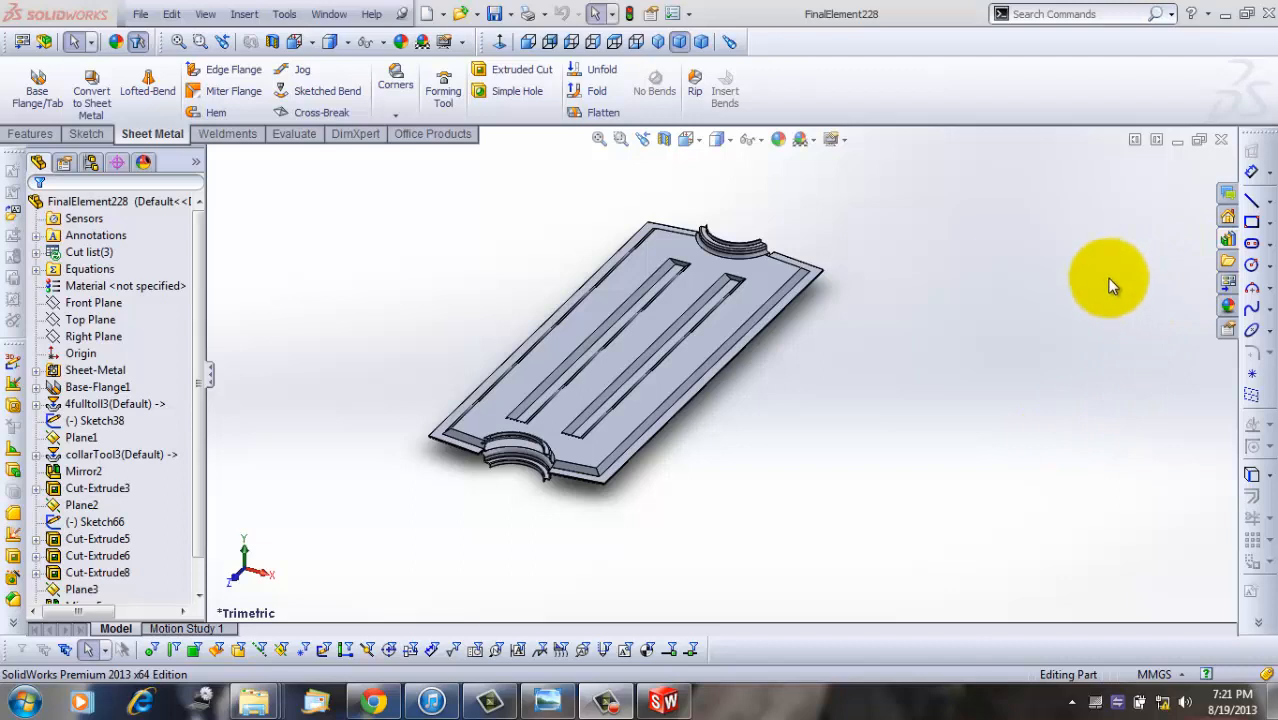
Step: Browse the Design Library's forming tools and examine the tools in the embosses folder
left_click(1229, 219)
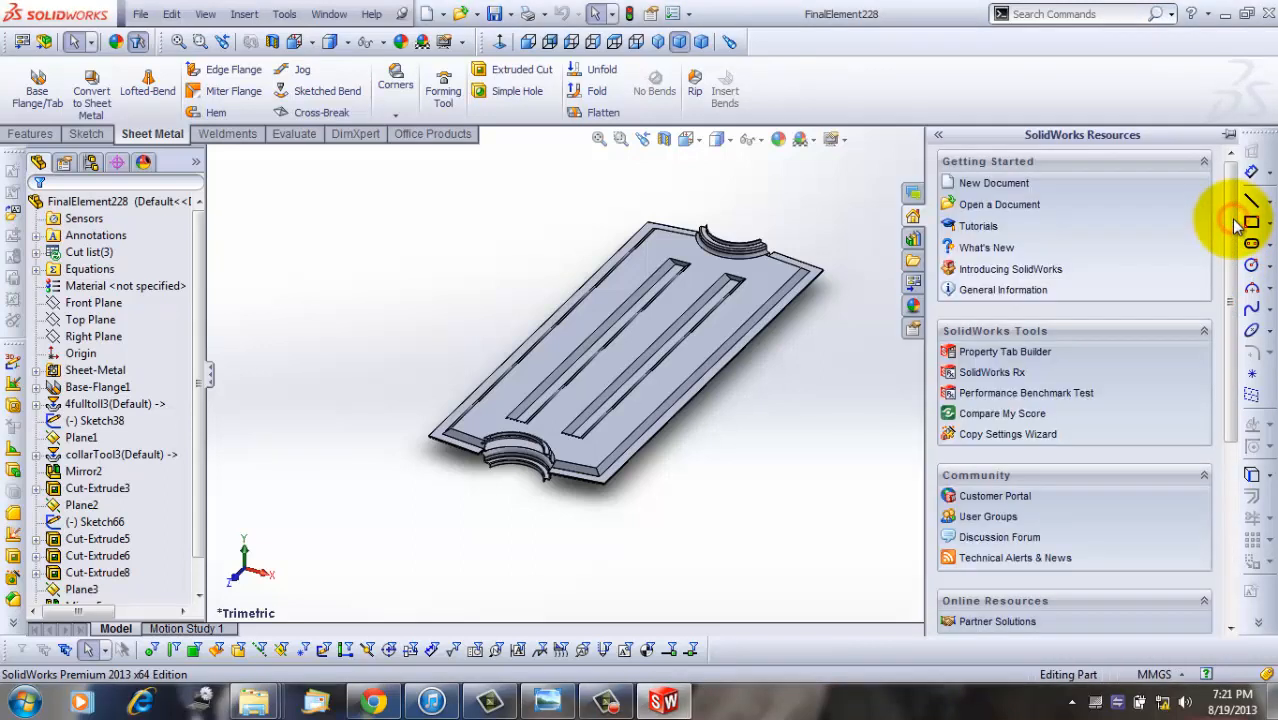
left_click(914, 241)
left_click(1000, 189)
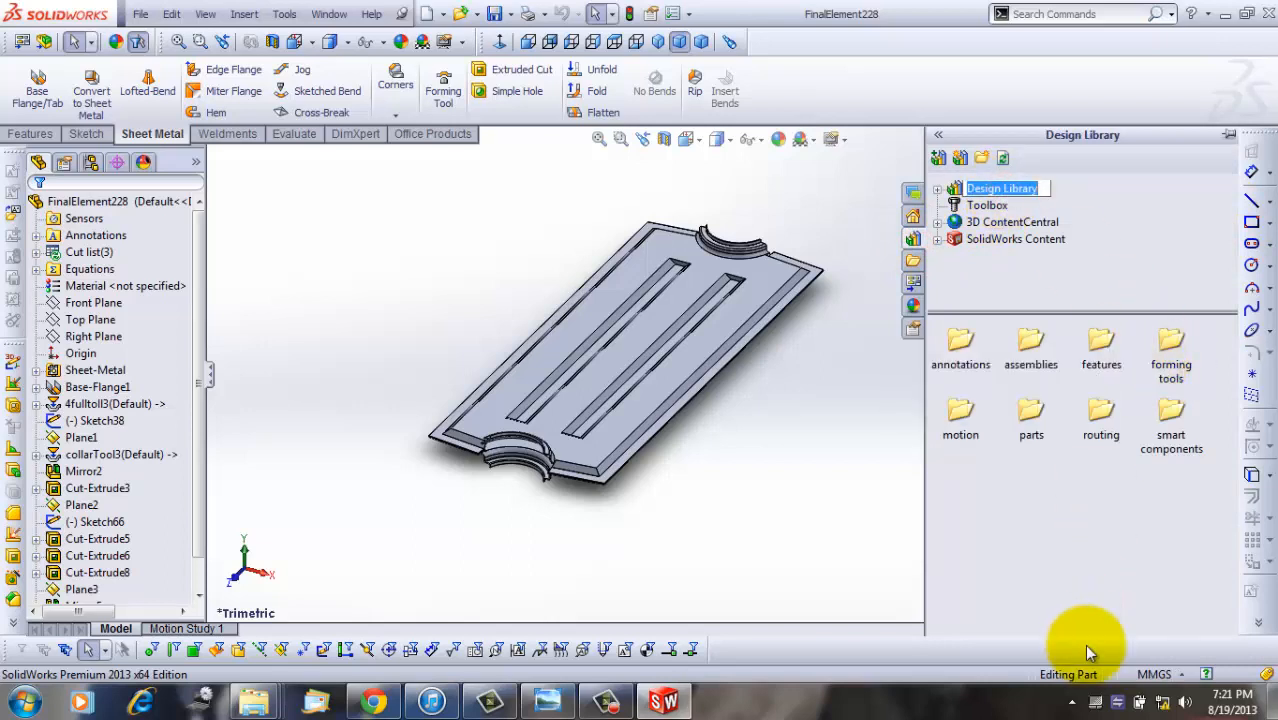
double_click(1187, 380)
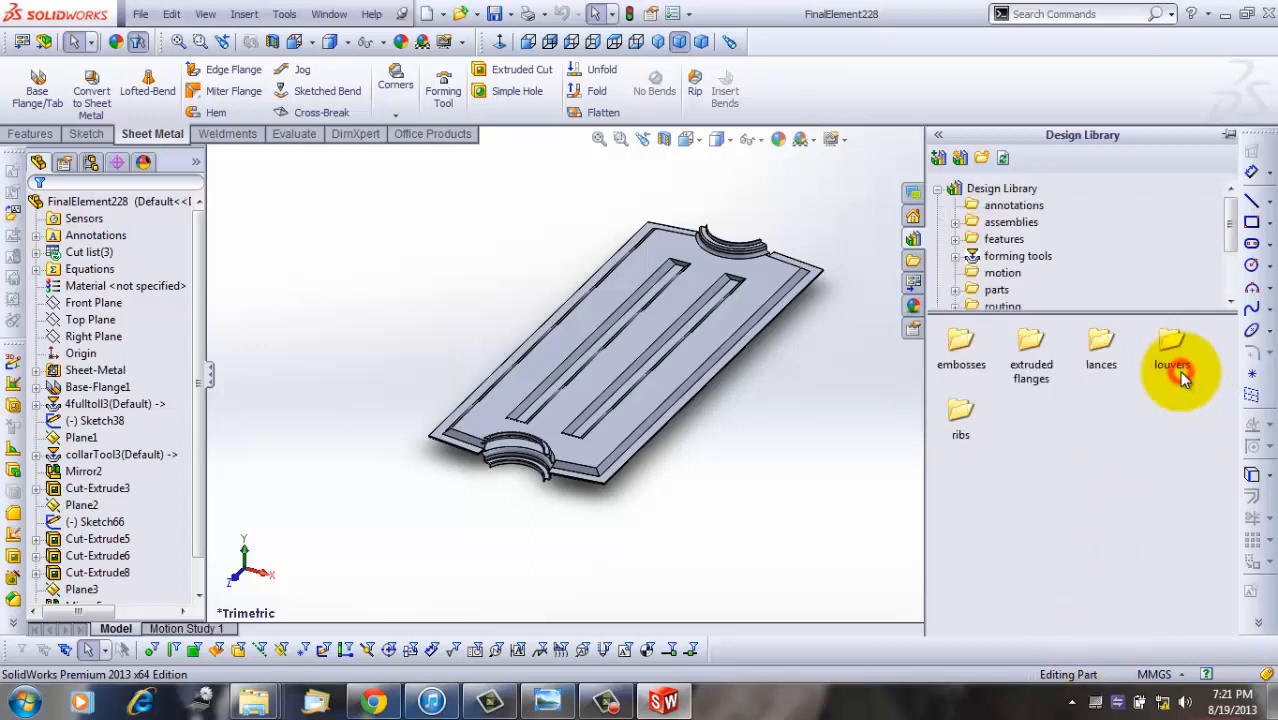
double_click(965, 368)
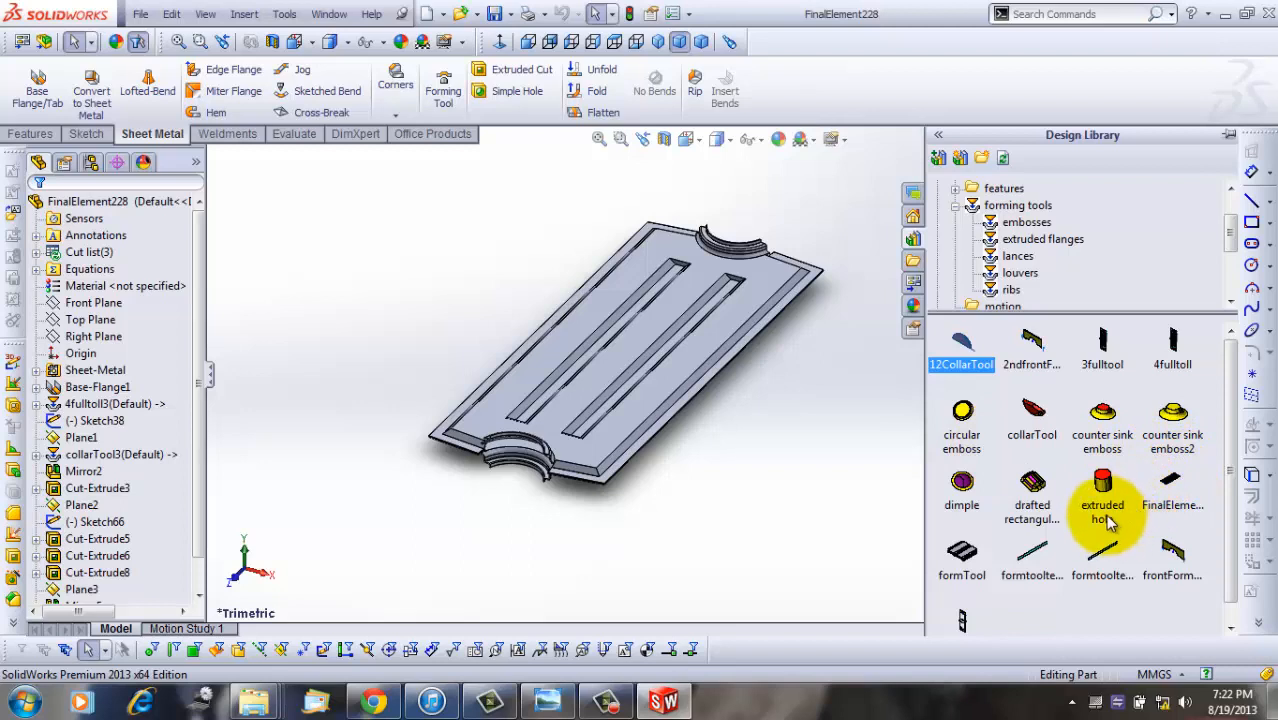
mouse_move(1110, 514)
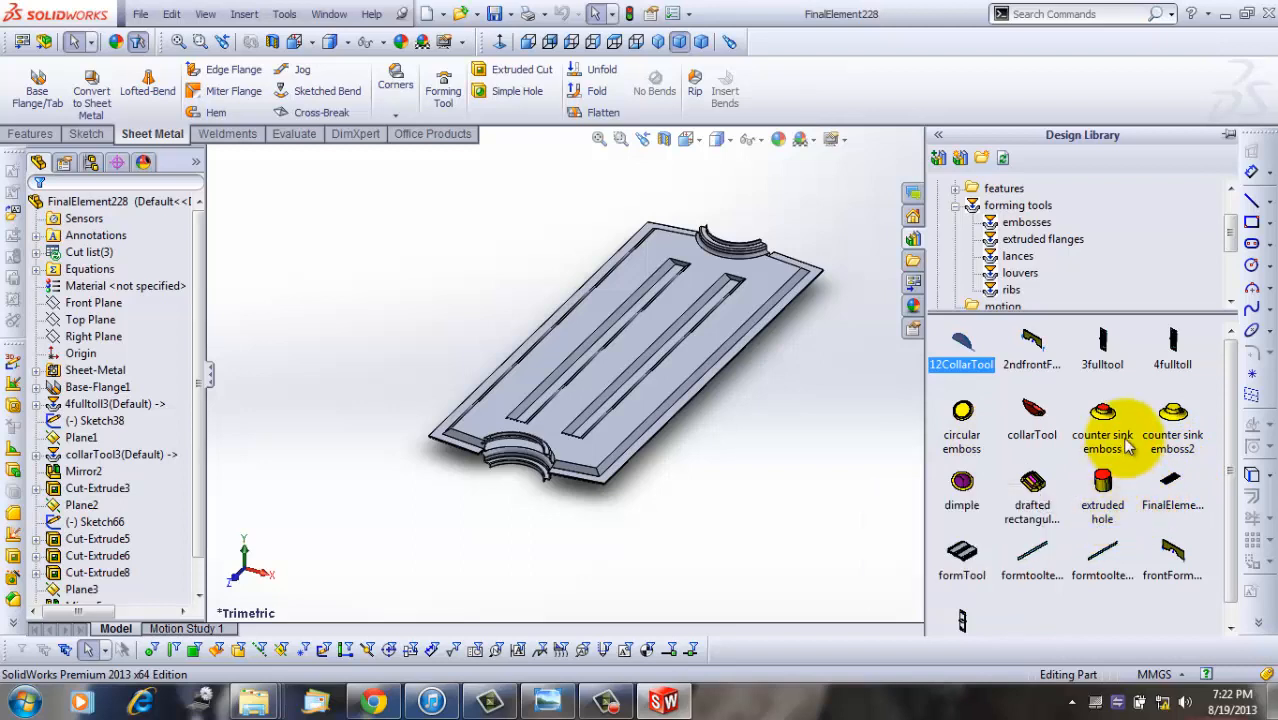
mouse_move(1128, 447)
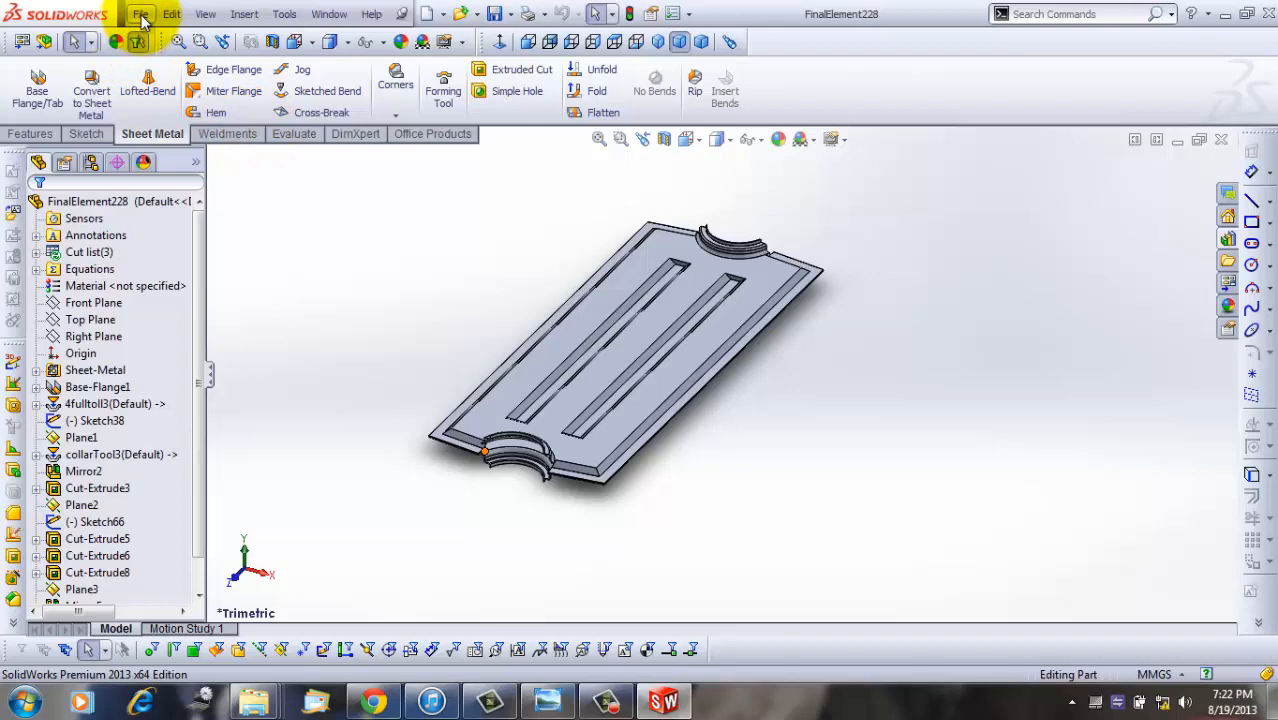
Step: Minimize the open part and create a new part with a sketch on the Front Plane
left_click(1178, 144)
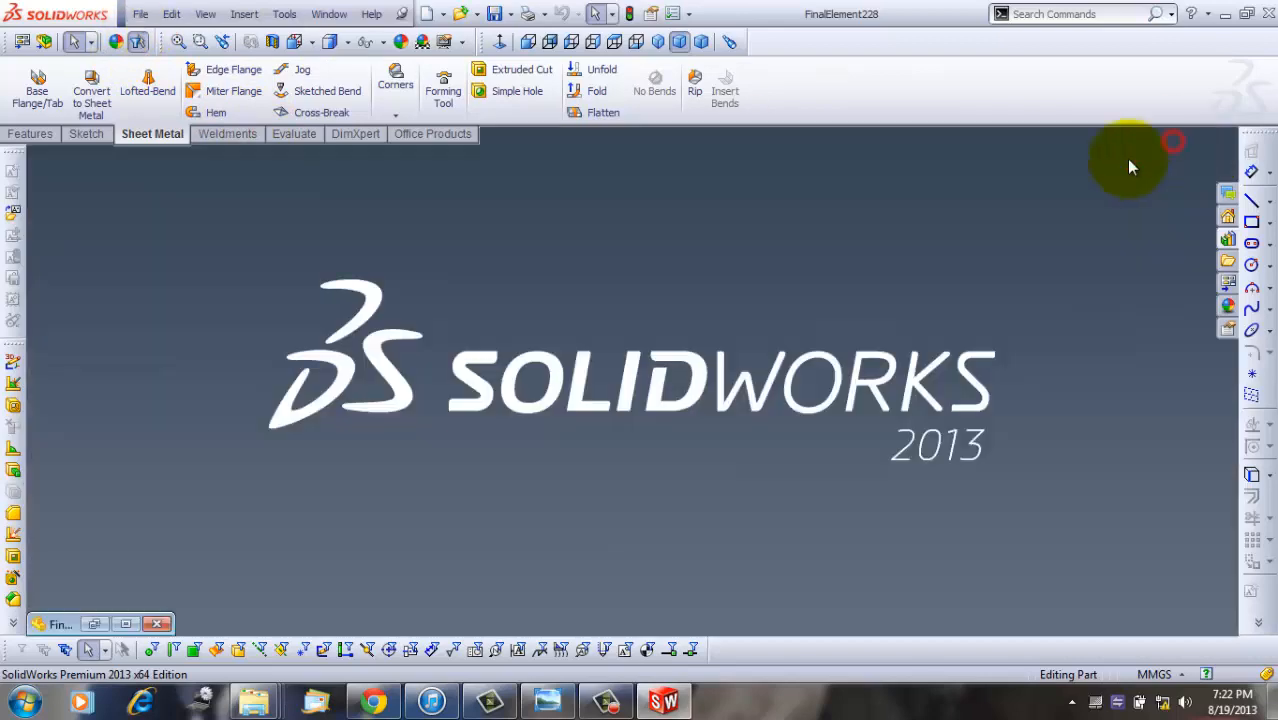
left_click(145, 13)
left_click(163, 29)
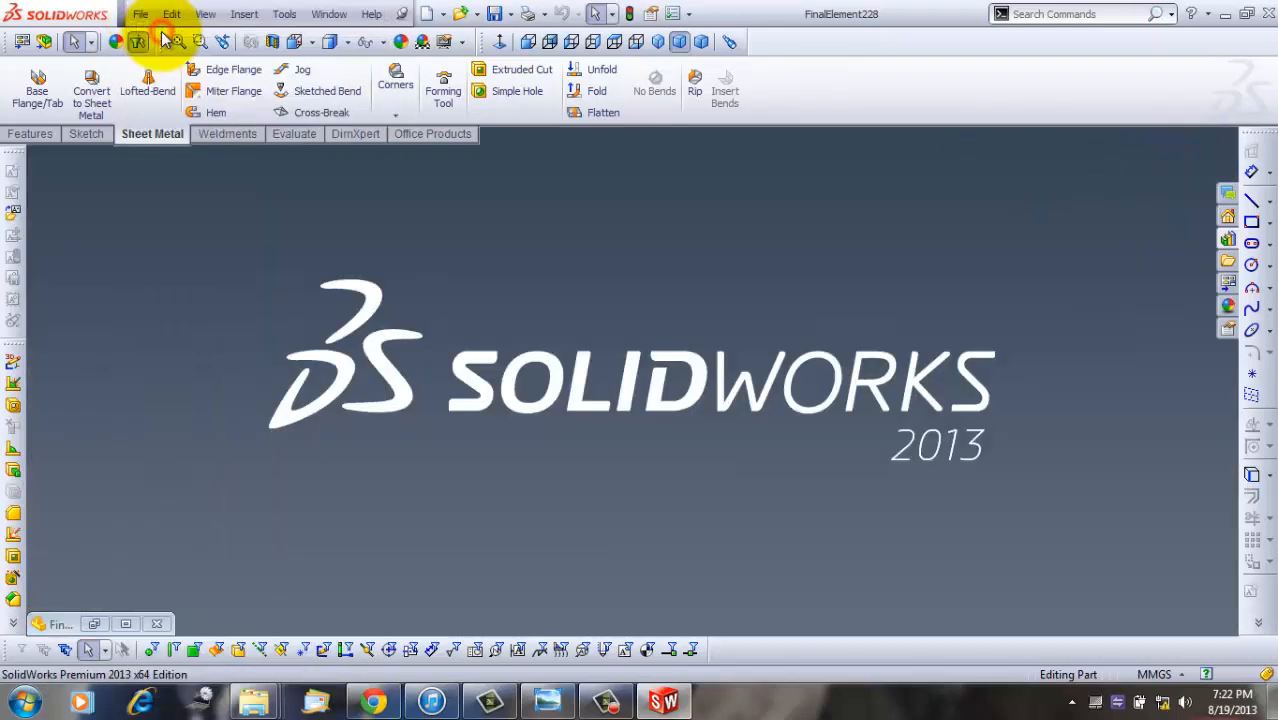
left_click(637, 445)
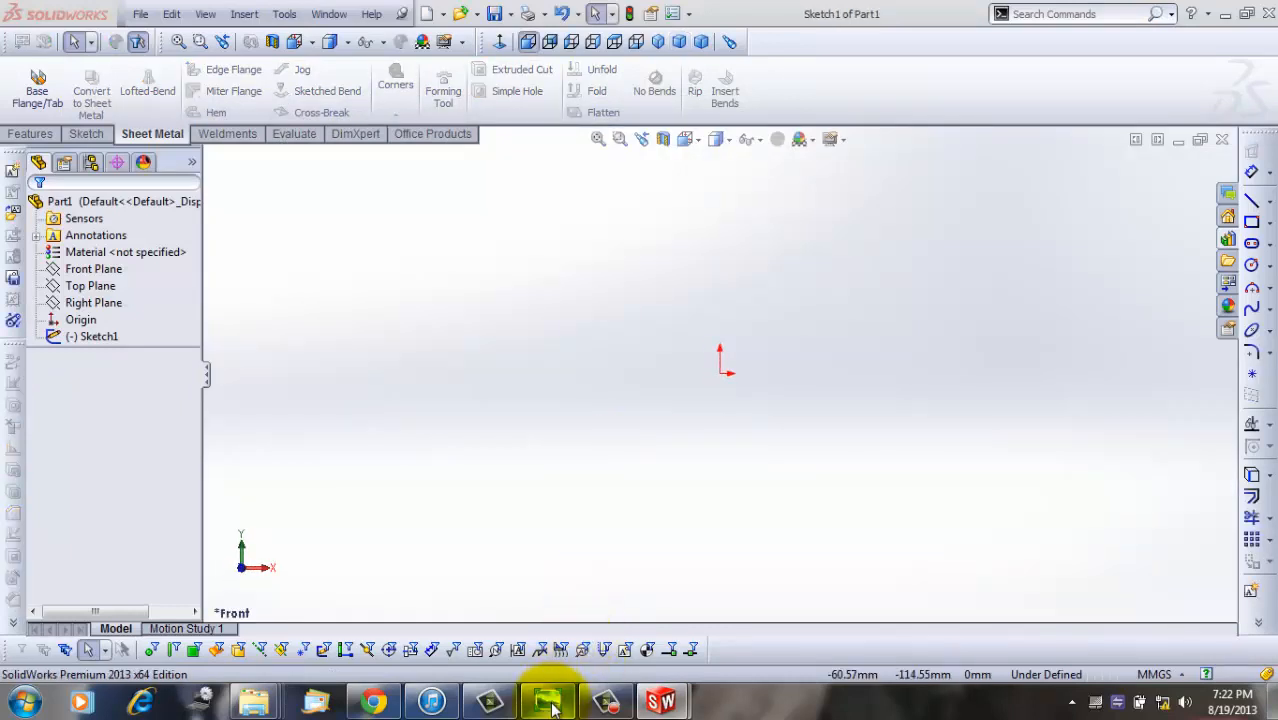
Step: Switch to Windows Photo Viewer and examine the reference images of the ribbed sheet-metal plates and the hand-drawn front profile
mouse_move(551, 705)
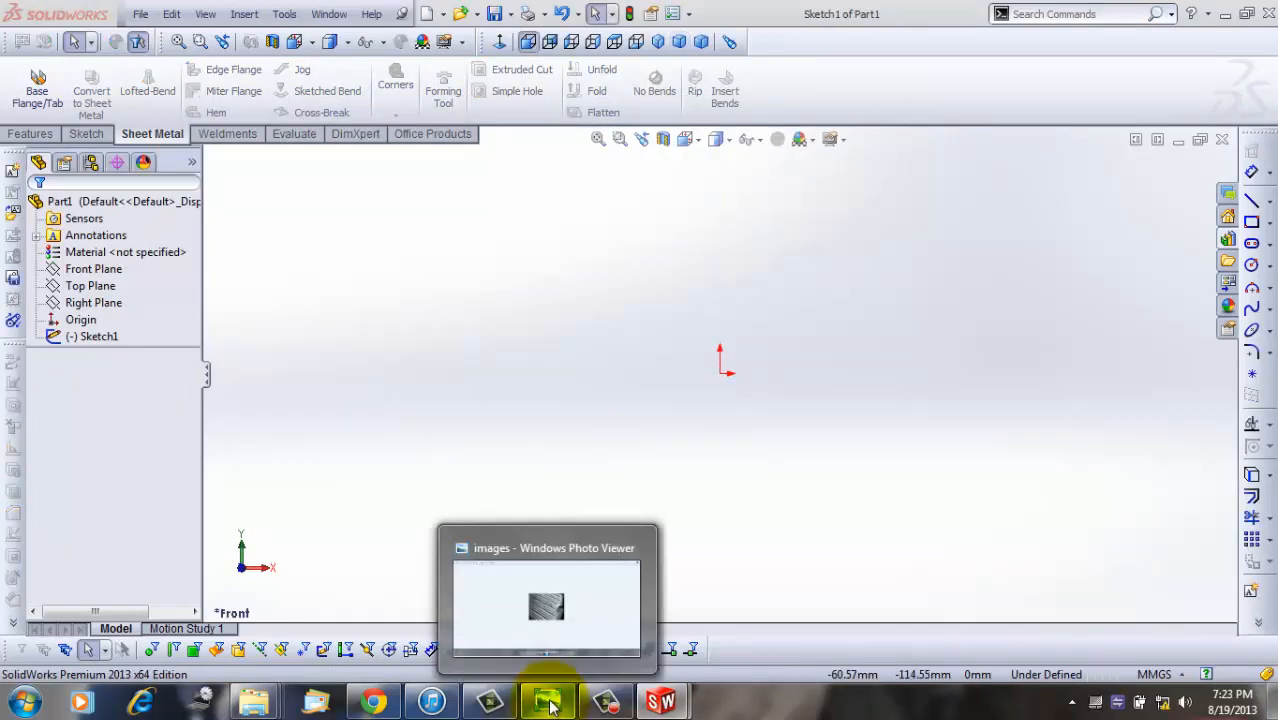
left_click(548, 703)
scroll(710, 400, "up", 2)
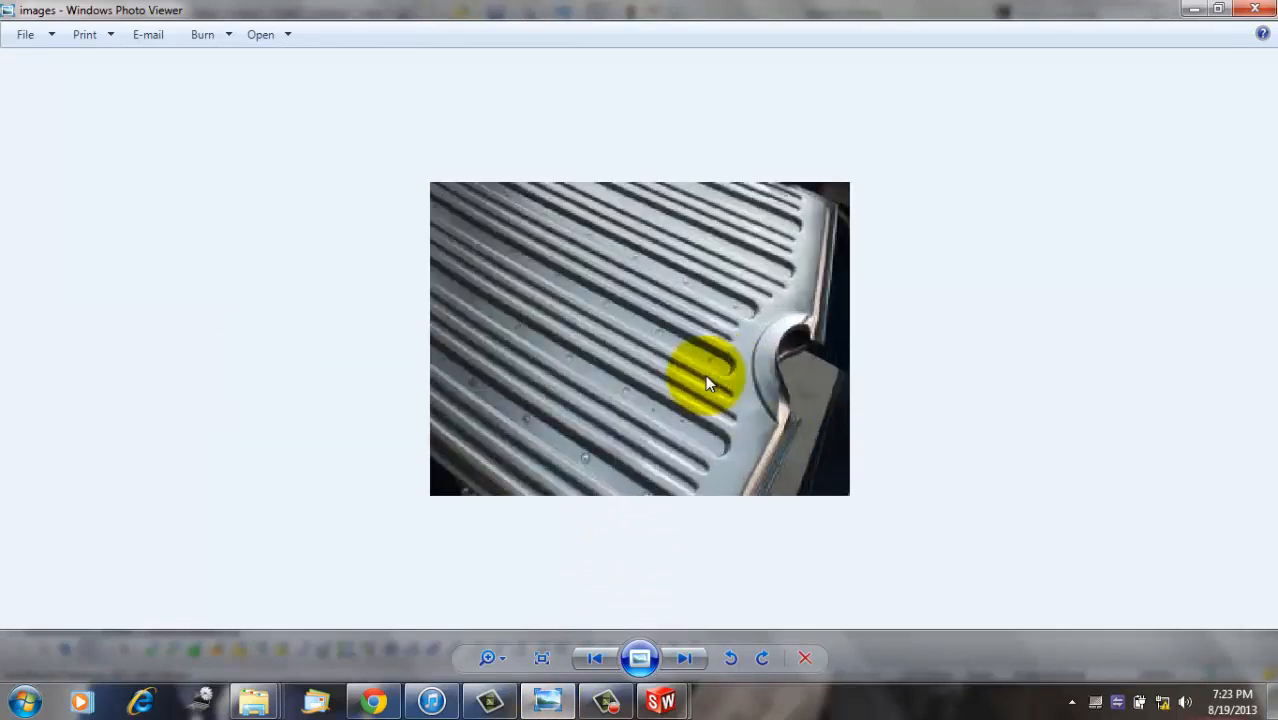
left_click(684, 659)
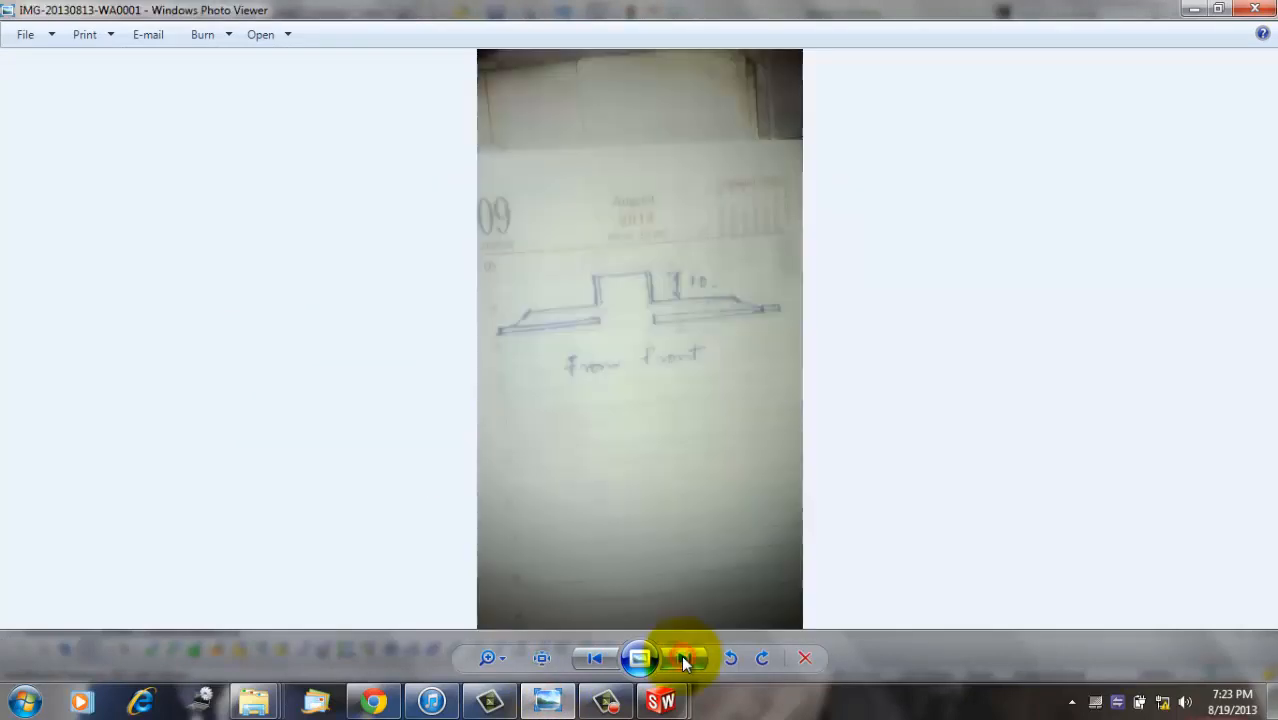
left_click(684, 659)
left_click(684, 659)
scroll(638, 360, "up", 2)
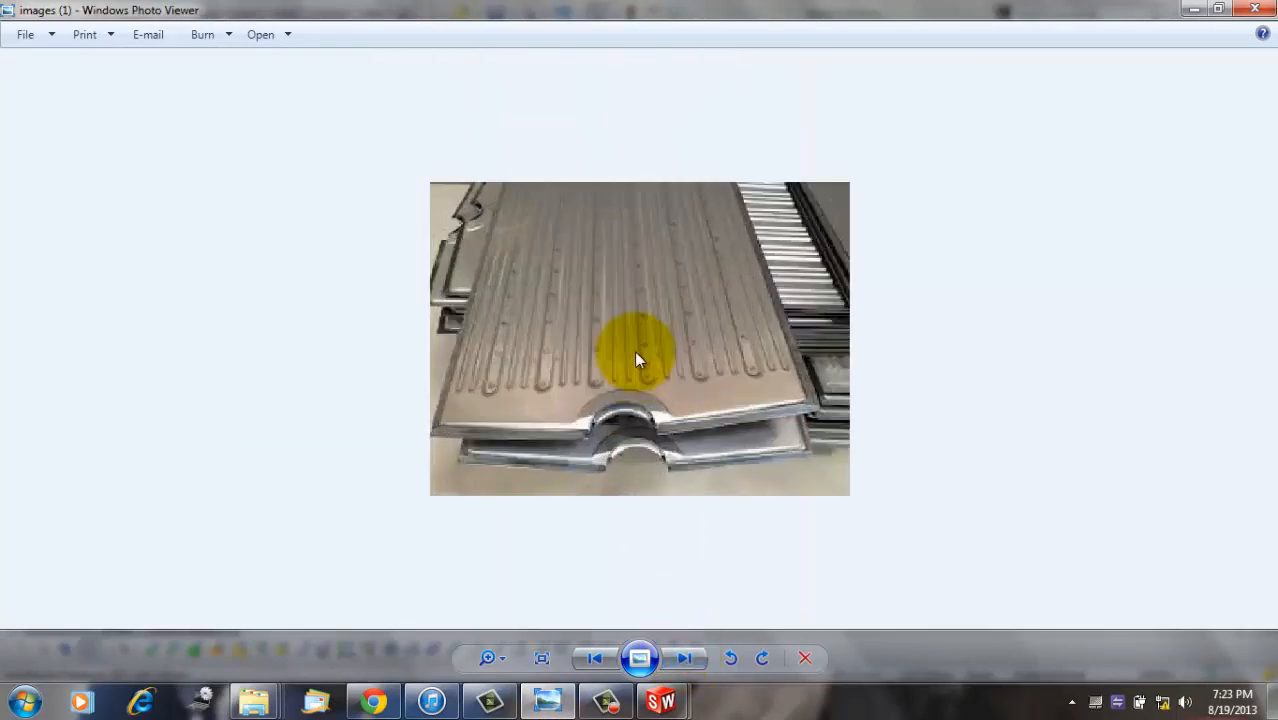
left_click(680, 660)
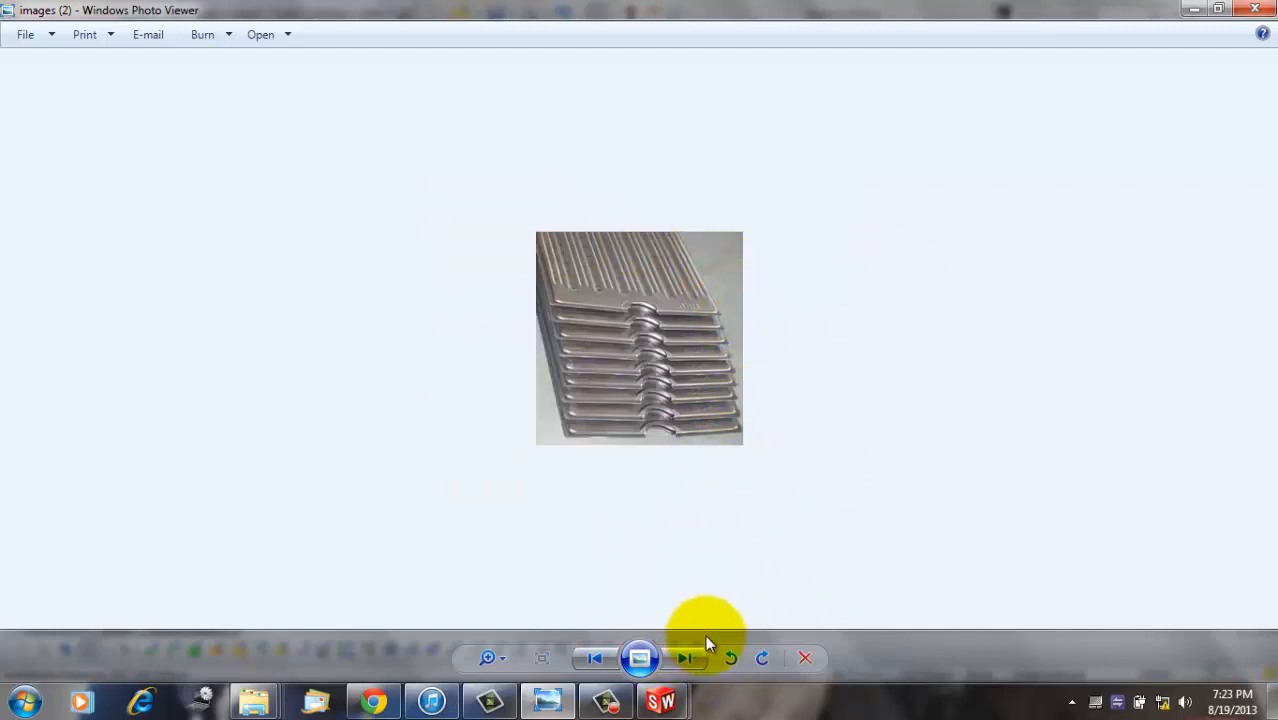
scroll(703, 348, "up", 2)
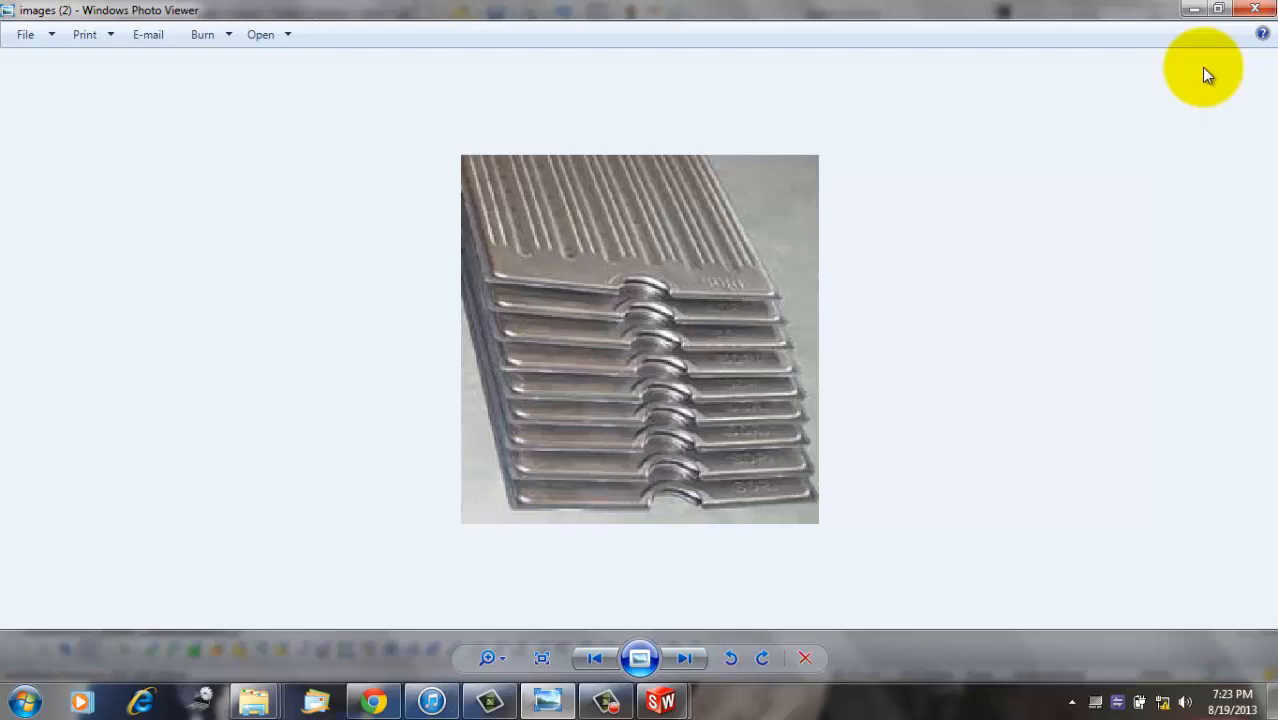
left_click(1193, 9)
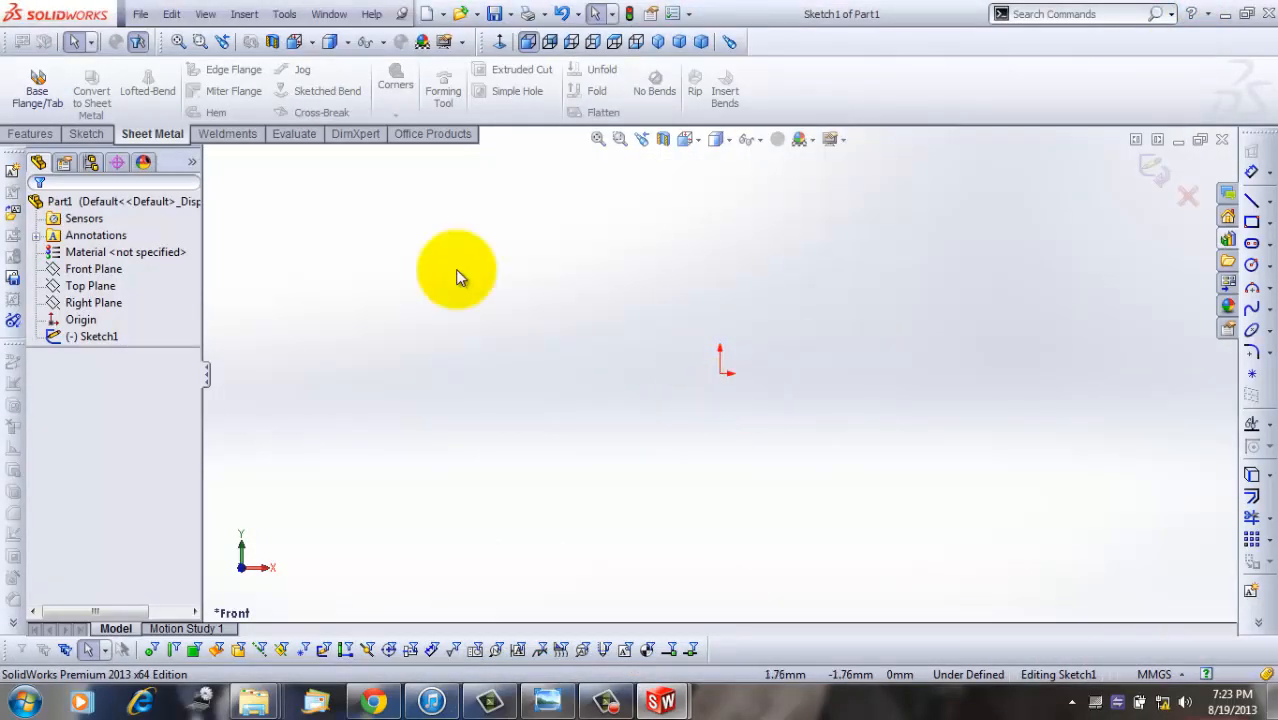
left_click(139, 14)
left_click(40, 80)
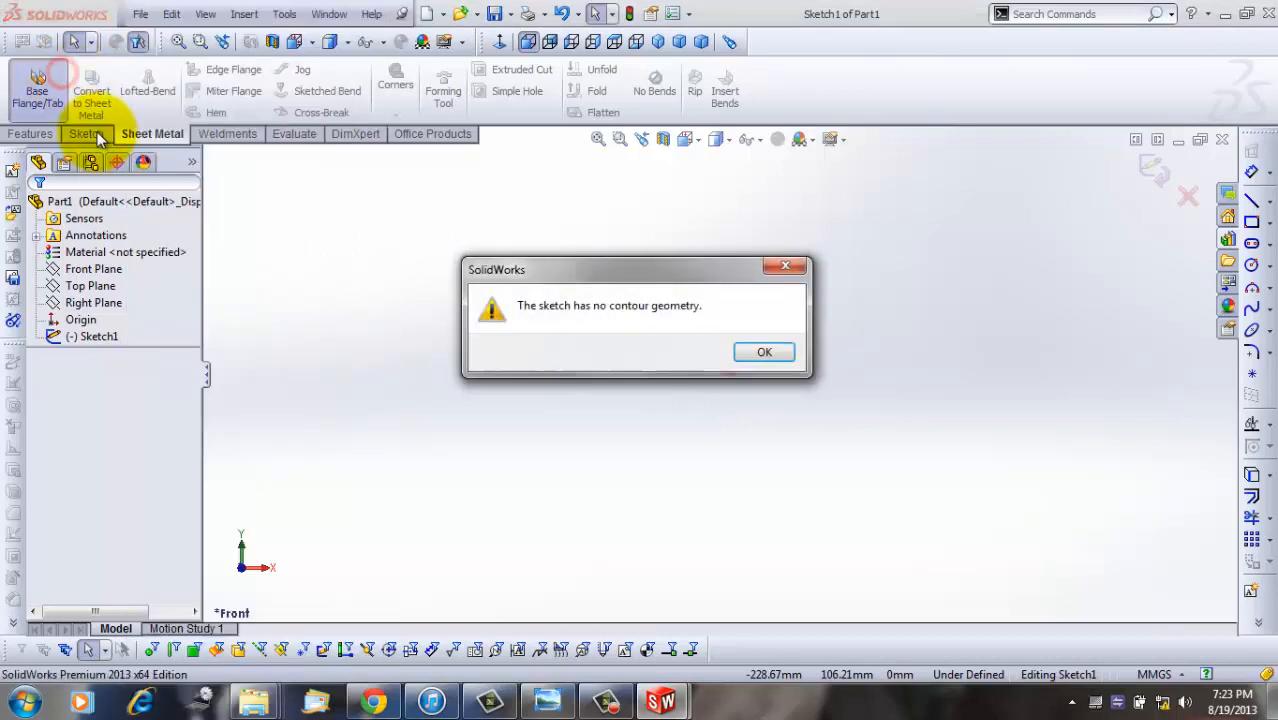
key("Return")
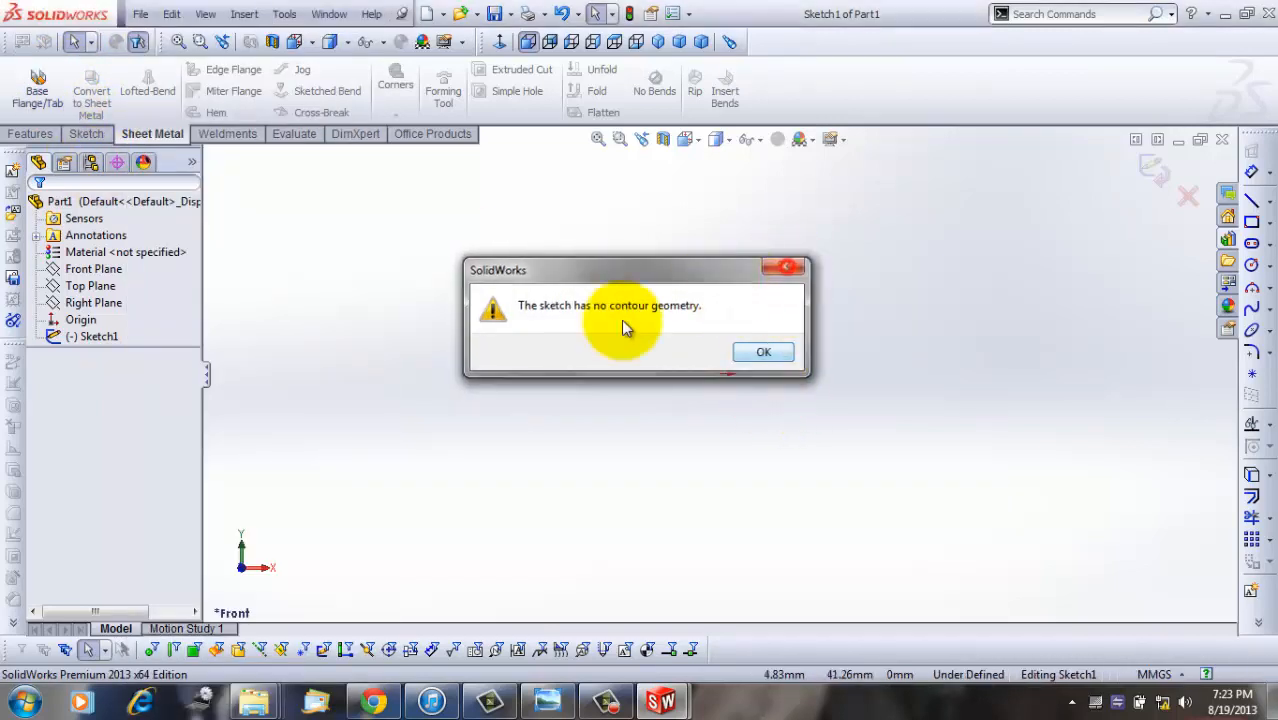
Step: Sketch a horizontal line about 111 mm long, starting at the origin and running in the positive X direction
left_click(80, 133)
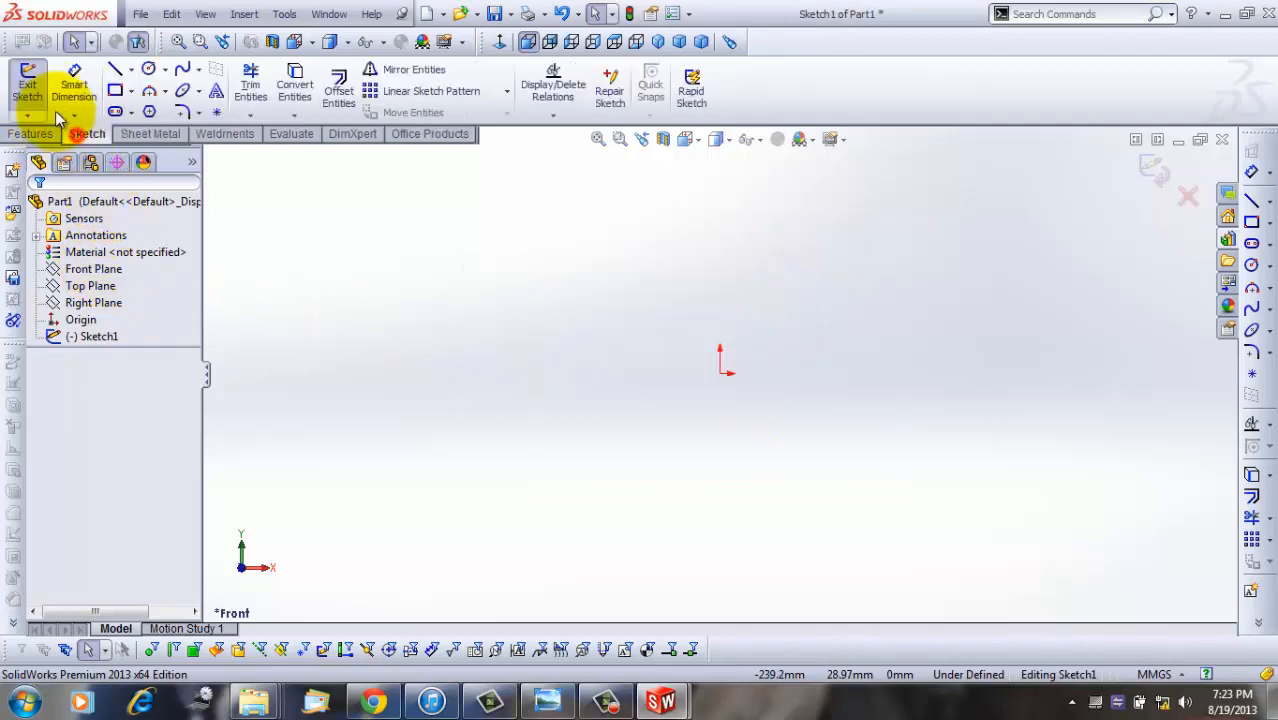
left_click(115, 68)
left_click(720, 373)
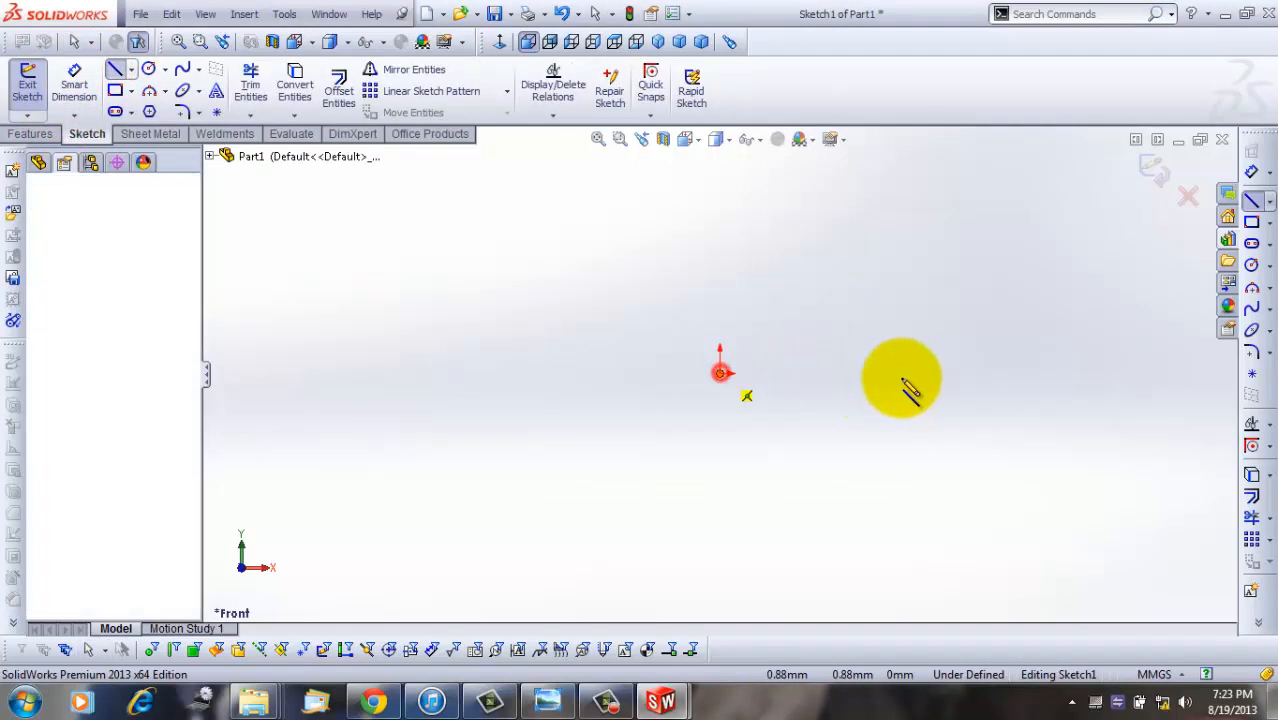
left_click(958, 374)
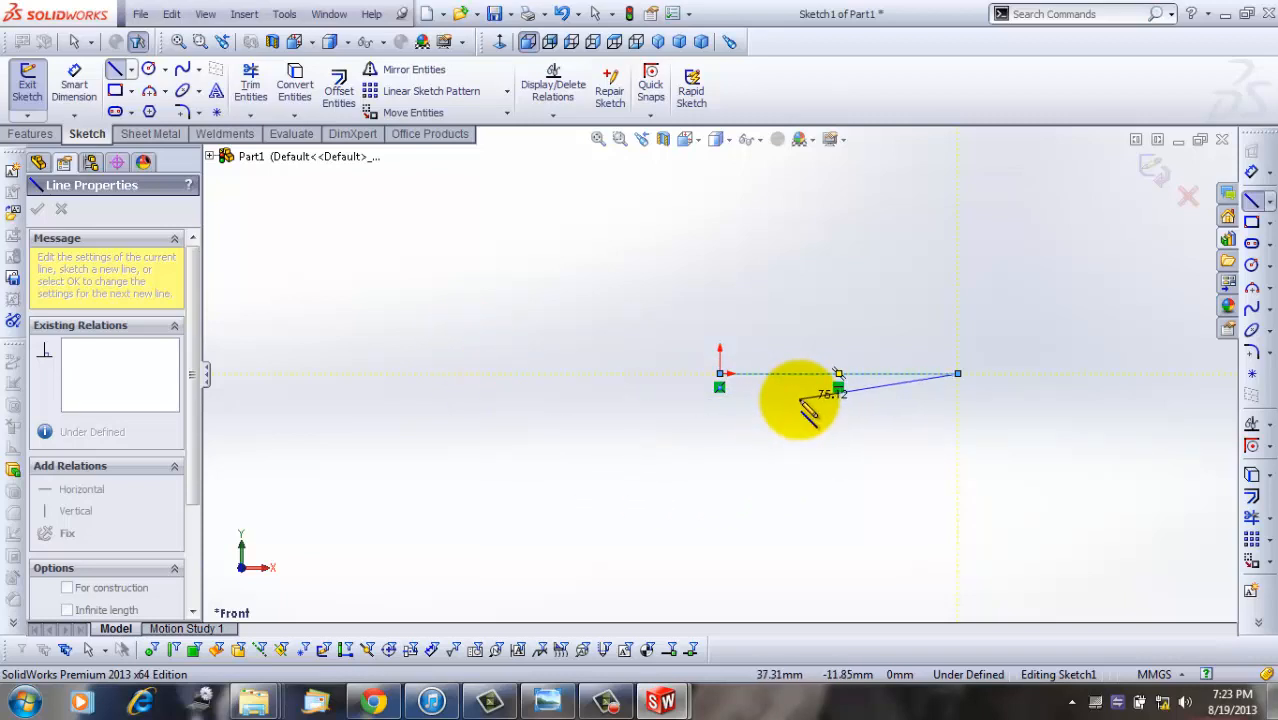
key("Escape")
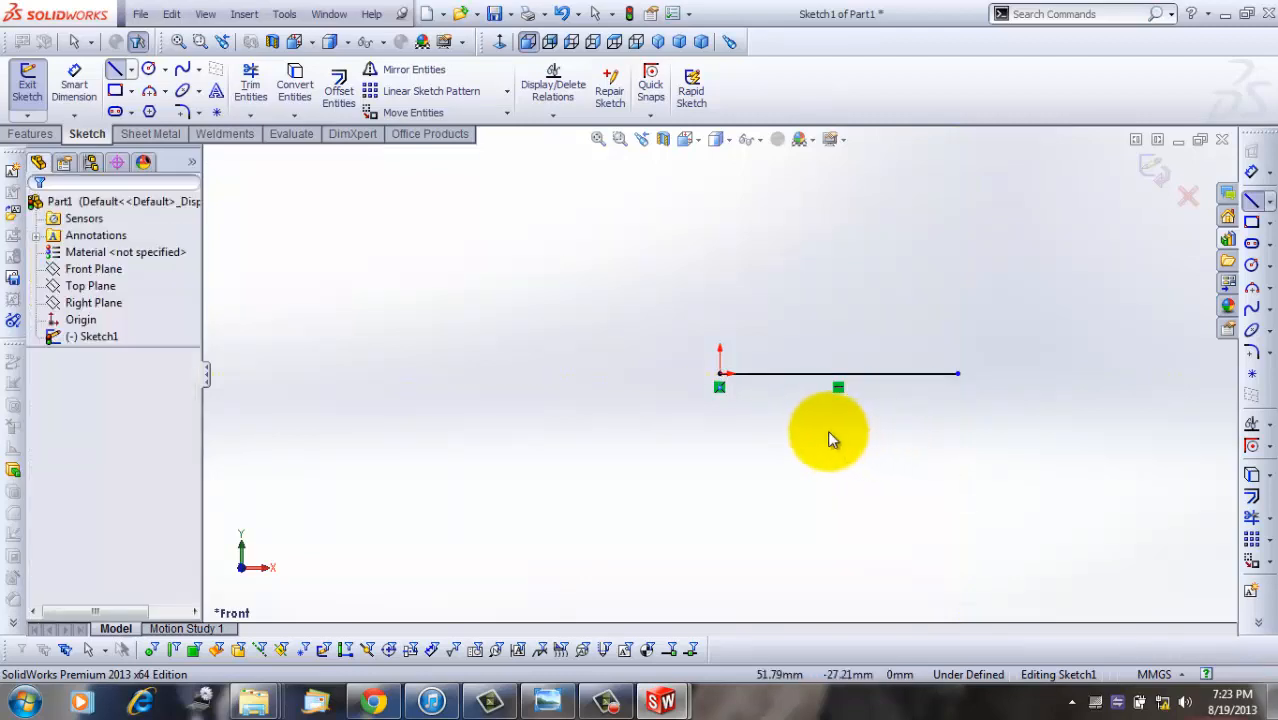
Step: Dimension the horizontal line and set its length to 300 mm
left_click(80, 87)
left_click(959, 374)
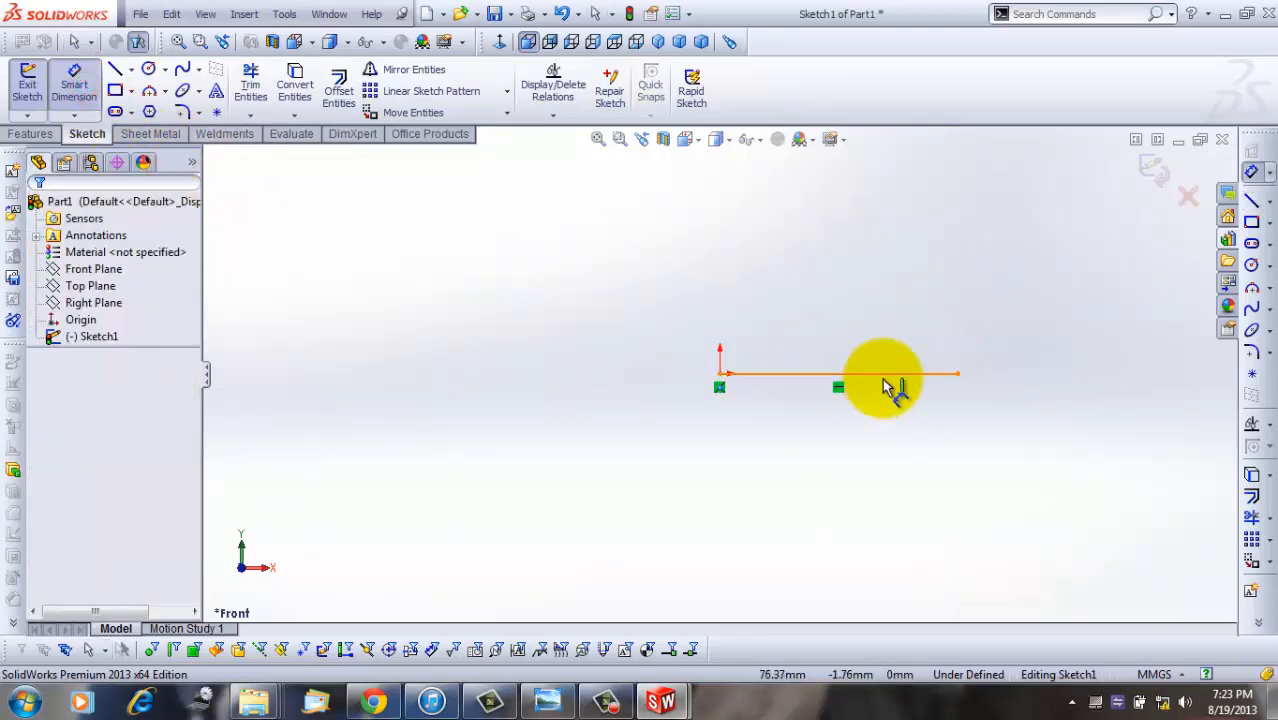
left_click(885, 387)
left_click(866, 478)
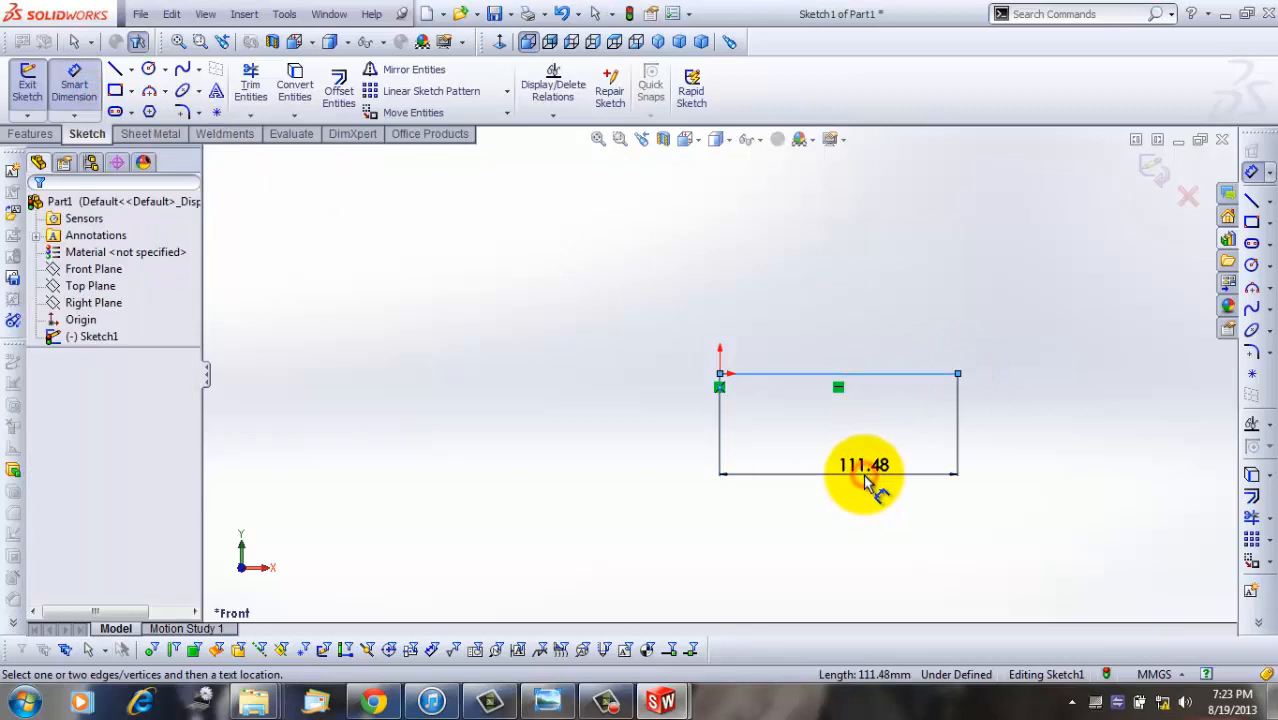
type("300")
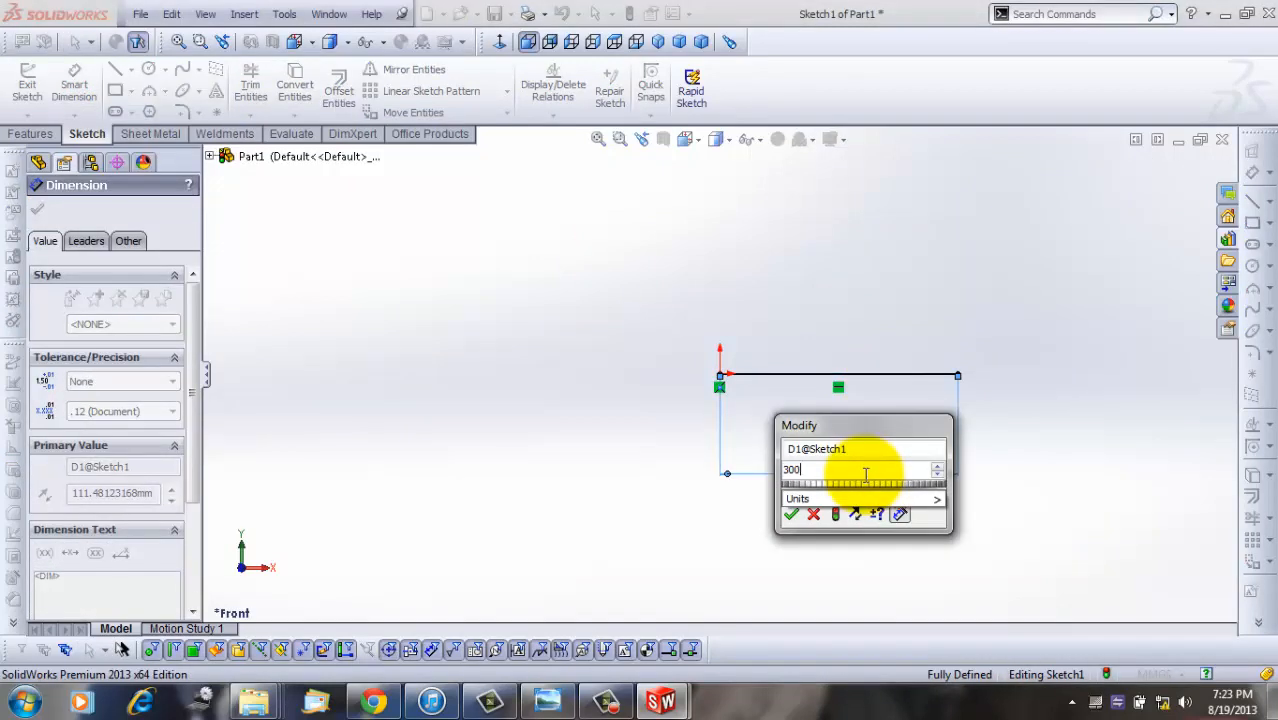
left_click(791, 514)
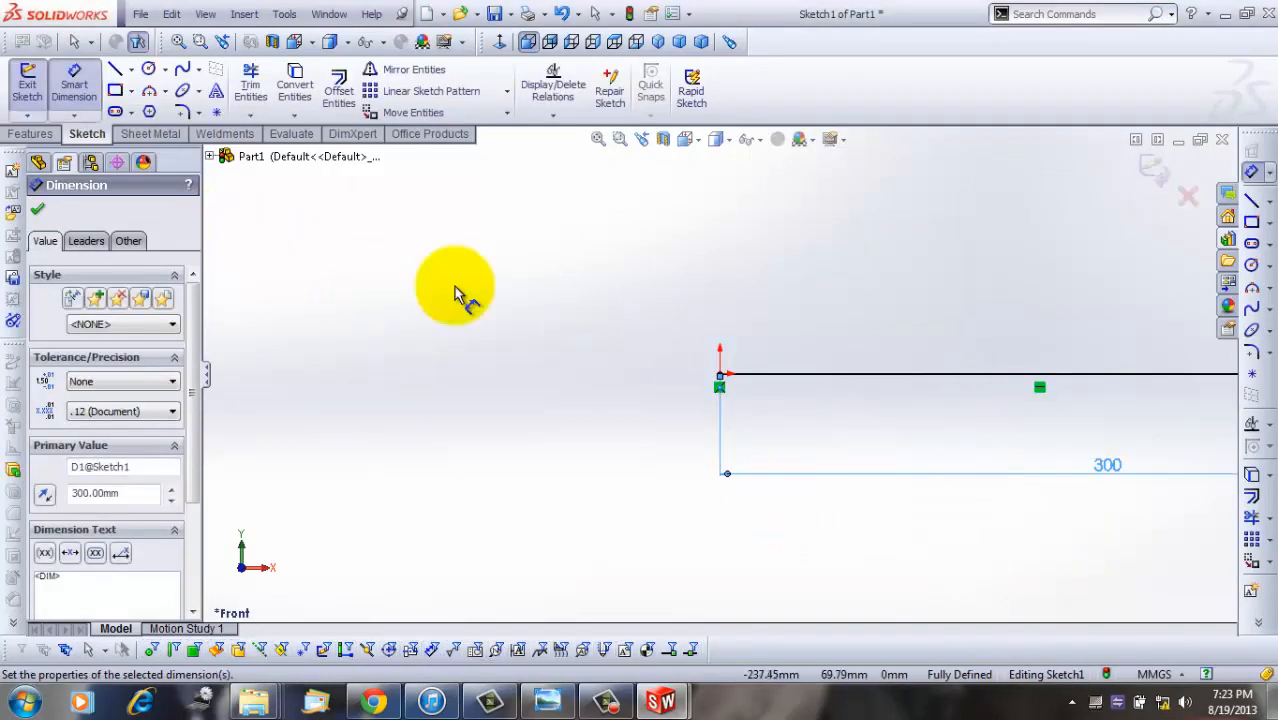
scroll(1084, 375, "up", 5)
scroll(986, 372, "down", 1)
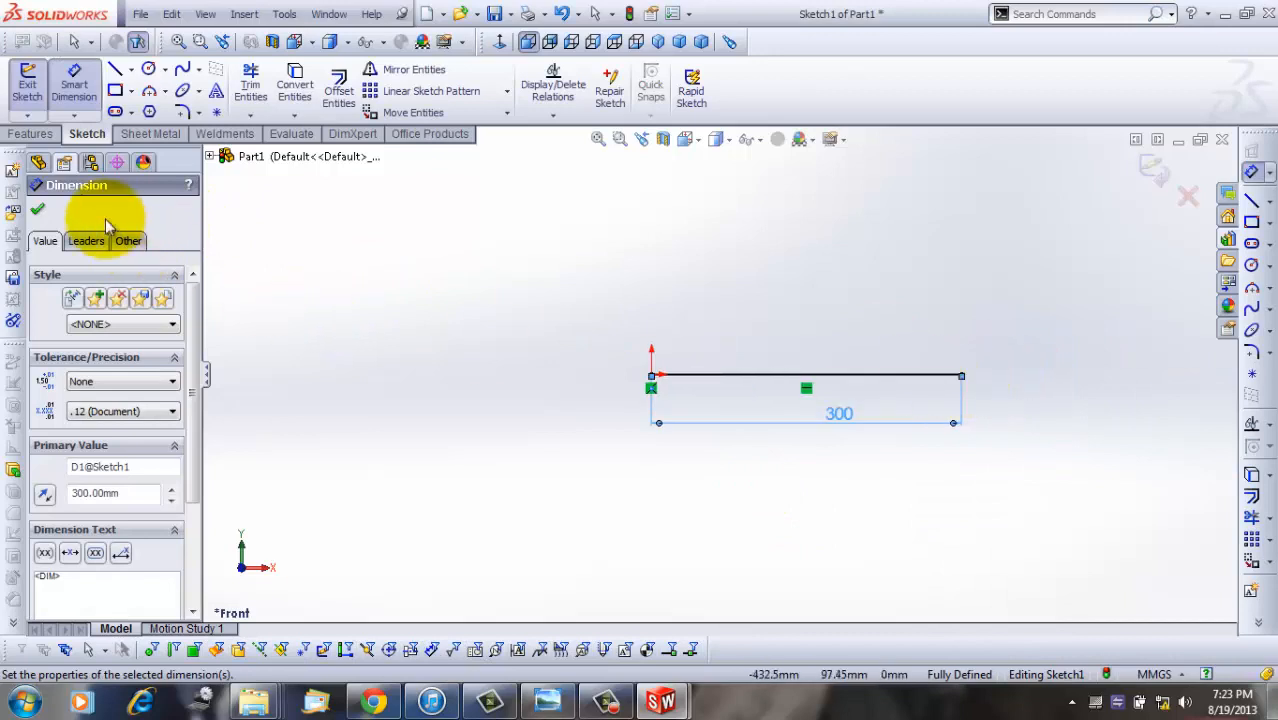
Step: Create a Base Flange from the sketched line with a blind depth of 1000 mm
left_click(145, 134)
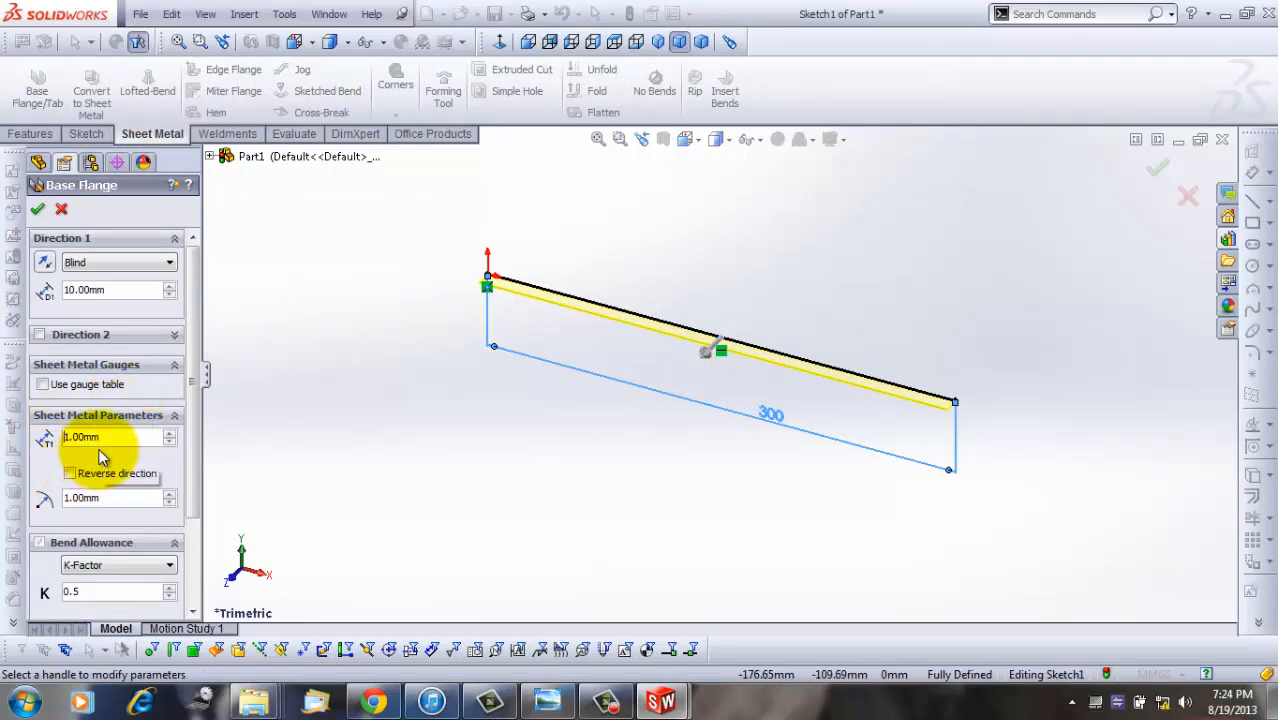
double_click(118, 290)
type("10")
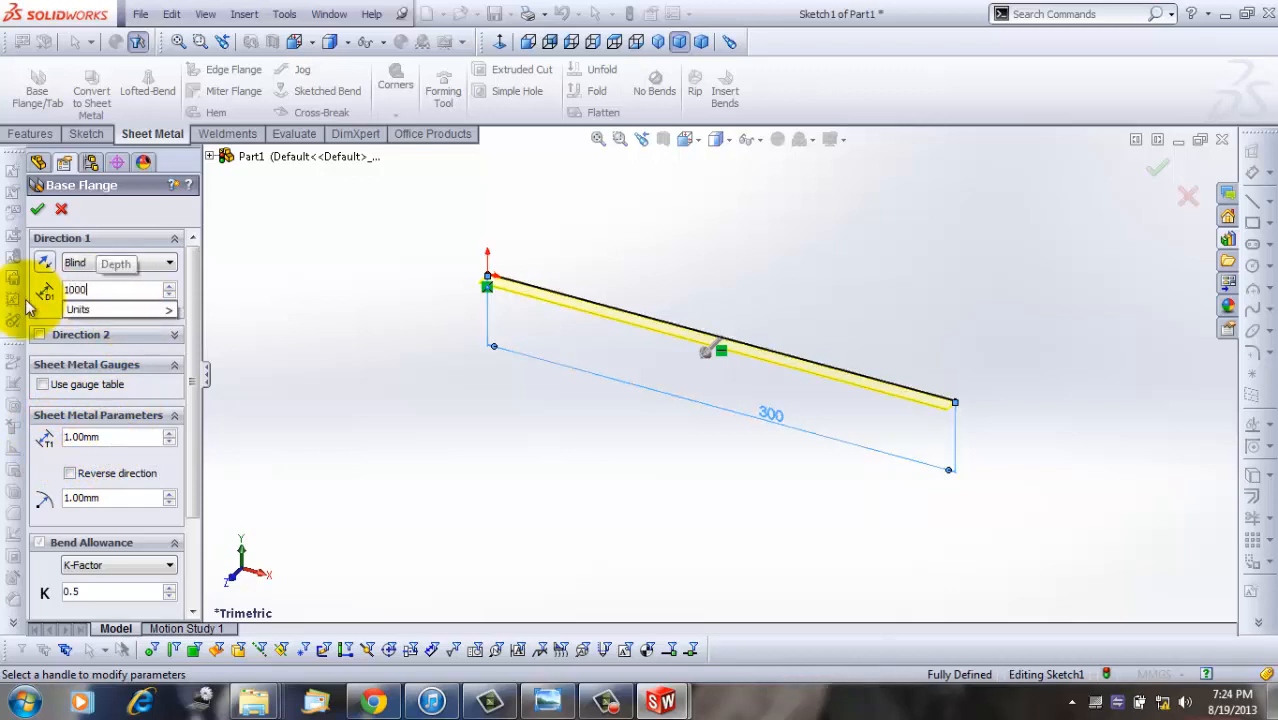
type("00")
key("Return")
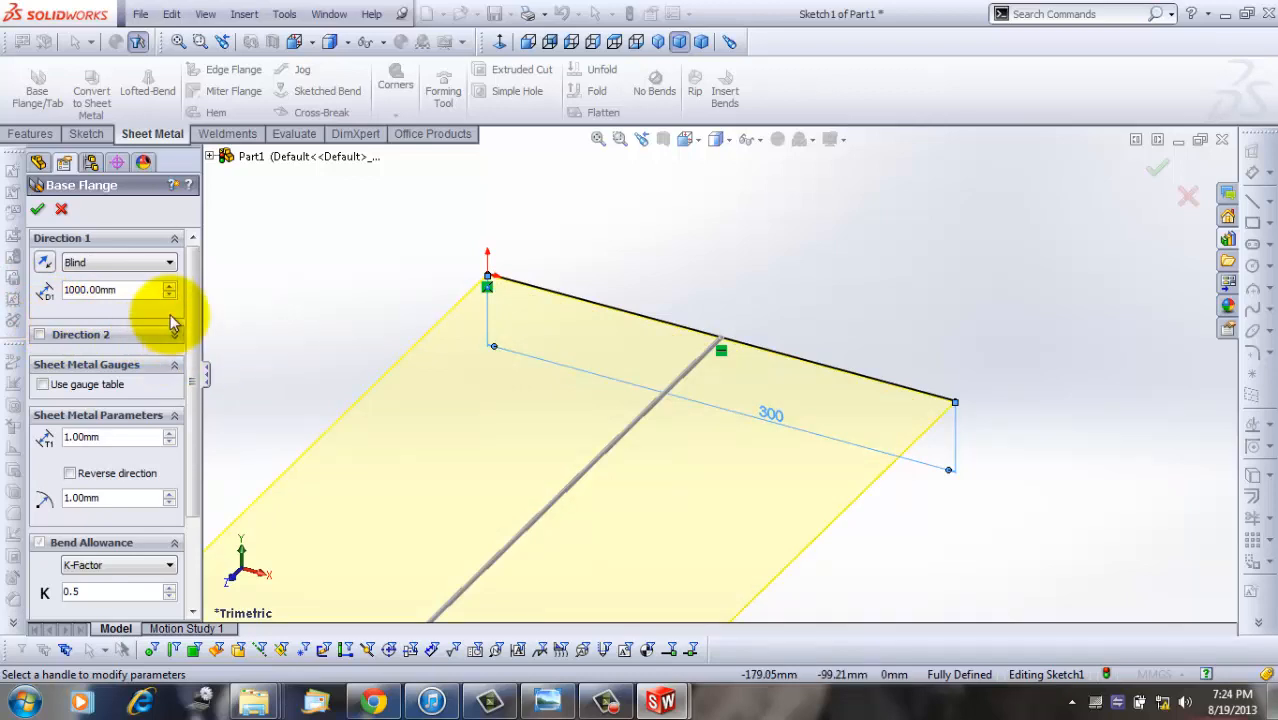
left_click_drag(196, 310, 194, 277)
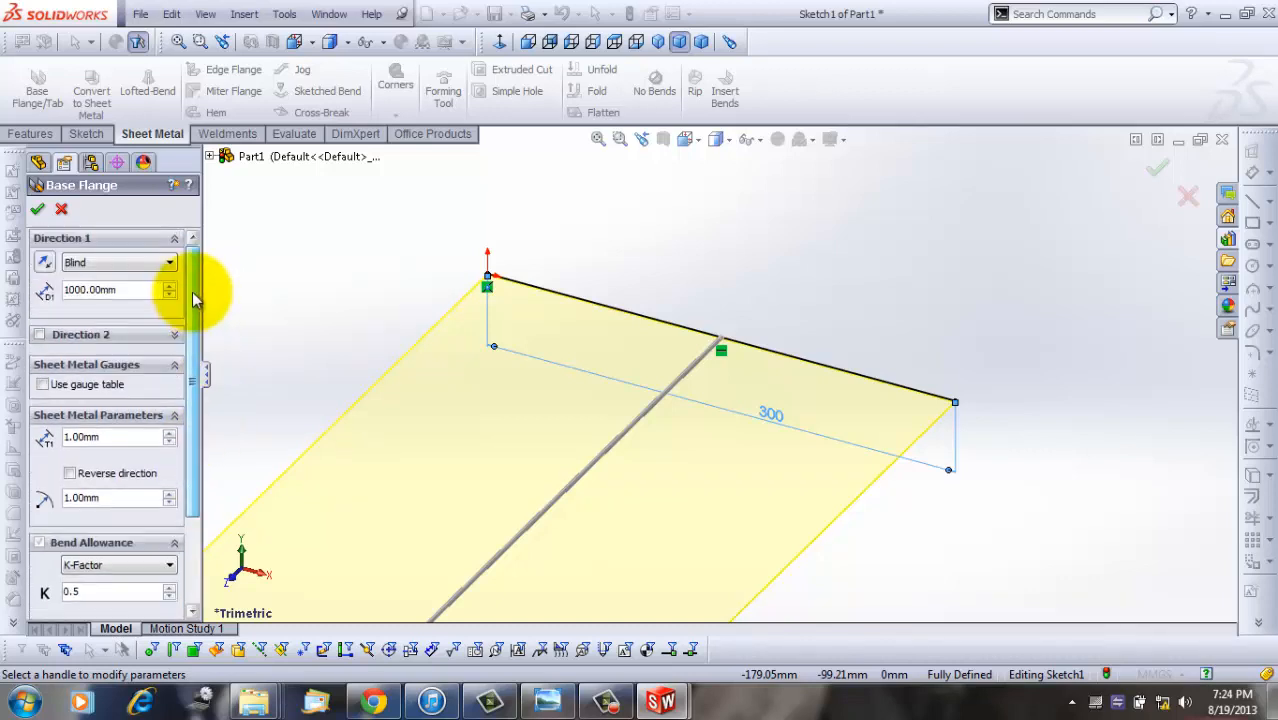
left_click(38, 212)
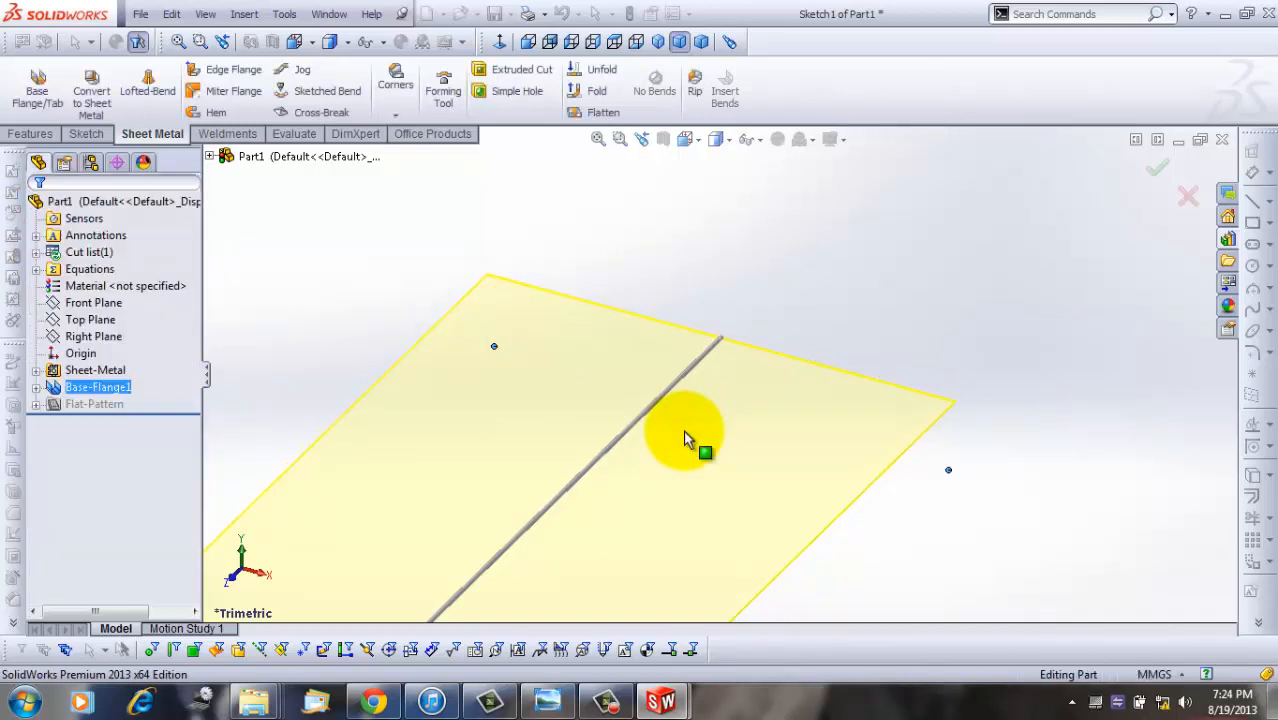
Step: Apply the counter sink emboss2 forming tool from the Design Library to the base flange's top face at a 0° rotation angle
scroll(684, 430, "down", 2)
scroll(684, 430, "up", 7)
scroll(688, 441, "up", 4)
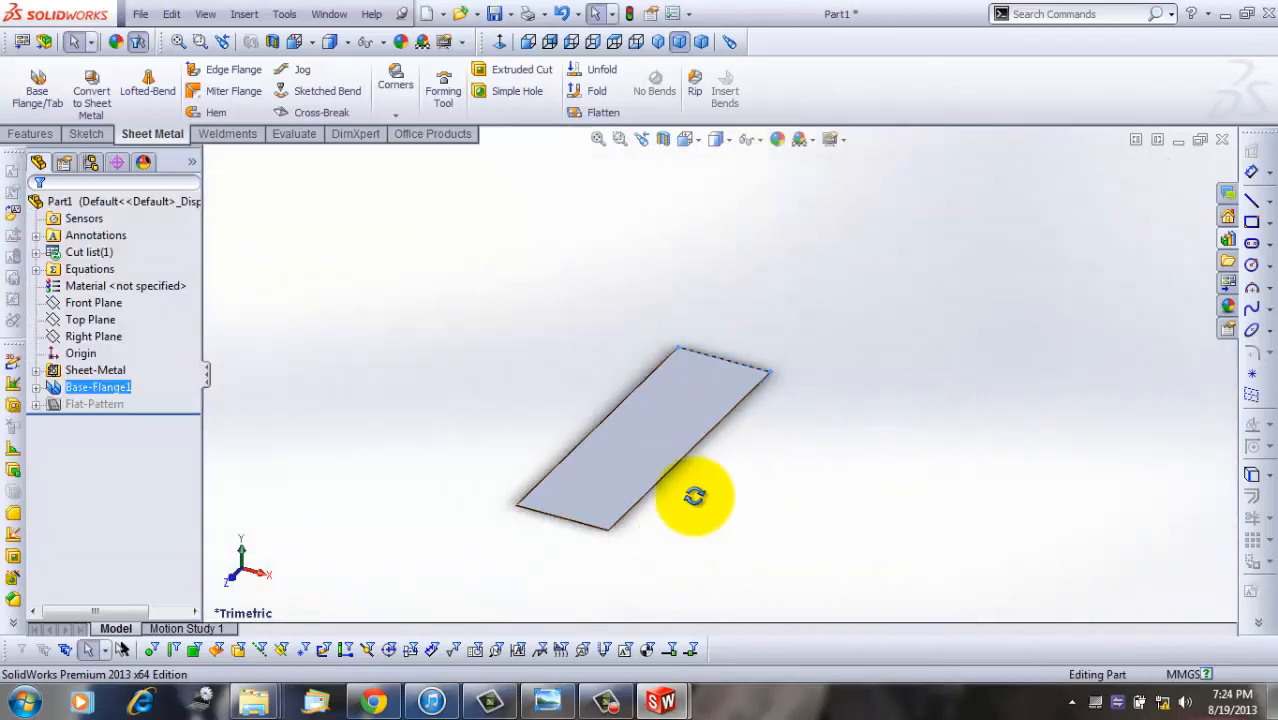
middle_click_drag(696, 496, 742, 491)
scroll(690, 404, "down", 2)
left_click(1229, 241)
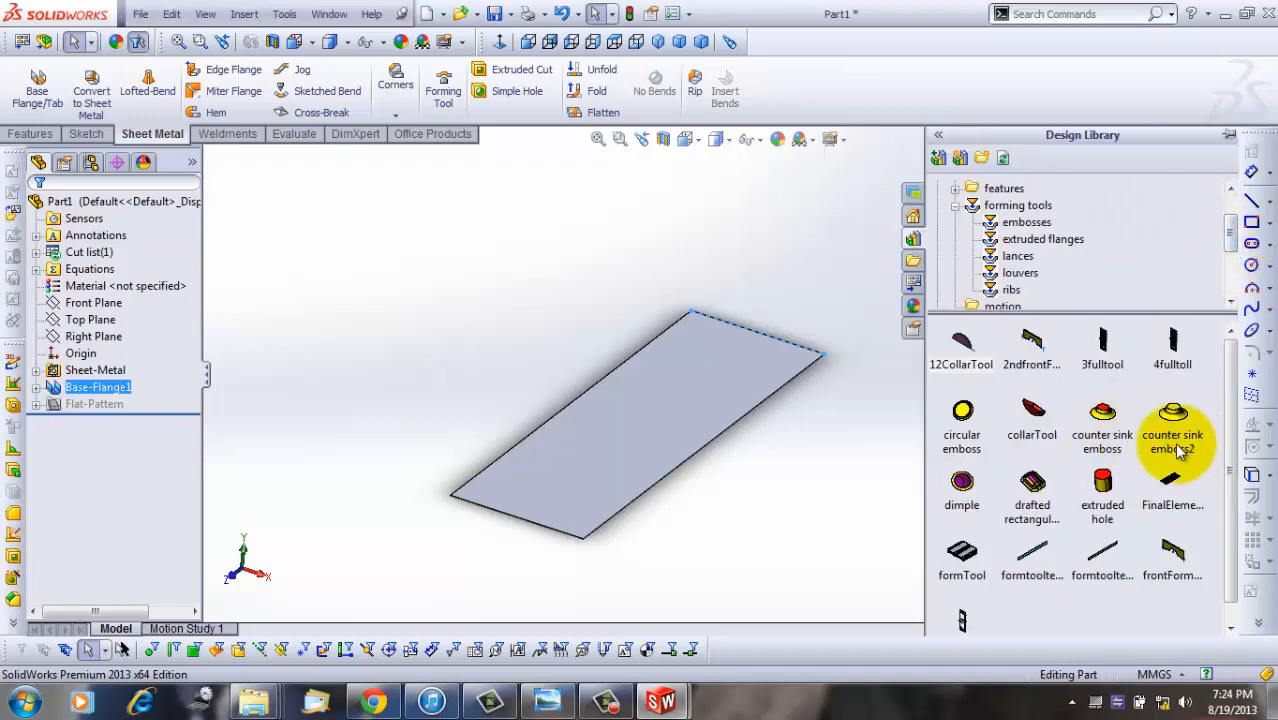
mouse_move(1181, 452)
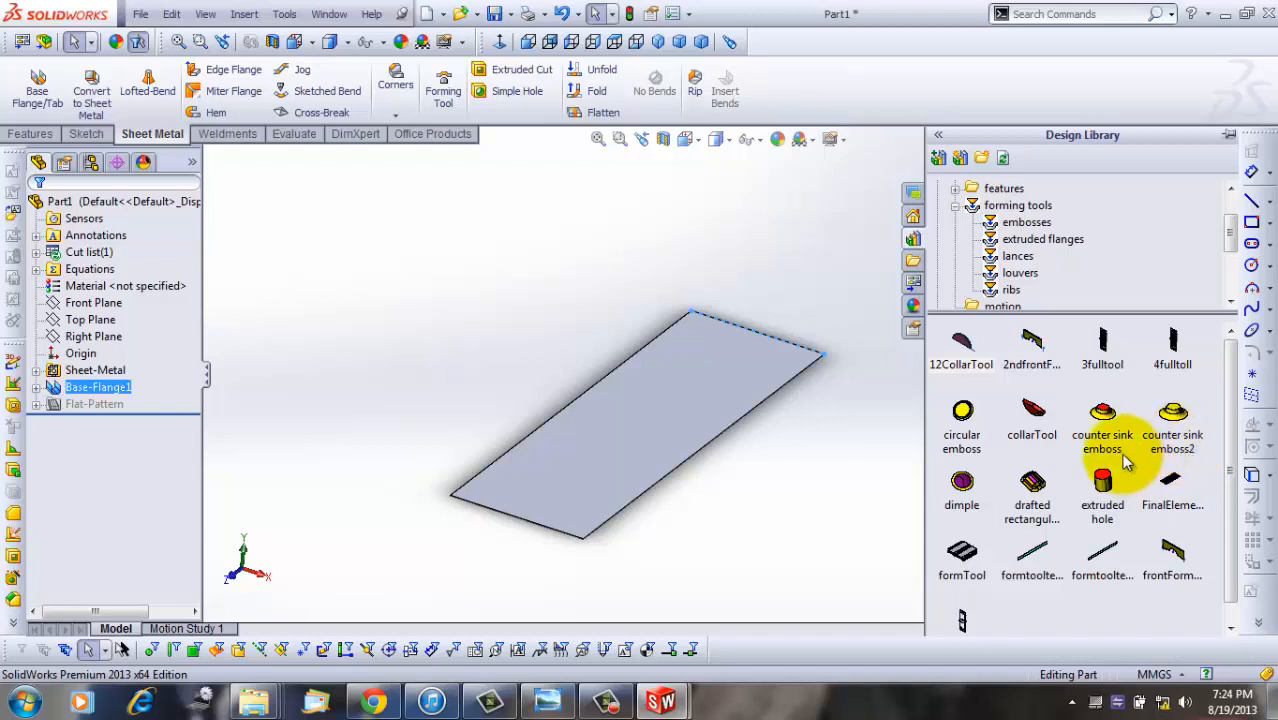
left_click_drag(1190, 450, 660, 396)
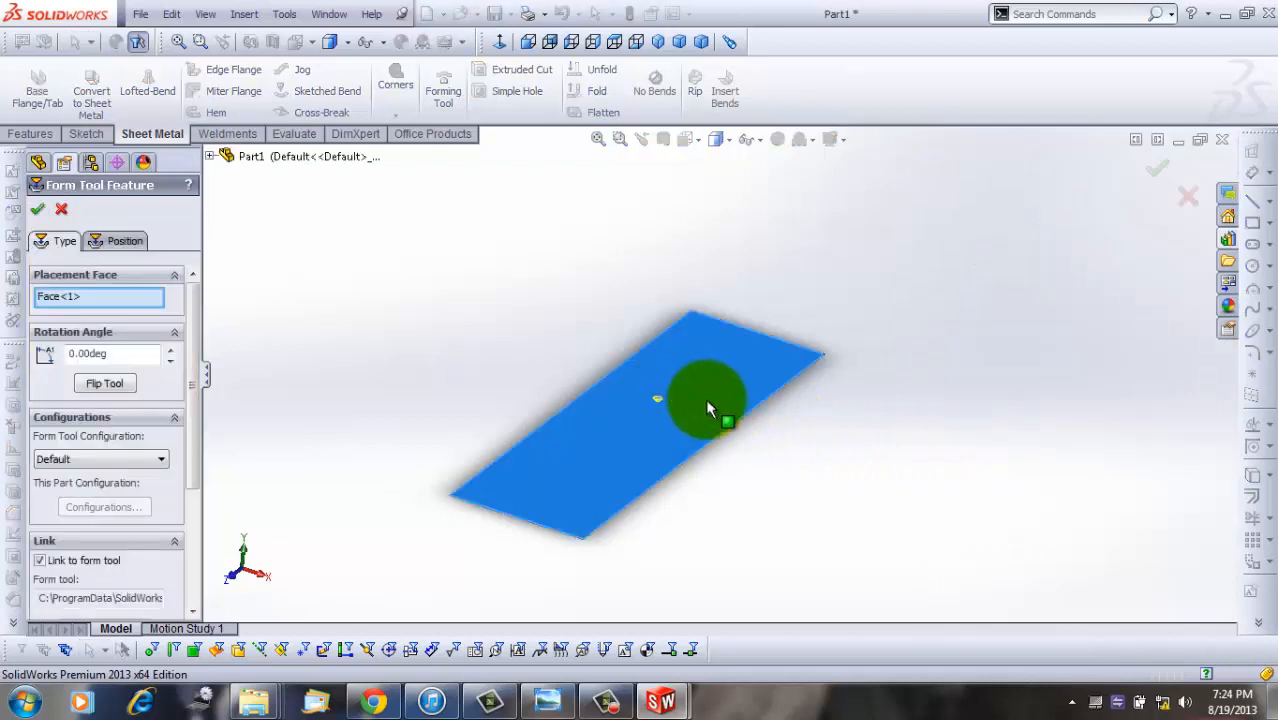
scroll(684, 390, "up", 3)
scroll(686, 395, "down", 6)
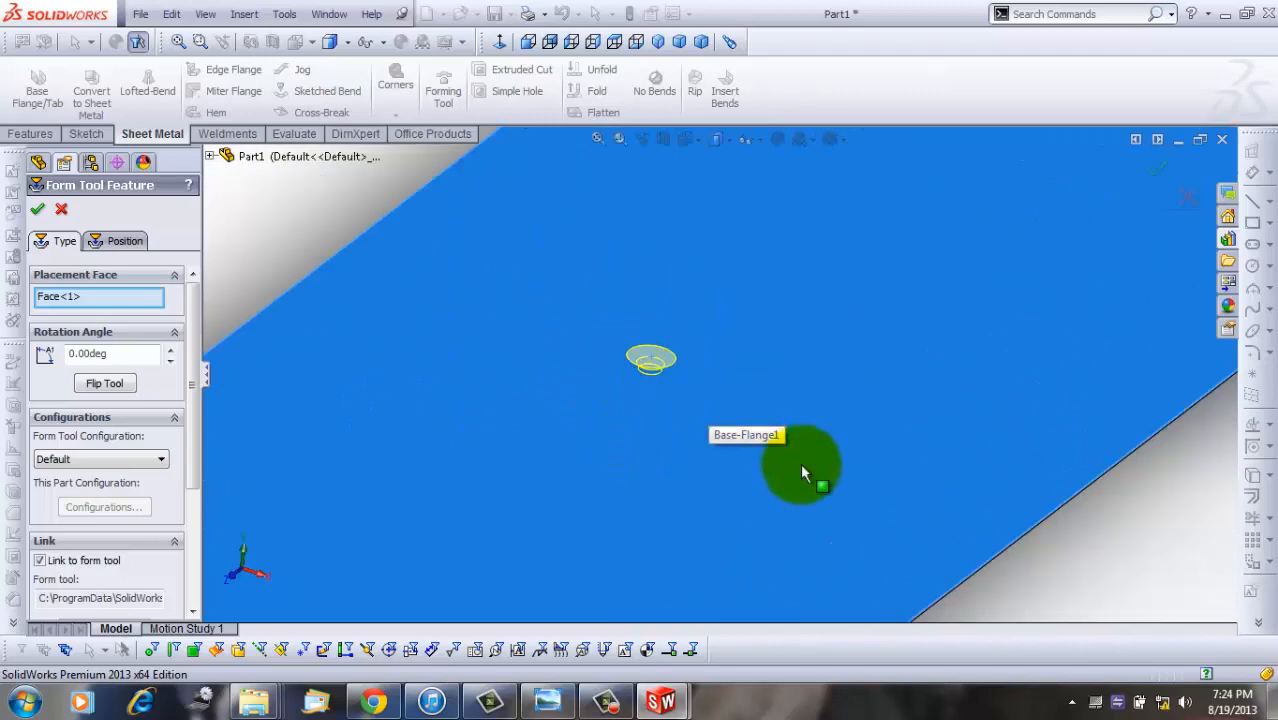
middle_click_drag(800, 463, 759, 340)
middle_click_drag(768, 406, 503, 270)
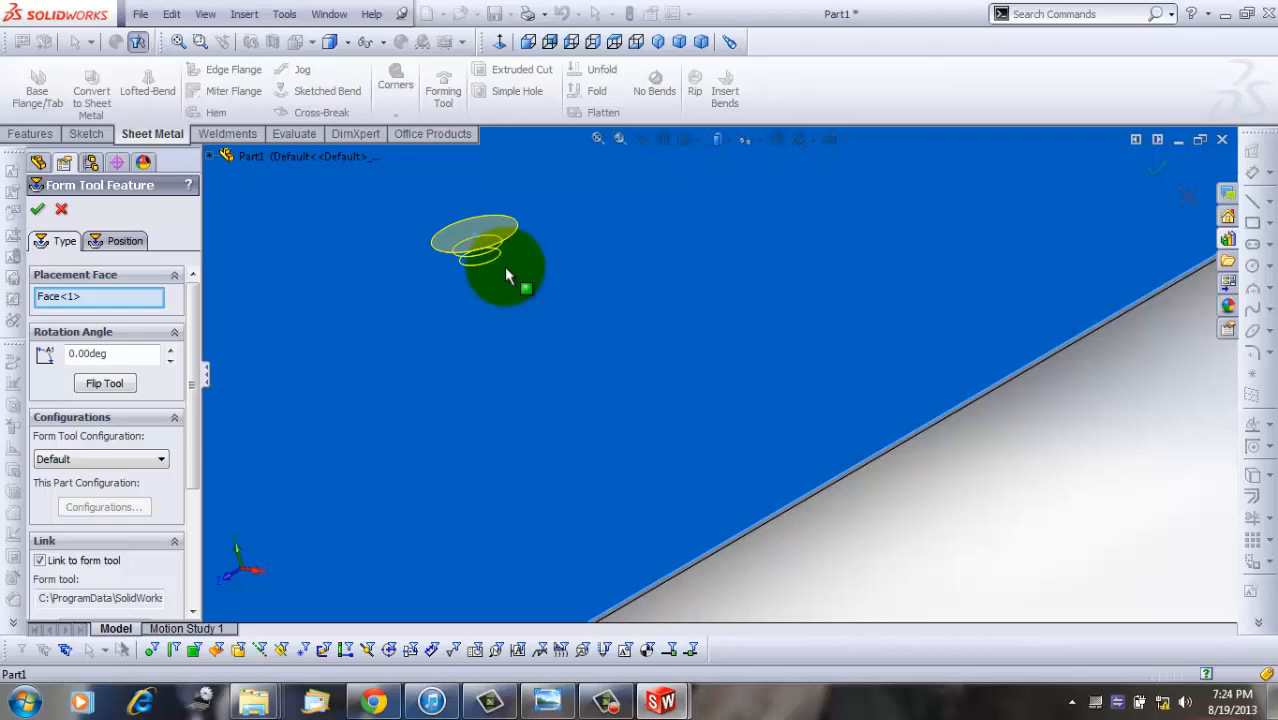
scroll(653, 312, "up", 3)
scroll(602, 314, "down", 7)
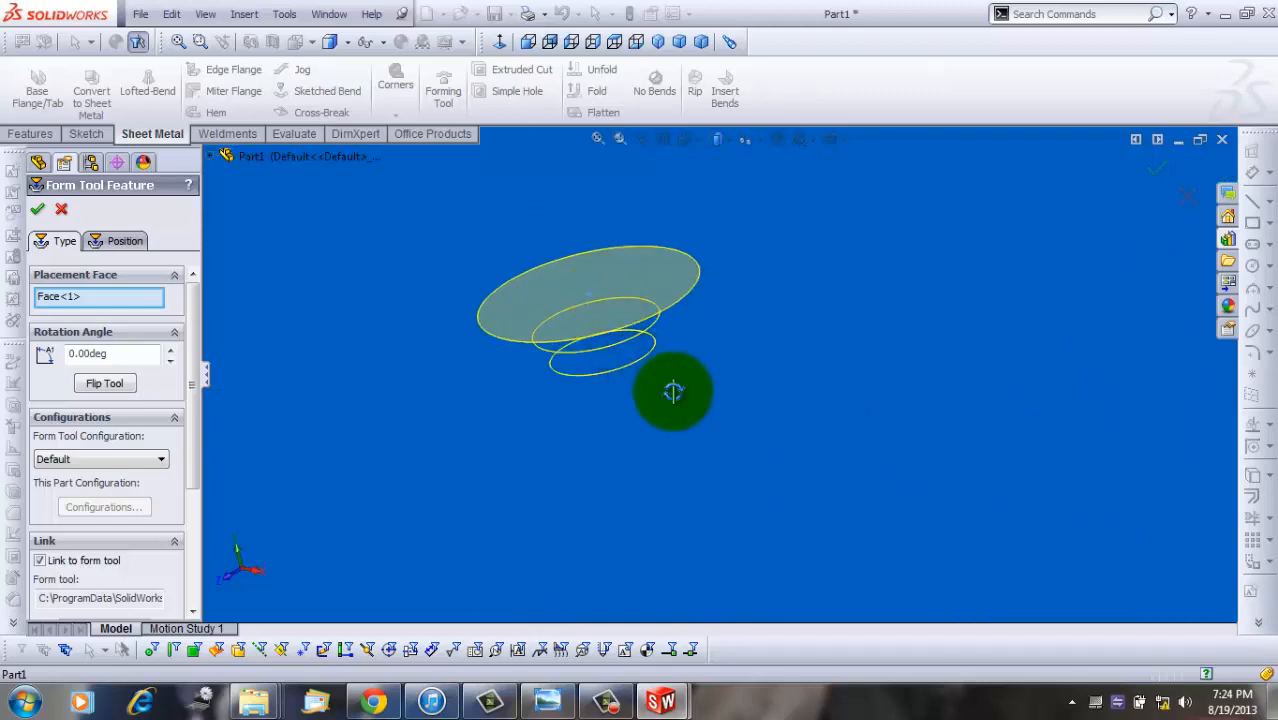
middle_click_drag(673, 388, 713, 400)
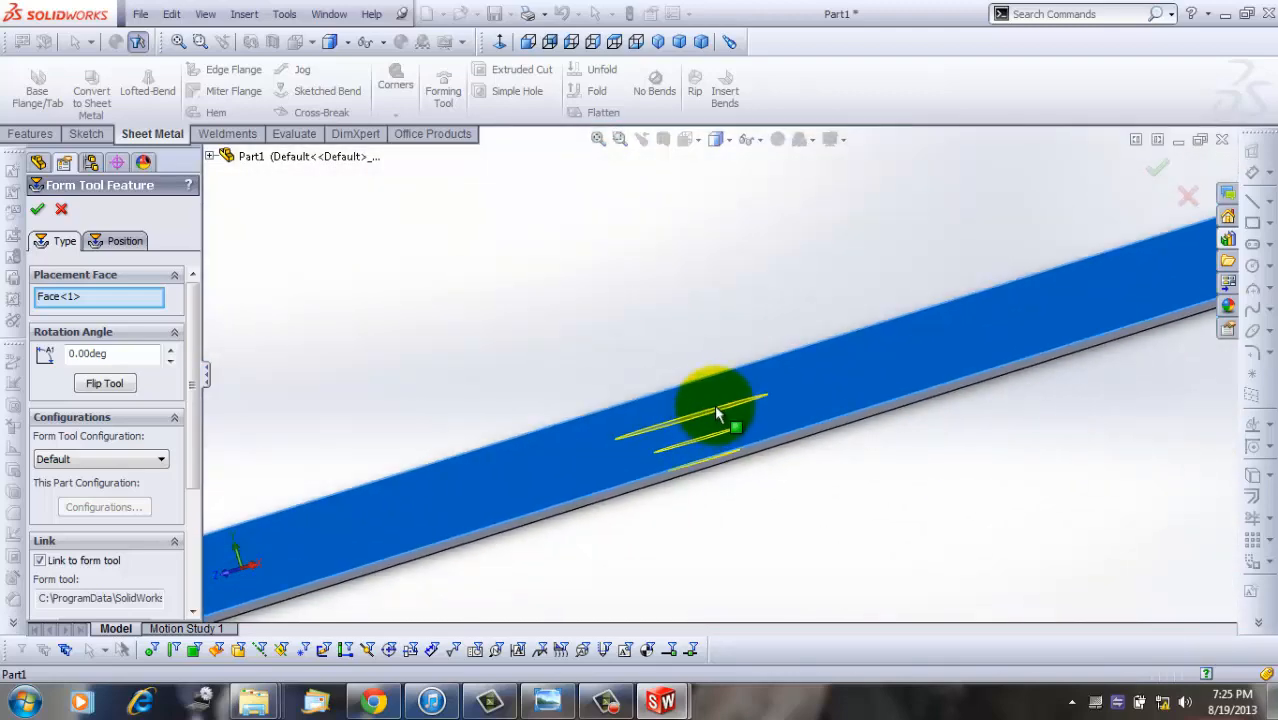
mouse_move(736, 465)
middle_mouse_down()
mouse_move(759, 494)
mouse_move(736, 448)
mouse_move(744, 480)
middle_mouse_up()
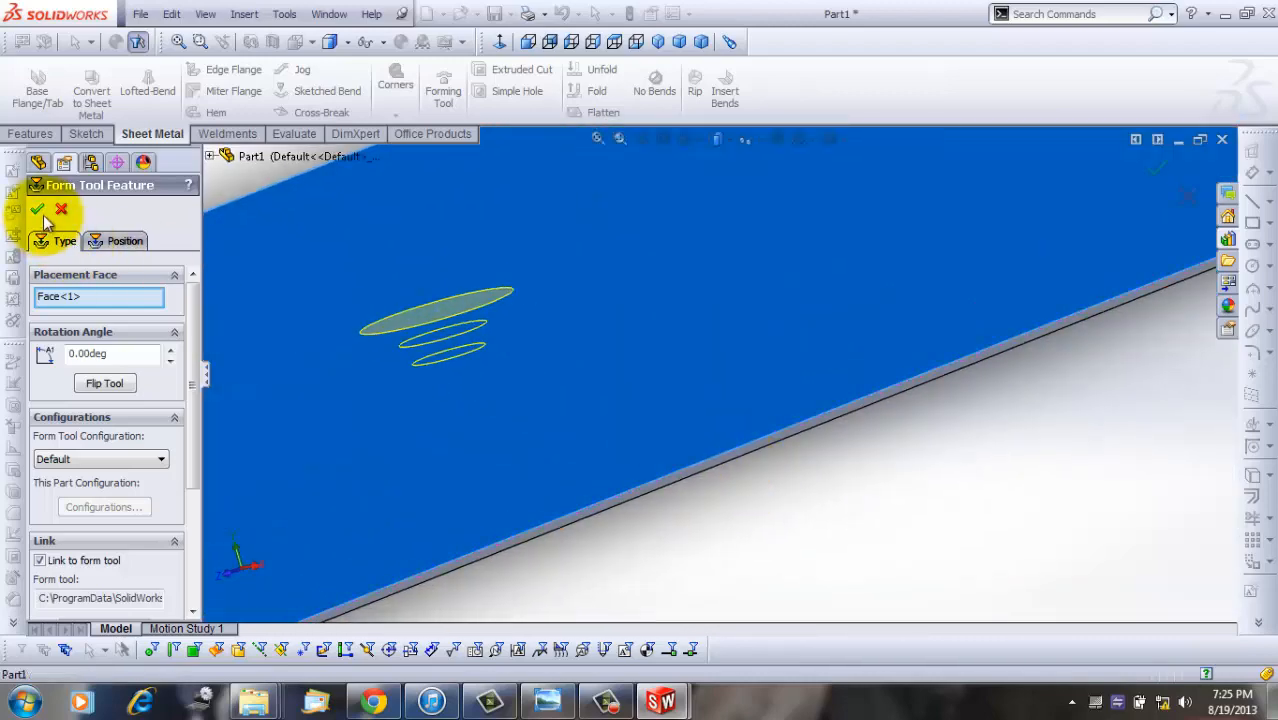
left_click(38, 214)
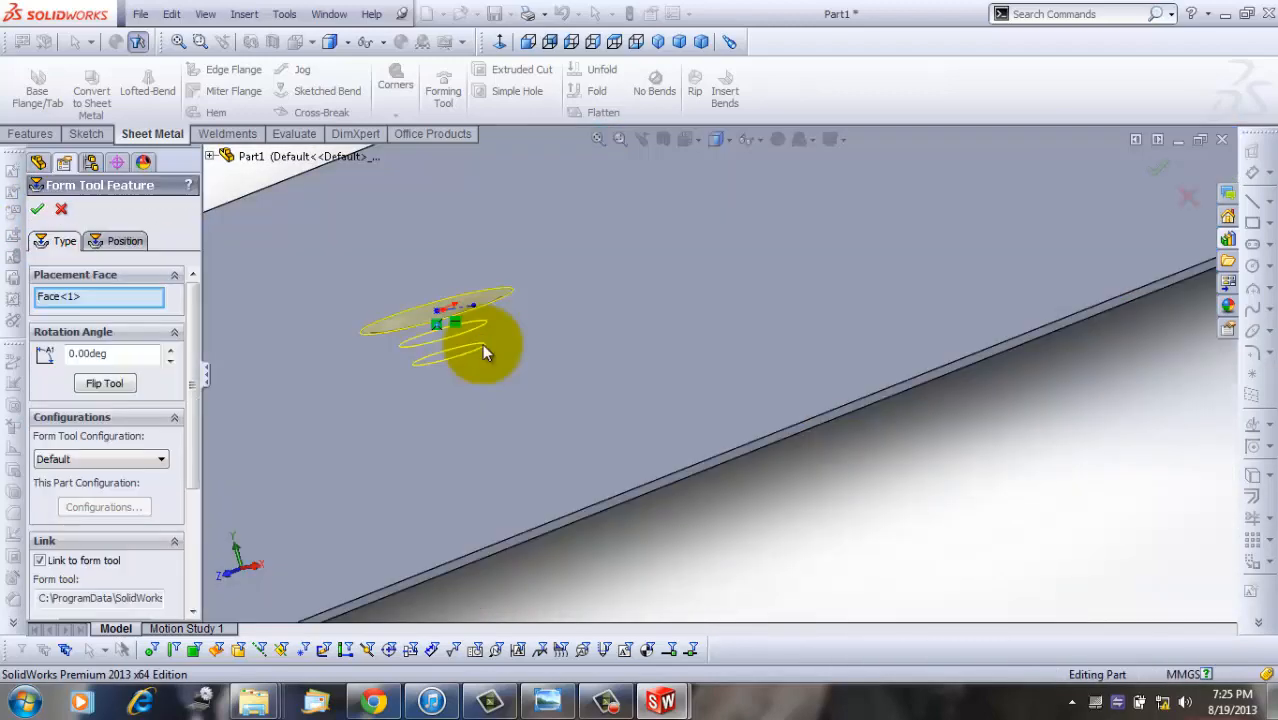
Step: Examine the countersink emboss formed in the plate from several angles
middle_click_drag(464, 333, 514, 466)
scroll(514, 466, "down", 1)
scroll(510, 322, "up", 4)
scroll(610, 332, "down", 6)
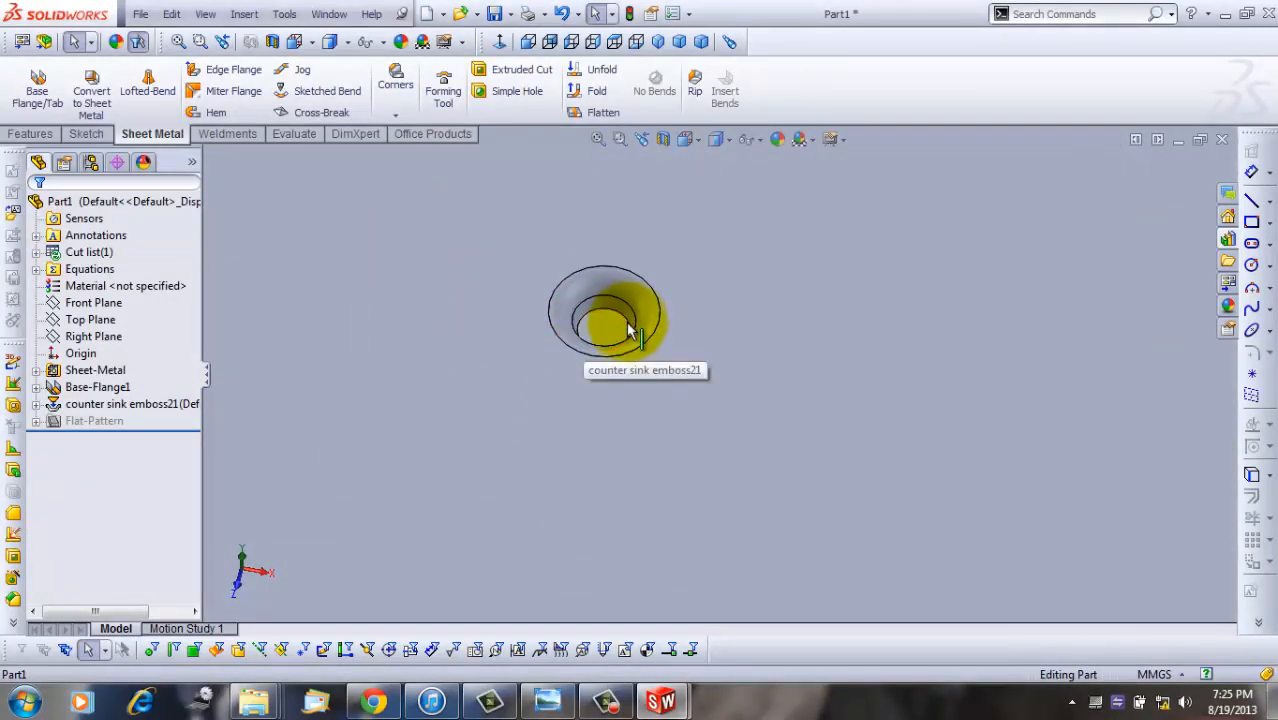
scroll(702, 414, "up", 4)
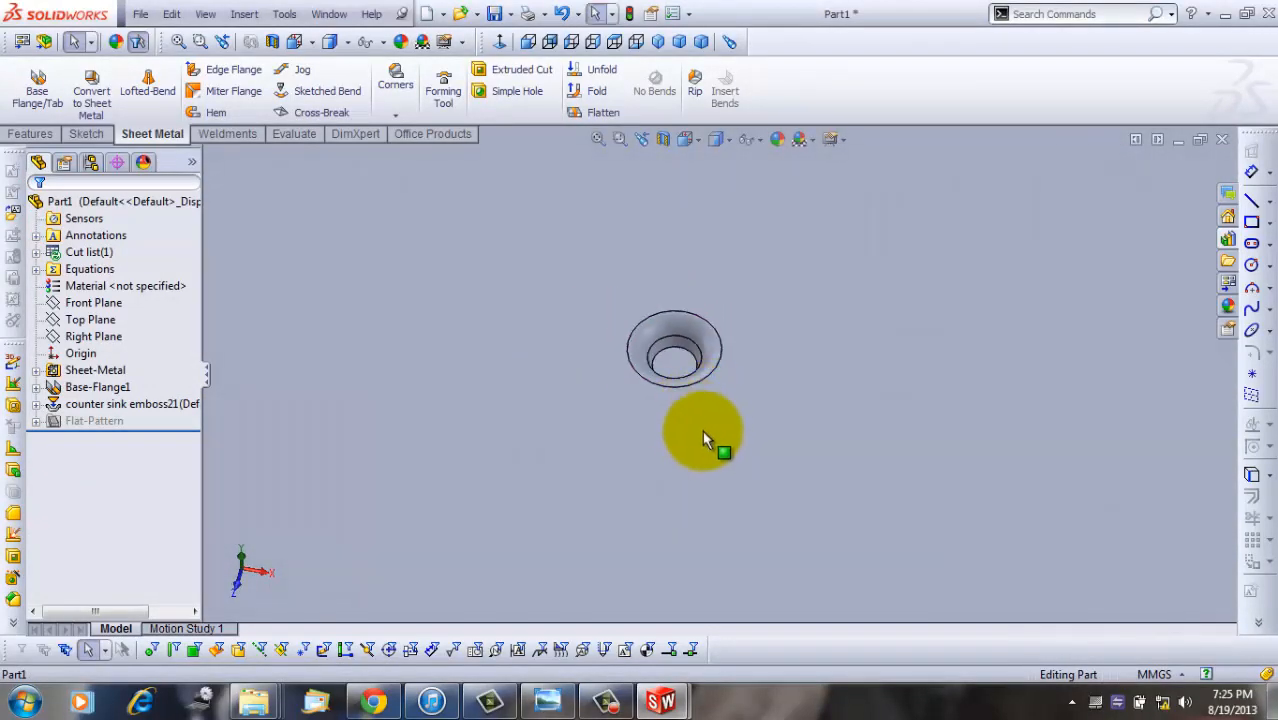
middle_click_drag(702, 430, 714, 346)
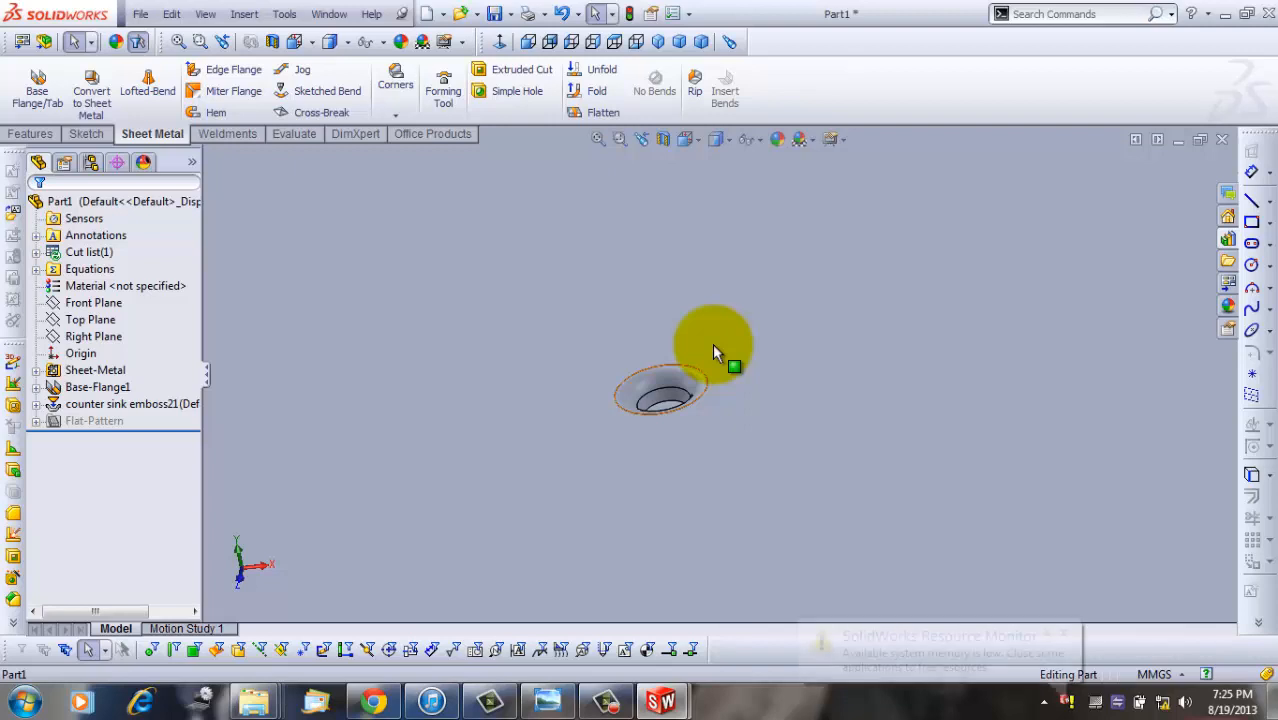
middle_click_drag(713, 347, 737, 396)
scroll(737, 398, "up", 3)
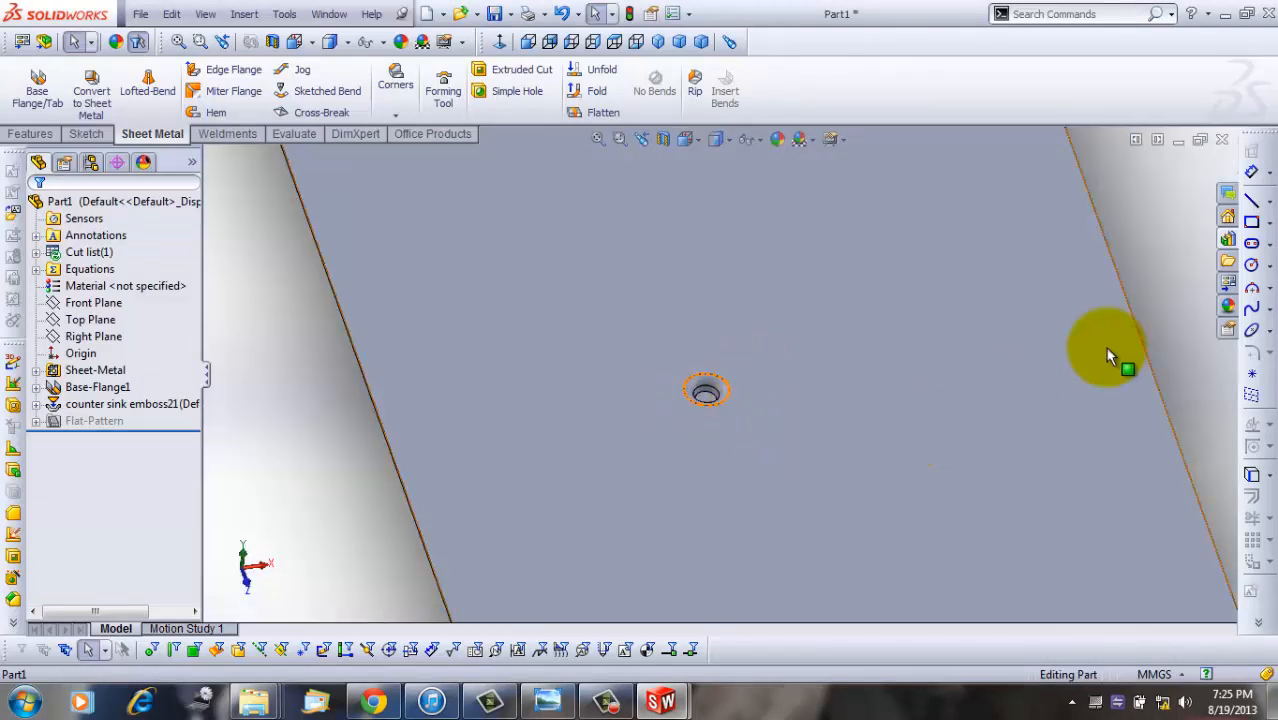
Step: Apply the dimple forming tool from the Design Library to the plate's top face near the countersink emboss
left_click(1230, 241)
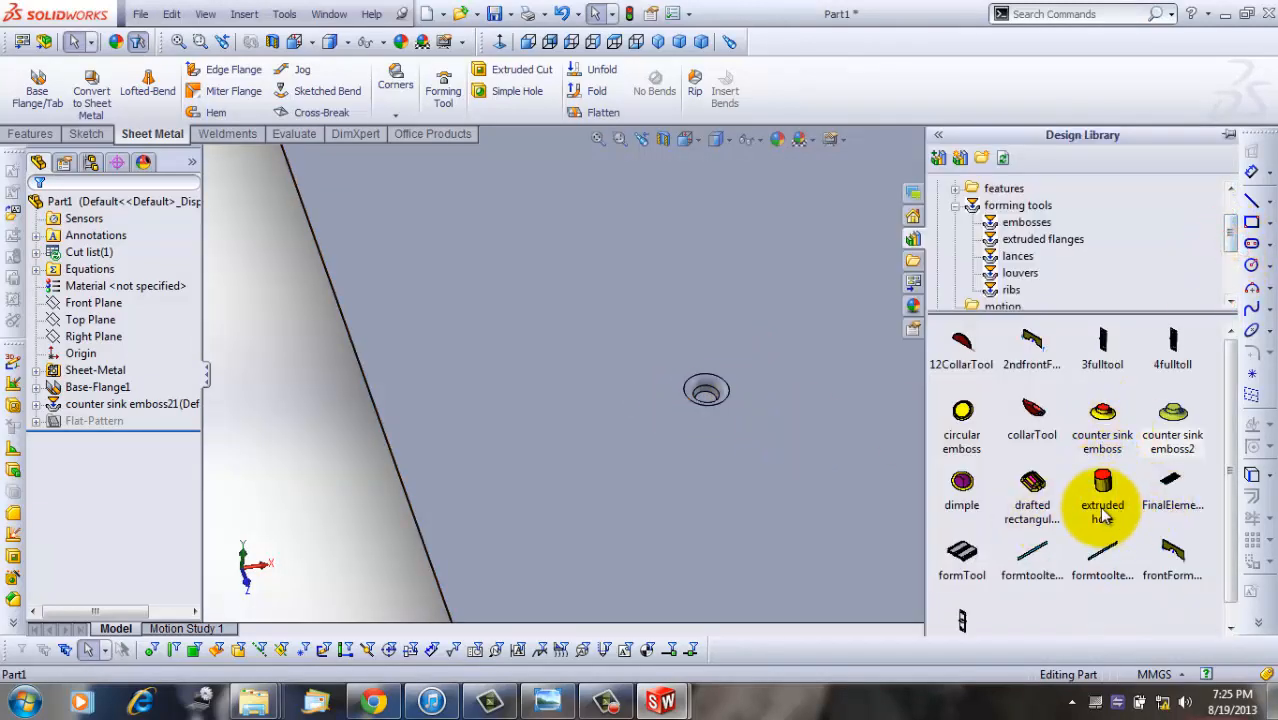
left_click_drag(961, 498, 531, 256)
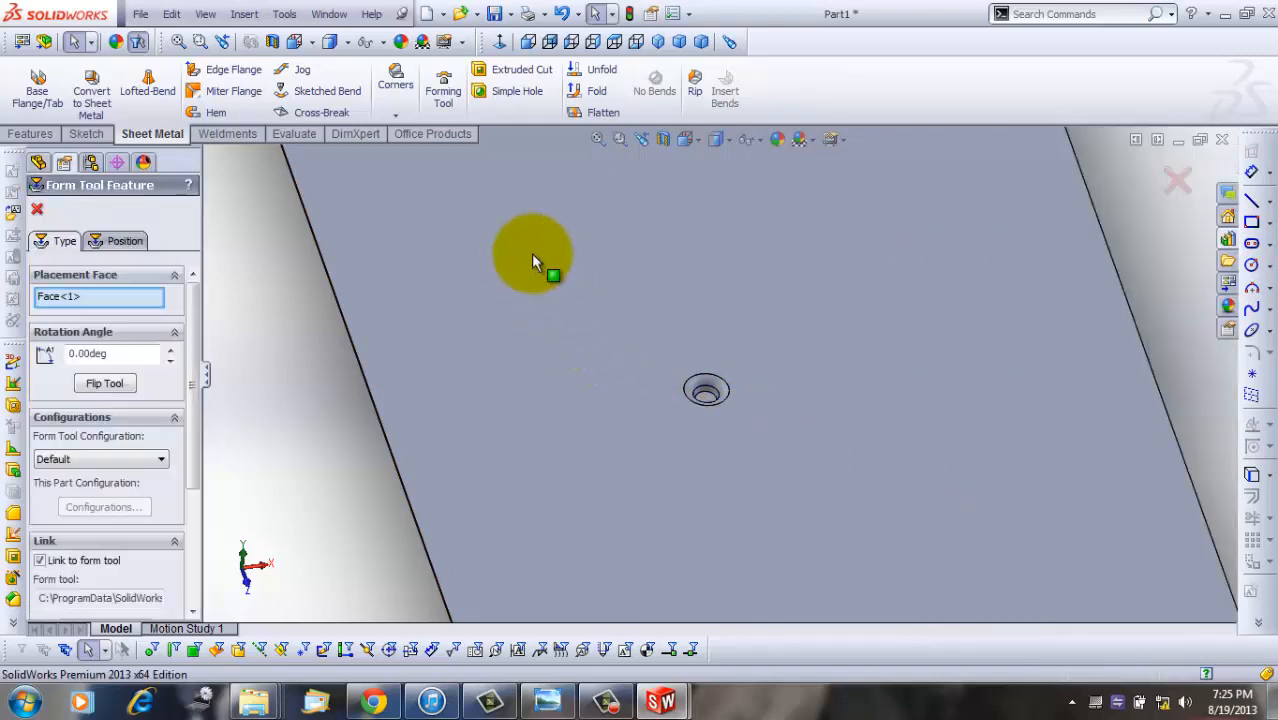
scroll(580, 256, "up", 3)
scroll(620, 314, "down", 6)
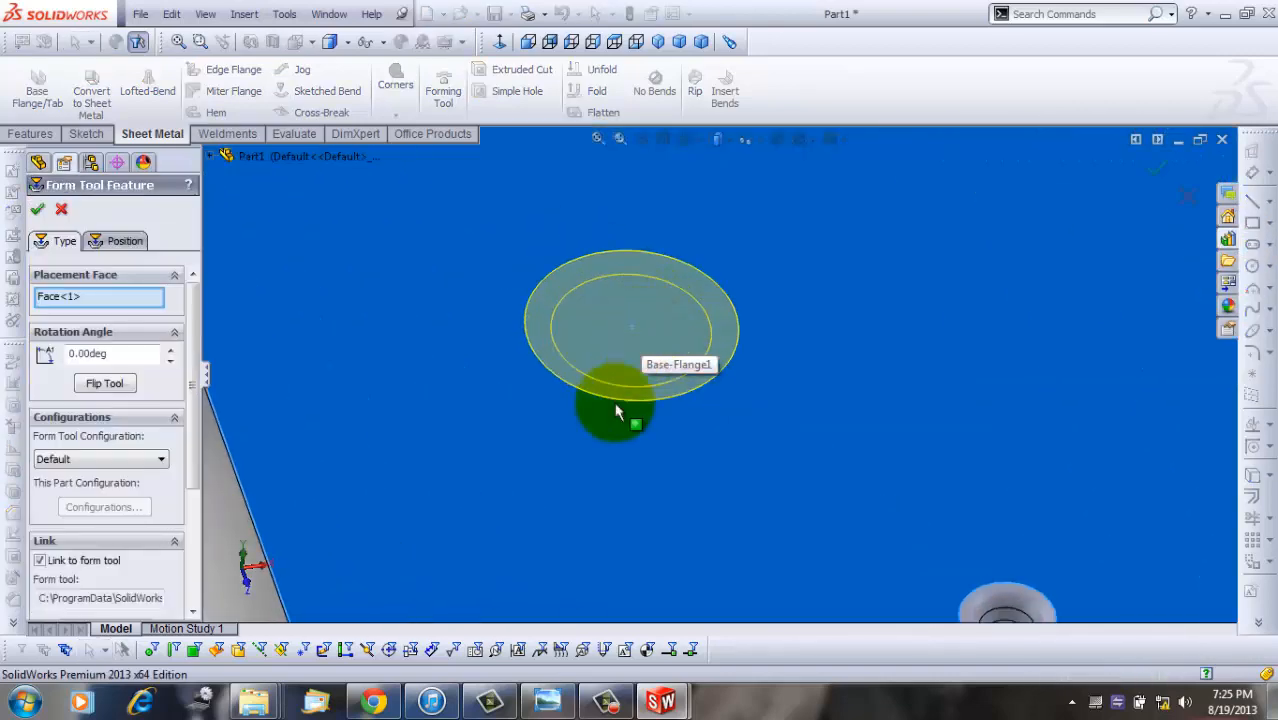
middle_click_drag(616, 410, 530, 425)
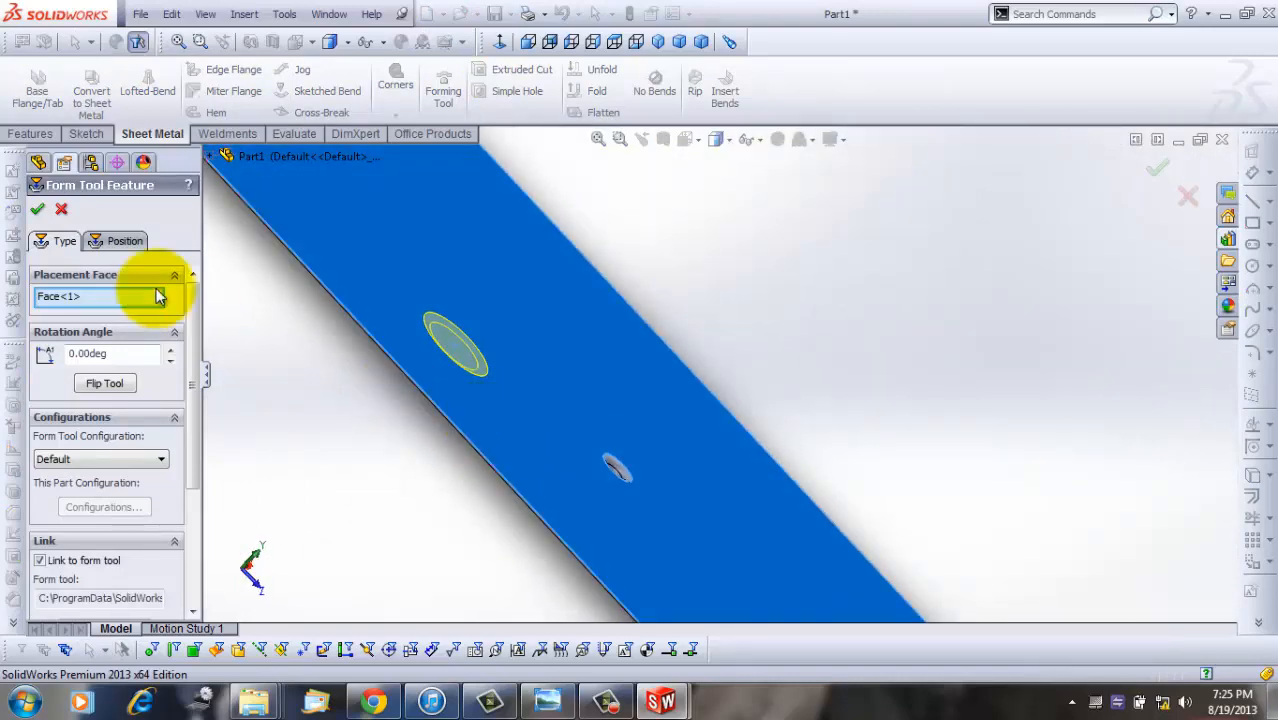
left_click(37, 209)
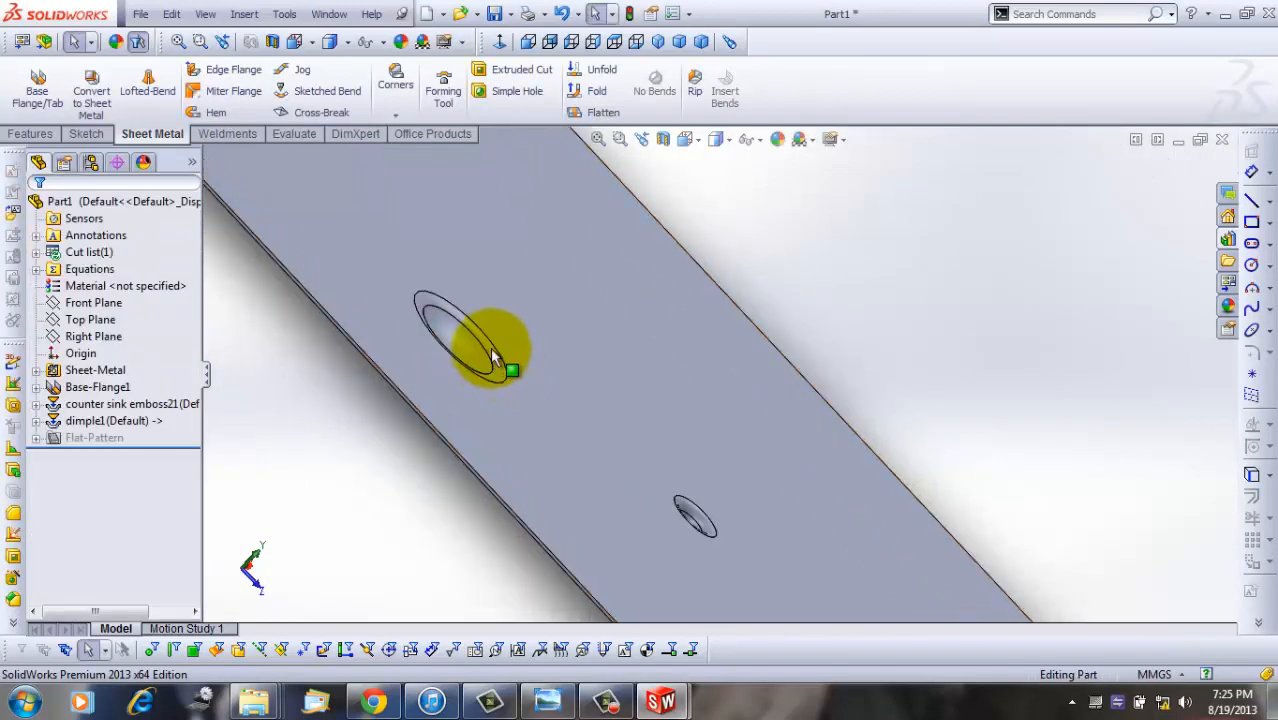
Step: Undo the dimple and the countersink emboss on the plate
middle_click_drag(491, 355, 1178, 308)
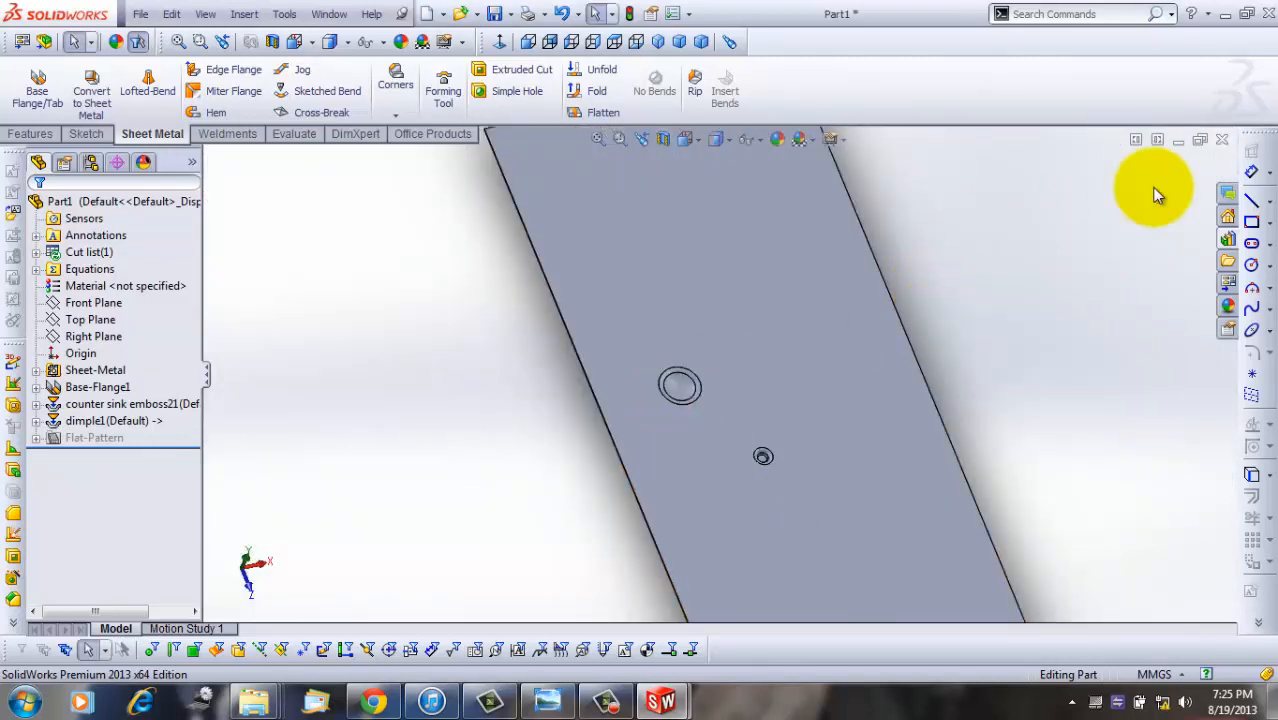
left_click(563, 14)
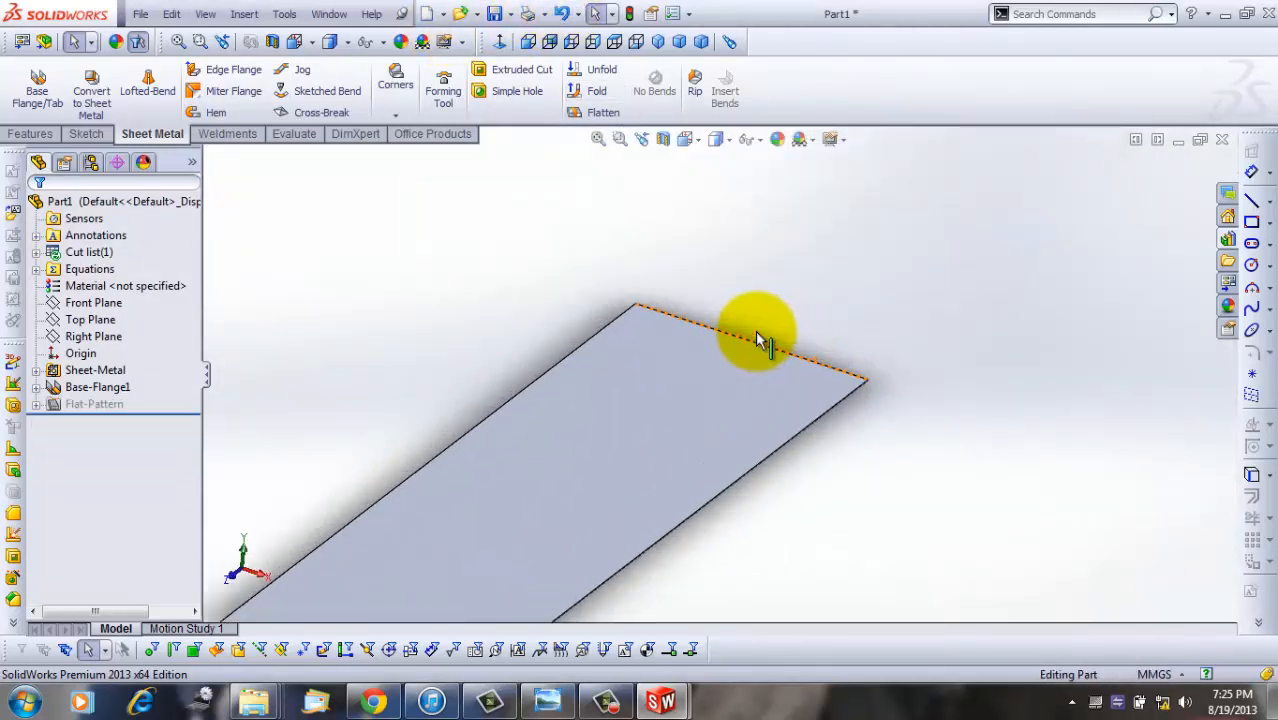
scroll(755, 340, "up", 3)
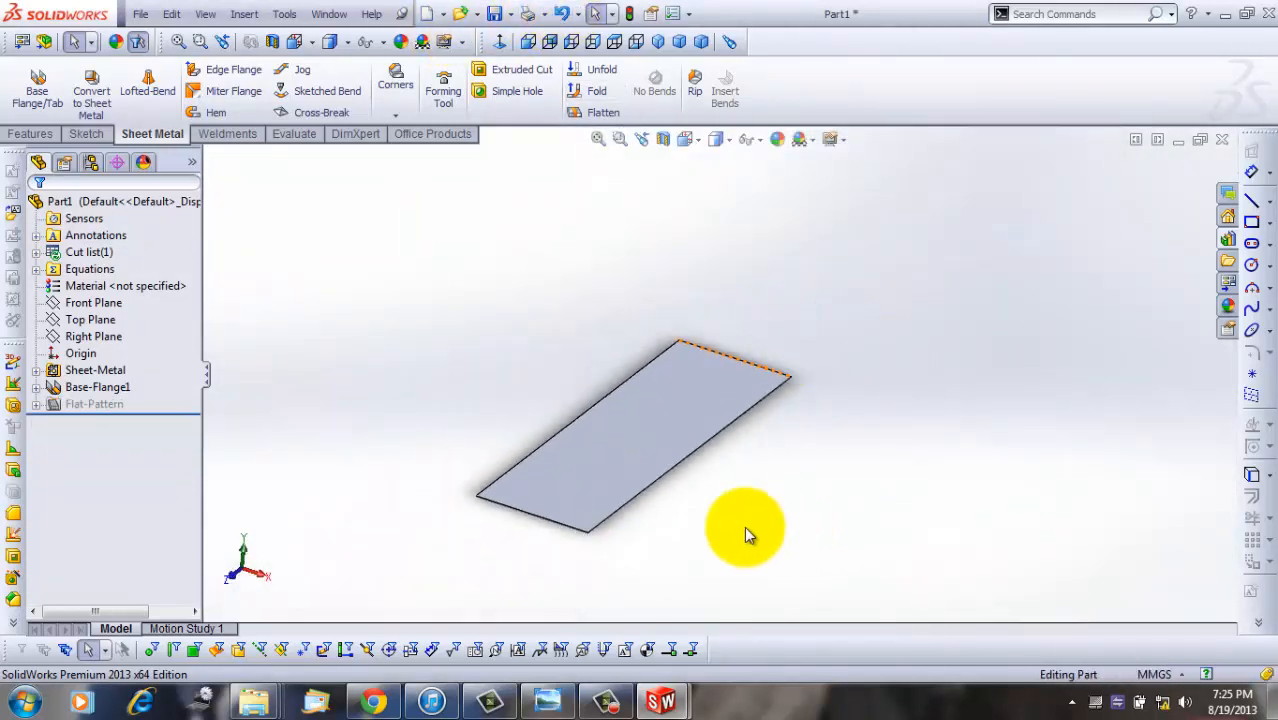
Step: Open the counter sink emboss2 forming tool from the Design Library and inspect its shape
left_click(1226, 245)
mouse_move(1108, 438)
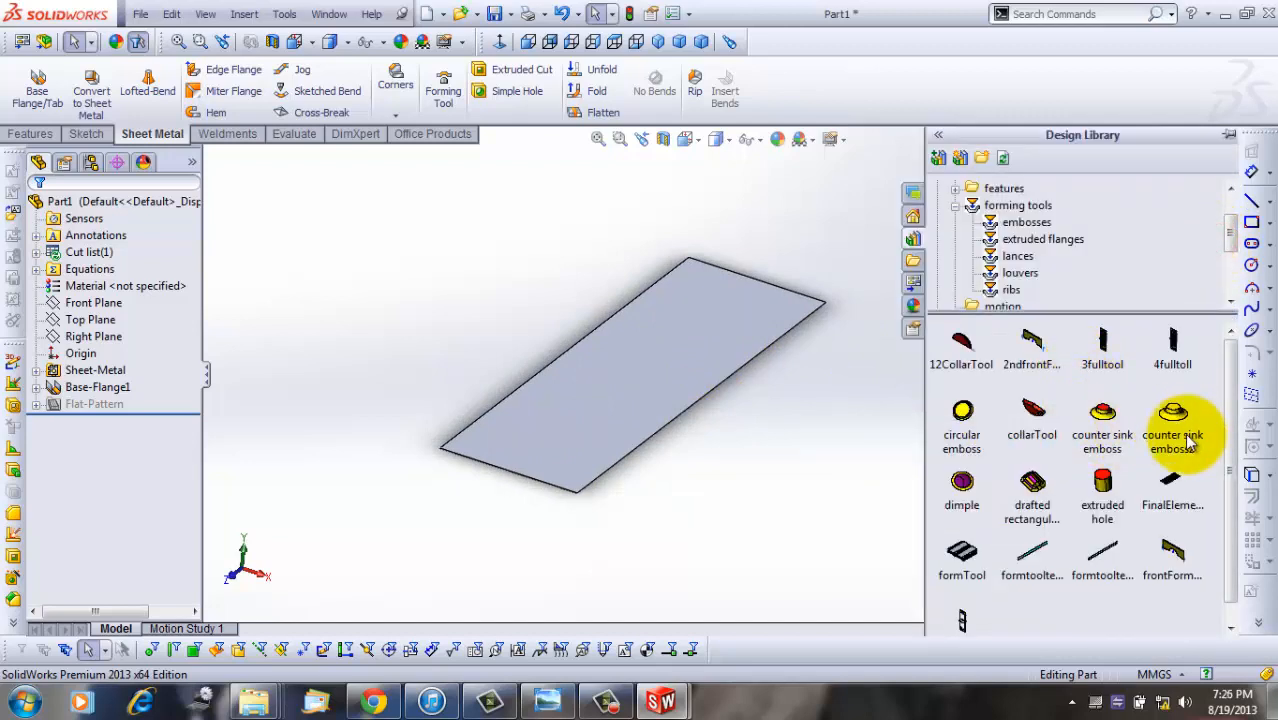
mouse_move(1190, 444)
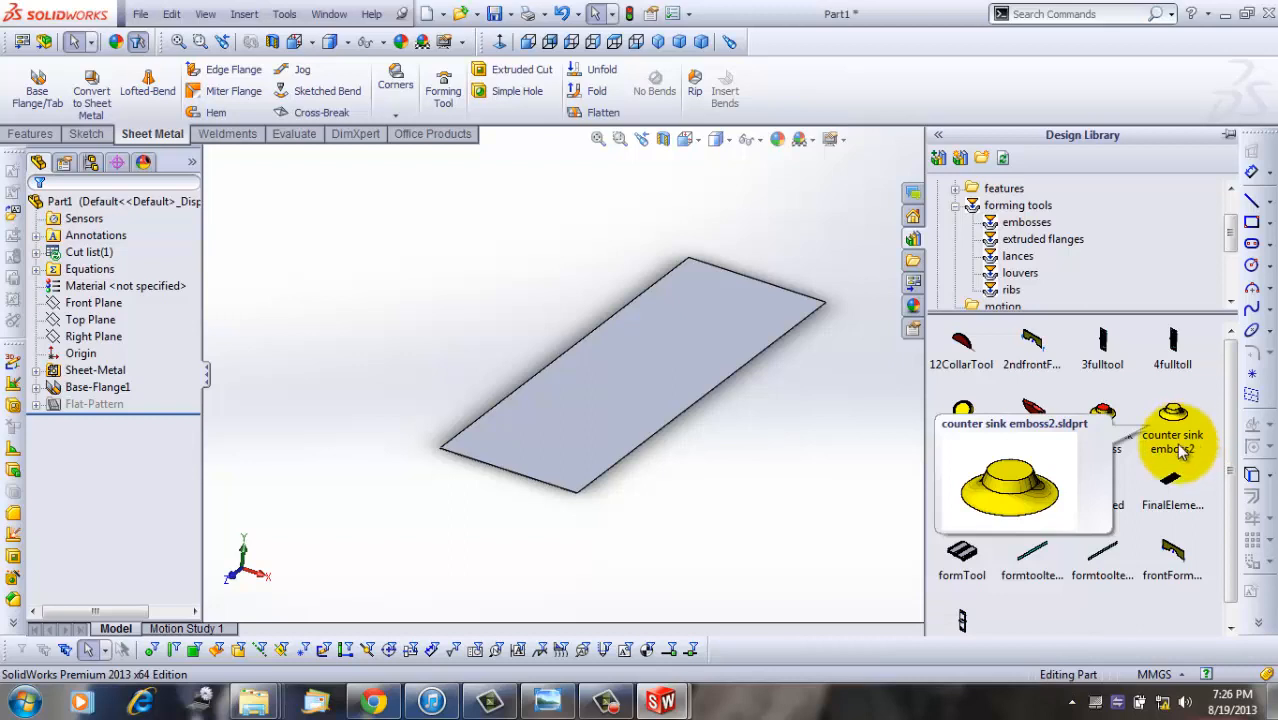
right_click(1183, 452)
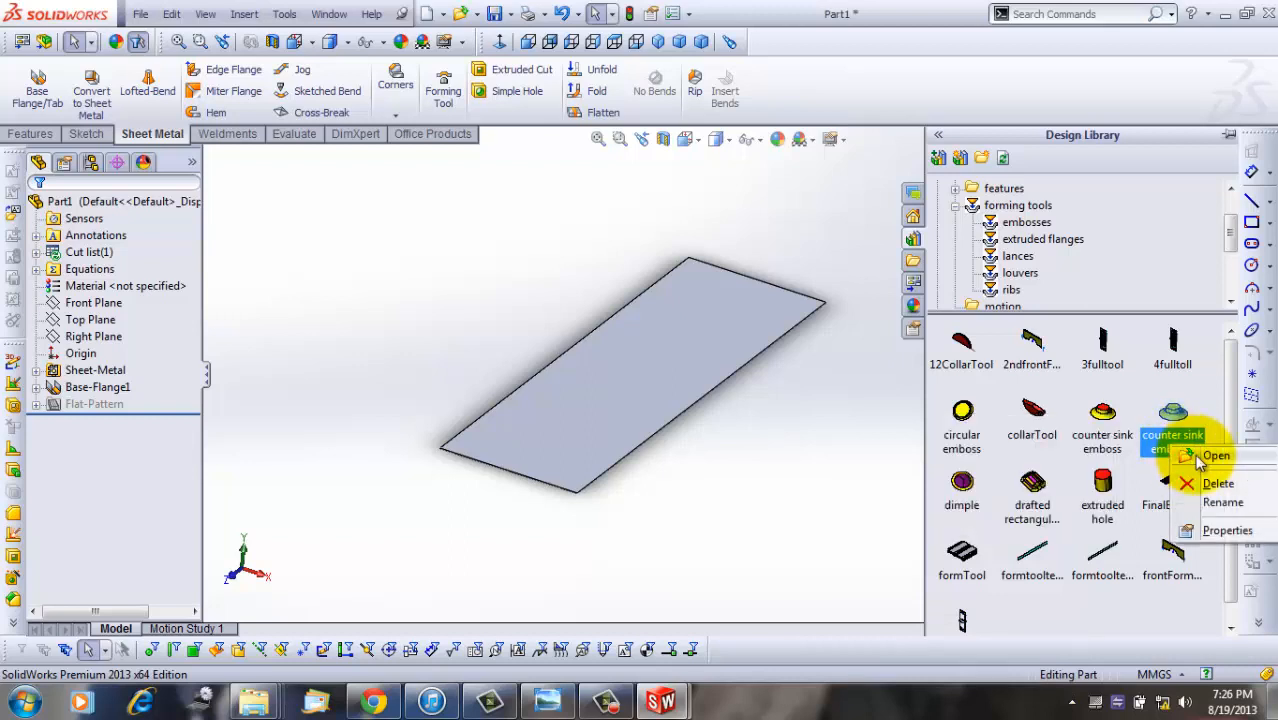
left_click(1201, 456)
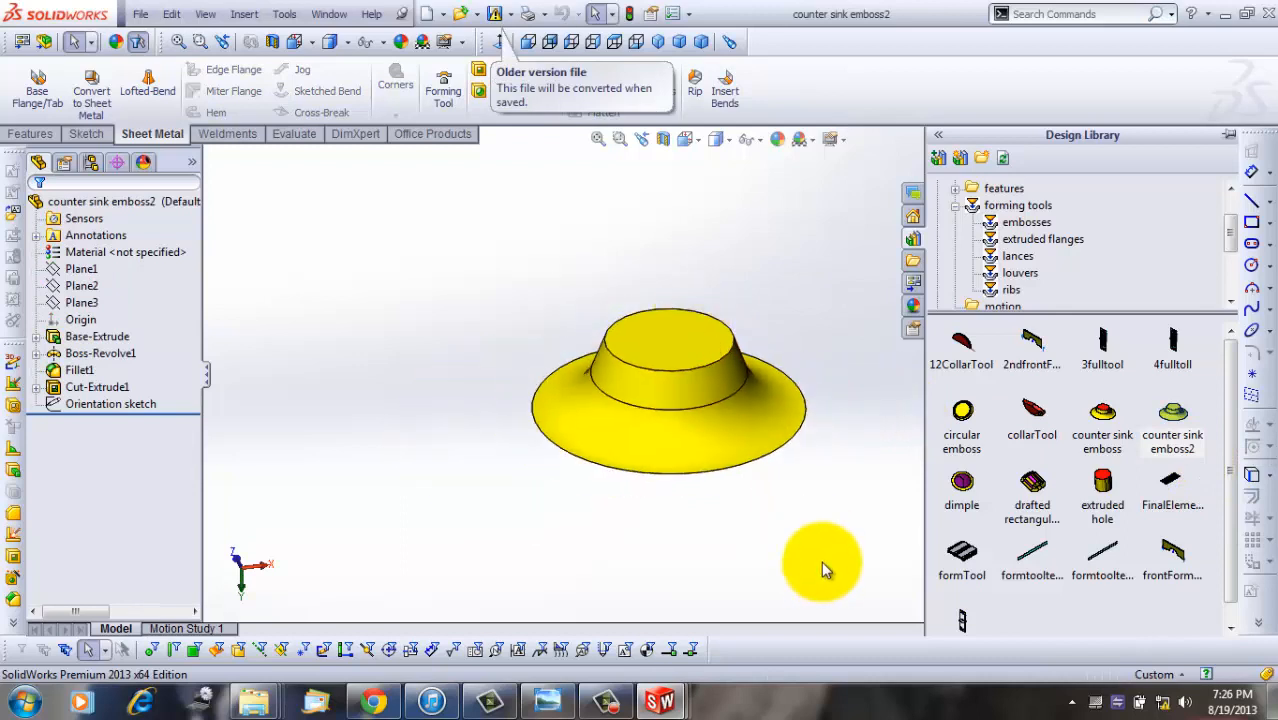
middle_click_drag(819, 562, 838, 393)
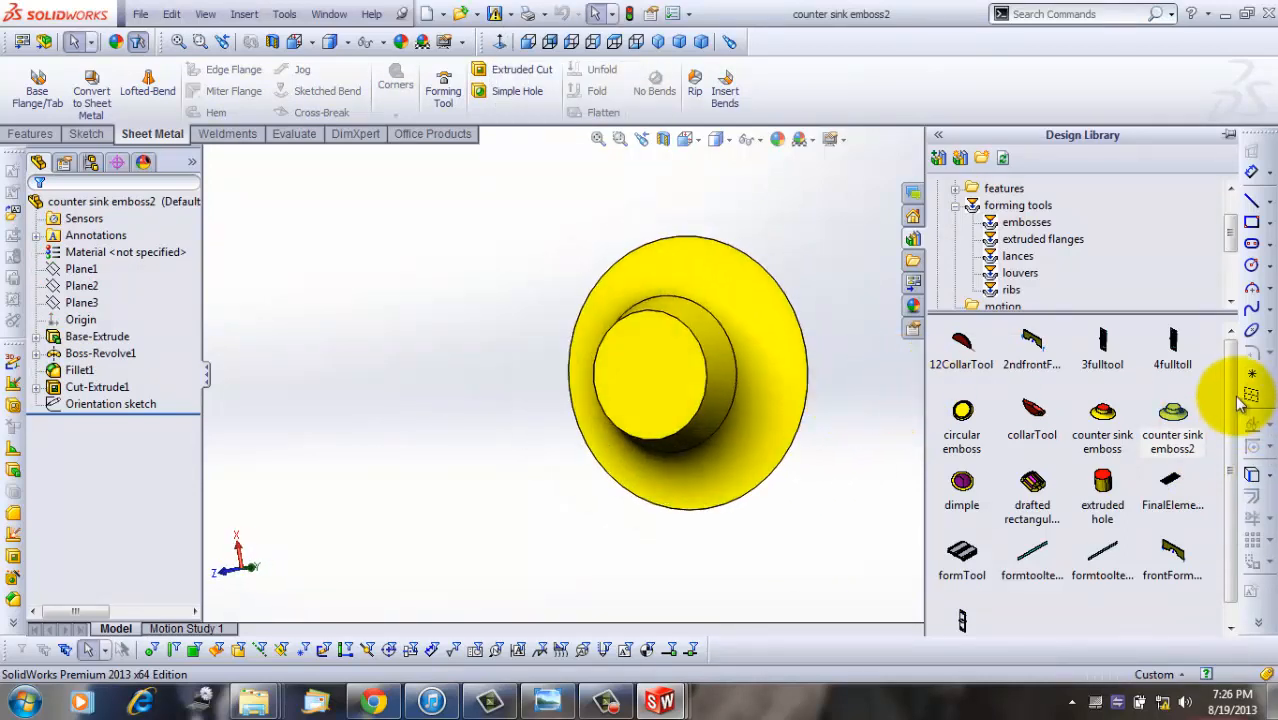
Step: Open the counter sink emboss forming tool from the Design Library and inspect its underside
right_click(1110, 440)
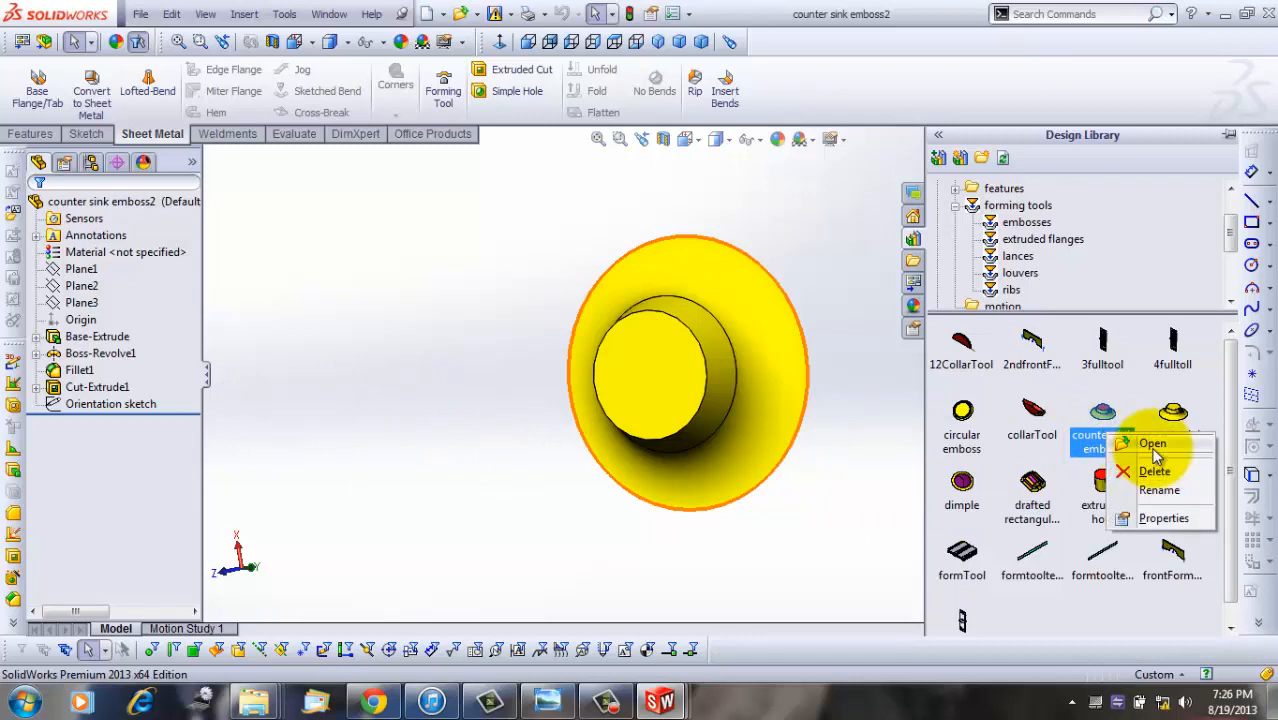
left_click(1152, 443)
middle_click_drag(764, 414, 780, 240)
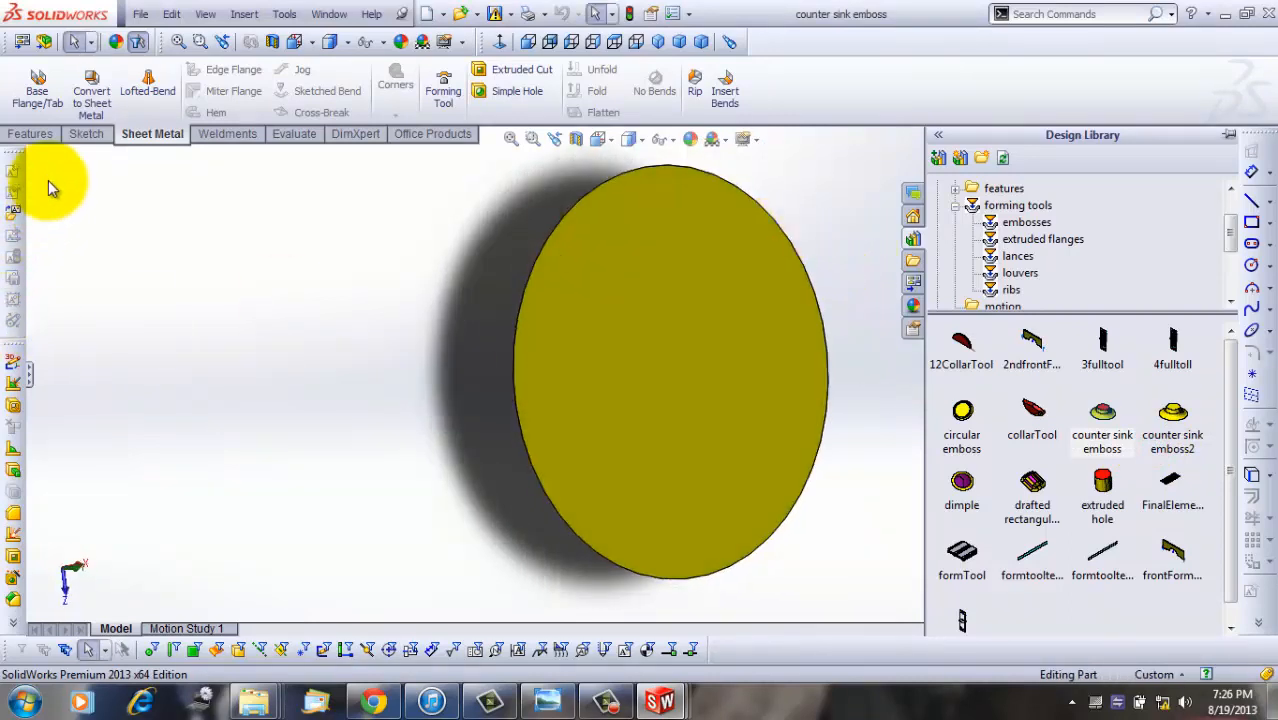
left_click(36, 133)
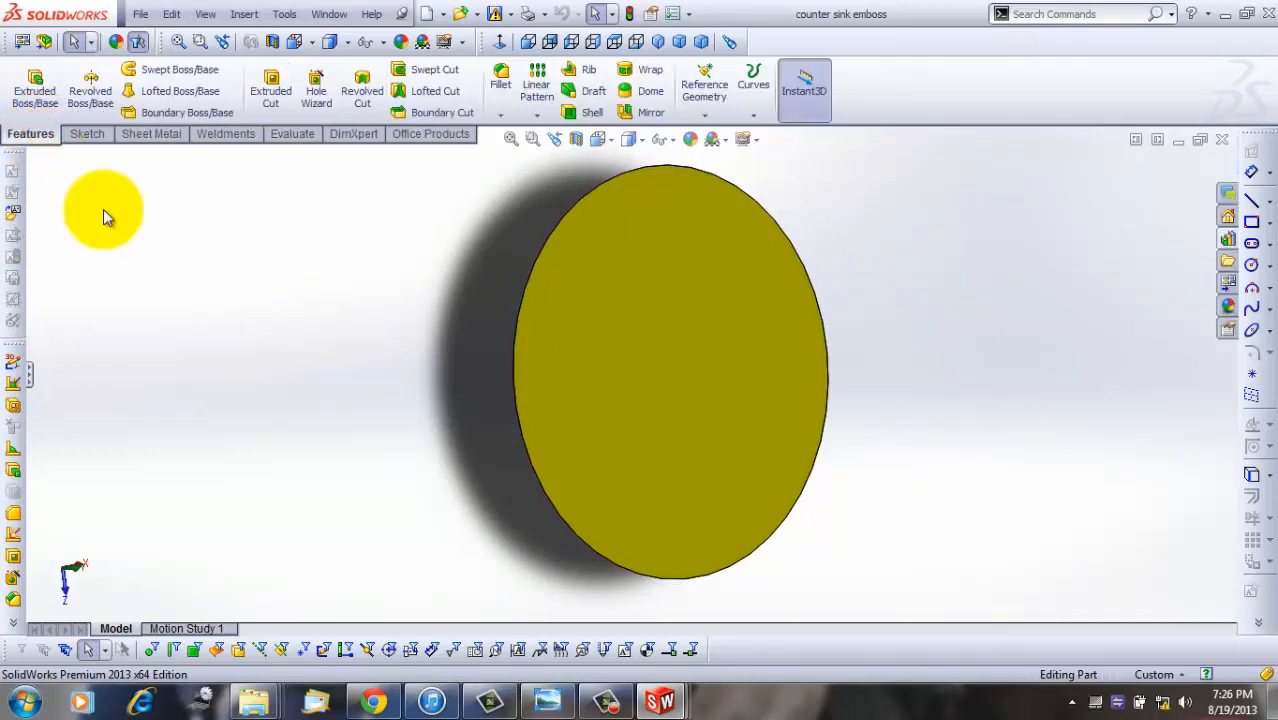
scroll(79, 233, "down", 5)
scroll(79, 233, "up", 13)
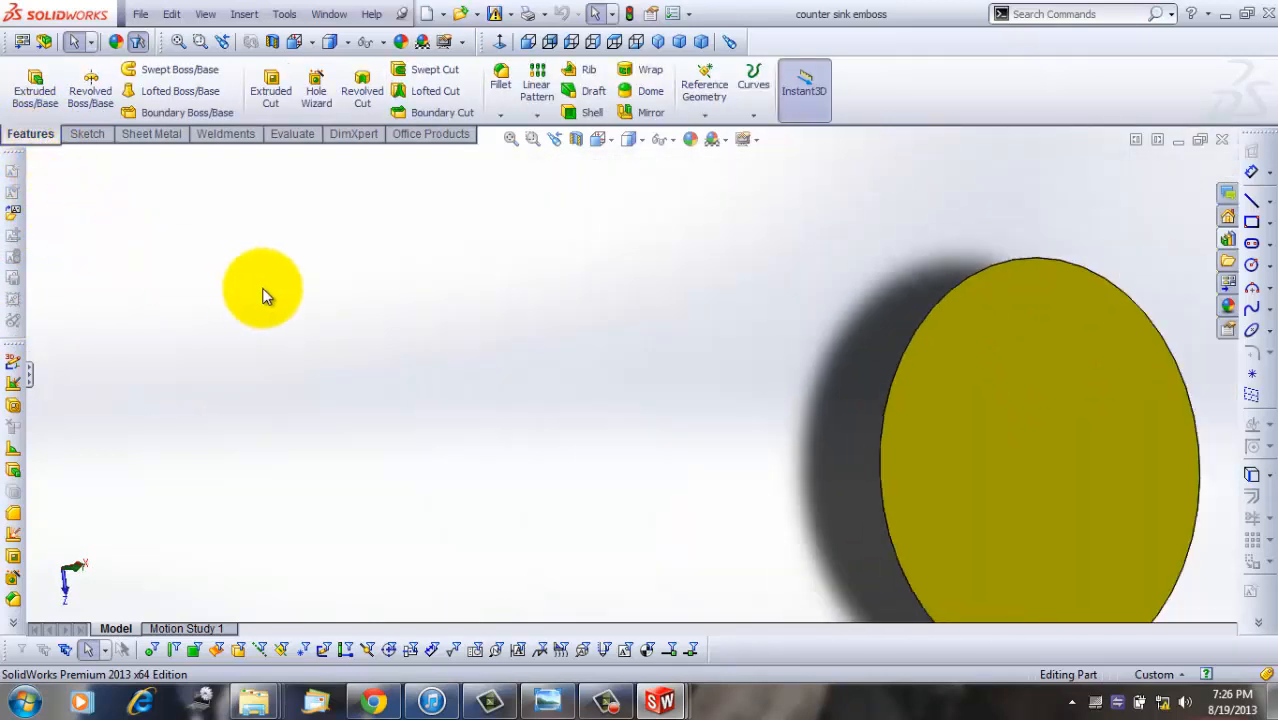
scroll(748, 381, "down", 6)
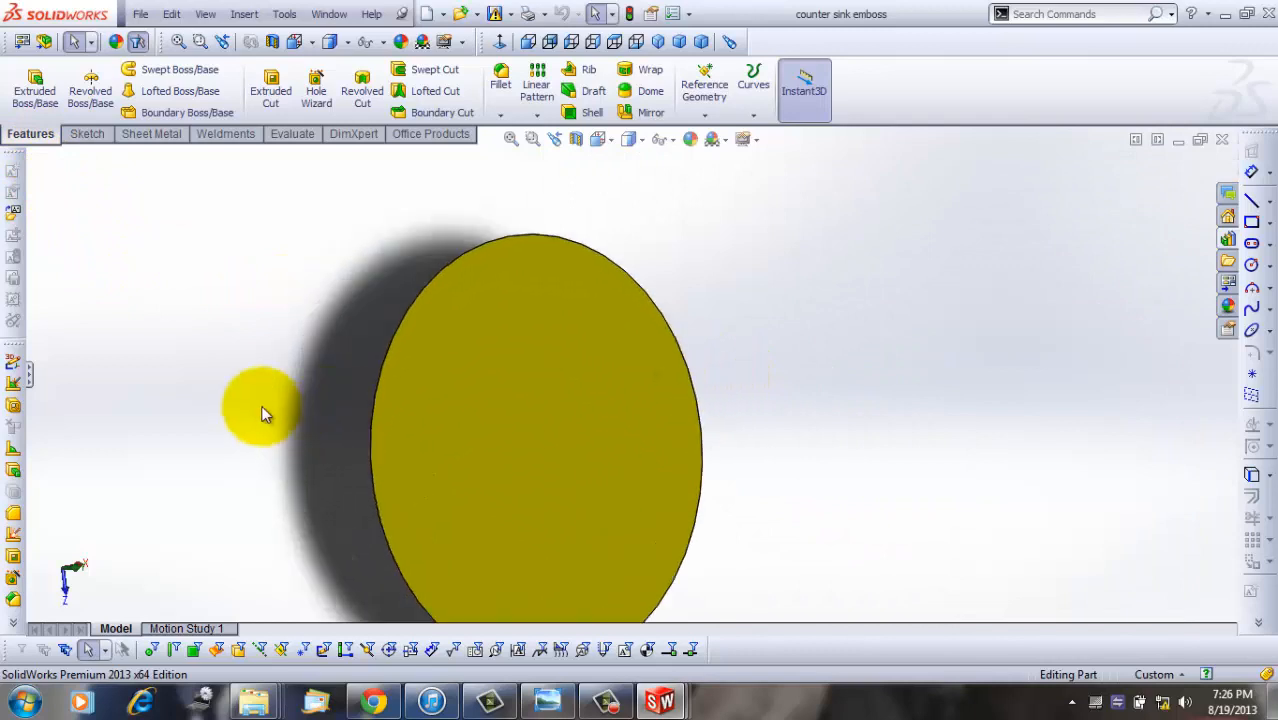
scroll(259, 402, "up", 2)
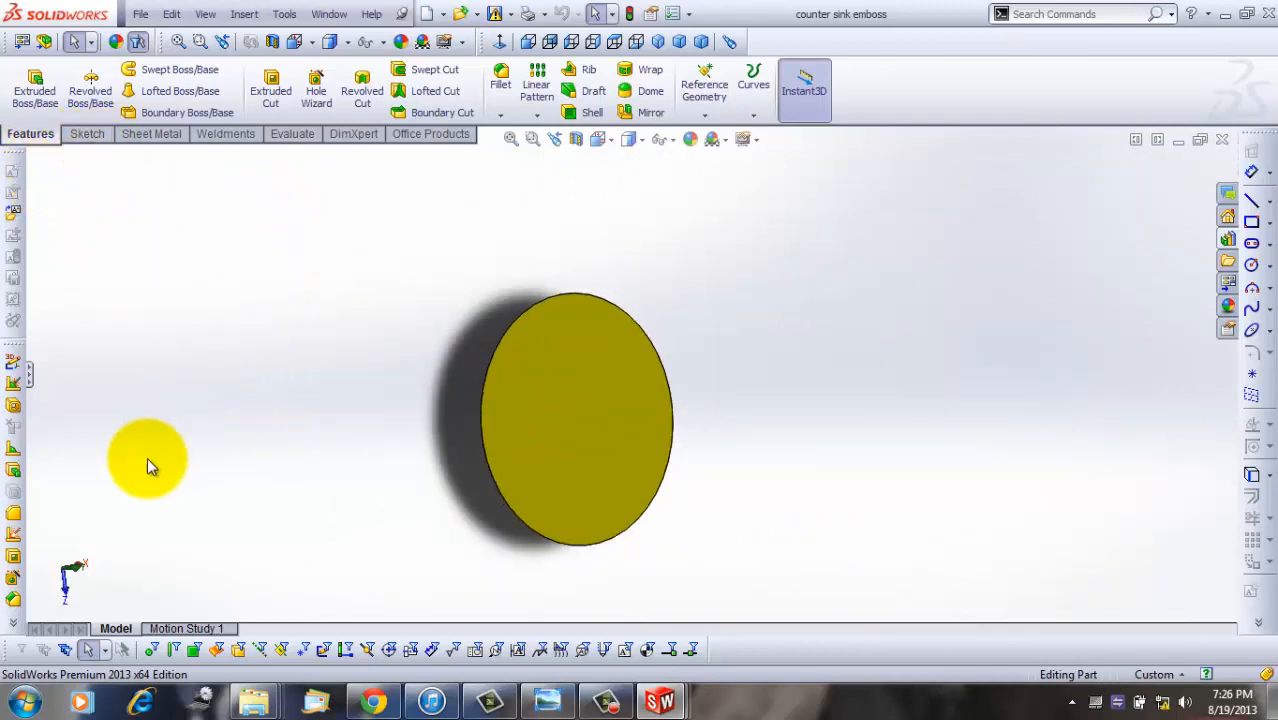
scroll(598, 341, "up", 4)
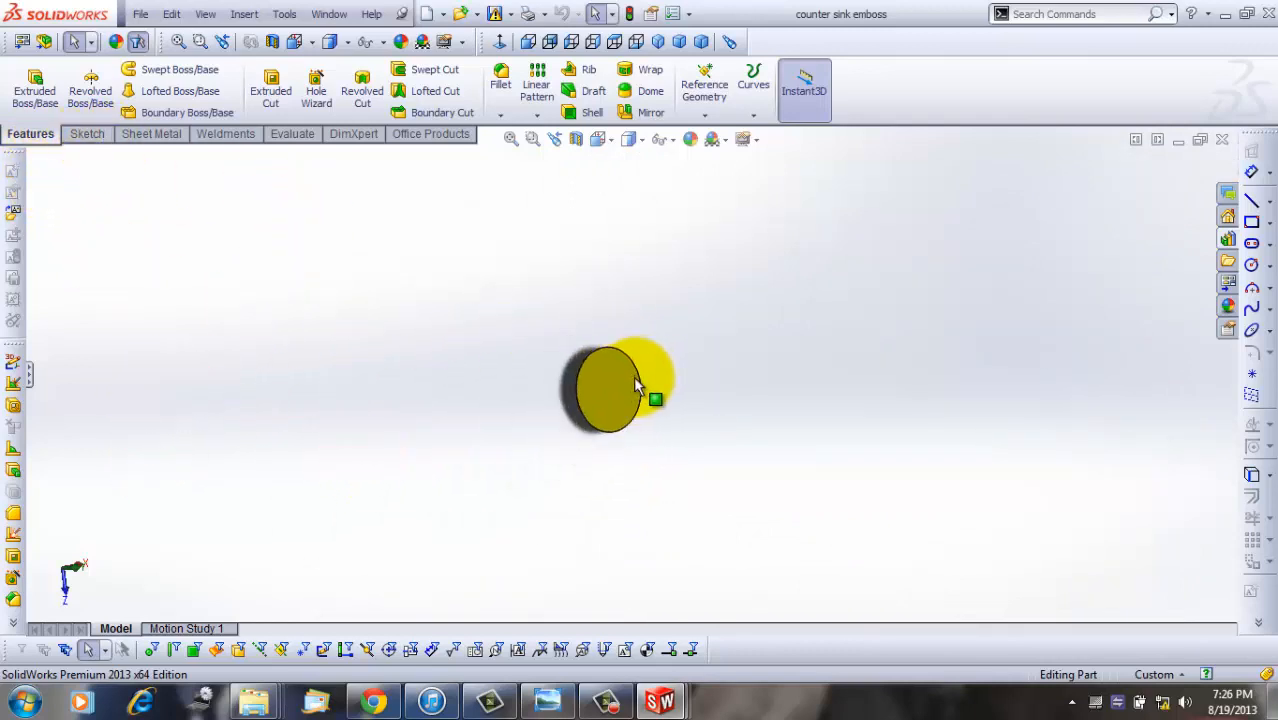
scroll(610, 400, "down", 3)
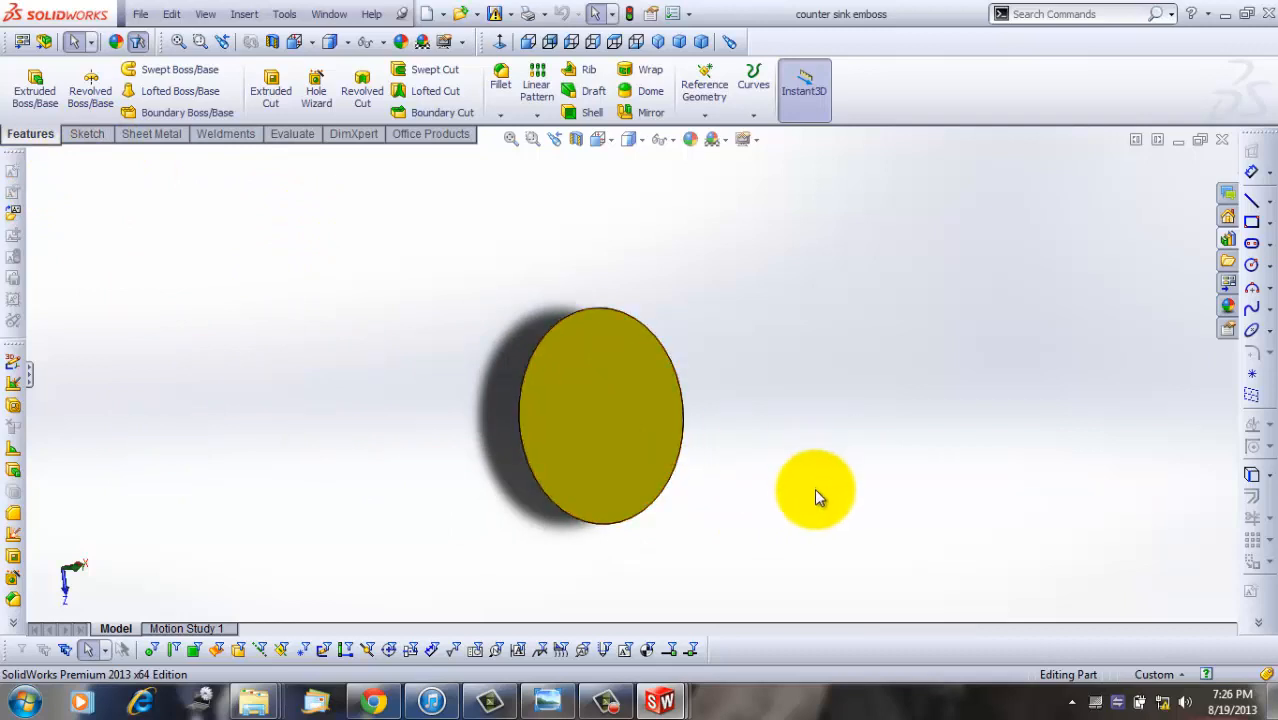
Step: Examine the raised side of the counter sink emboss forming tool and close its file
middle_click_drag(815, 489, 769, 354)
right_click(769, 356)
left_click(800, 291)
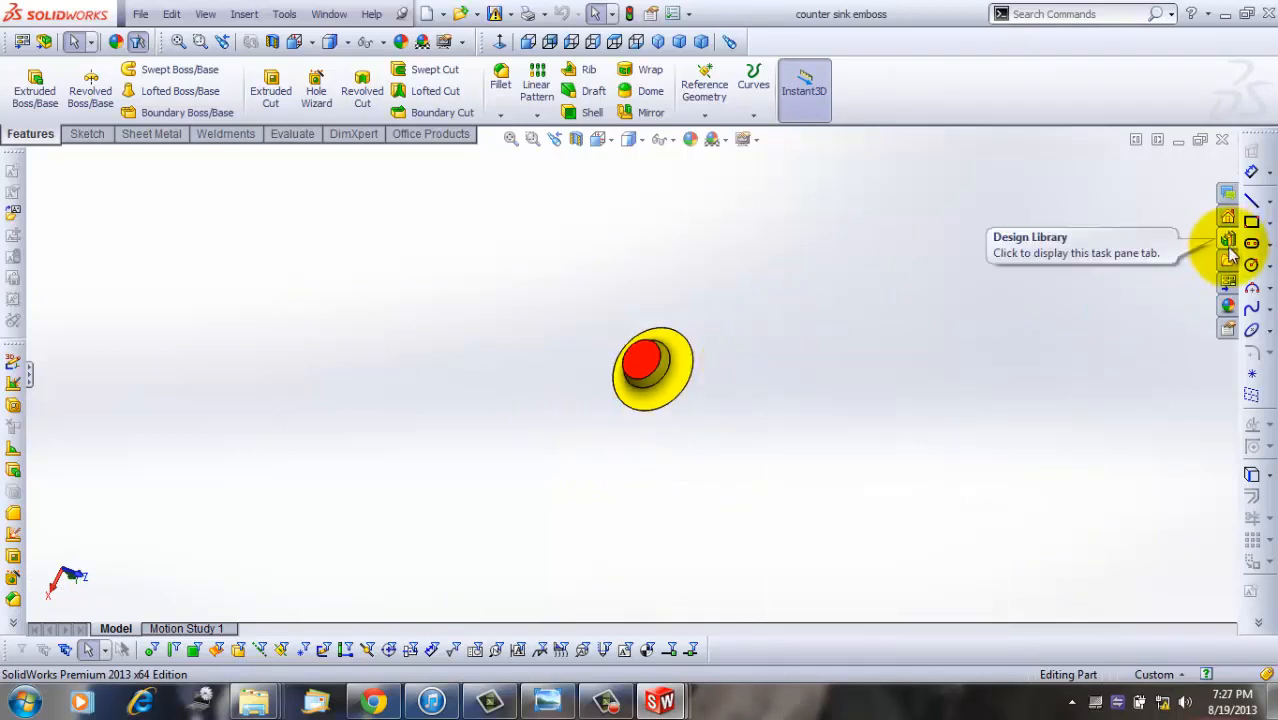
left_click(1223, 142)
left_click(1222, 141)
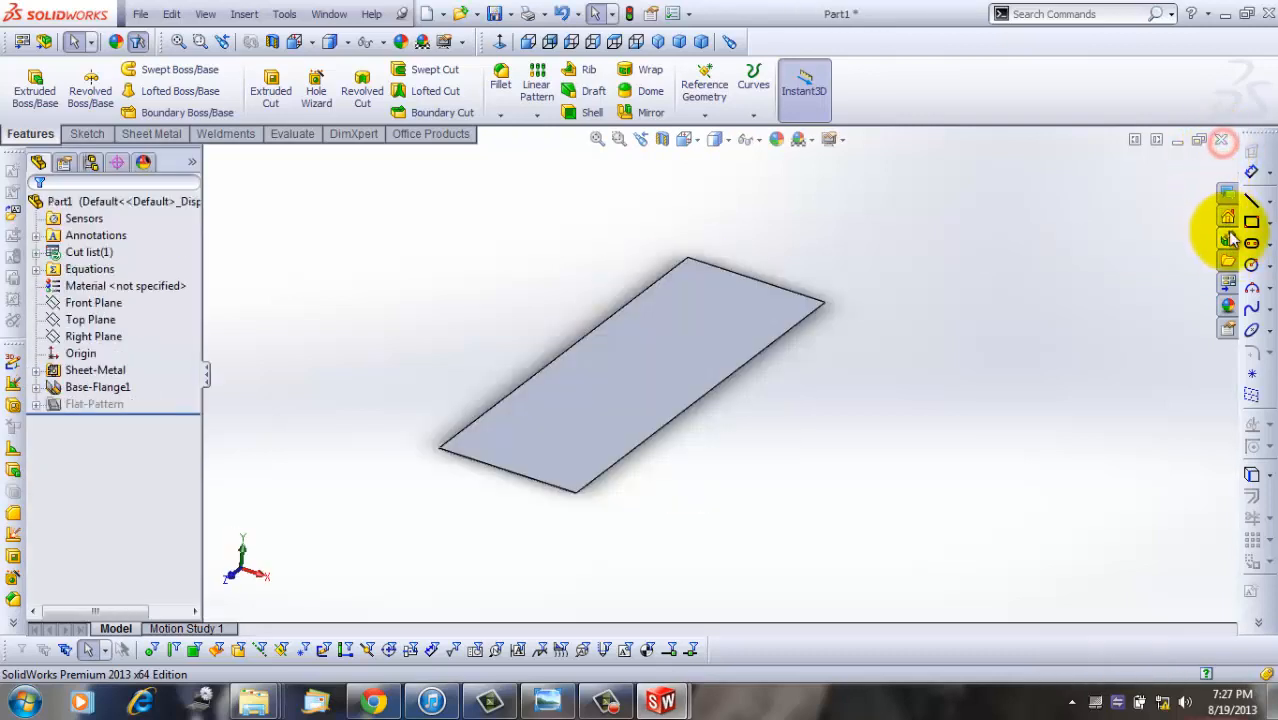
Step: Open the frontFormTool forming tool from the Design Library and inspect its shape and feature history
left_click(1228, 238)
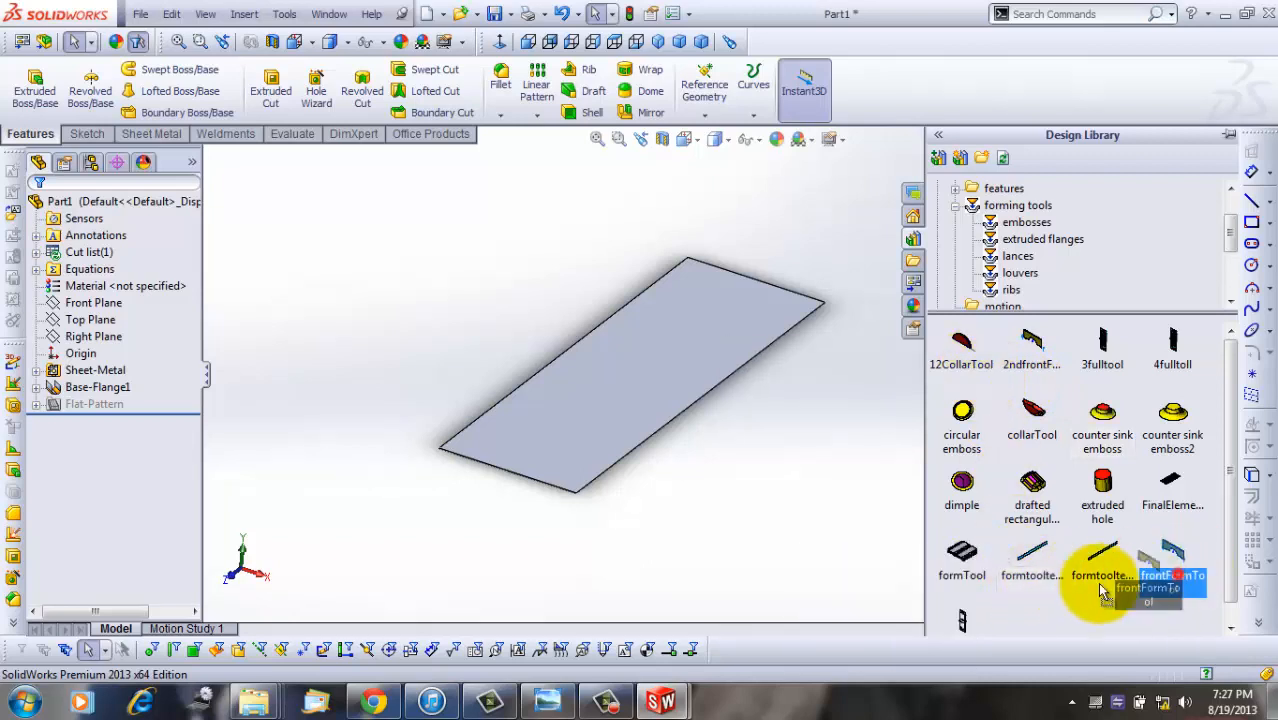
right_click(1182, 579)
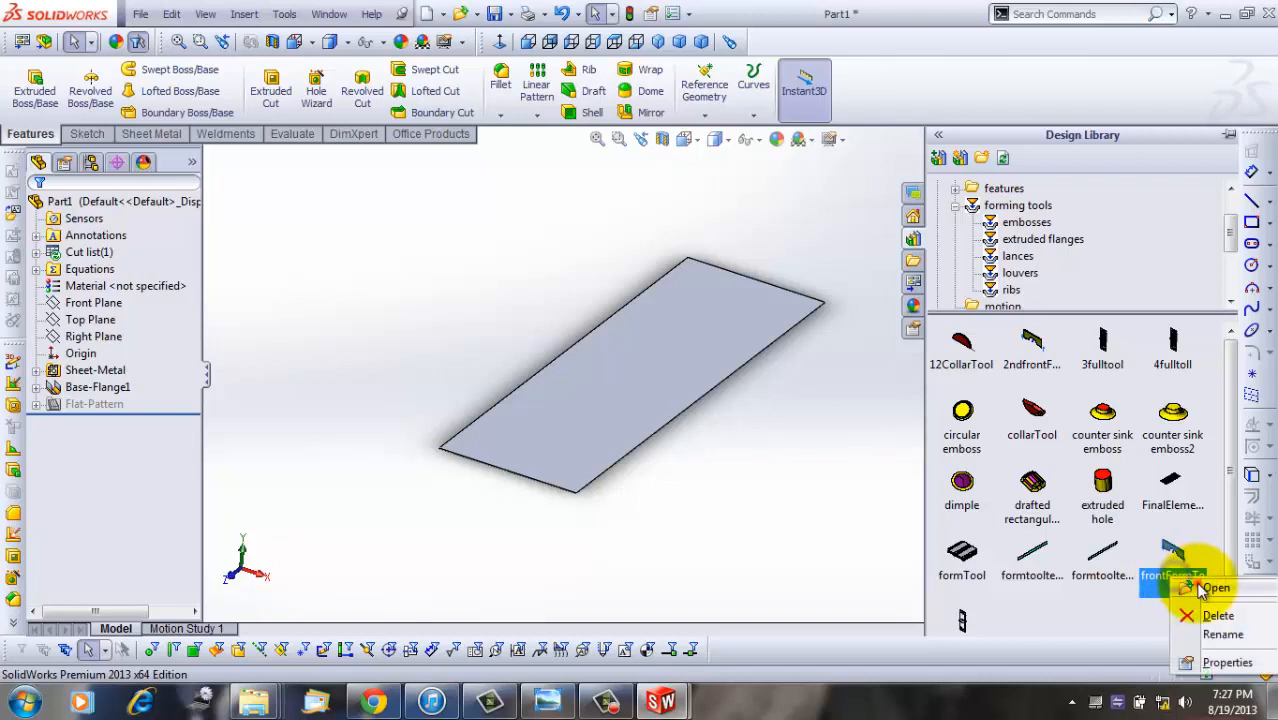
left_click_drag(1182, 580, 470, 443)
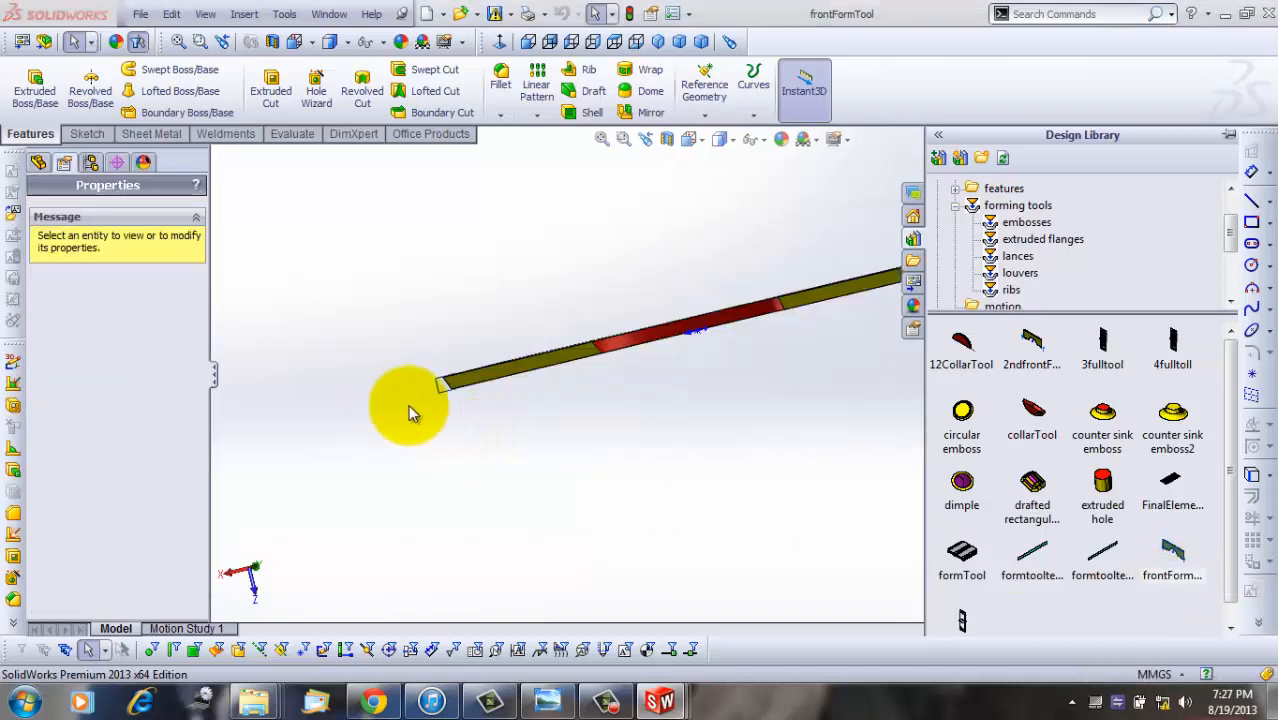
scroll(380, 316, "up", 4)
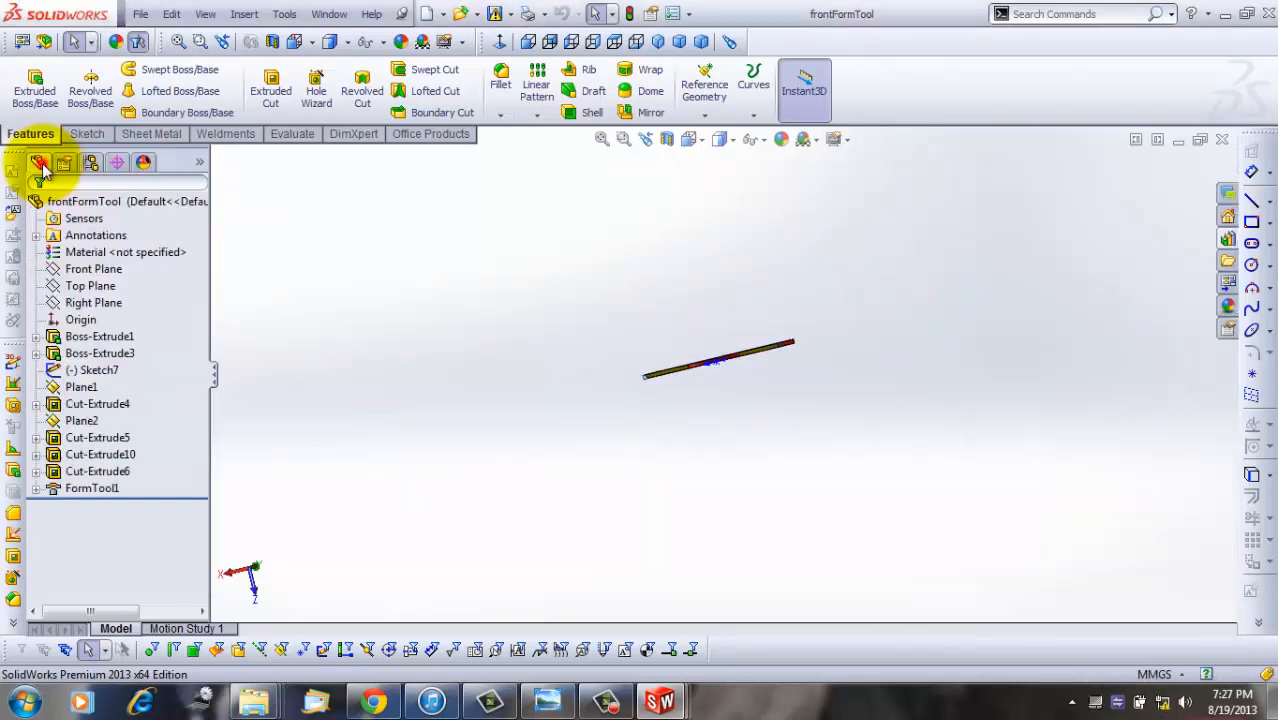
left_click(38, 162)
middle_click_drag(853, 398, 540, 338)
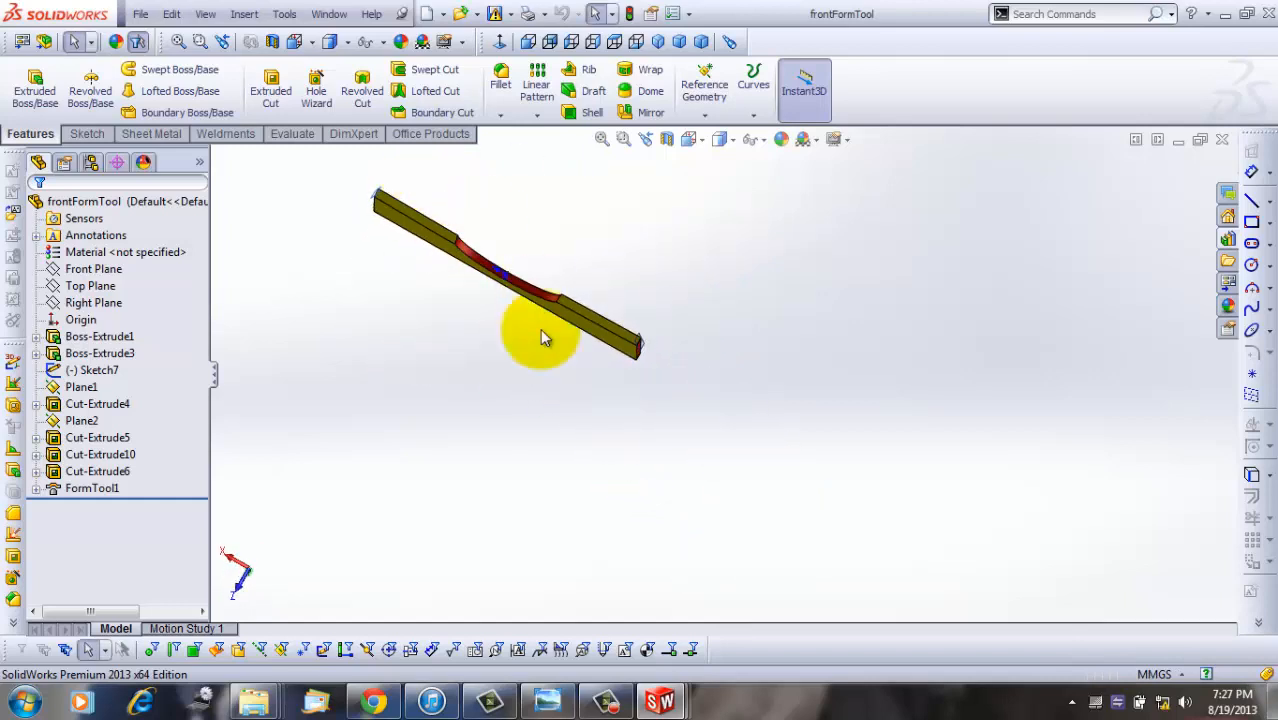
middle_click_drag(781, 378, 513, 307)
scroll(513, 300, "down", 3)
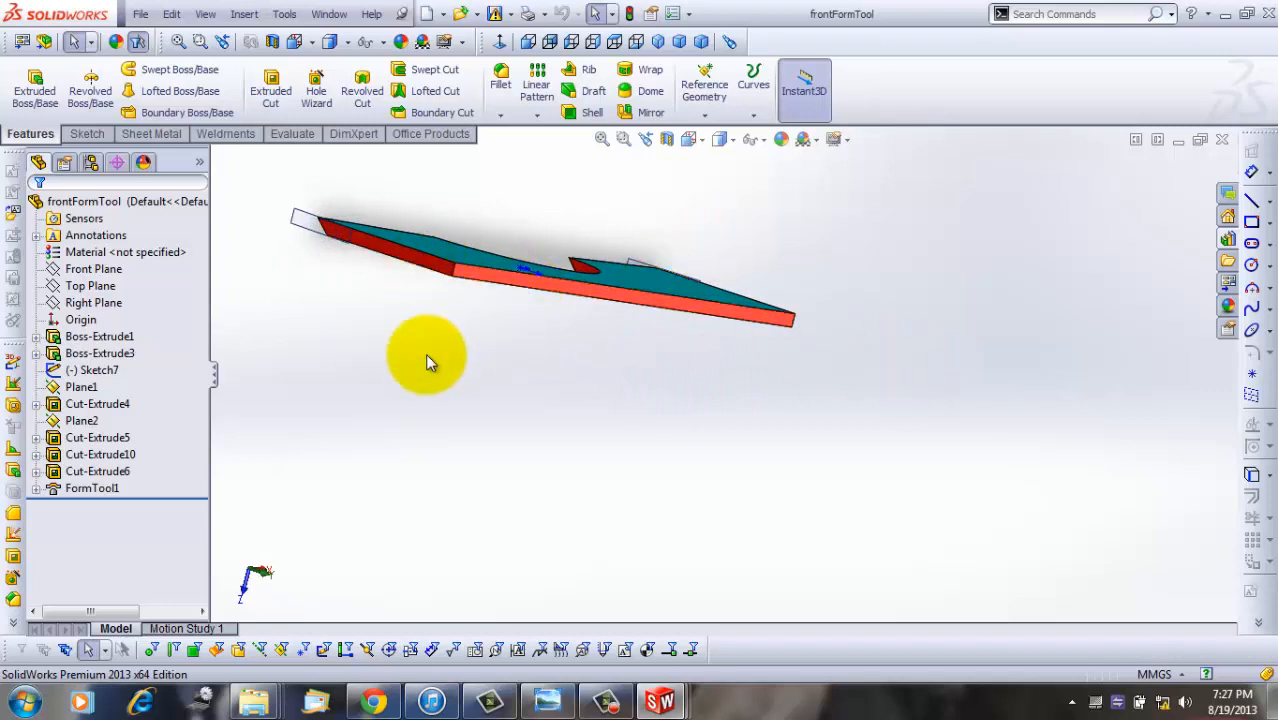
middle_click_drag(530, 300, 425, 354)
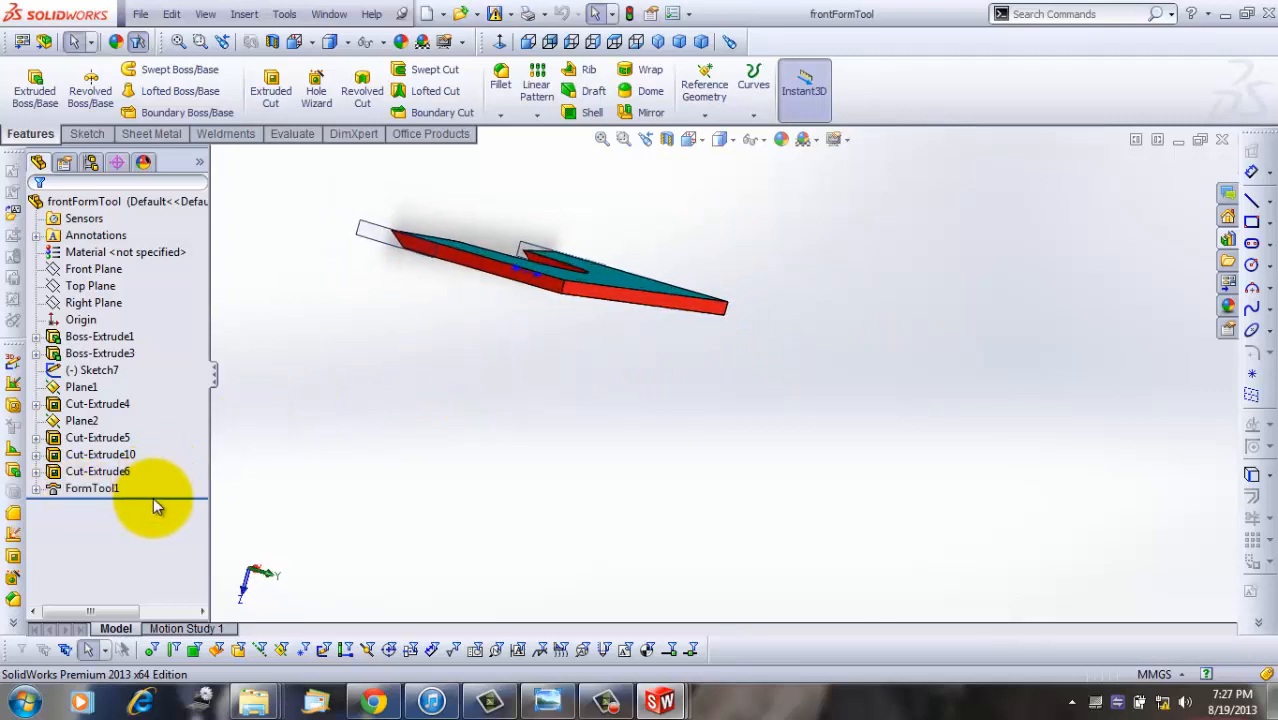
Step: Roll the frontFormTool model back before its forming tool feature, inspect the plain body, and restore the full feature history
left_click_drag(160, 497, 162, 481)
middle_click_drag(556, 395, 556, 476)
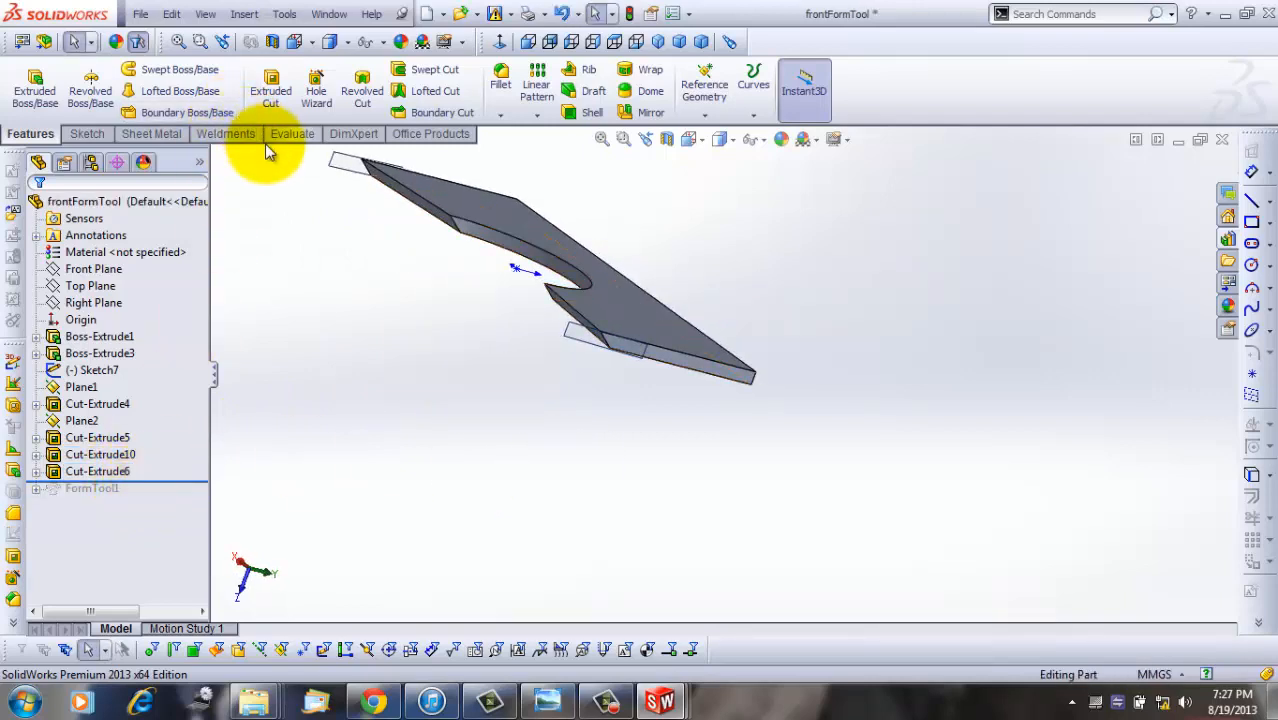
middle_click_drag(614, 378, 538, 352)
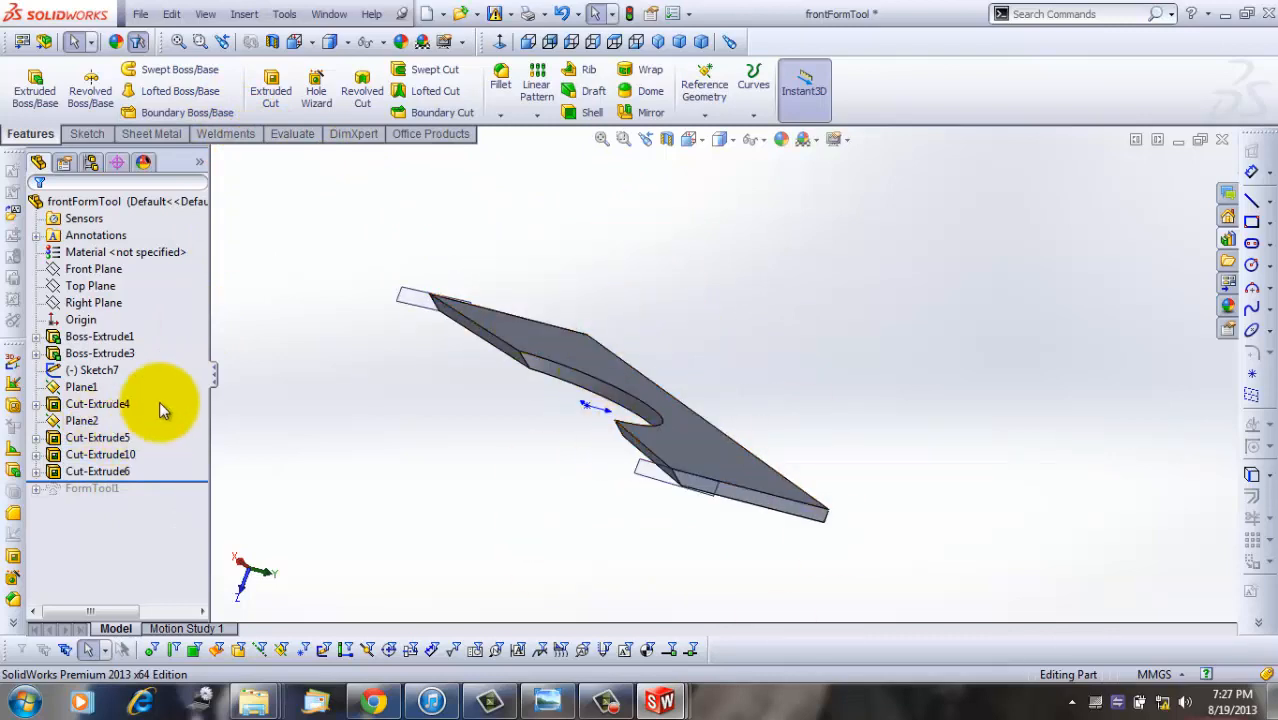
left_click(164, 135)
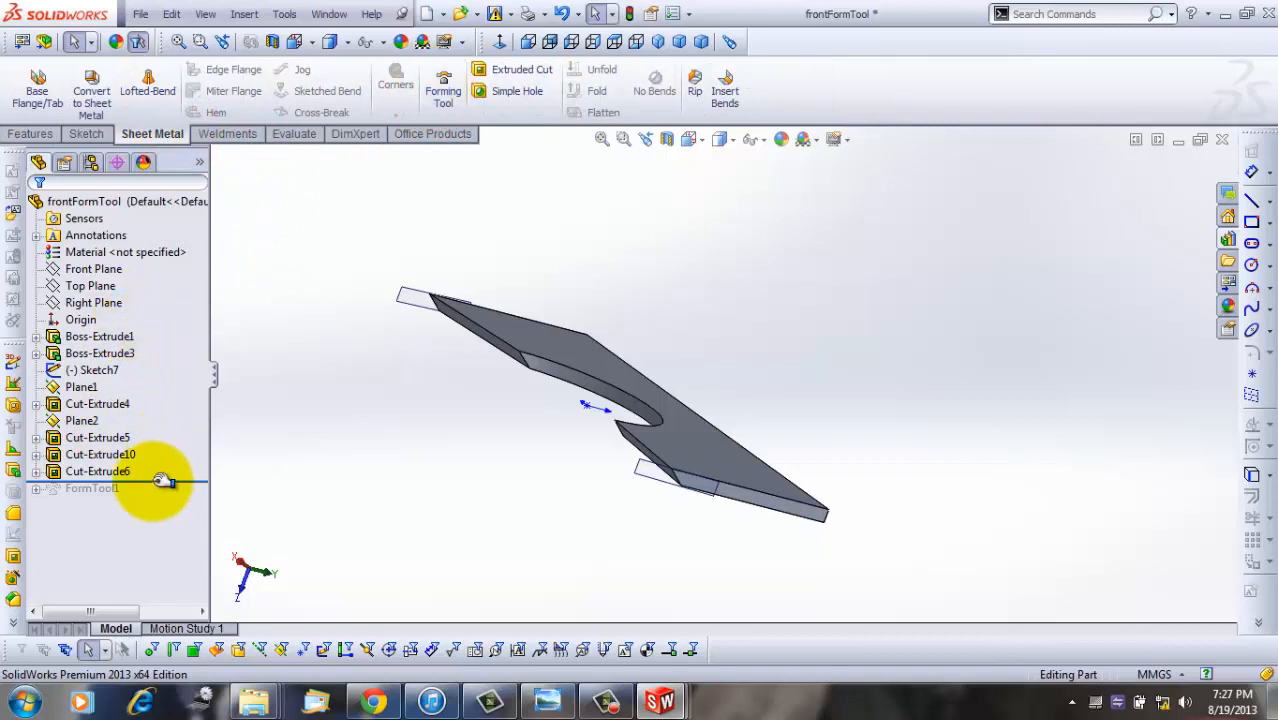
left_click_drag(163, 481, 155, 497)
Step: Open the FormTool1 feature for editing and examine its stopping face and faces to remove from several sides
left_click(100, 488)
right_click(100, 489)
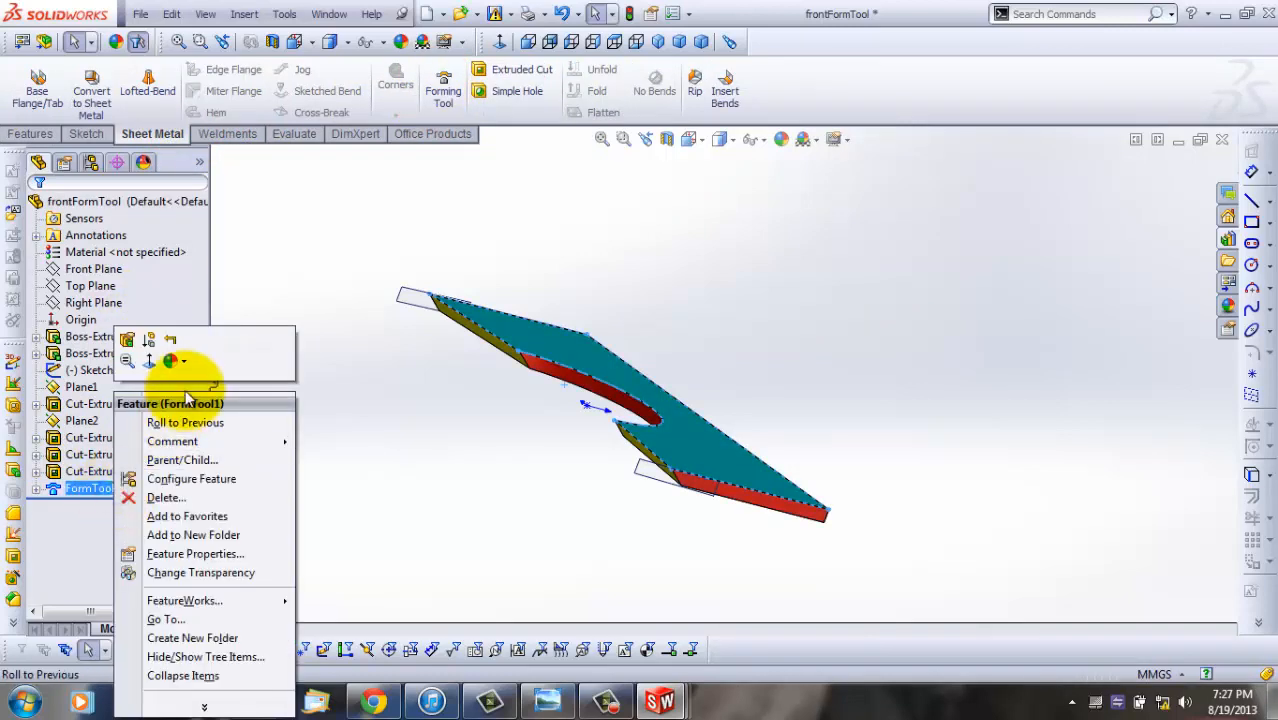
left_click(128, 340)
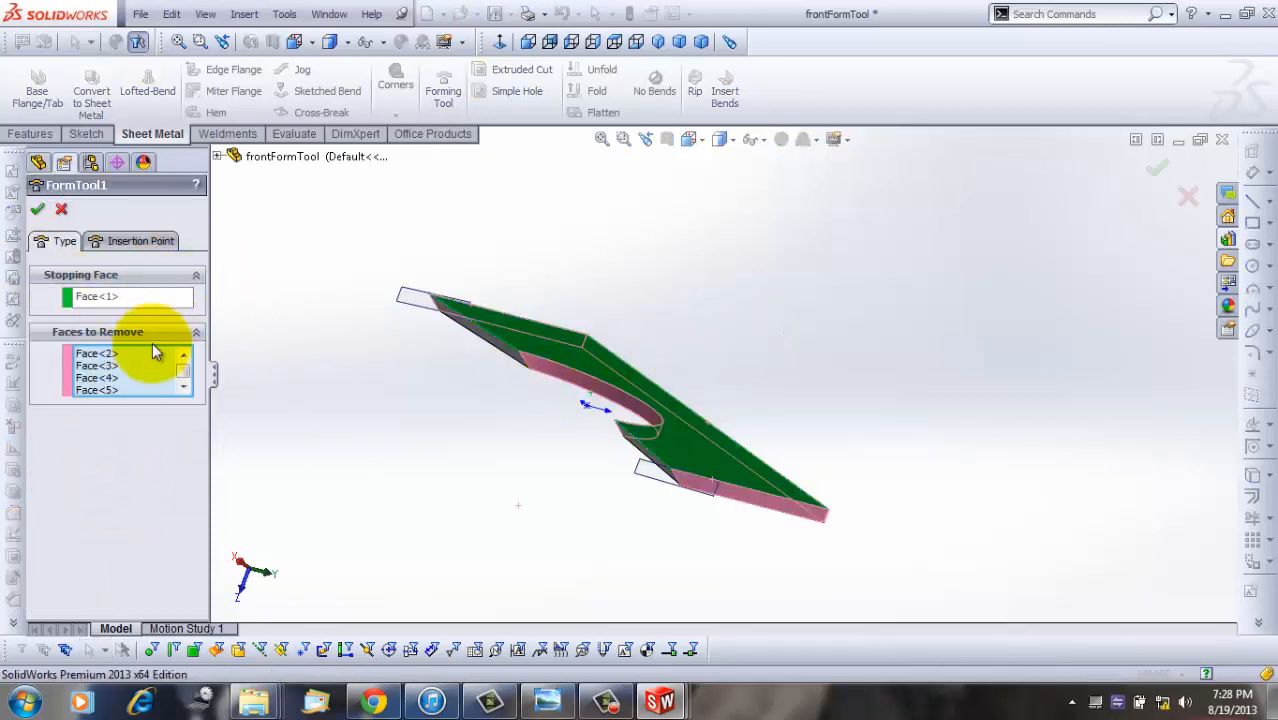
middle_click_drag(913, 328, 685, 447)
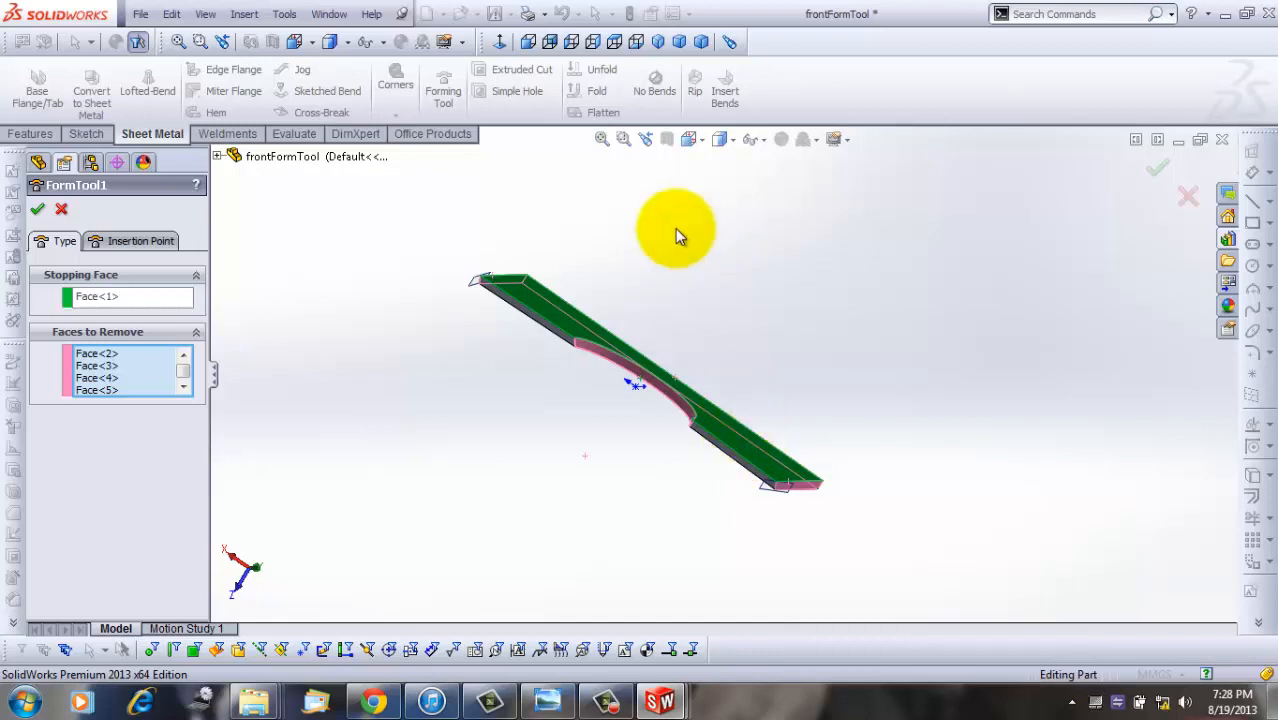
scroll(673, 270, "up", 4)
scroll(673, 290, "down", 5)
scroll(695, 558, "up", 5)
scroll(714, 550, "down", 4)
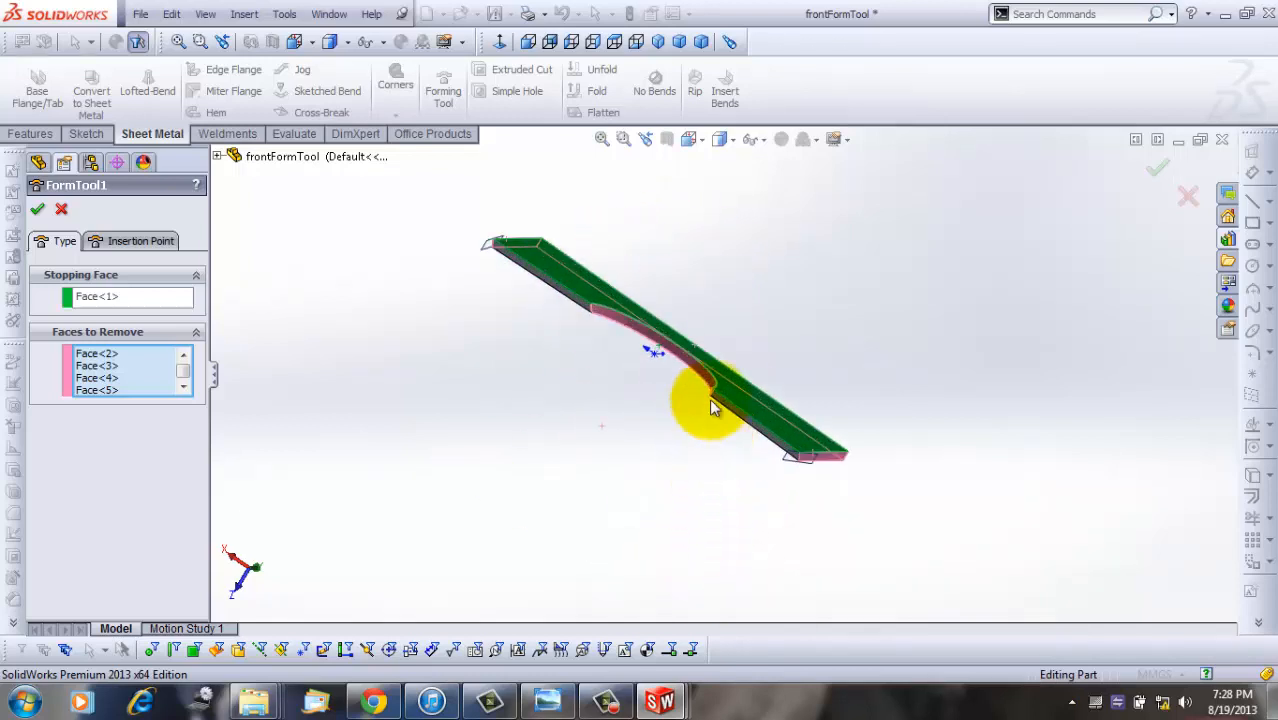
middle_click_drag(712, 407, 777, 289)
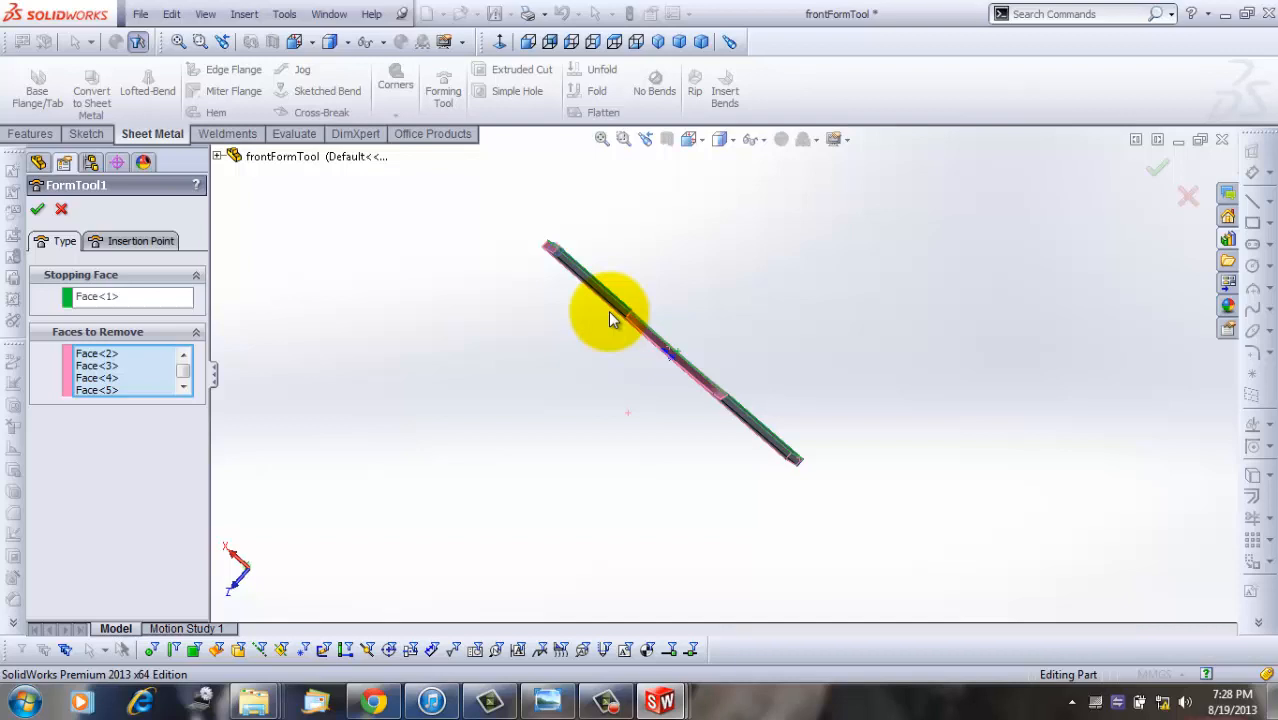
middle_click_drag(953, 343, 805, 397)
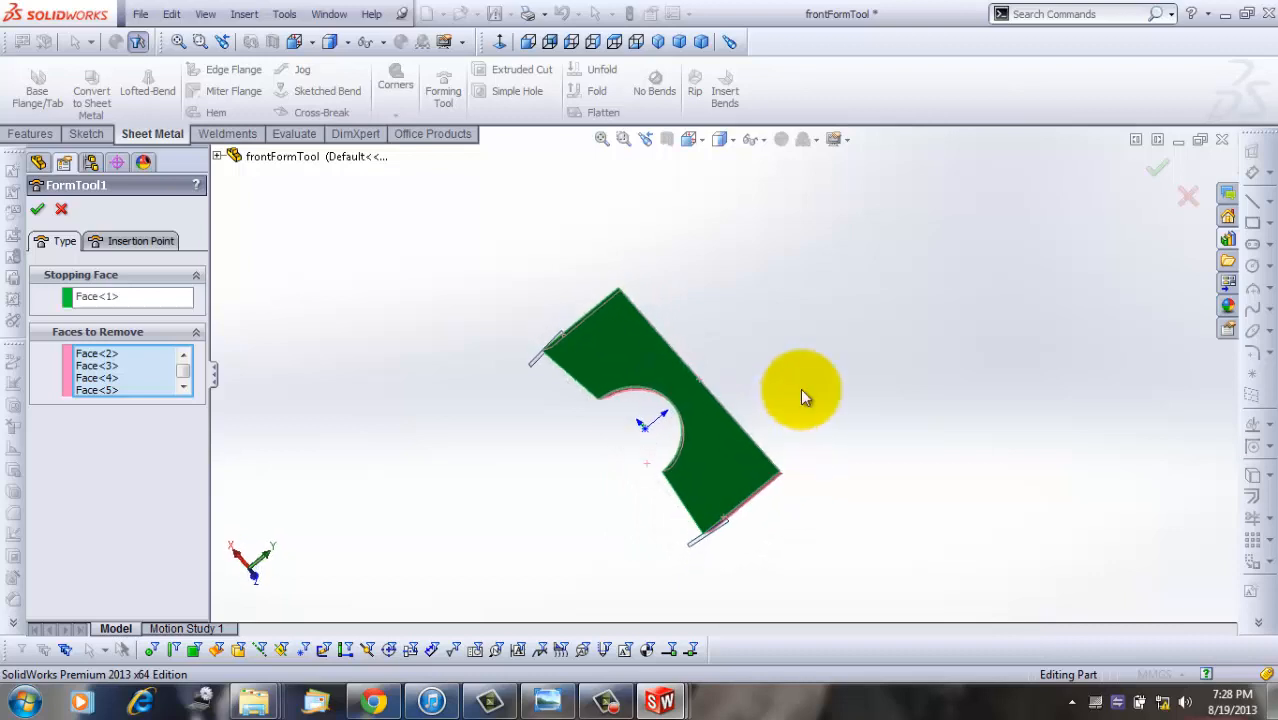
middle_click_drag(913, 365, 815, 430)
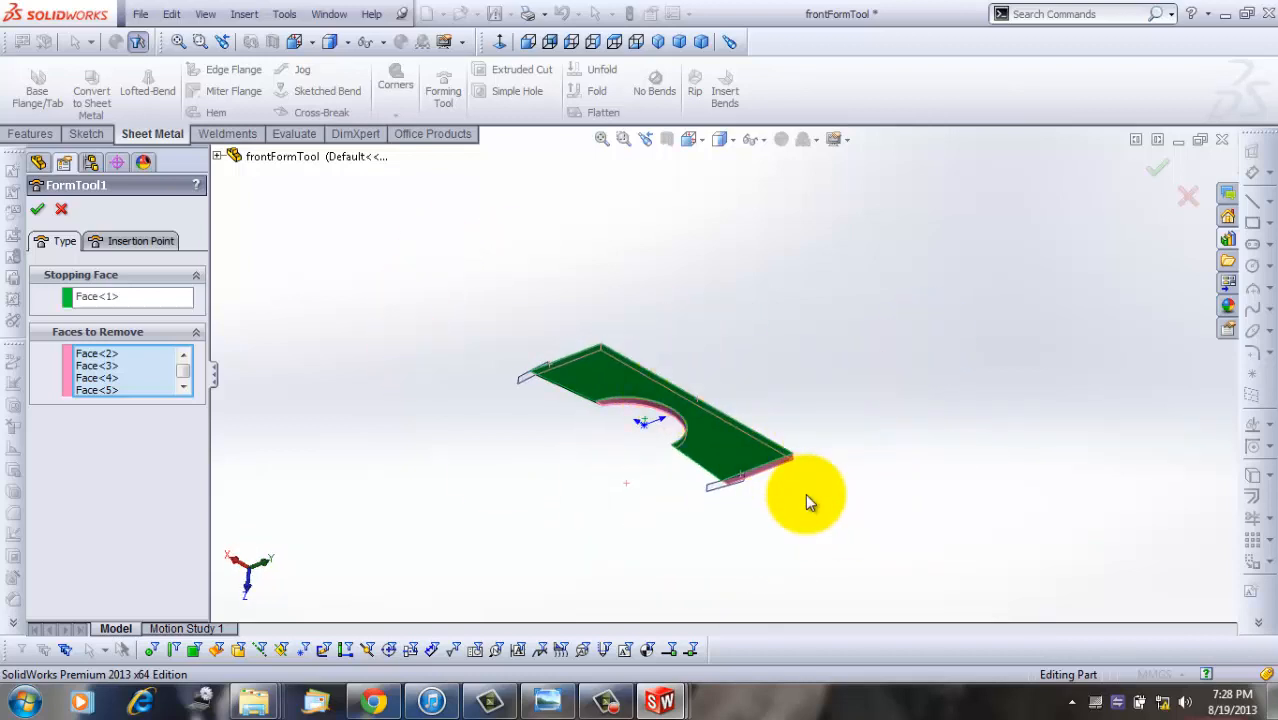
middle_click_drag(790, 502, 685, 300)
scroll(684, 295, "down", 4)
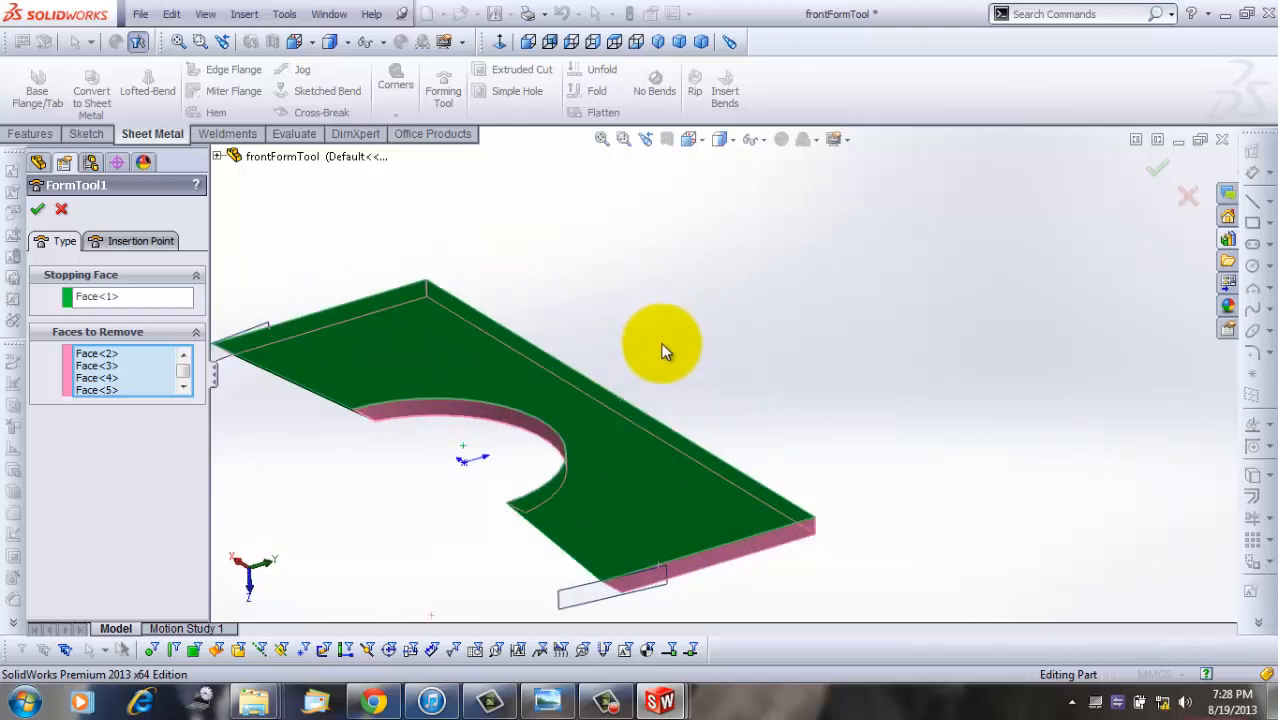
scroll(662, 346, "up", 4)
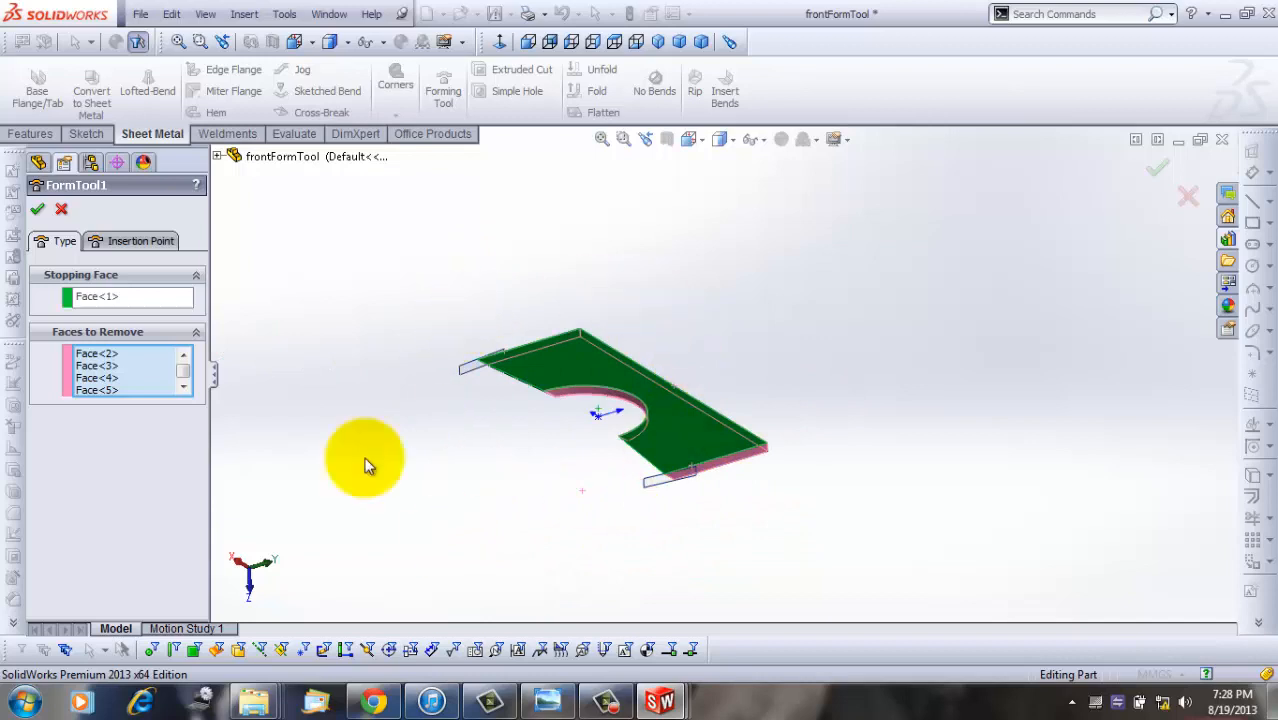
middle_click_drag(840, 450, 830, 525)
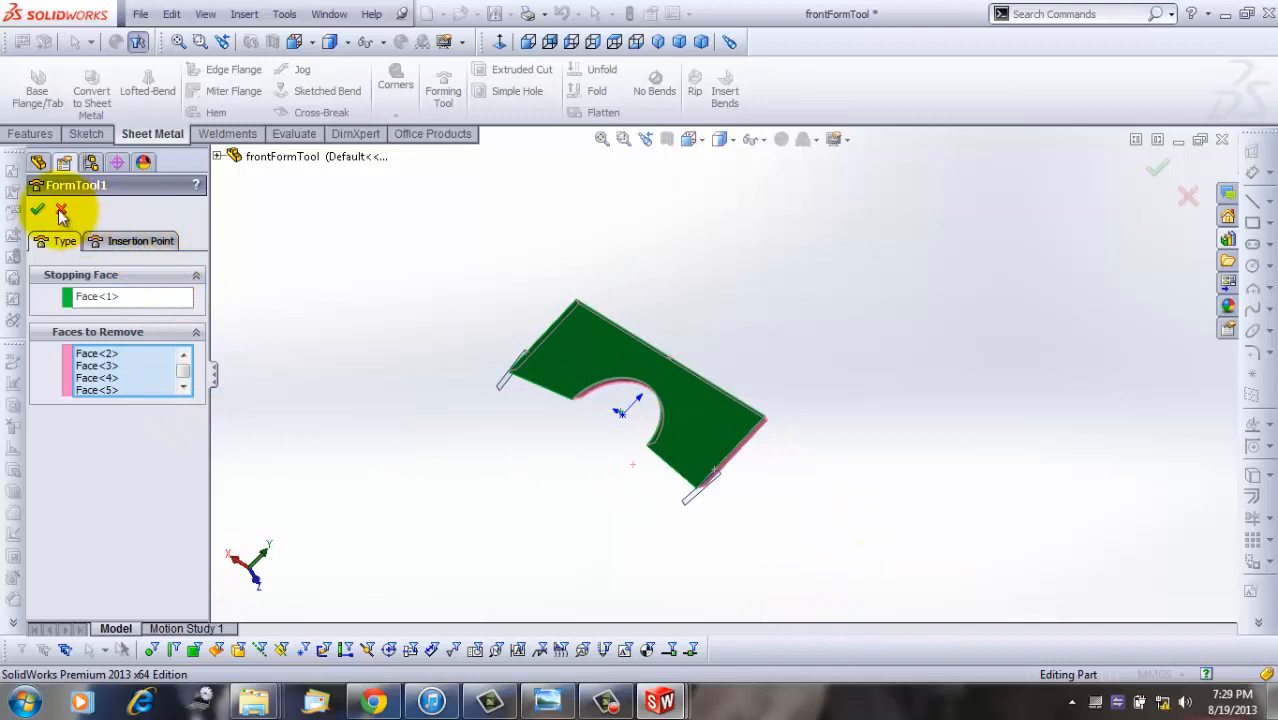
Step: Examine the forming tool's insertion point sketch and its location relative to the arch and outer edges
left_click(114, 241)
scroll(771, 408, "up", 3)
scroll(773, 407, "up", 3)
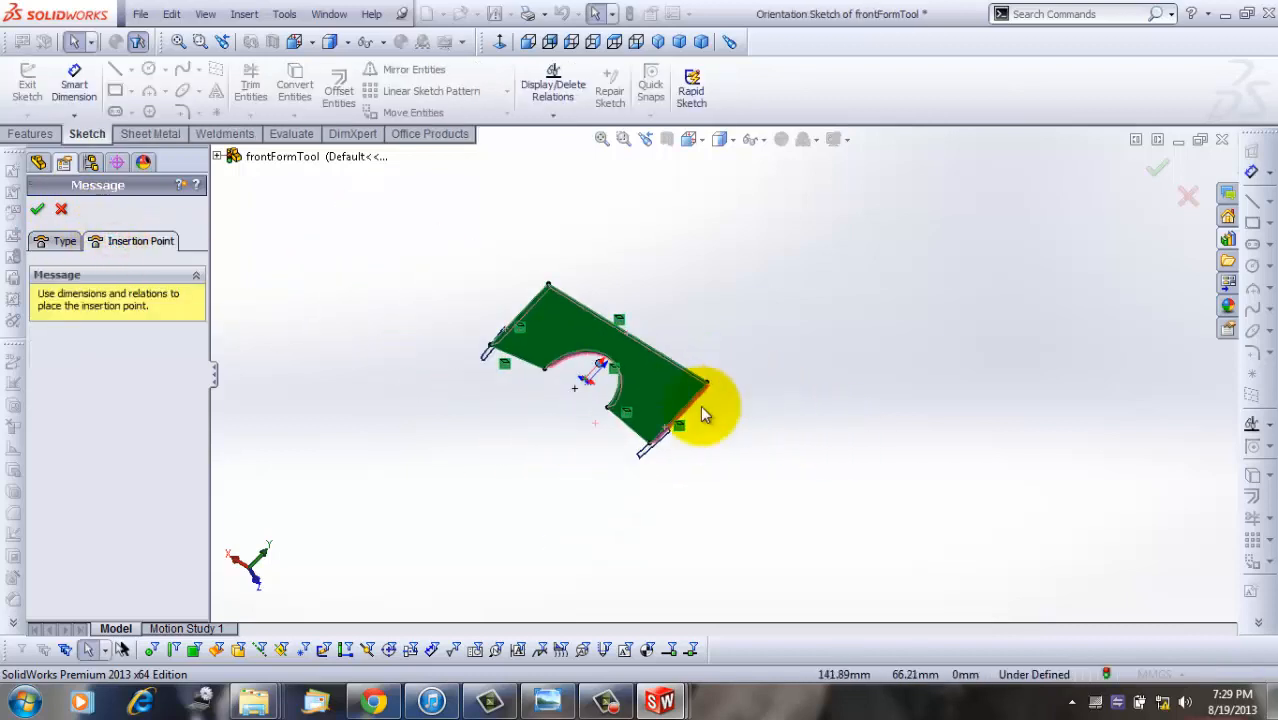
middle_click_drag(590, 447, 614, 370)
scroll(650, 265, "down", 3)
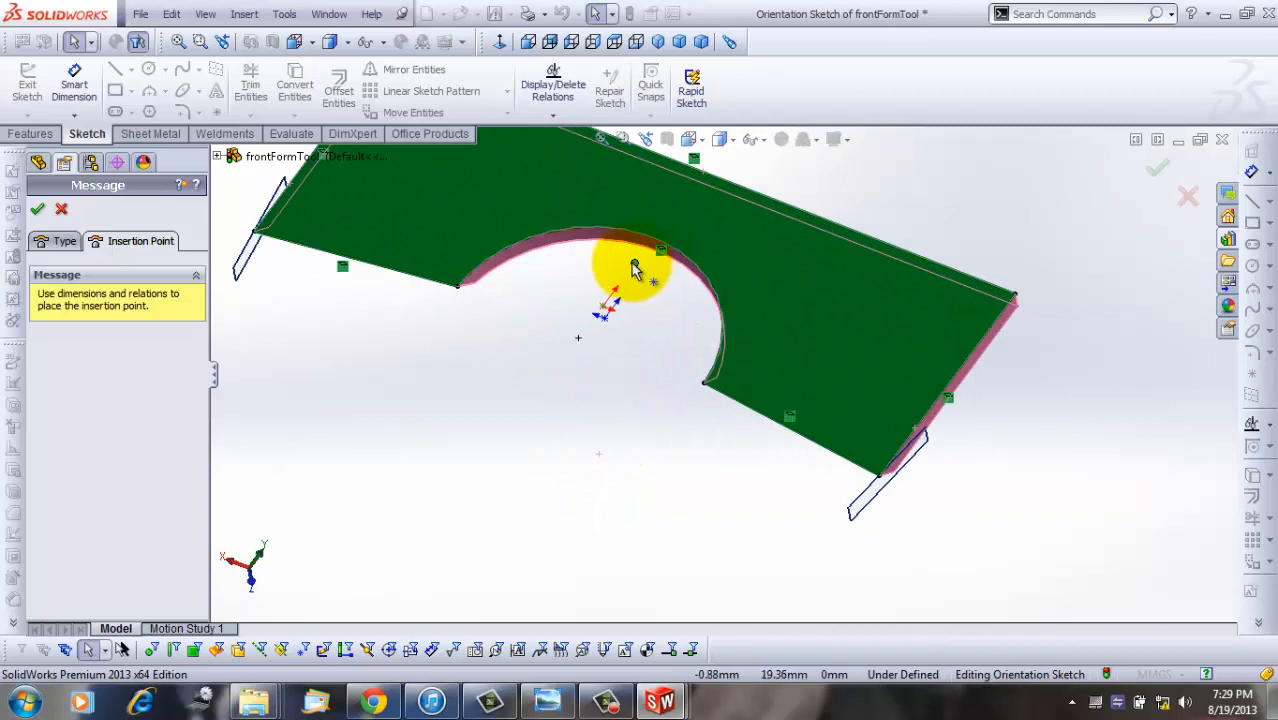
scroll(599, 357, "up", 4)
scroll(700, 345, "down", 3)
scroll(699, 400, "up", 3)
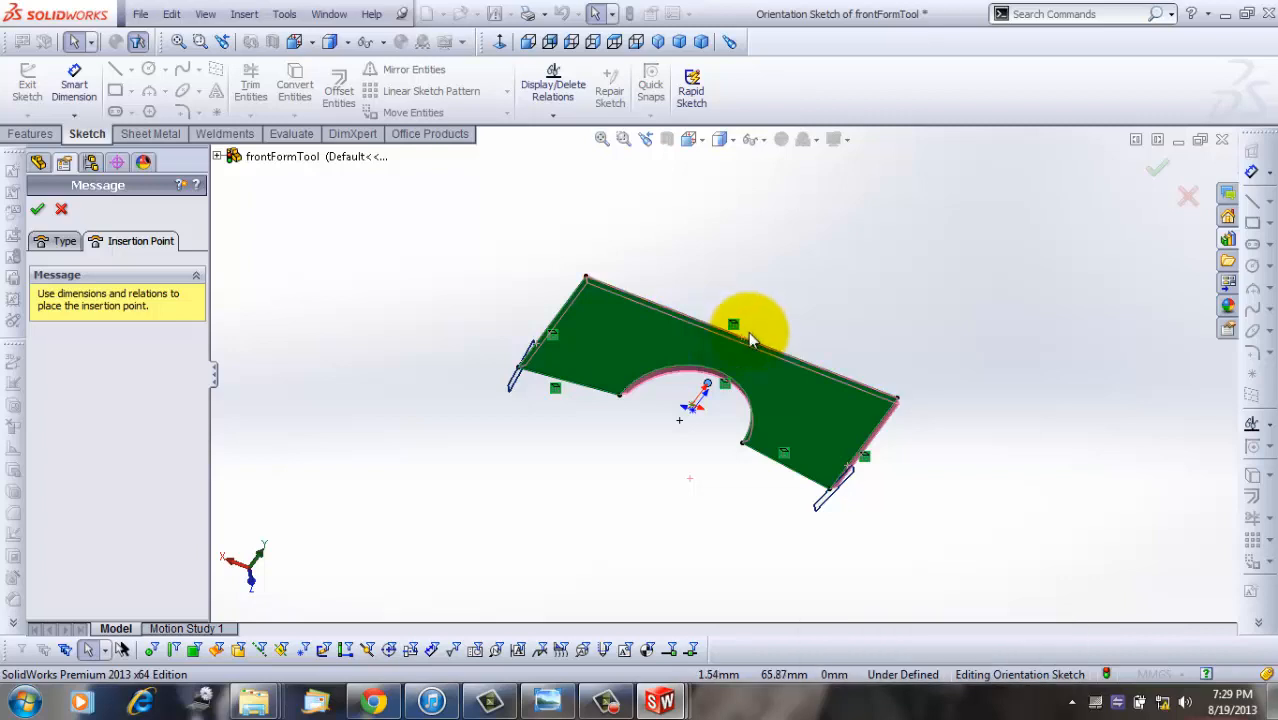
middle_click_drag(770, 322, 565, 316)
scroll(610, 347, "down", 8)
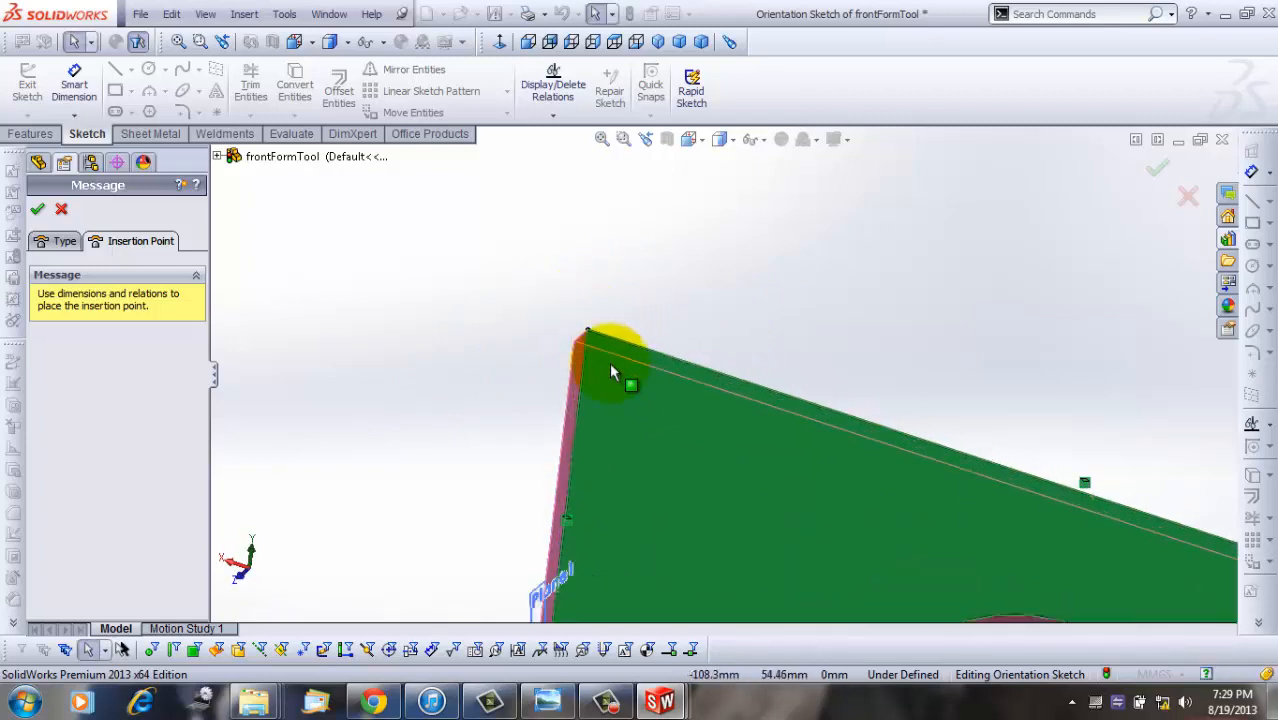
scroll(607, 370, "up", 5)
scroll(927, 458, "down", 3)
scroll(876, 522, "up", 4)
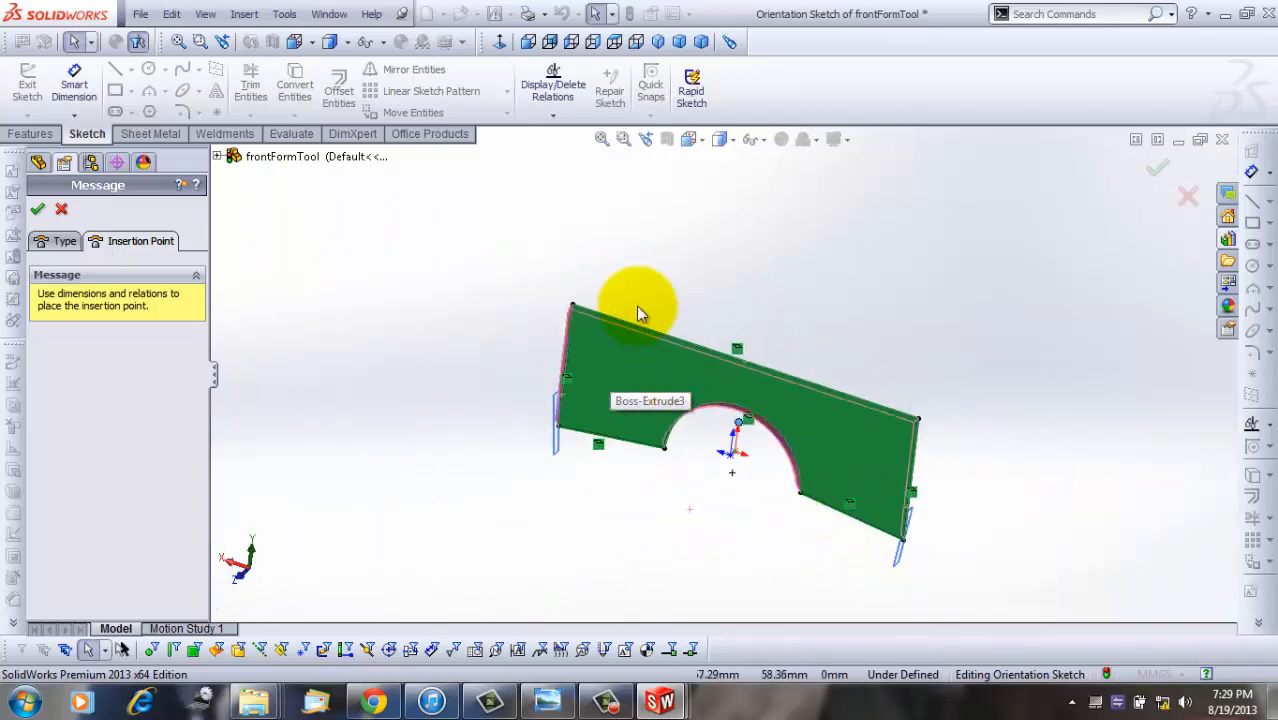
mouse_move(607, 295)
middle_mouse_down()
mouse_move(560, 335)
mouse_move(619, 297)
middle_mouse_up()
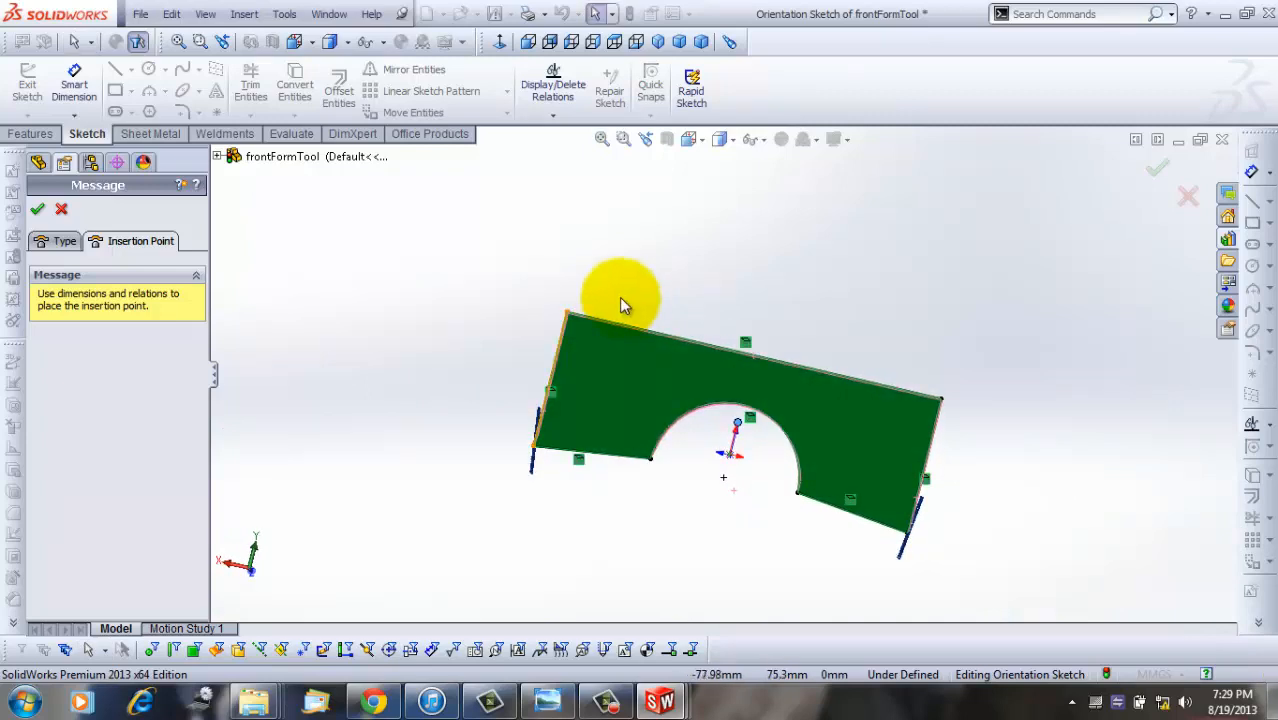
scroll(590, 390, "down", 4)
scroll(736, 392, "up", 2)
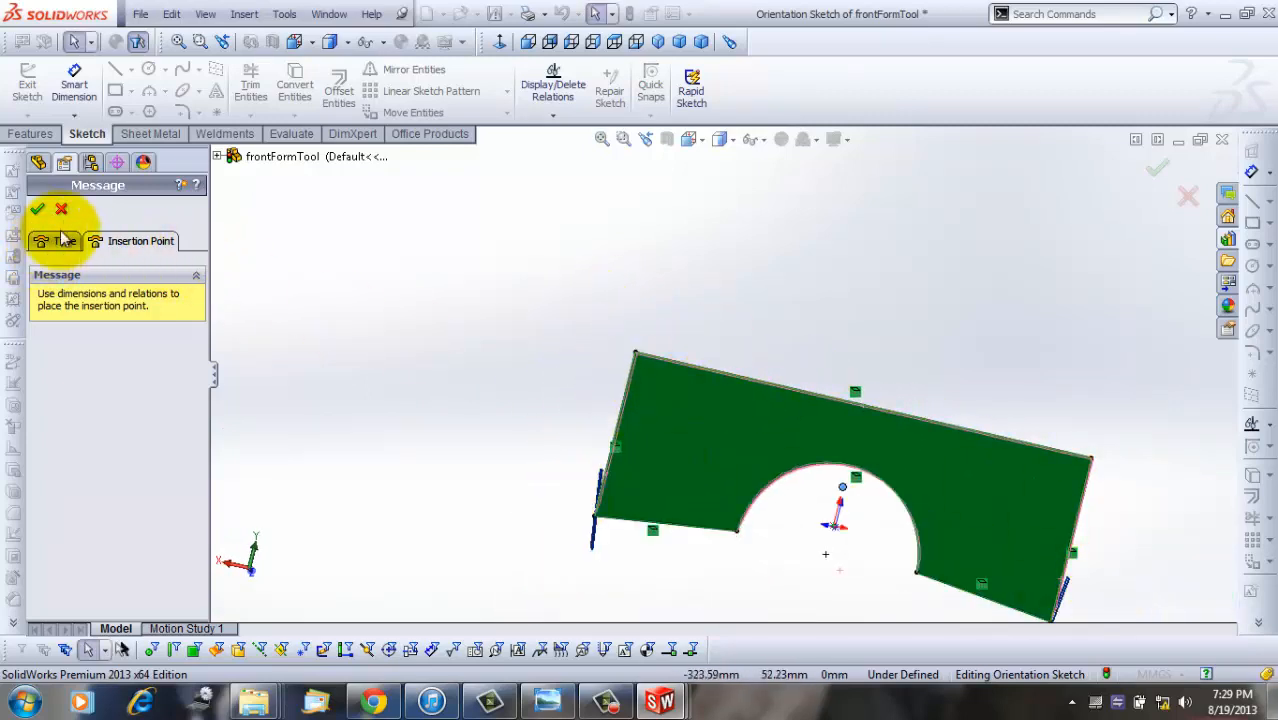
Step: Accept the FormTool1 feature and close the frontFormTool file without saving
left_click(38, 210)
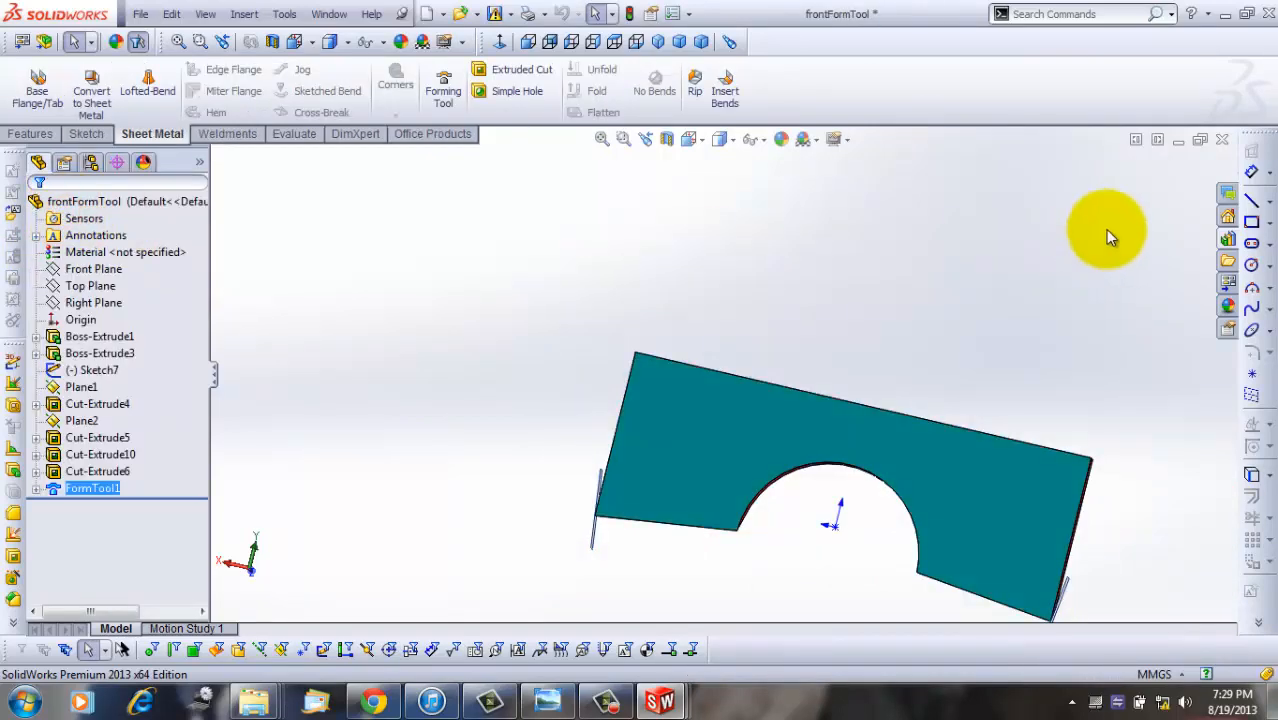
left_click(1224, 143)
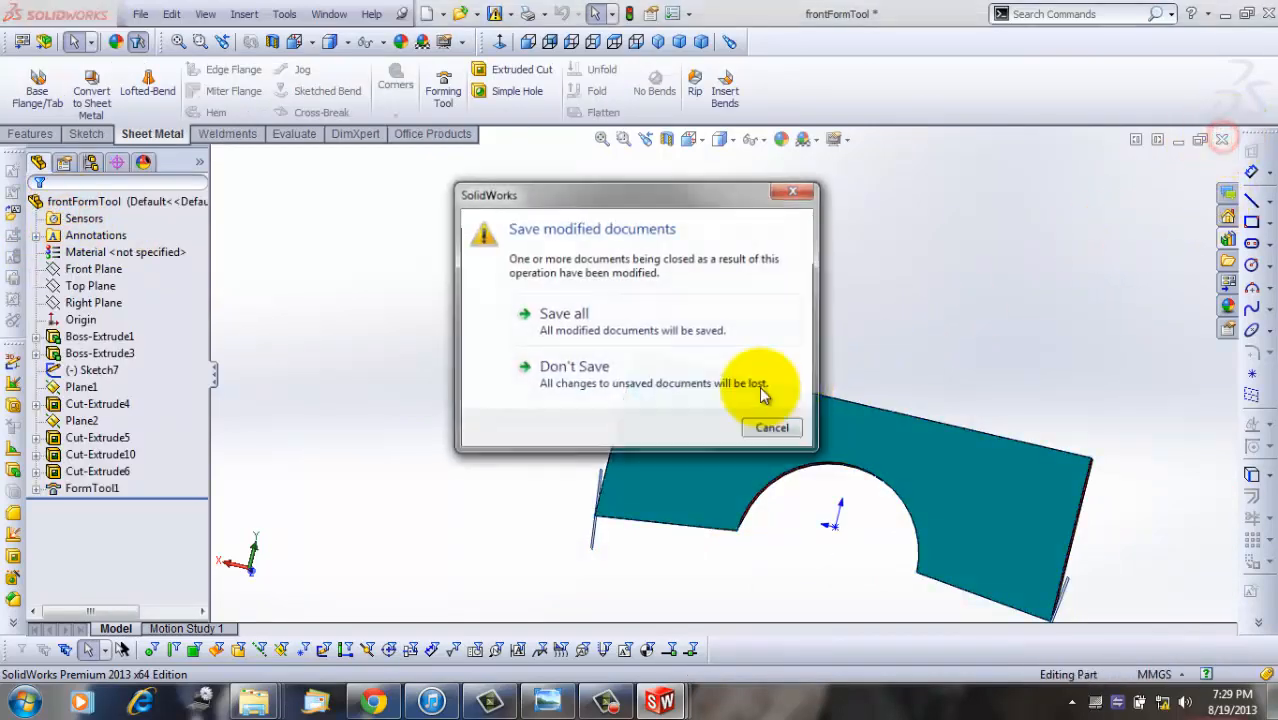
left_click(672, 390)
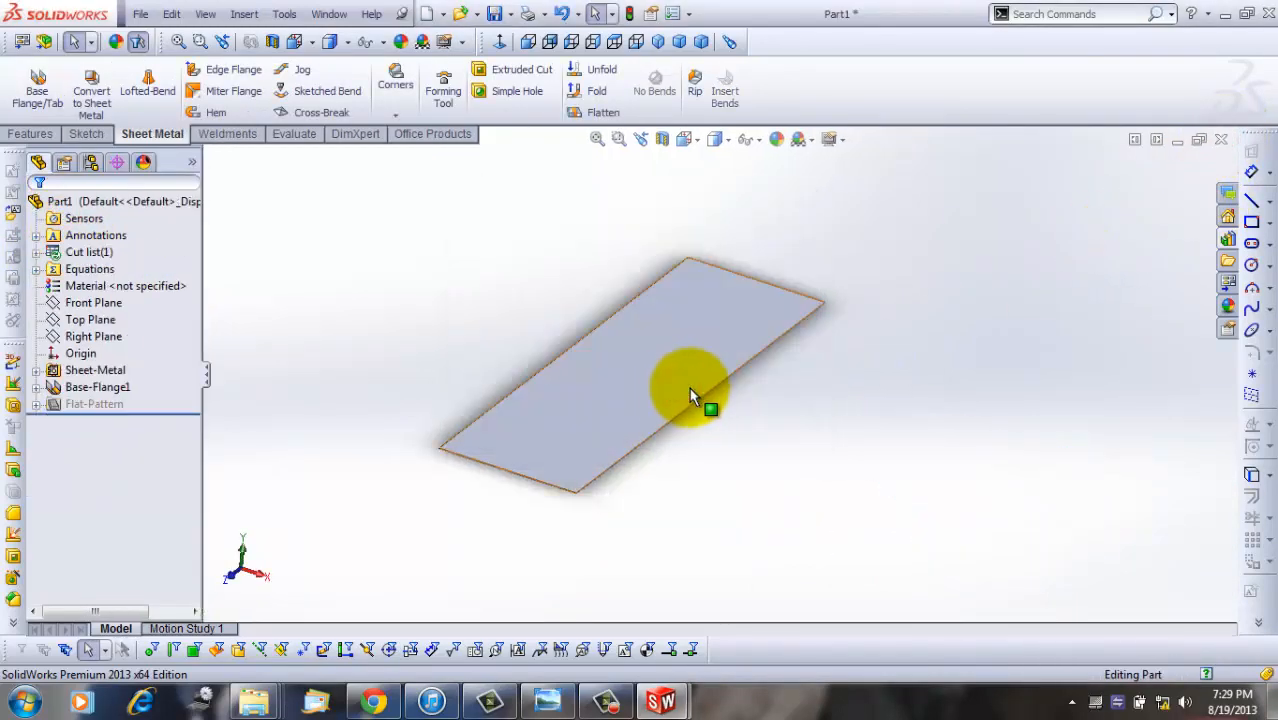
Step: Apply frontFormTool from the Design Library to the plate's top face with a 0 degree rotation angle and the Default configuration
left_click(1228, 265)
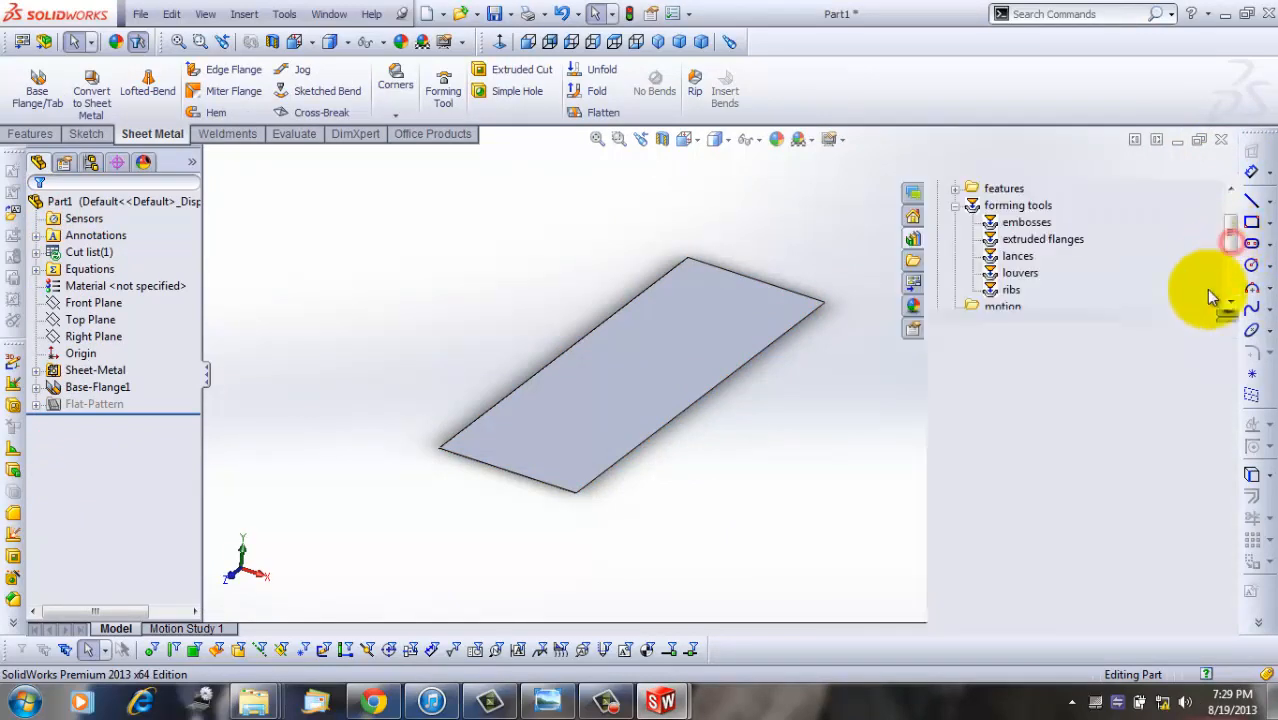
left_click_drag(1183, 573, 668, 350)
middle_click_drag(759, 350, 727, 367)
scroll(729, 368, "down", 7)
scroll(738, 434, "up", 6)
middle_click_drag(776, 471, 660, 420)
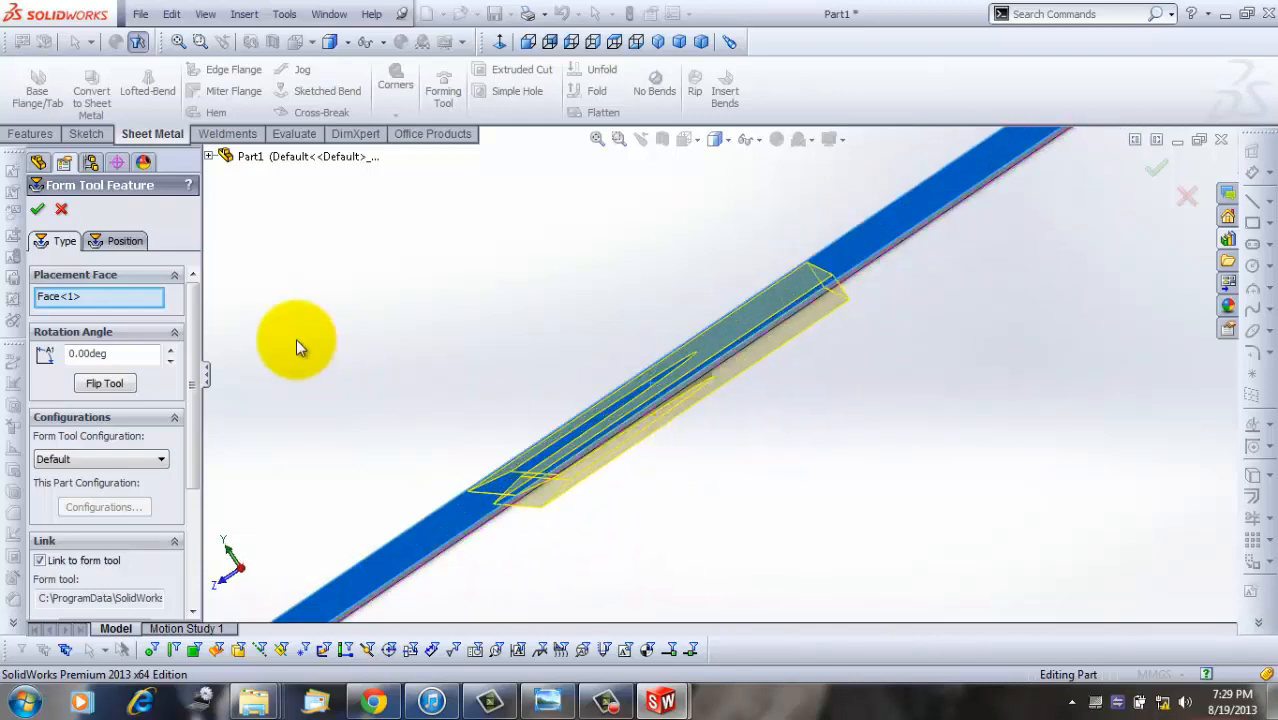
left_click(37, 209)
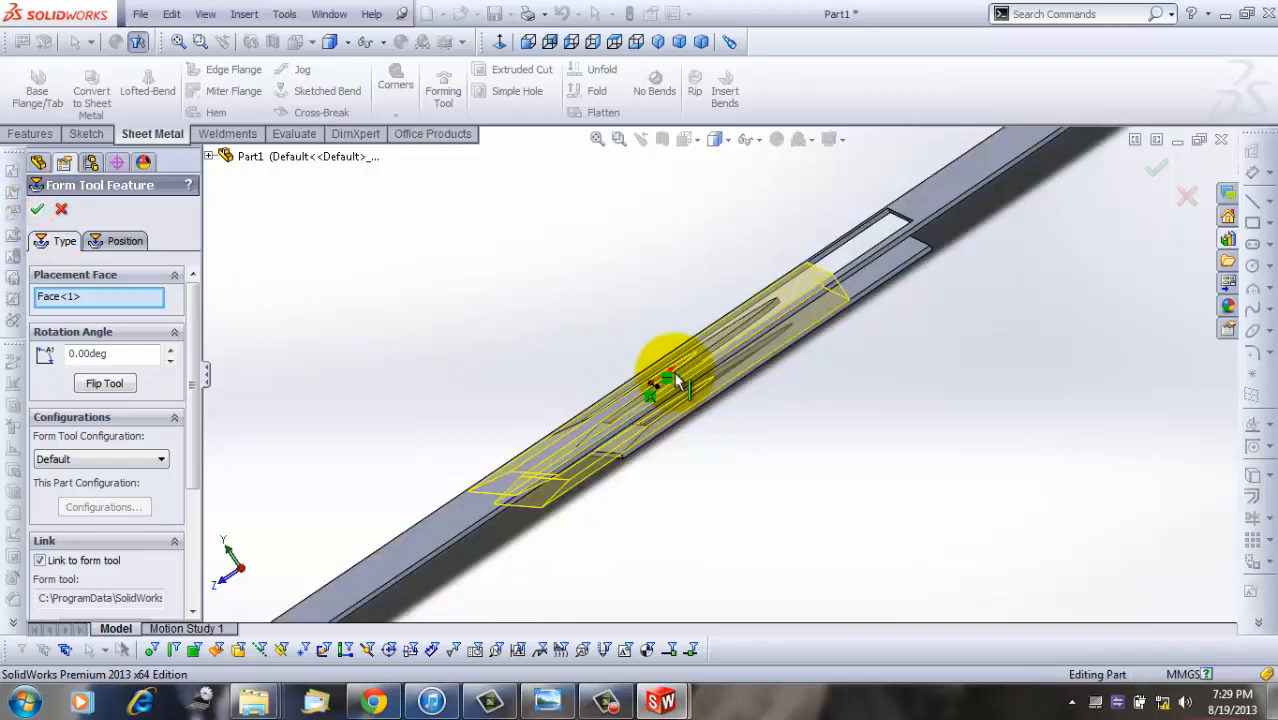
Step: Examine the formed arched opening on the plate from several angles, including its bent edge and cut sides
middle_click_drag(686, 382, 730, 358)
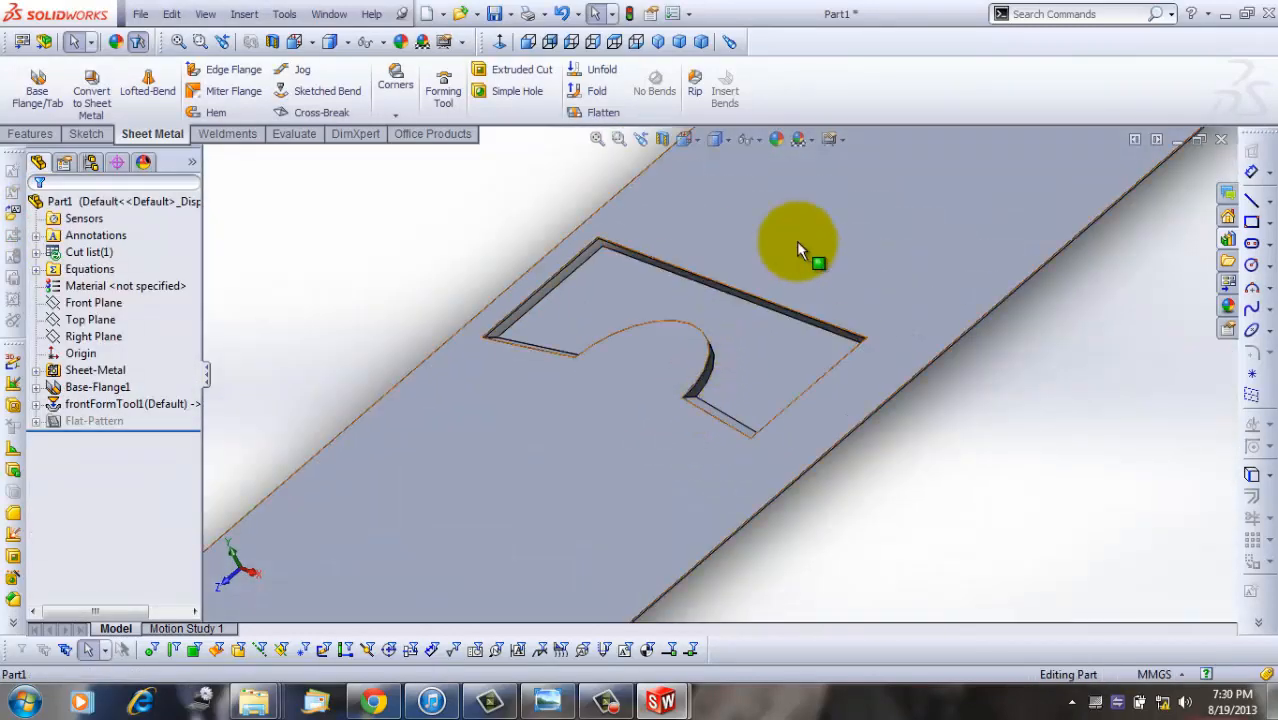
middle_click_drag(800, 246, 768, 308)
scroll(767, 302, "down", 1)
scroll(682, 374, "down", 3)
scroll(735, 388, "up", 7)
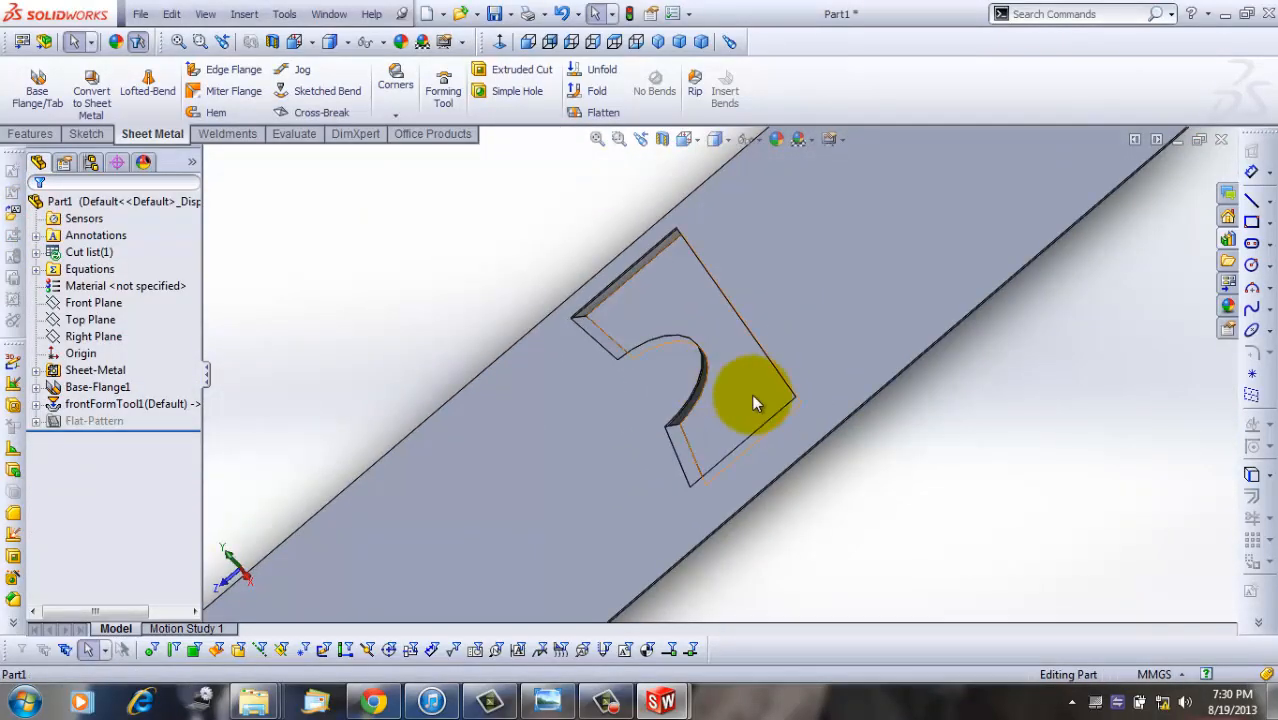
scroll(726, 372, "down", 6)
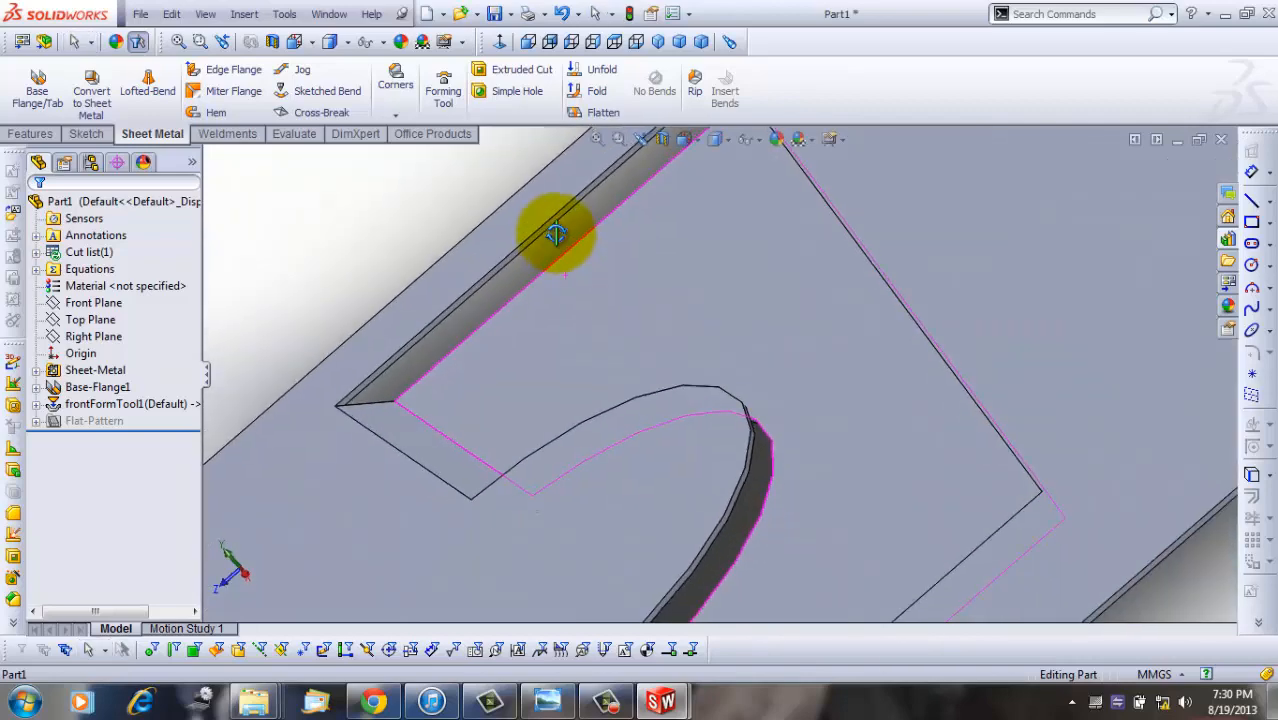
scroll(677, 204, "up", 3)
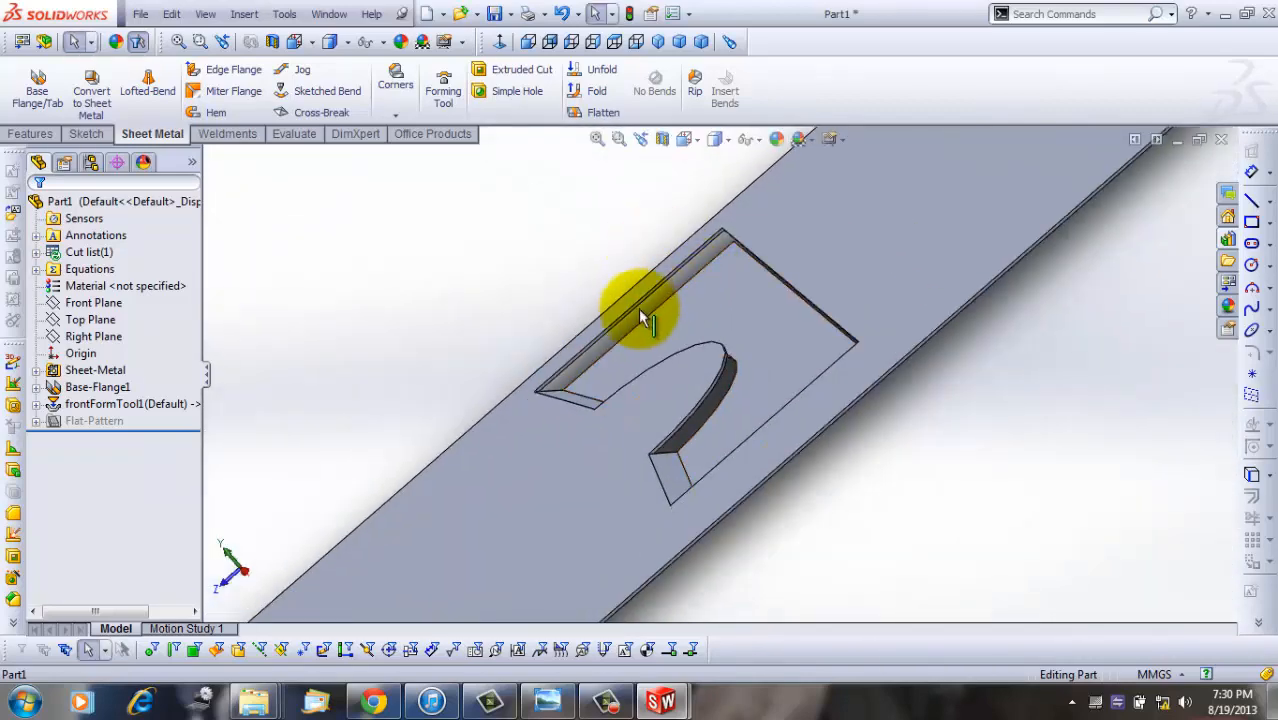
middle_click_drag(632, 320, 857, 236)
middle_click_drag(1044, 362, 735, 316)
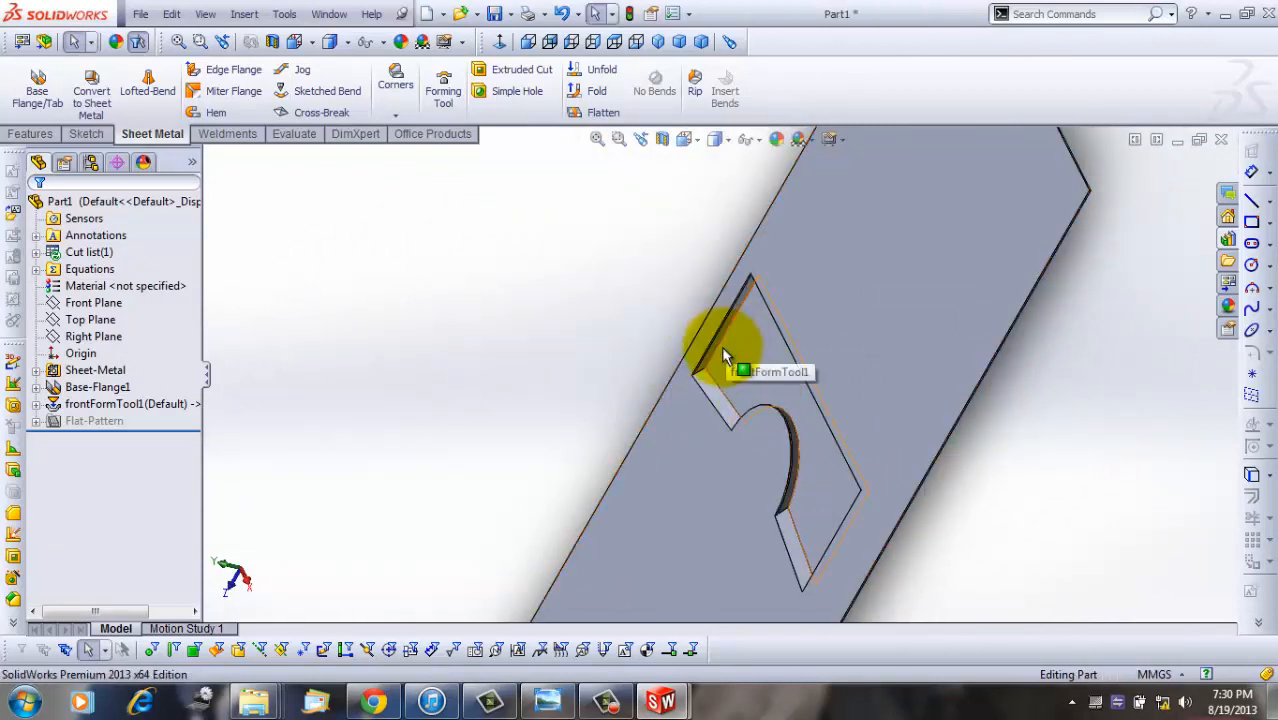
Step: Inspect the form feature's side faces beside the arch, its long edge and its corners up close
scroll(721, 350, "down", 5)
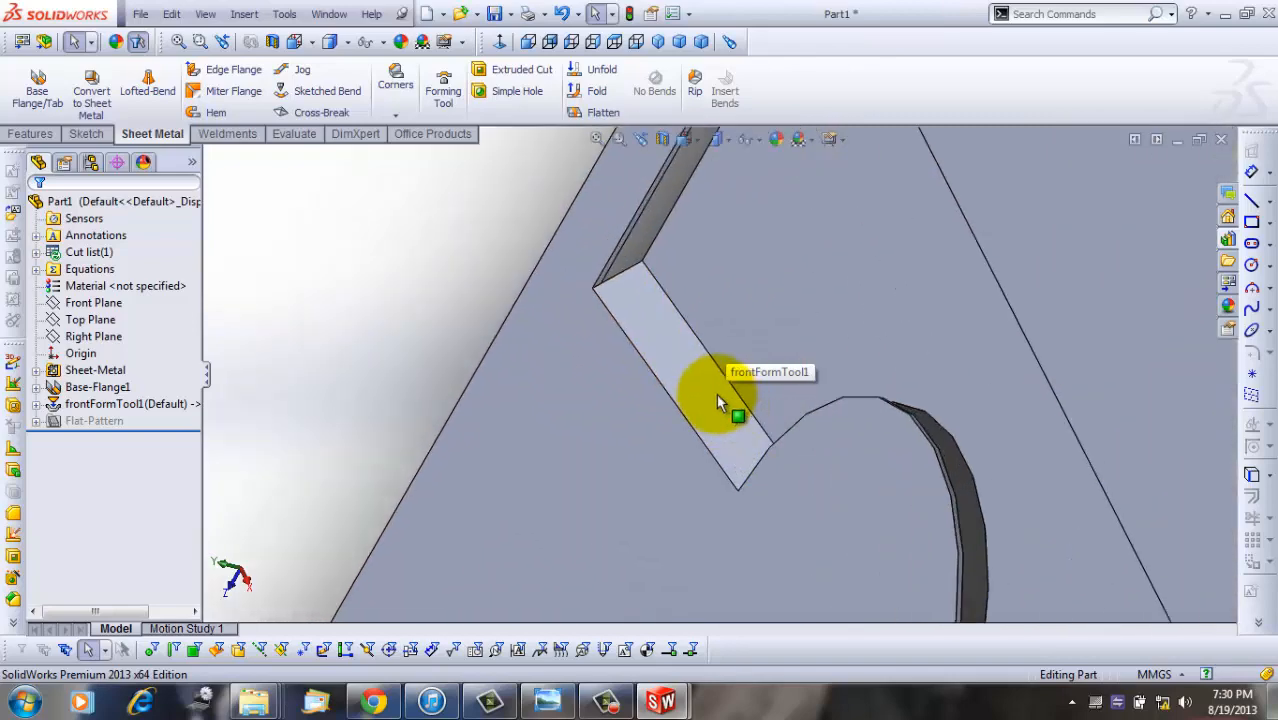
scroll(716, 394, "up", 6)
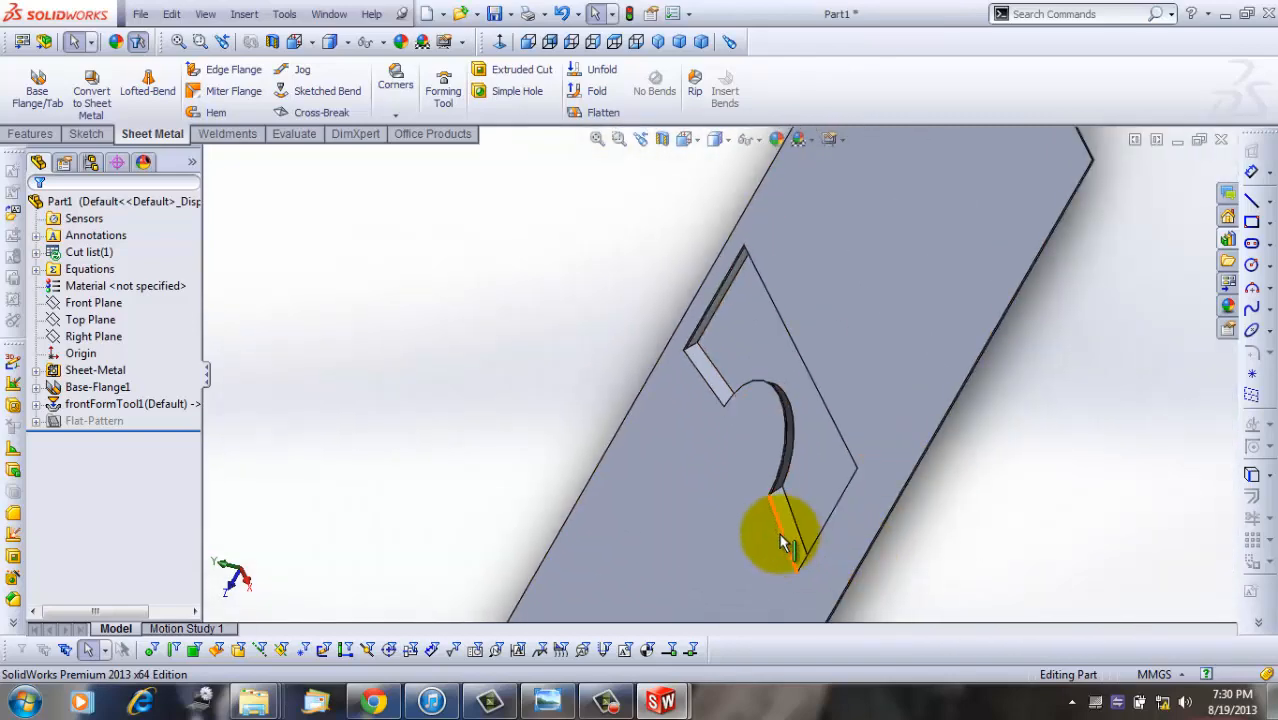
scroll(808, 526, "down", 4)
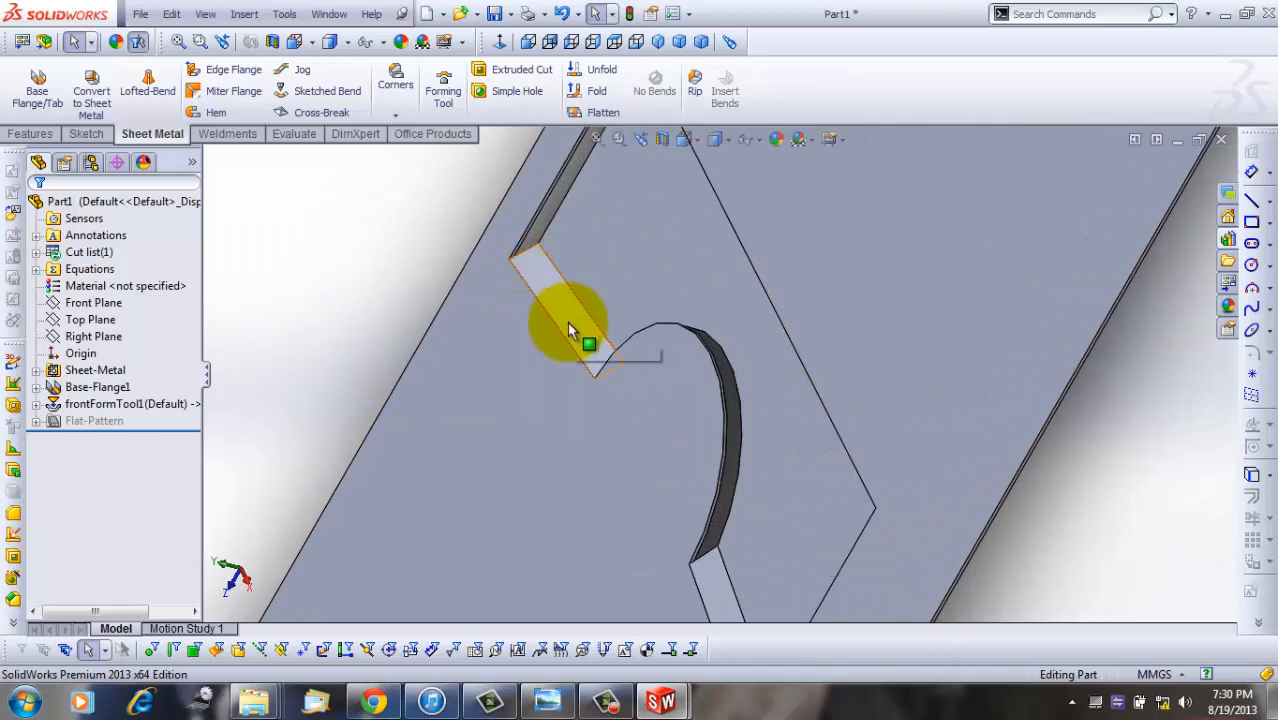
scroll(630, 240, "up", 4)
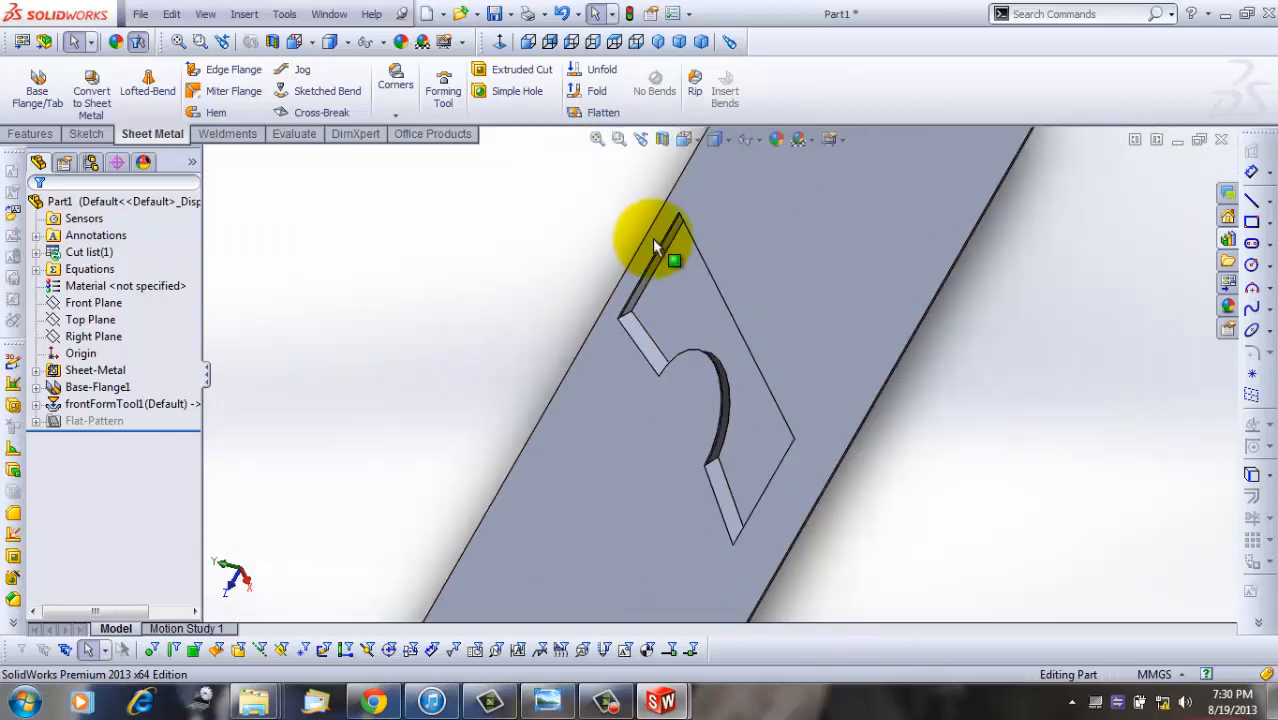
scroll(655, 290, "down", 4)
scroll(668, 312, "down", 2)
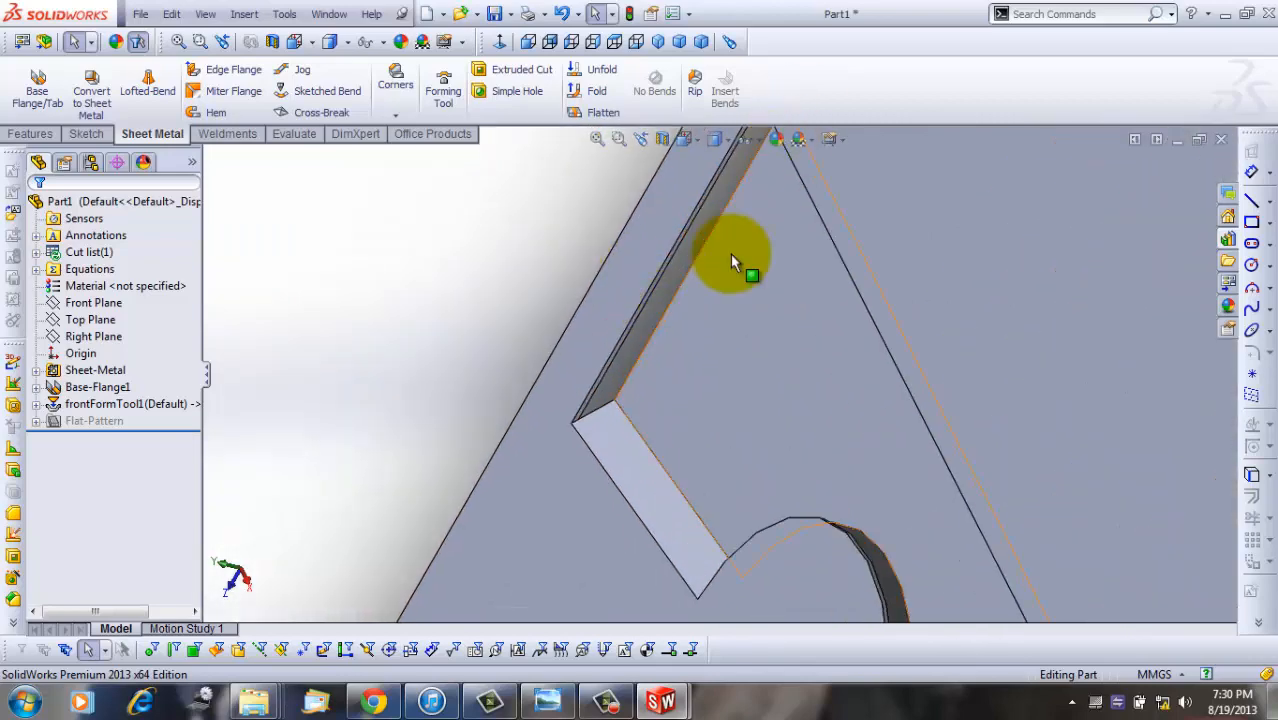
scroll(722, 372, "up", 3)
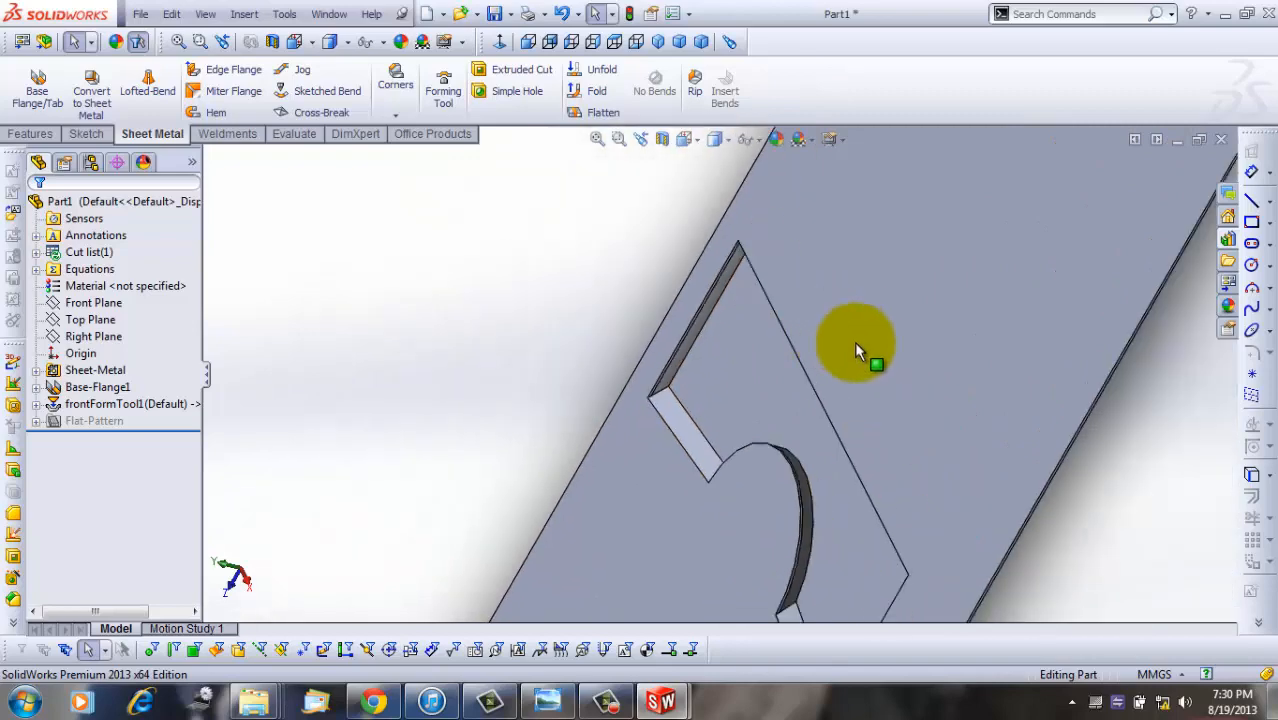
middle_click_drag(854, 343, 1016, 324)
scroll(688, 487, "down", 3)
scroll(650, 434, "up", 4)
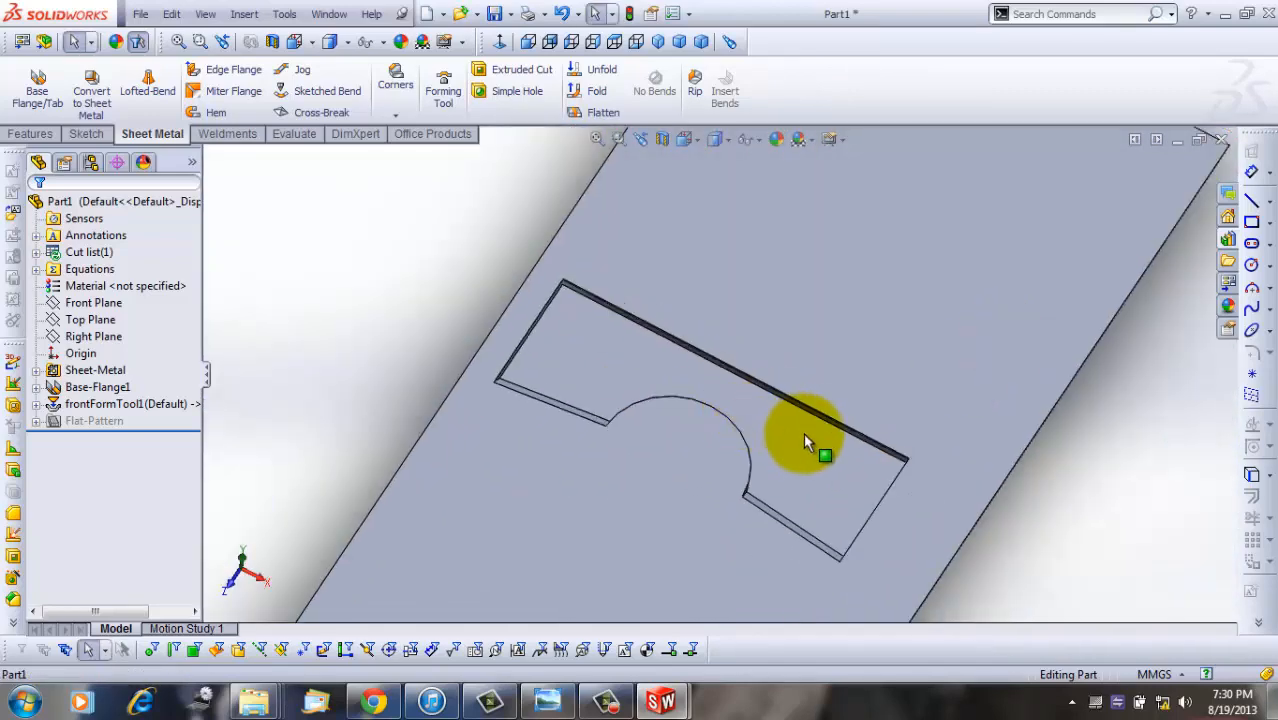
middle_click_drag(850, 407, 985, 358)
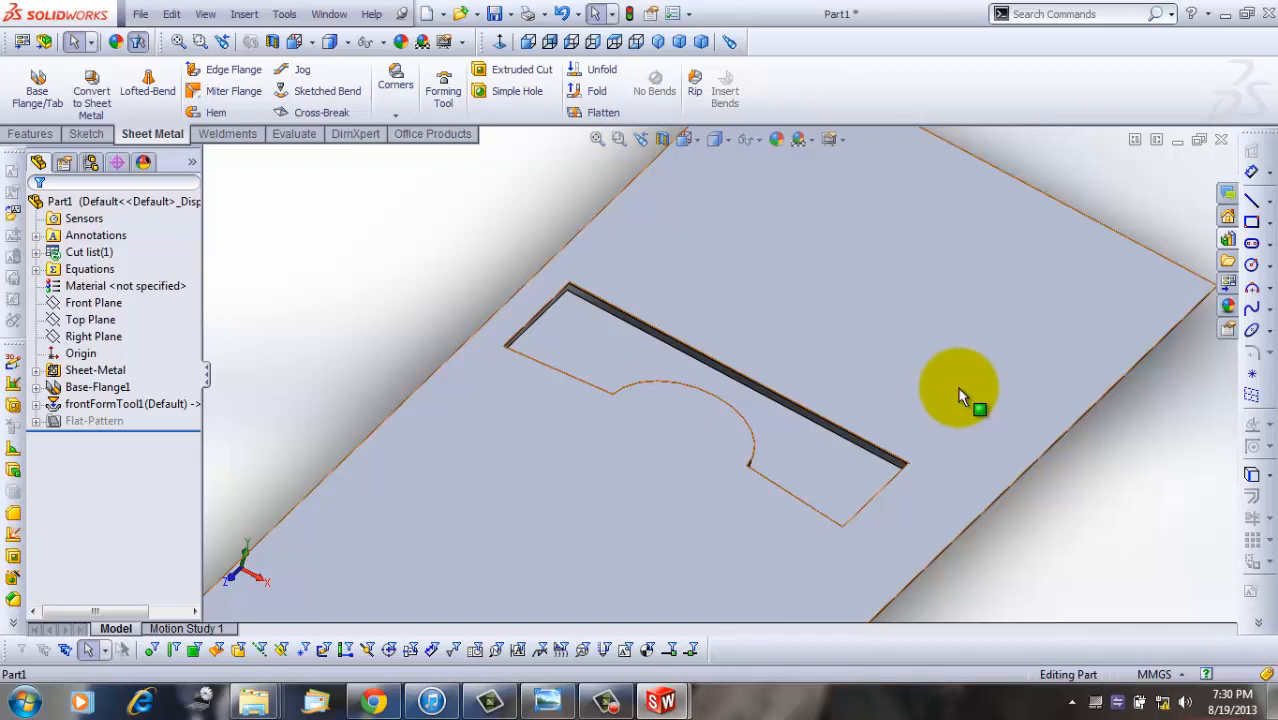
scroll(957, 398, "down", 2)
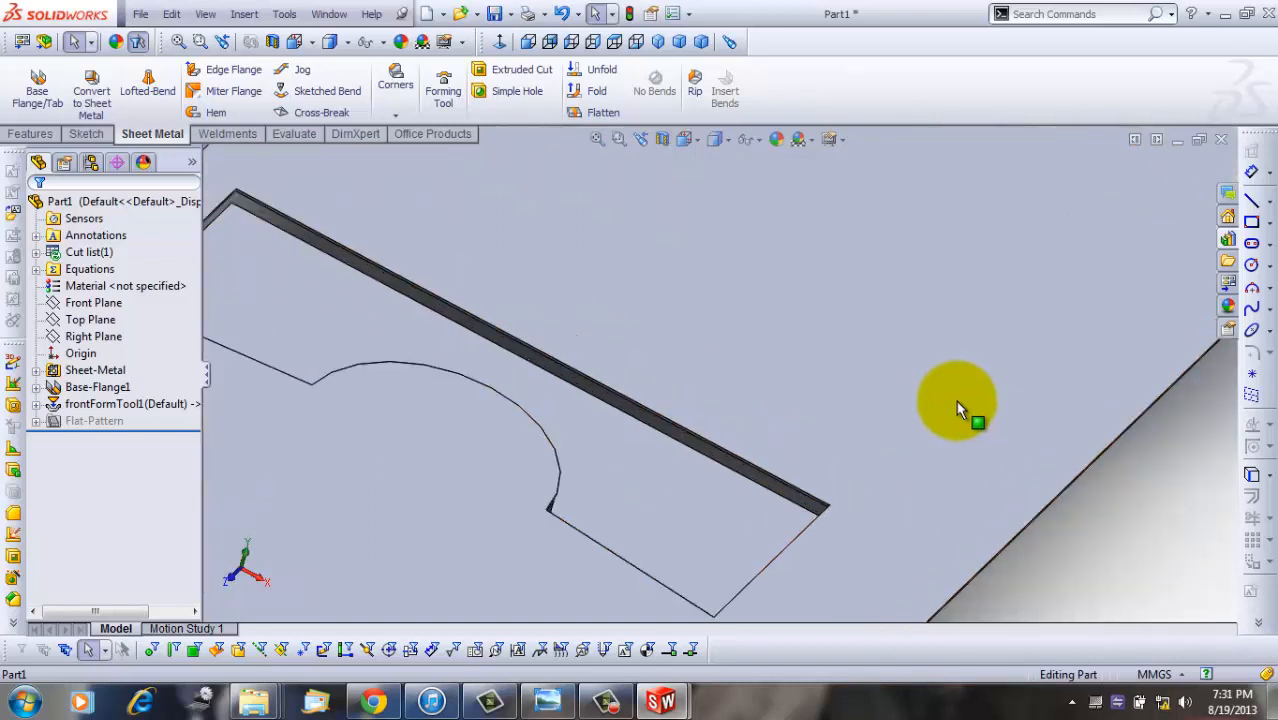
scroll(958, 405, "up", 3)
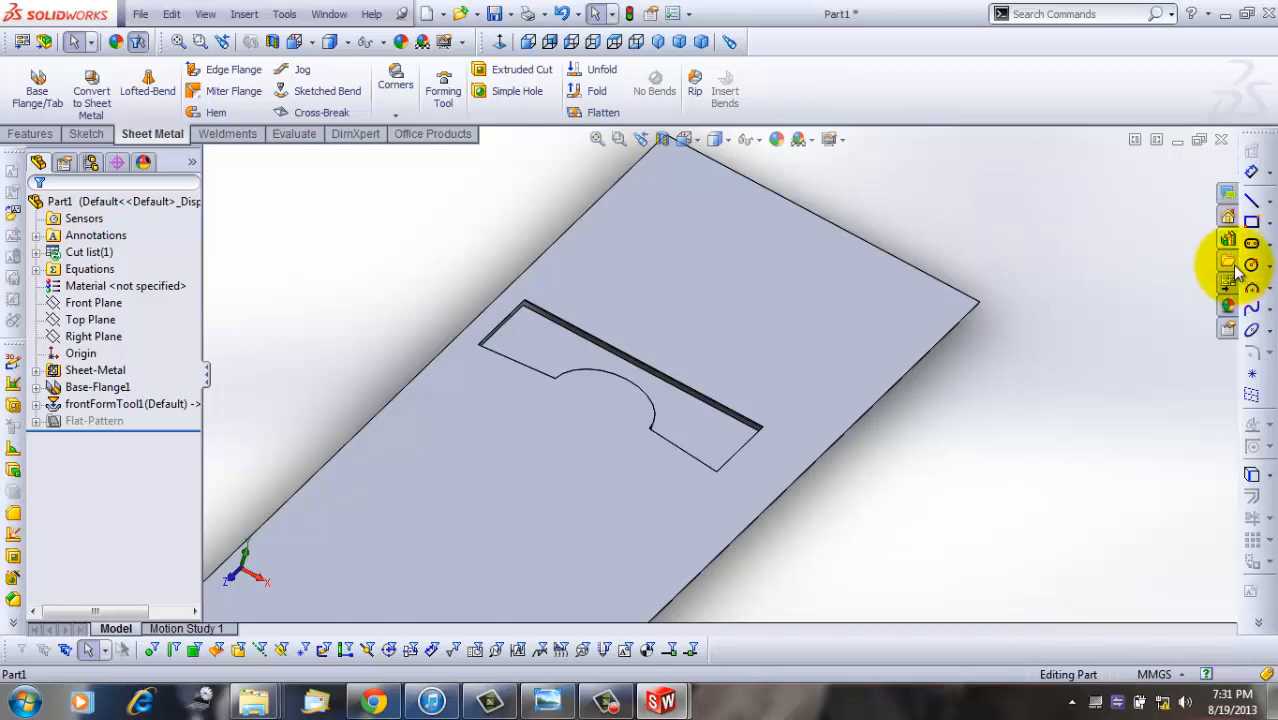
Step: Open the 4fulltoll forming tool from the Design Library's forming tools folder
left_click(1228, 220)
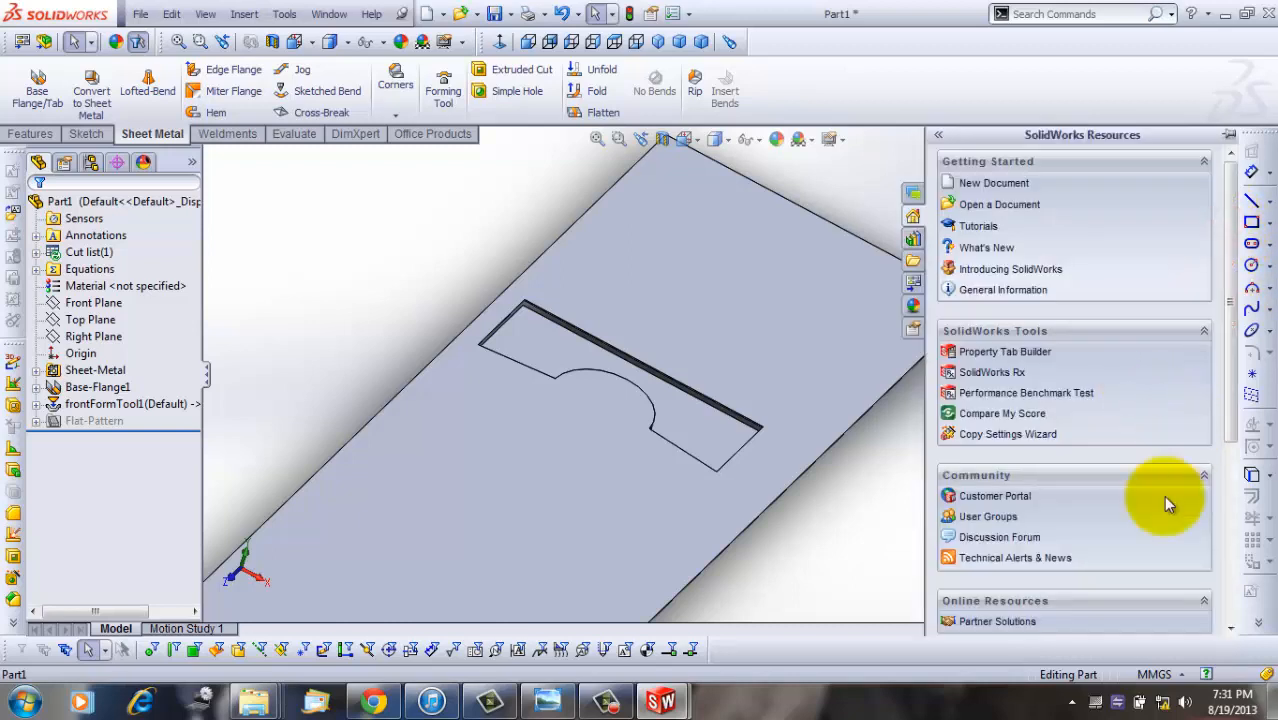
left_click(912, 238)
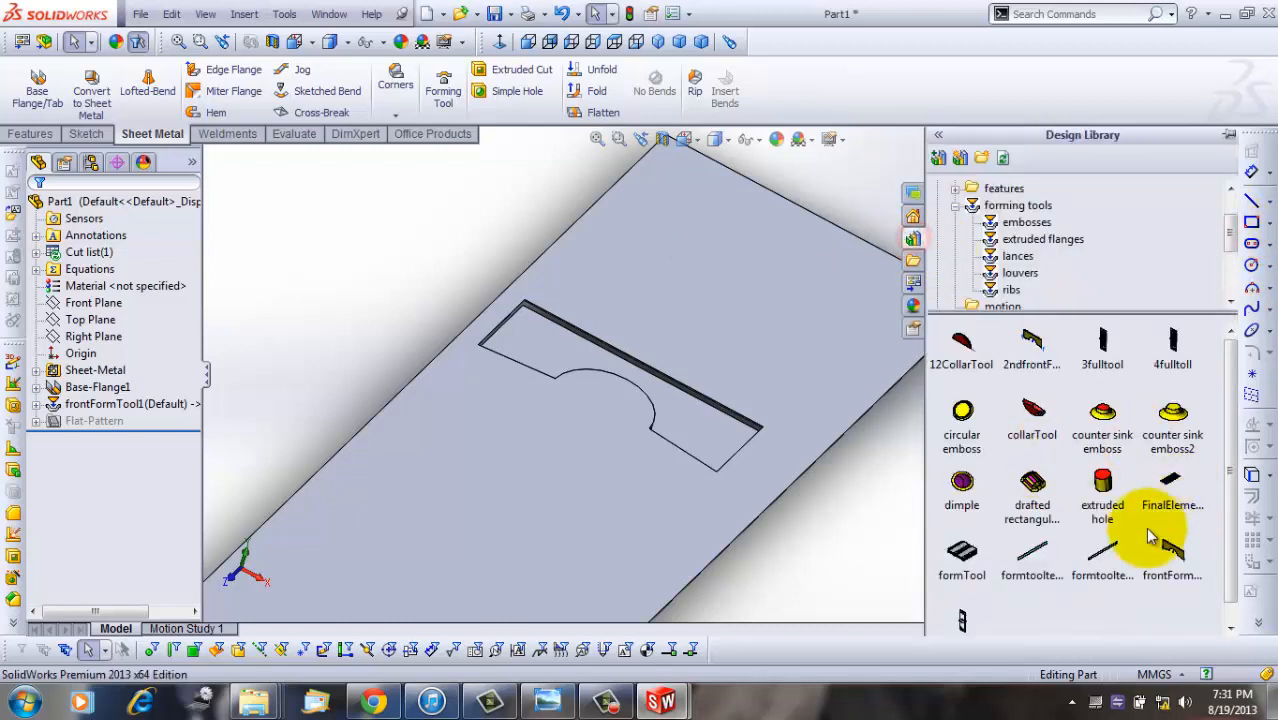
right_click(1182, 366)
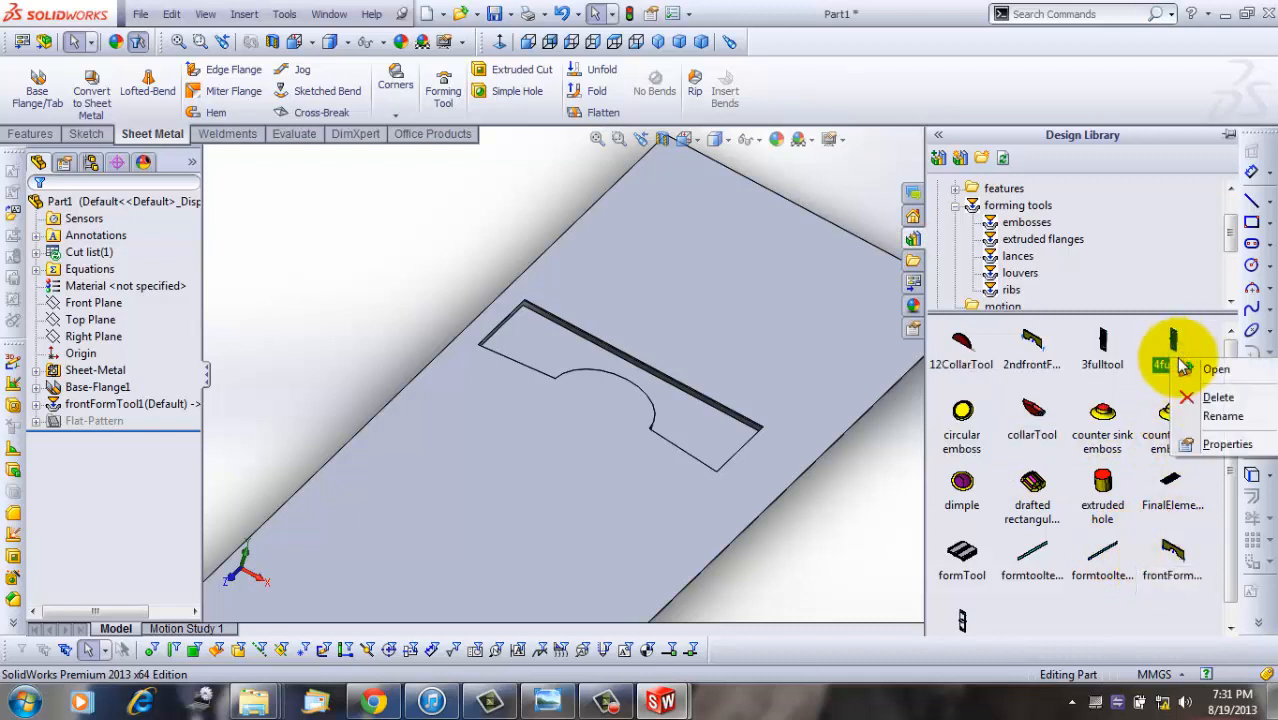
left_click(1214, 369)
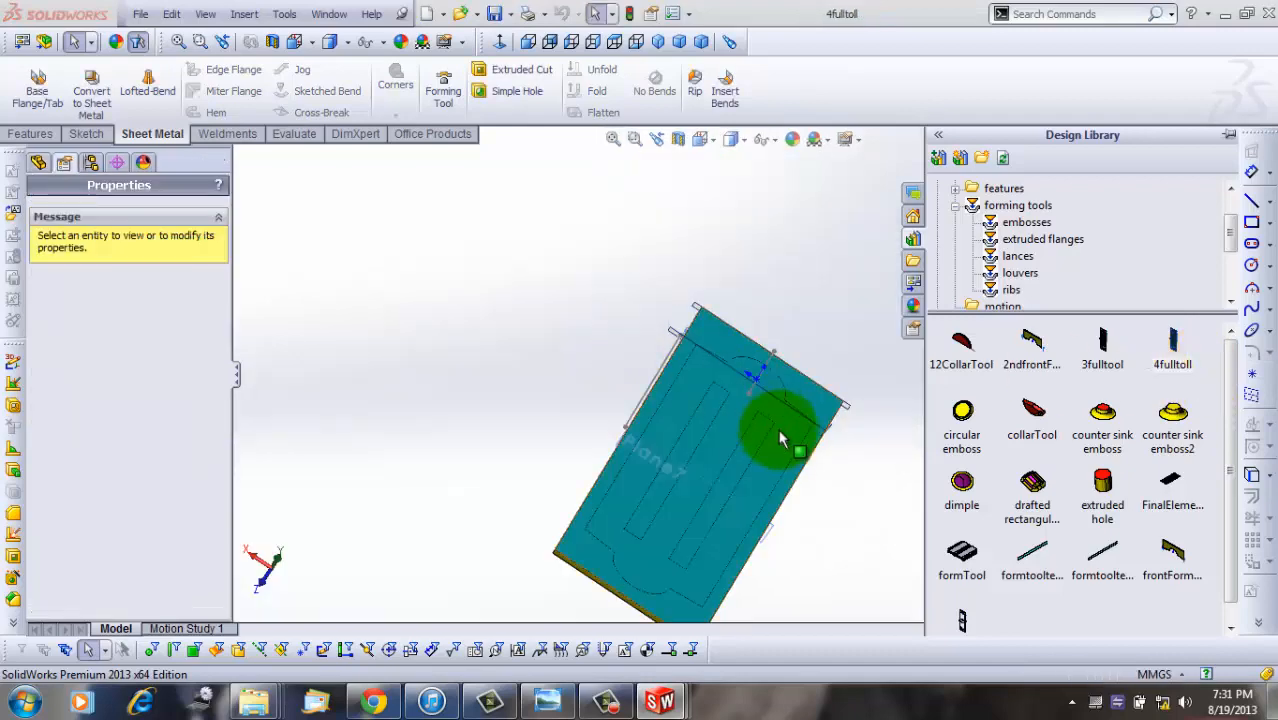
Step: Examine the 4fulltoll tool's two long ribs, raised border, arched ends and coloured stopping and removal faces
middle_click_drag(776, 428, 727, 379)
scroll(713, 408, "down", 5)
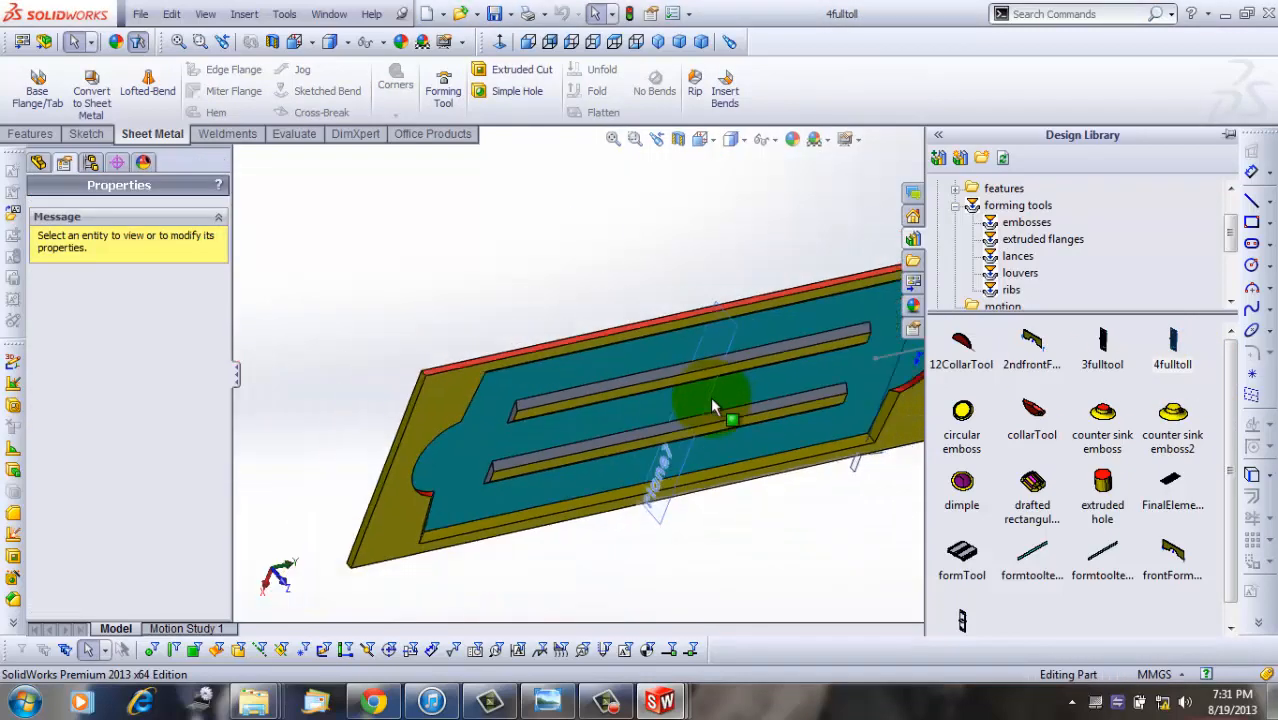
scroll(712, 406, "up", 2)
middle_click_drag(744, 472, 781, 407)
scroll(707, 409, "down", 4)
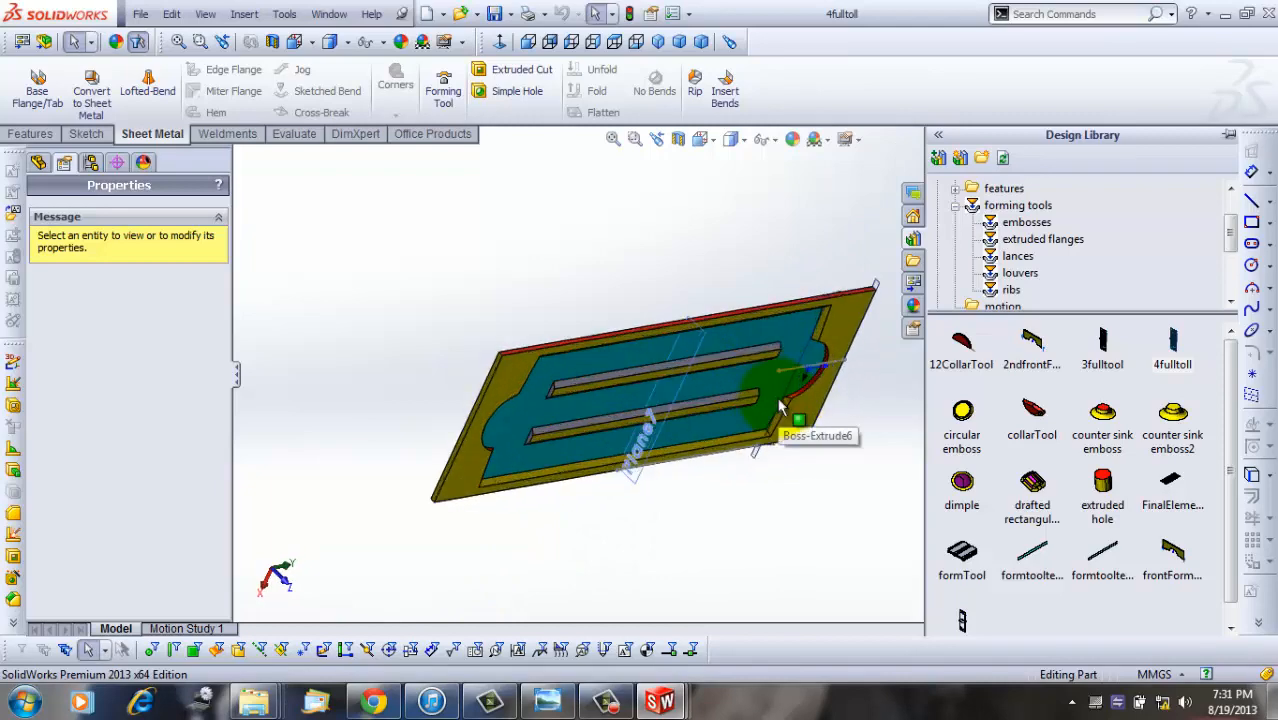
scroll(785, 420, "down", 3)
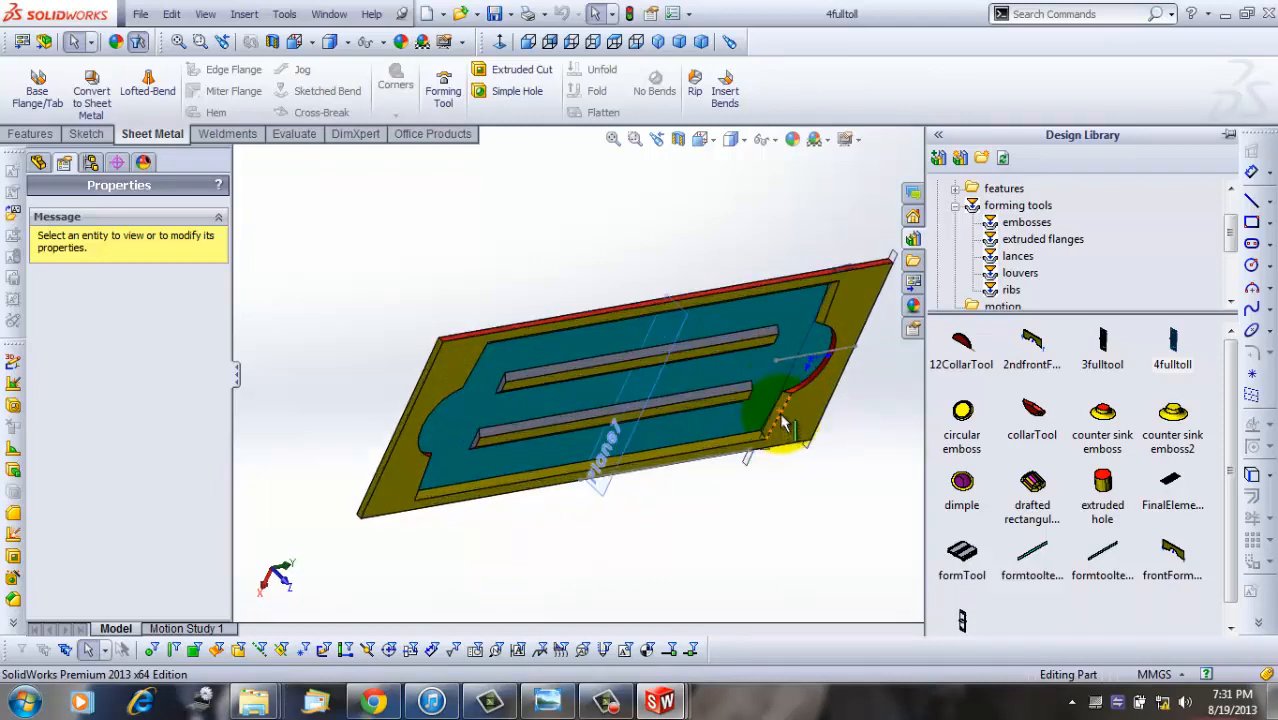
mouse_move(690, 516)
middle_mouse_down()
mouse_move(671, 474)
mouse_move(699, 348)
mouse_move(651, 348)
mouse_move(613, 365)
mouse_move(676, 391)
mouse_move(690, 422)
mouse_move(676, 508)
mouse_move(688, 582)
mouse_move(662, 492)
mouse_move(688, 562)
mouse_move(668, 516)
middle_mouse_up()
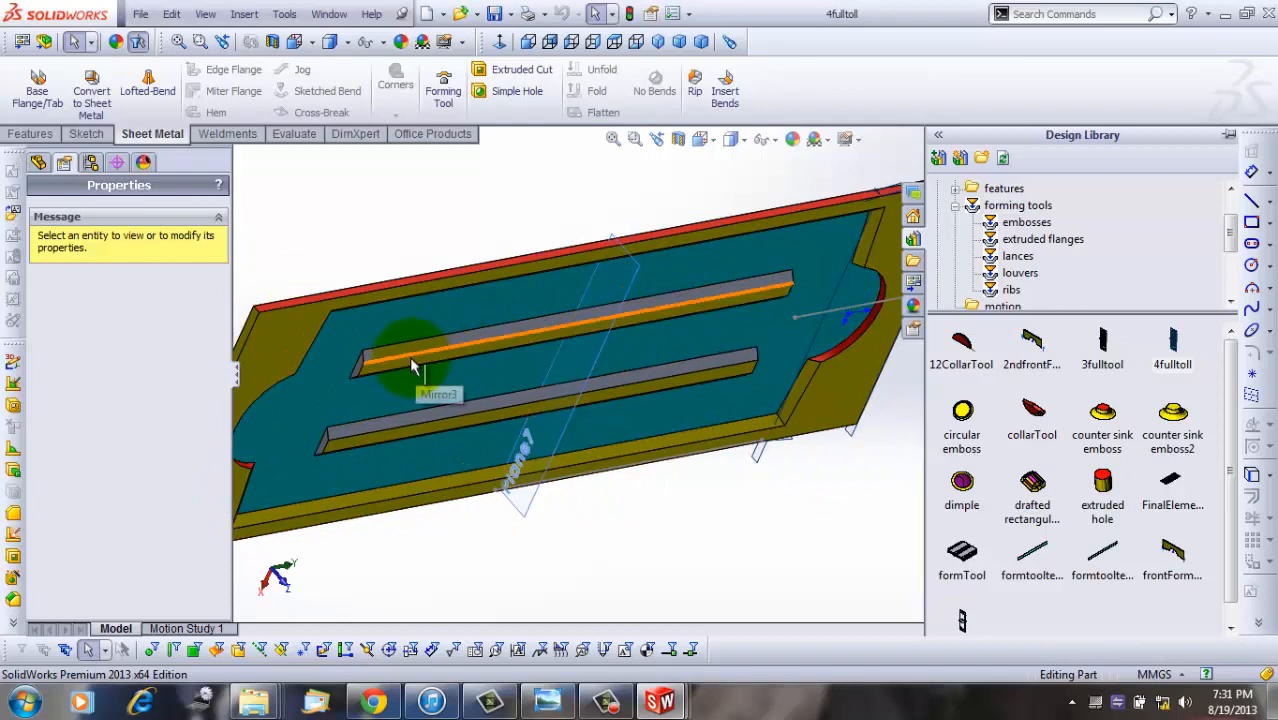
Step: Roll the model history back to just before Boss-Extrude6 and examine the outer frame and two rib bars from several sides
left_click(38, 162)
left_click_drag(222, 505, 185, 565)
scroll(822, 503, "down", 3)
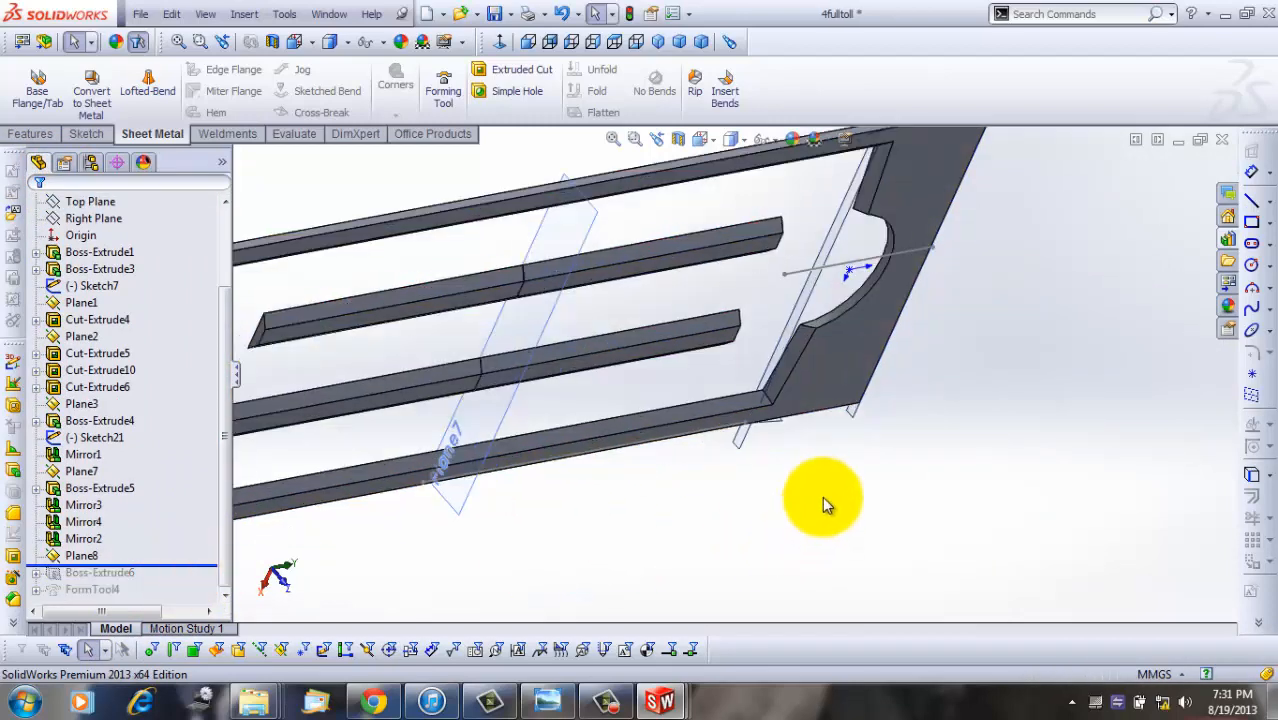
scroll(822, 497, "up", 3)
middle_click_drag(822, 497, 705, 449)
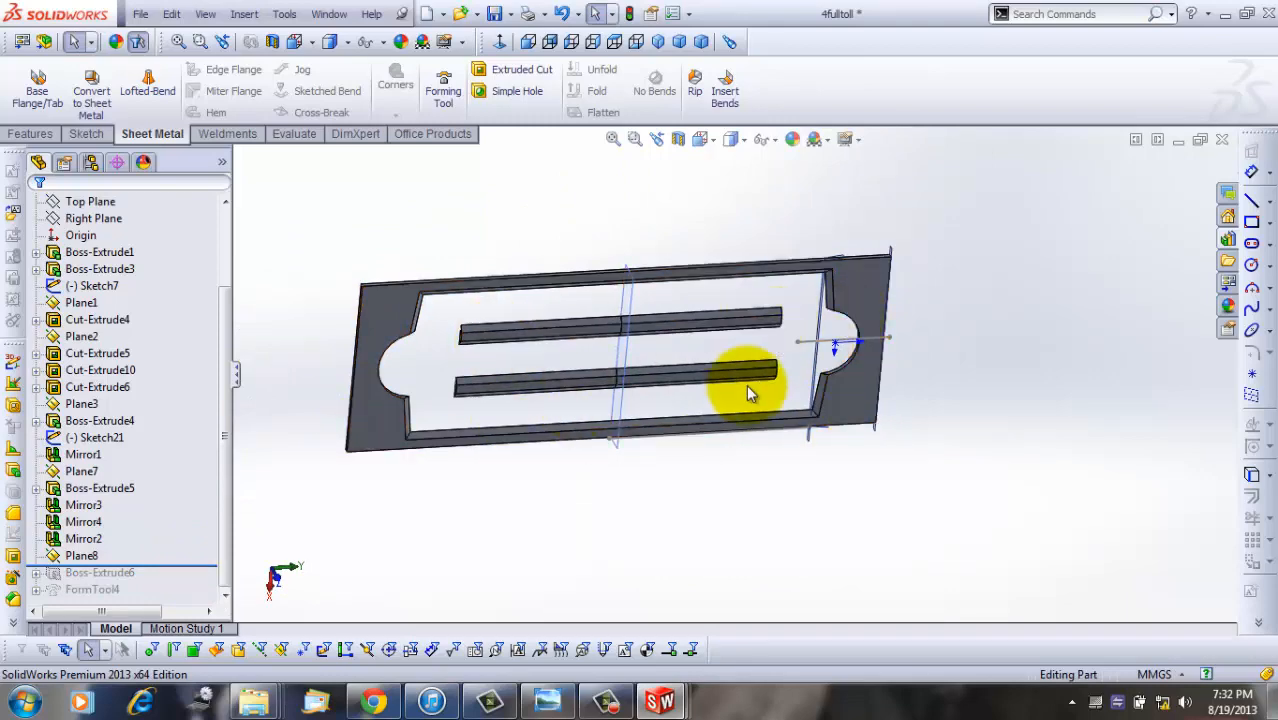
middle_click_drag(747, 388, 927, 466)
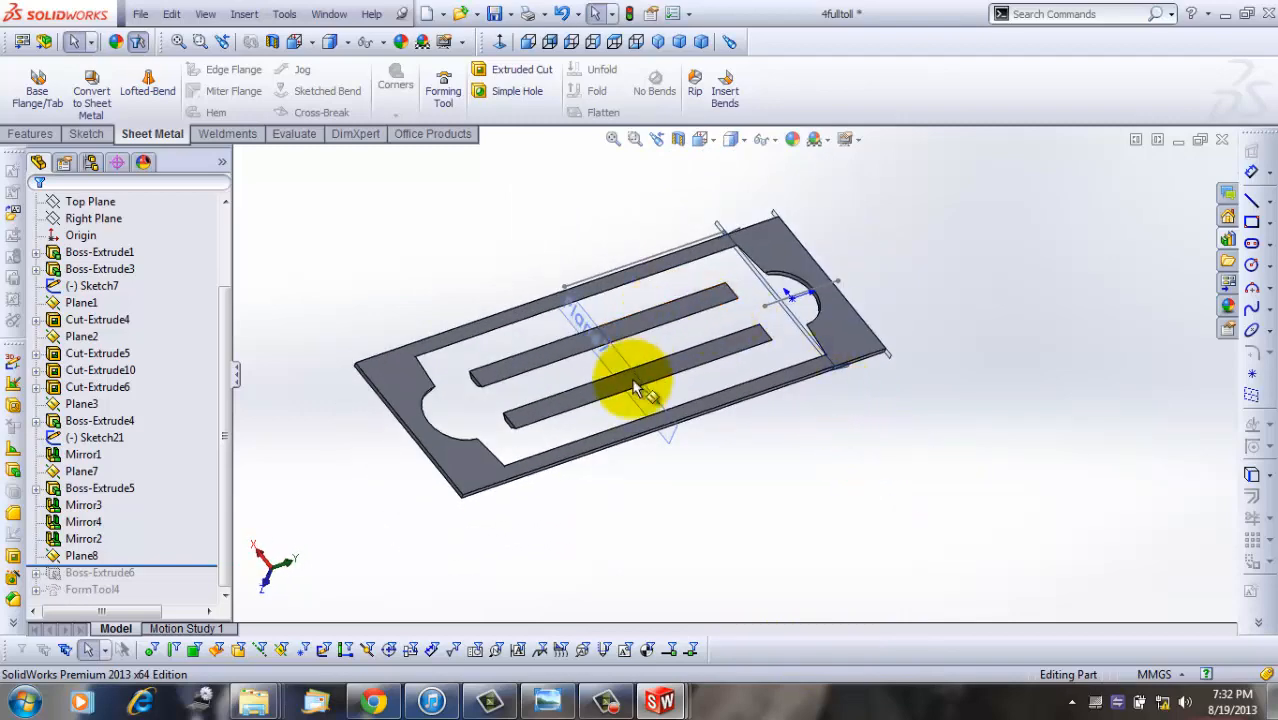
scroll(642, 391, "up", 2)
scroll(662, 398, "down", 4)
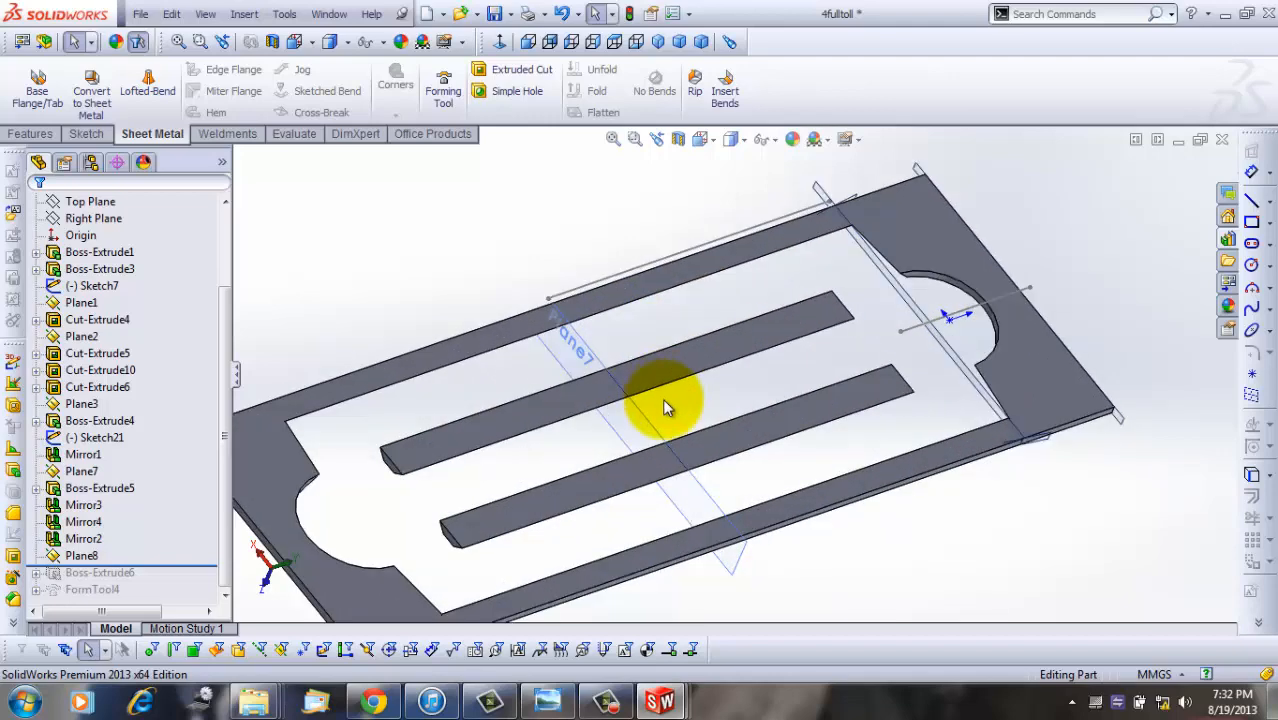
scroll(671, 413, "up", 3)
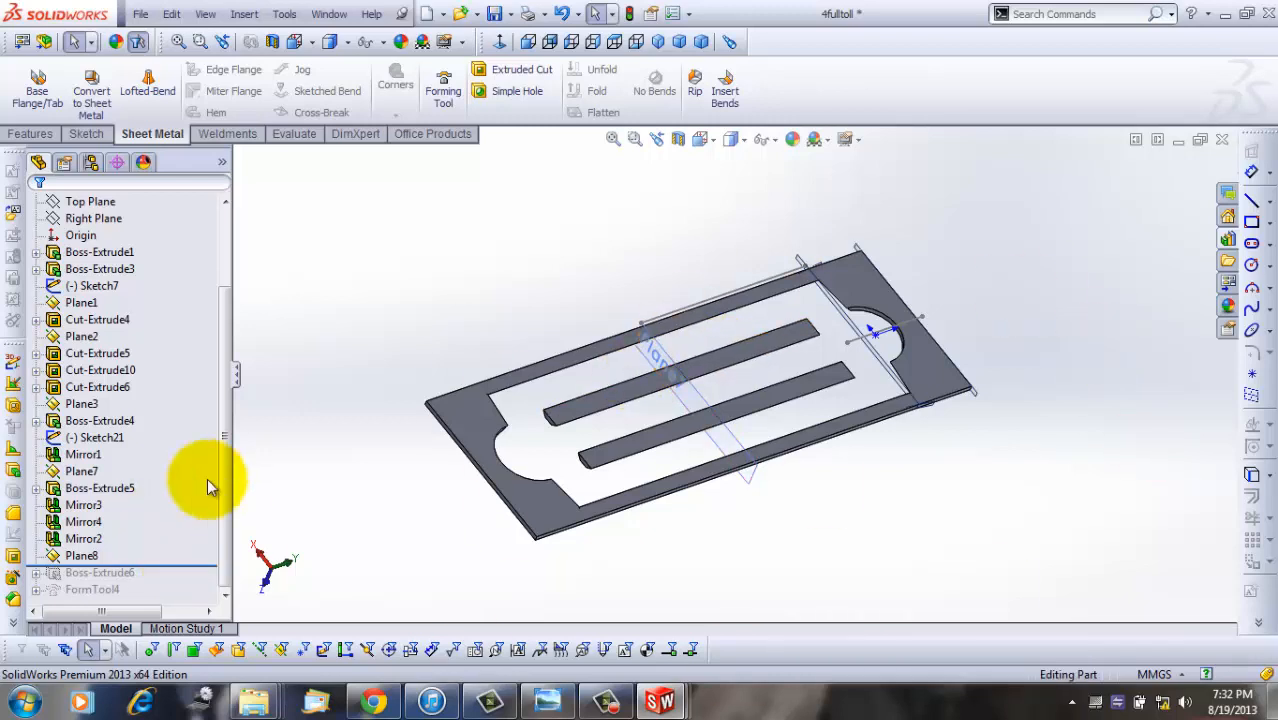
middle_click_drag(980, 450, 1033, 328)
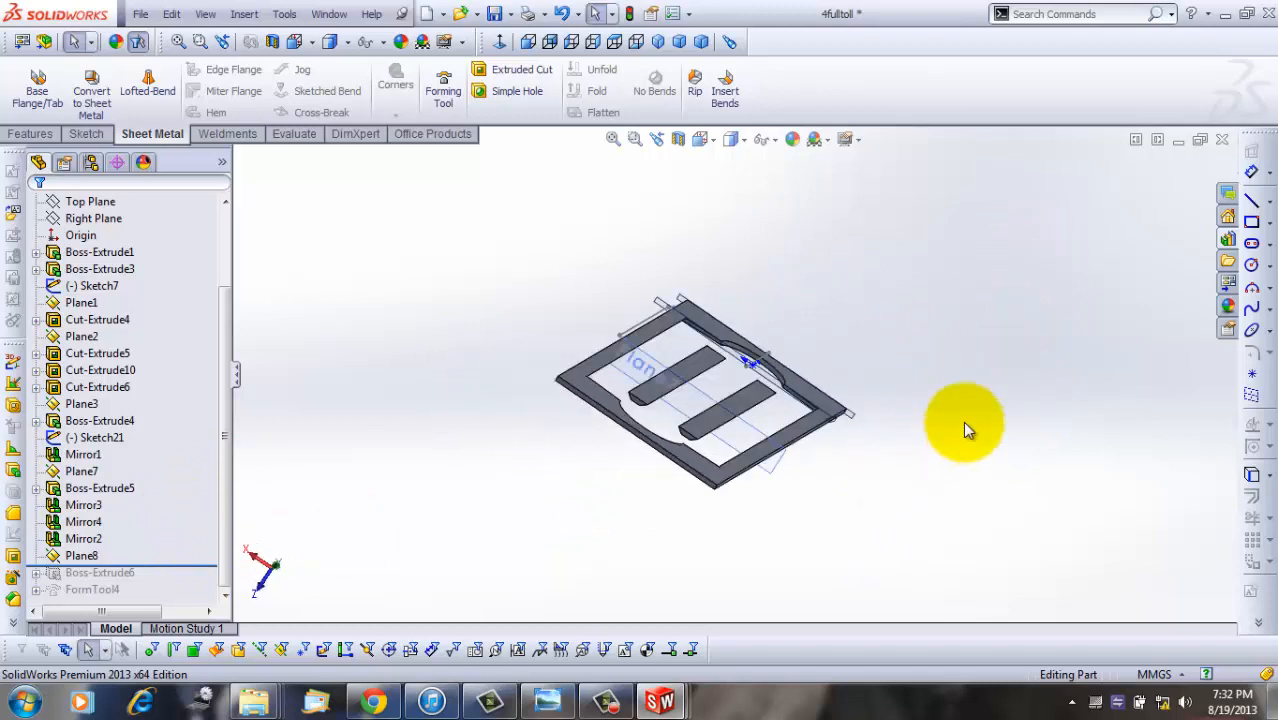
middle_click_drag(965, 430, 912, 474)
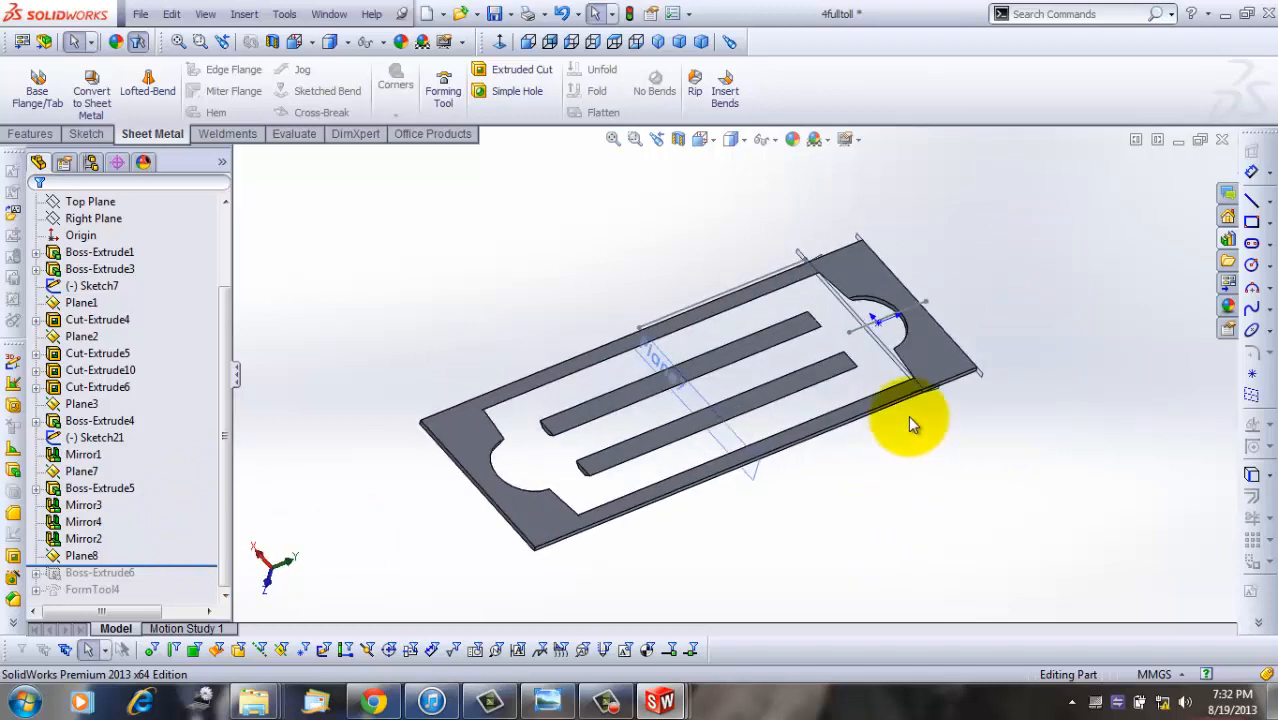
scroll(906, 420, "down", 4)
scroll(895, 395, "up", 5)
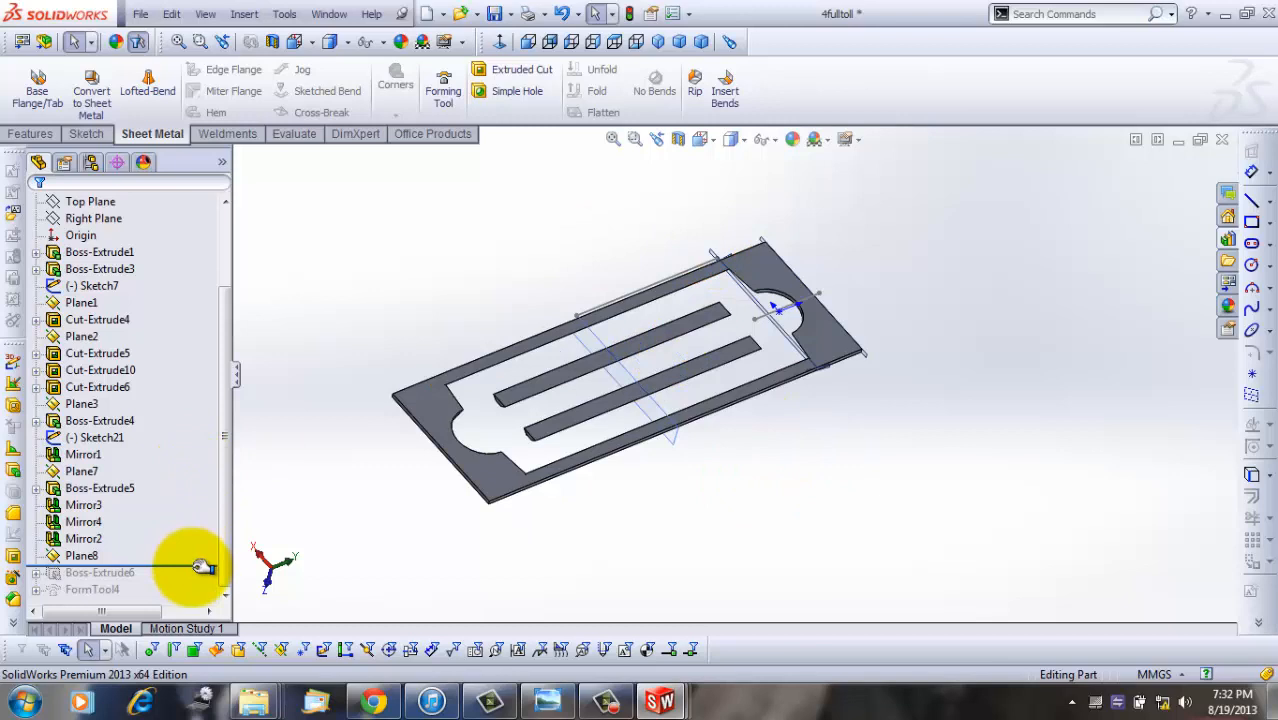
Step: Roll the history forward through Boss-Extrude6 and FormTool4, examining the backing plate and completed forming tool
left_click_drag(203, 567, 186, 584)
middle_click_drag(964, 251, 775, 345)
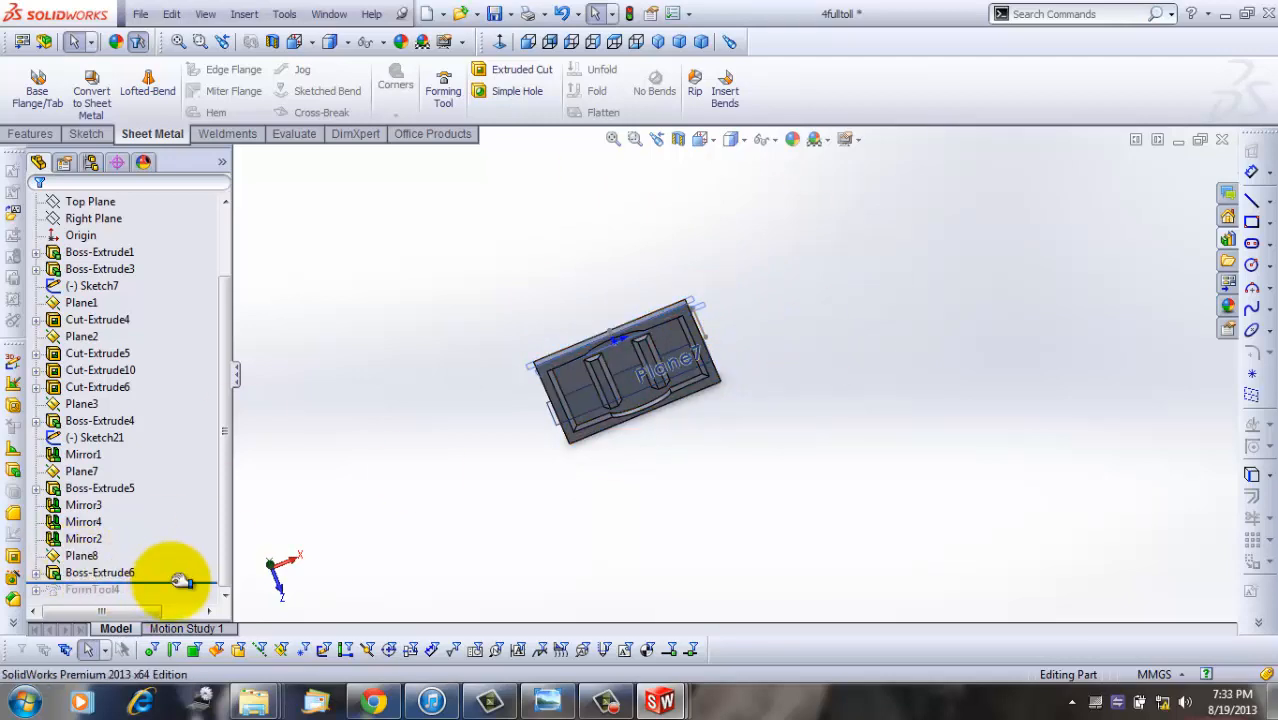
left_click_drag(180, 581, 178, 595)
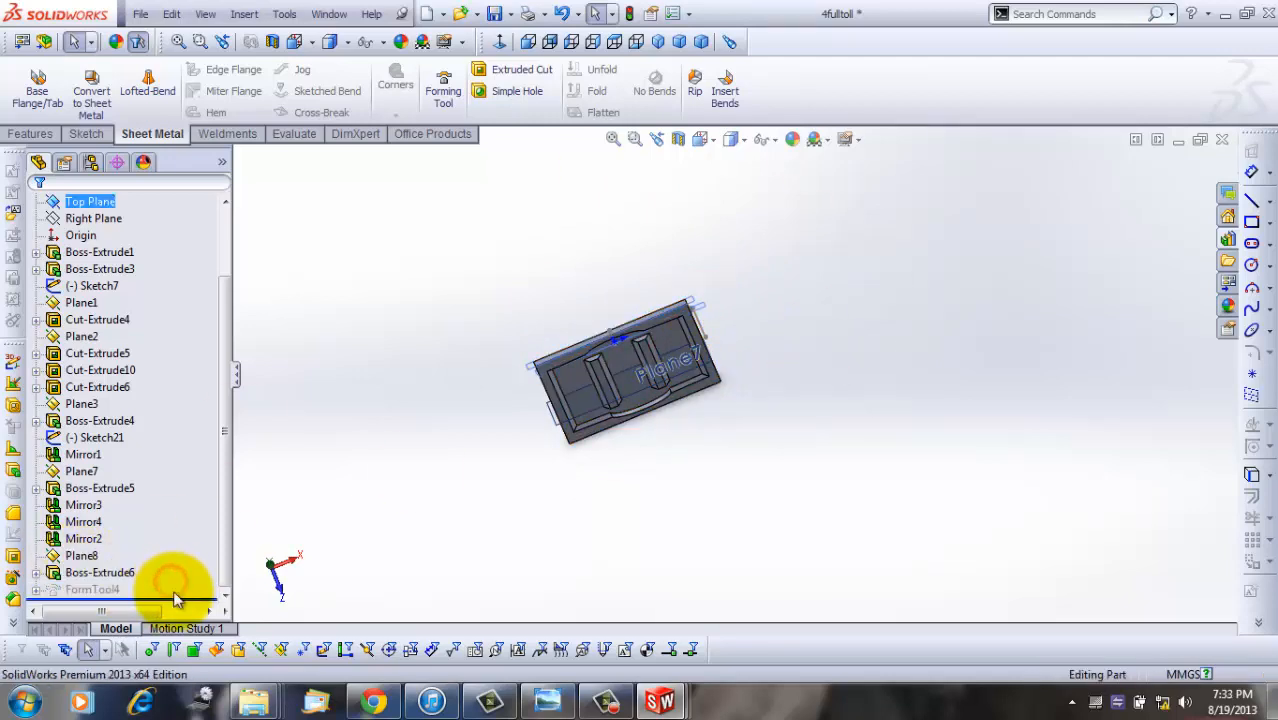
middle_click_drag(793, 505, 793, 371)
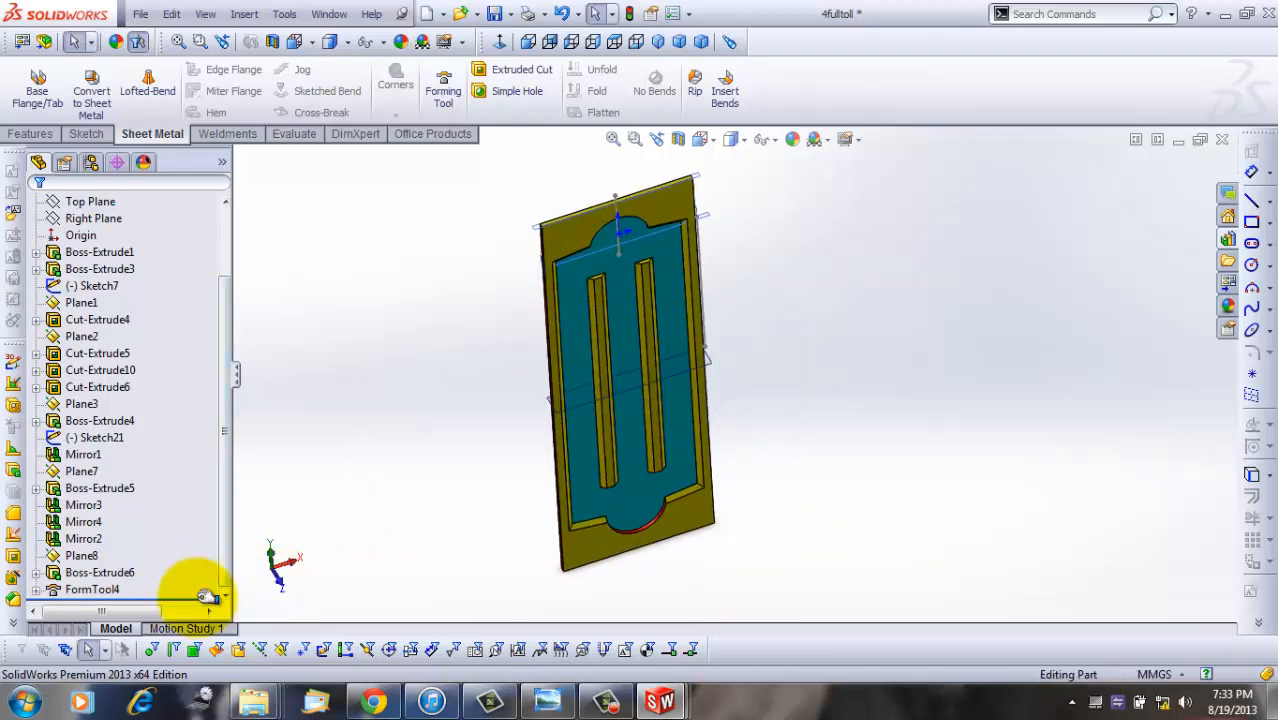
Step: Roll the model history back to just after Boss-Extrude3
left_click_drag(205, 597, 197, 274)
scroll(485, 278, "up", 4)
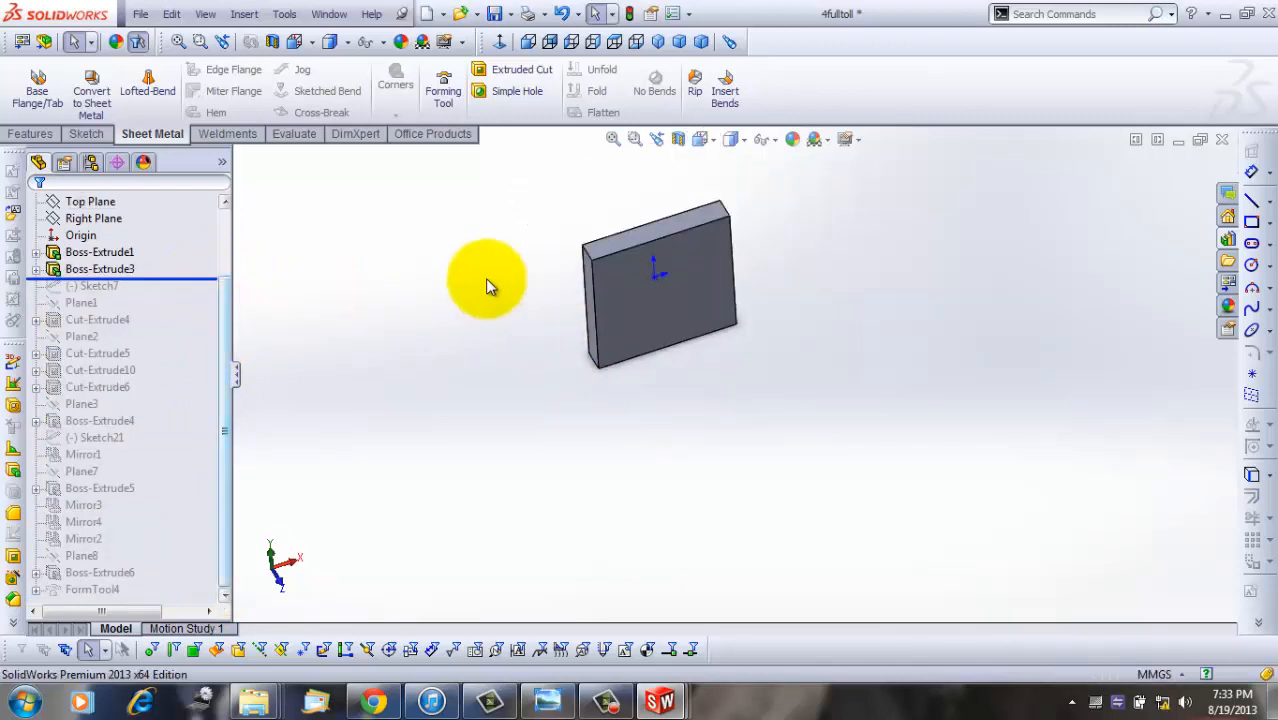
Step: Roll the model history forward from Boss-Extrude3 through Sketch7, Plane1 and Cut-Extrude4, and examine the cut in the block
mouse_move(530, 280)
middle_mouse_down()
mouse_move(542, 274)
mouse_move(526, 270)
middle_mouse_up()
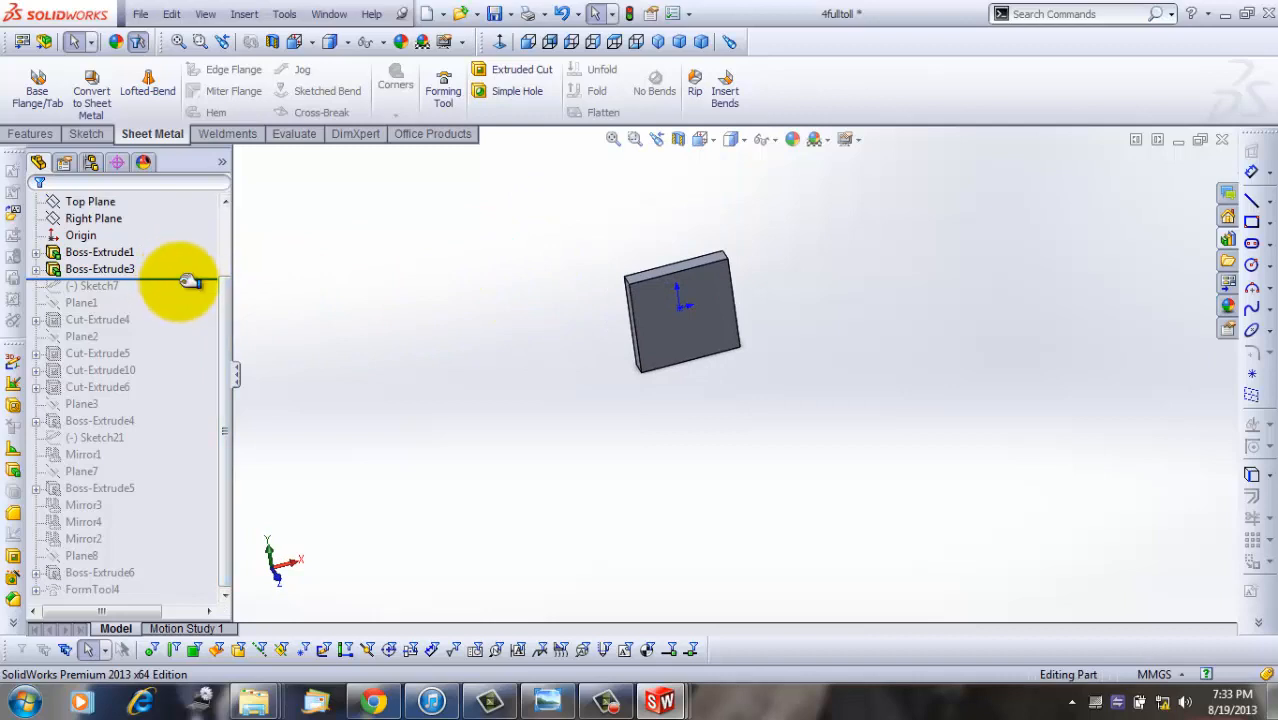
left_click_drag(180, 278, 189, 295)
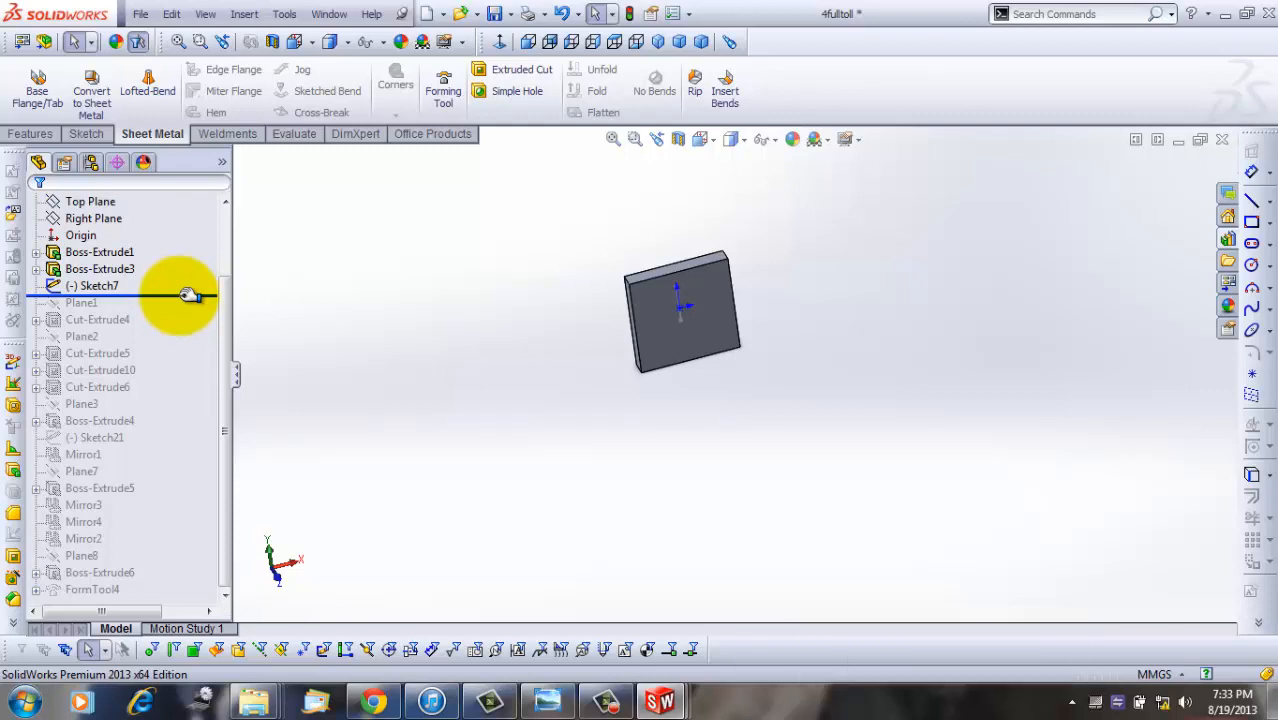
mouse_move(189, 295)
left_mouse_down()
mouse_move(183, 322)
mouse_move(200, 328)
left_mouse_up()
middle_click_drag(230, 334, 813, 240)
scroll(577, 465, "down", 3)
mouse_move(577, 465)
middle_mouse_down()
mouse_move(559, 464)
mouse_move(573, 487)
middle_mouse_up()
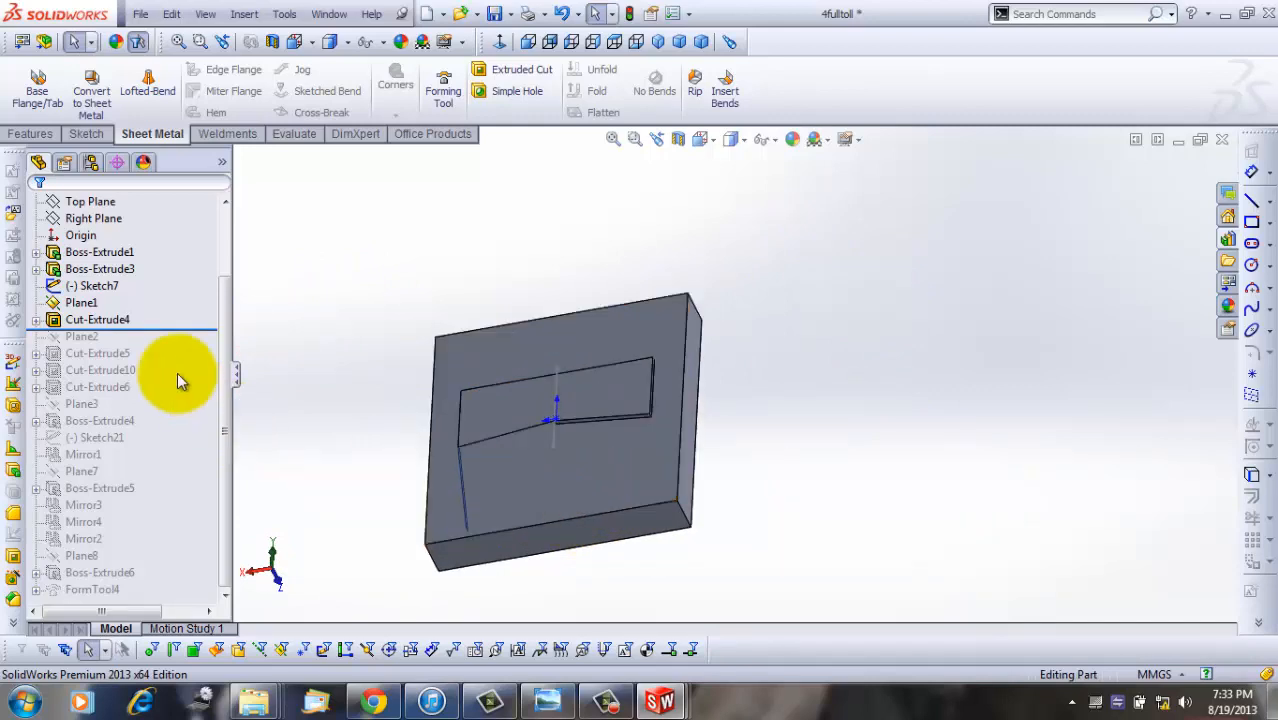
Step: Roll the history forward past Plane2 and examine how the reference planes sit against the ends of the cut outline
left_click_drag(170, 326, 165, 343)
scroll(679, 434, "down", 3)
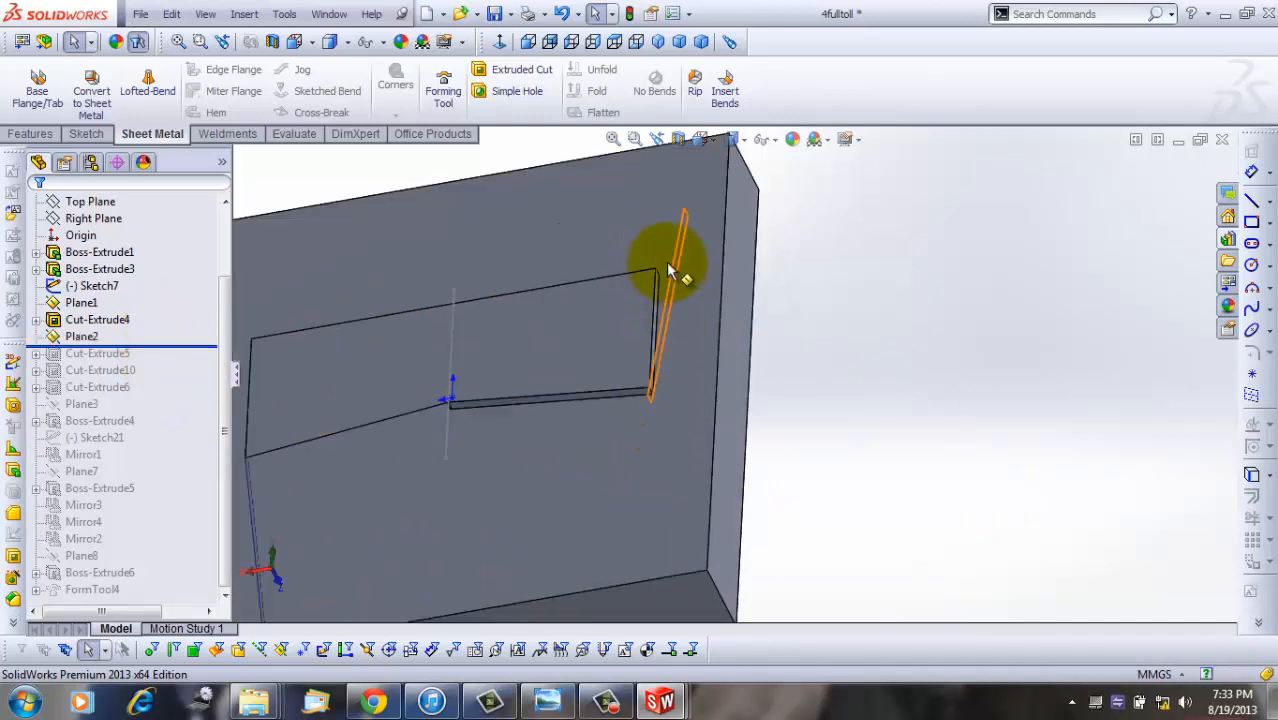
scroll(416, 447, "up", 4)
scroll(520, 417, "down", 5)
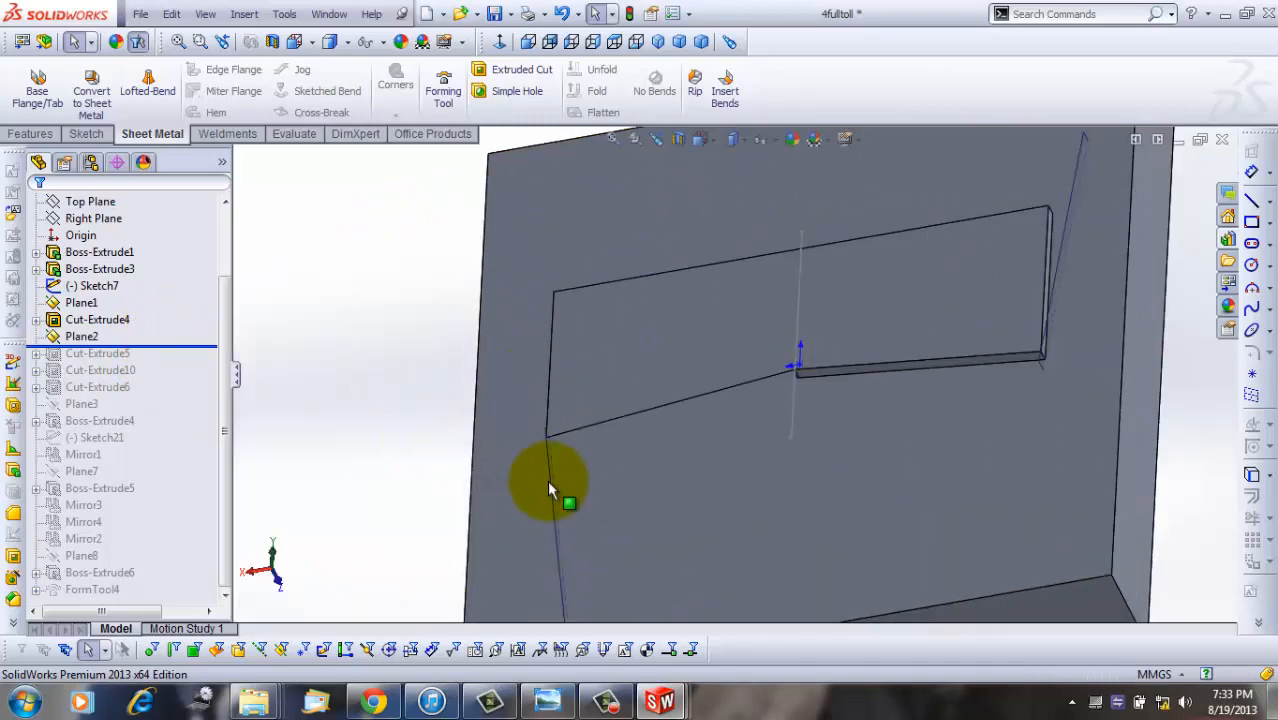
middle_click_drag(547, 477, 656, 394)
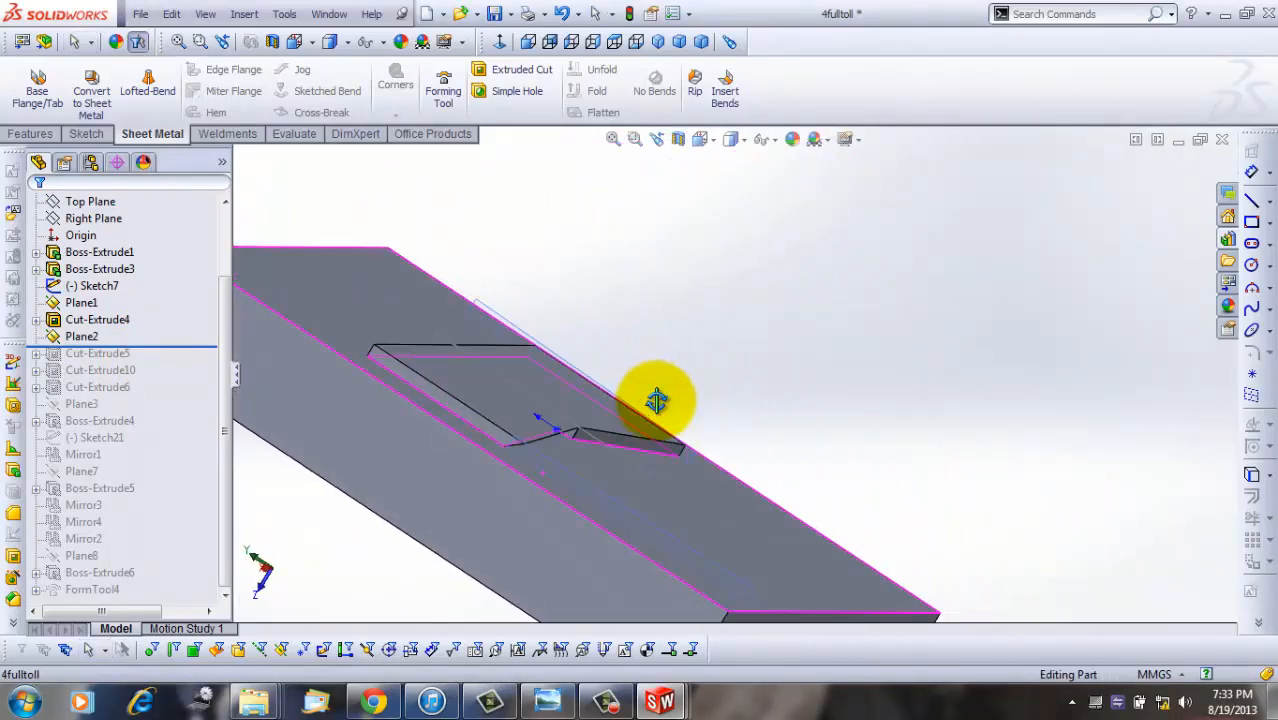
middle_click_drag(575, 432, 417, 422)
Step: Roll the history forward through the arch cuts, Boss-Extrude4, Sketch21 and Mirror1, examining the arched end and side rails
left_click_drag(201, 349, 198, 400)
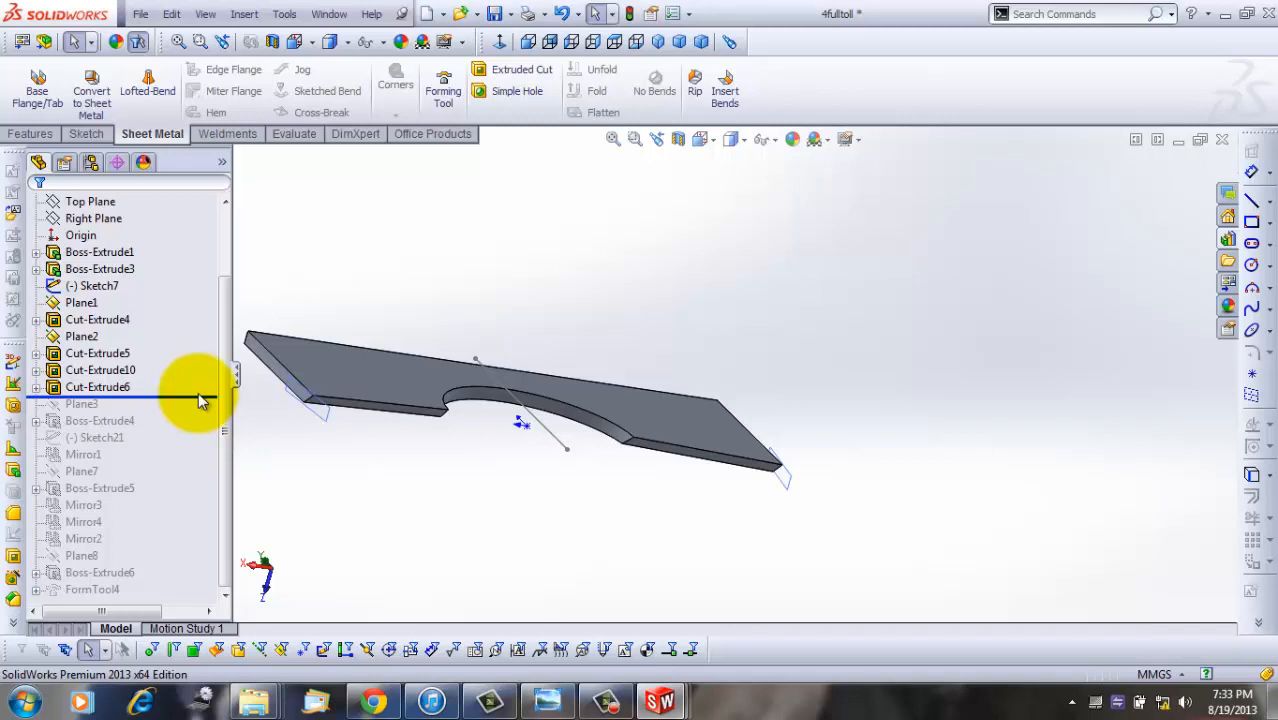
left_click_drag(205, 400, 207, 450)
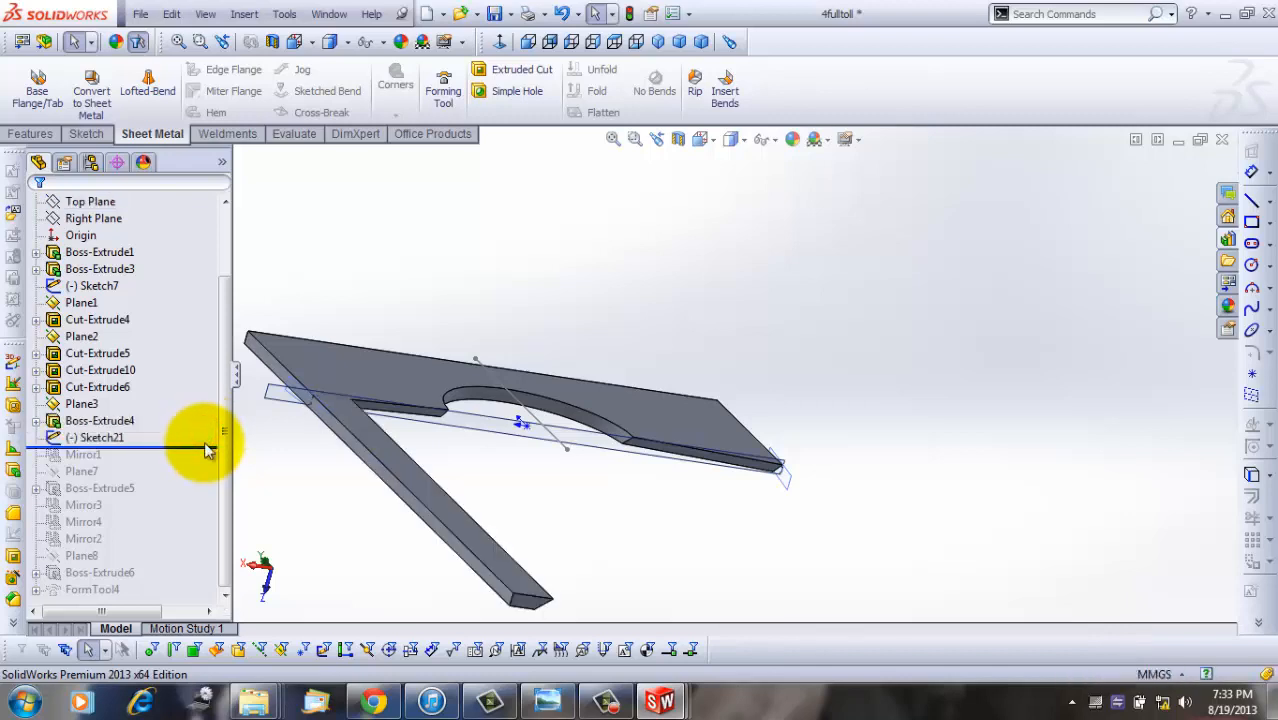
left_click_drag(217, 450, 217, 464)
scroll(710, 491, "down", 4)
middle_click_drag(710, 491, 677, 534)
scroll(678, 535, "up", 4)
Step: Roll the history forward through the rib bars, remaining mirrors, Boss-Extrude6 and FormTool4, examining the frame, backing plate and coloured tool
left_click_drag(213, 461, 203, 532)
scroll(255, 505, "down", 2)
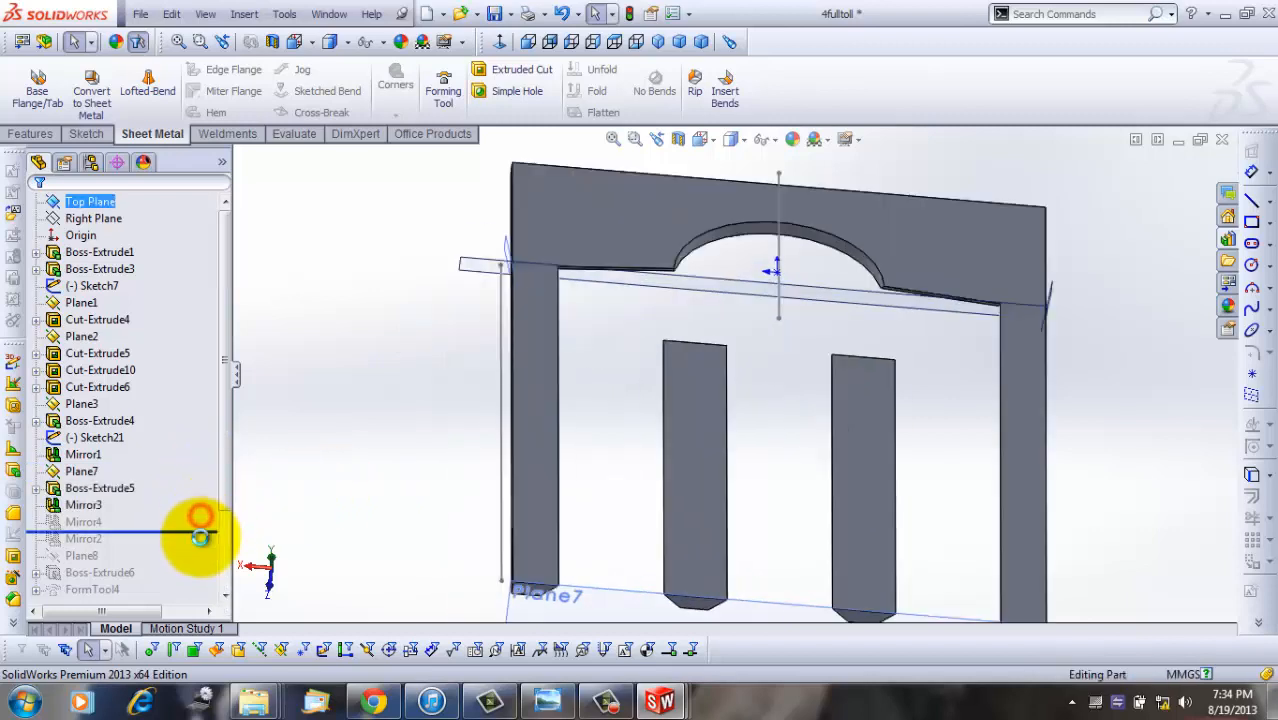
scroll(285, 492, "up", 6)
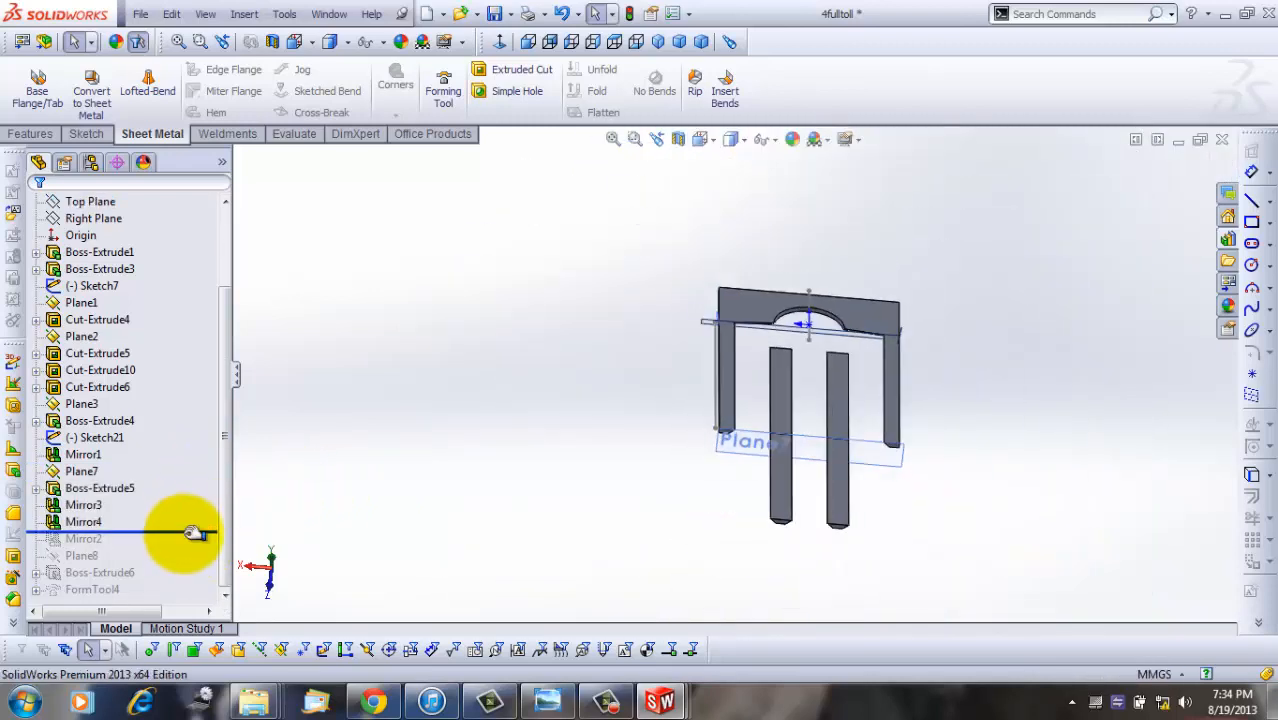
left_click_drag(197, 530, 232, 578)
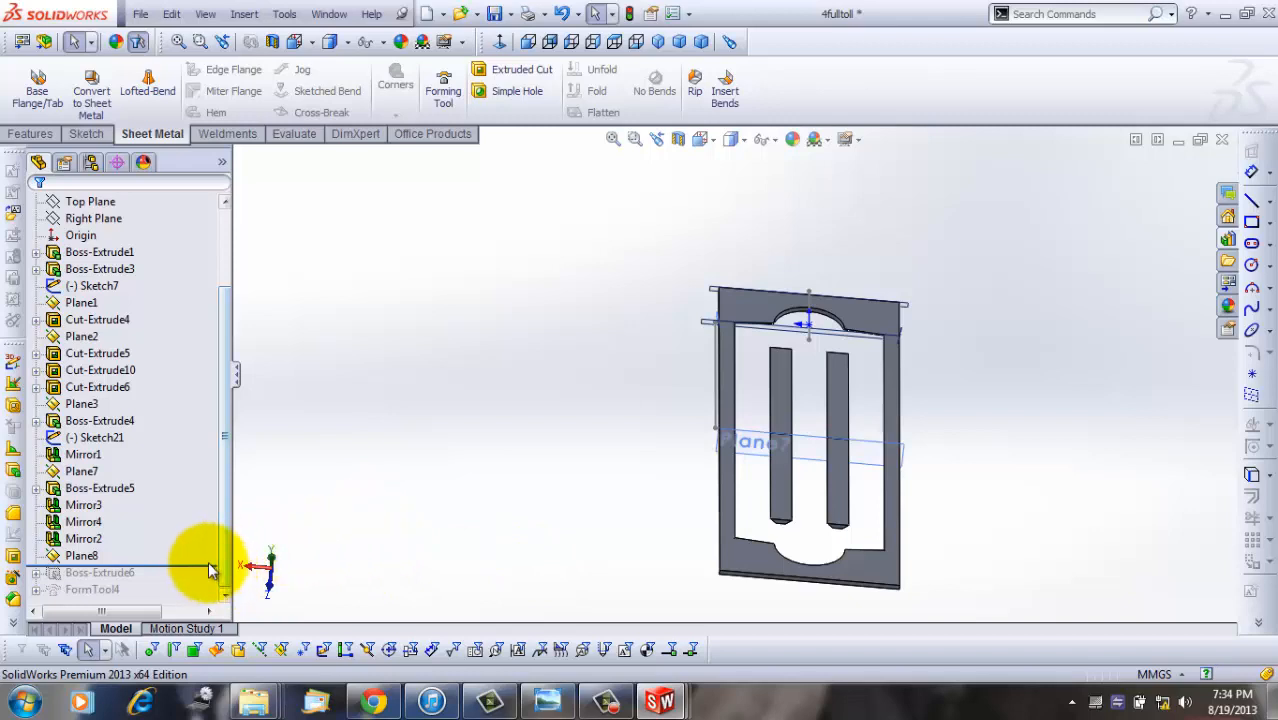
left_click_drag(215, 565, 212, 584)
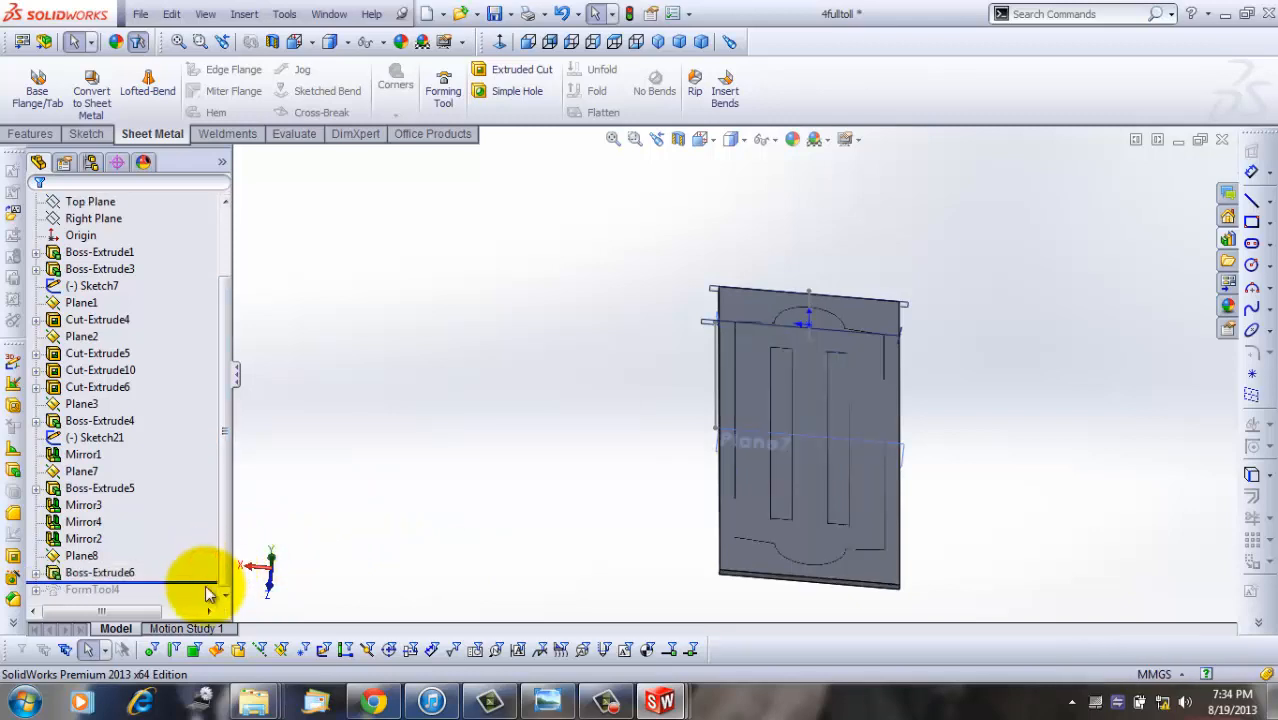
middle_click_drag(904, 494, 690, 515)
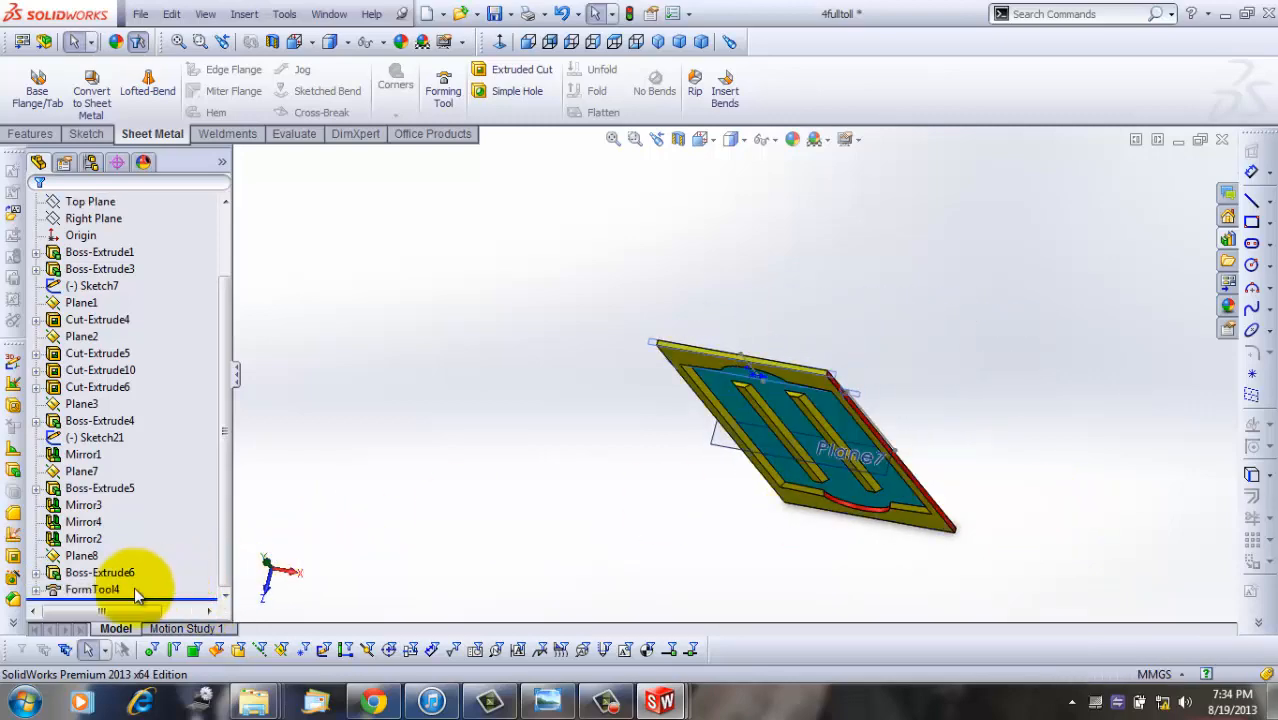
Step: Open FormTool4 for editing and examine its stopping face and faces to remove around the plate
right_click(84, 590)
left_click(105, 340)
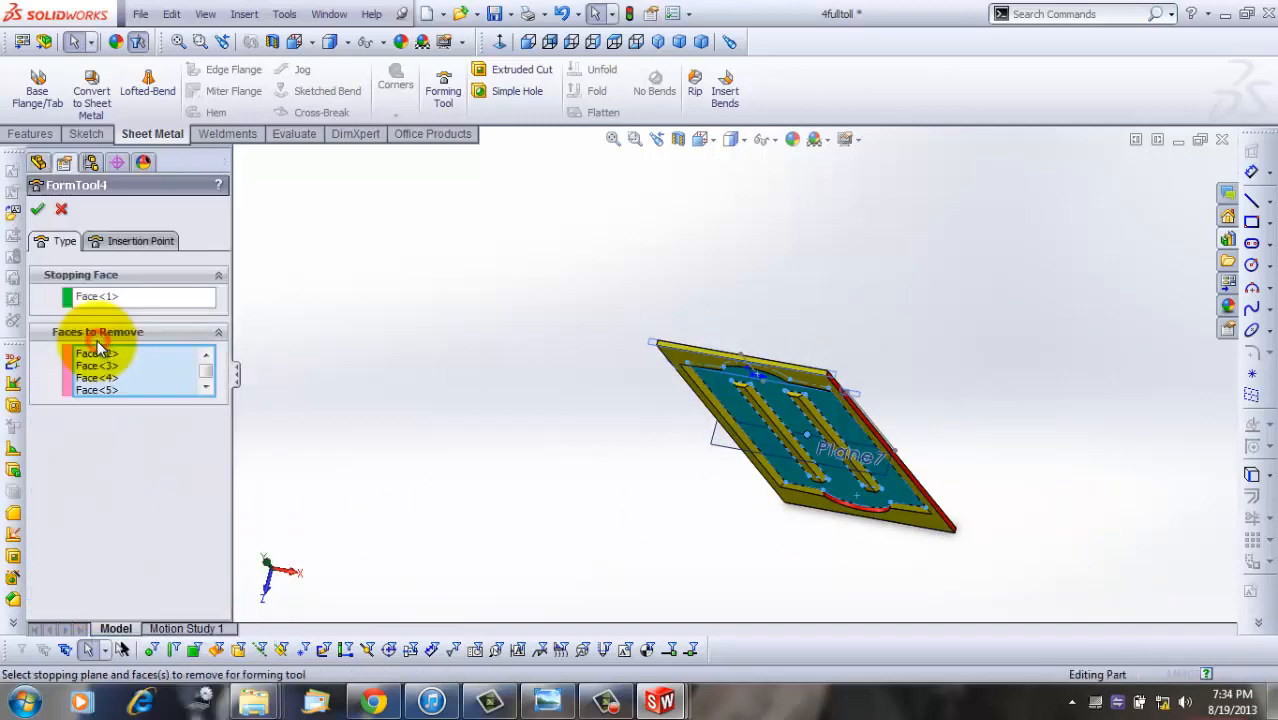
middle_click_drag(979, 396, 633, 401)
scroll(629, 420, "down", 2)
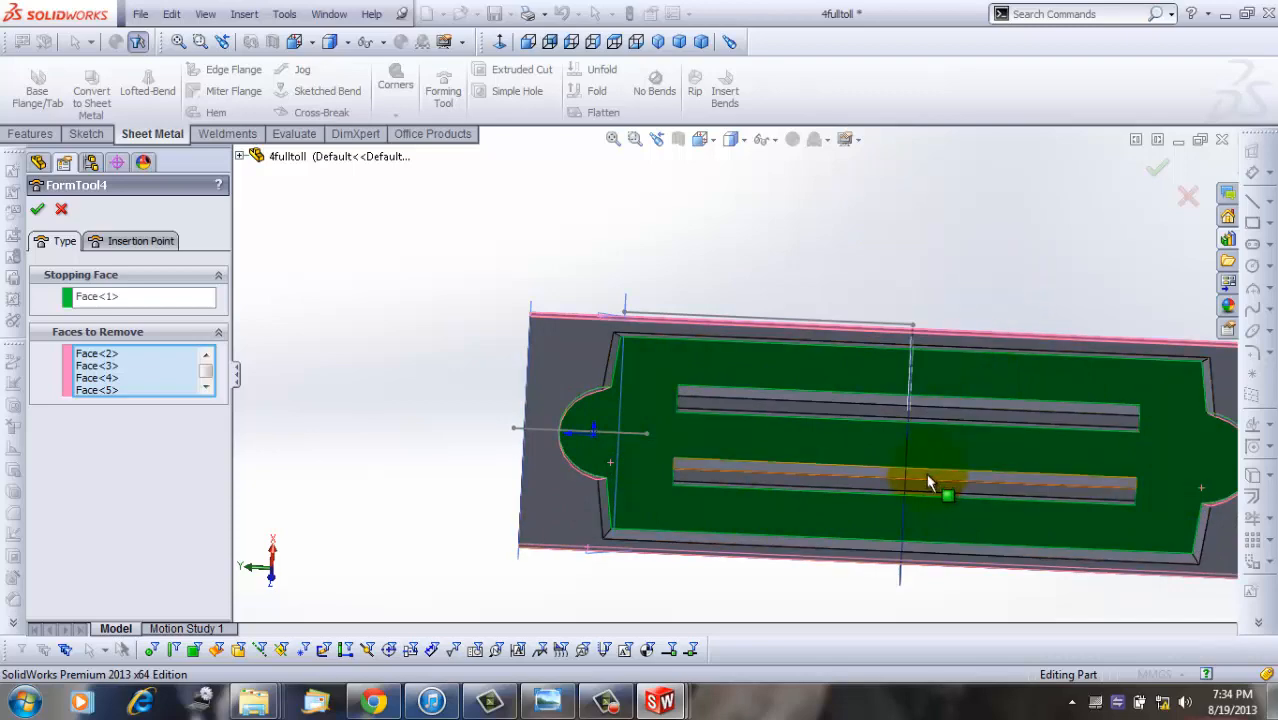
middle_click_drag(778, 268, 735, 338)
scroll(630, 356, "down", 4)
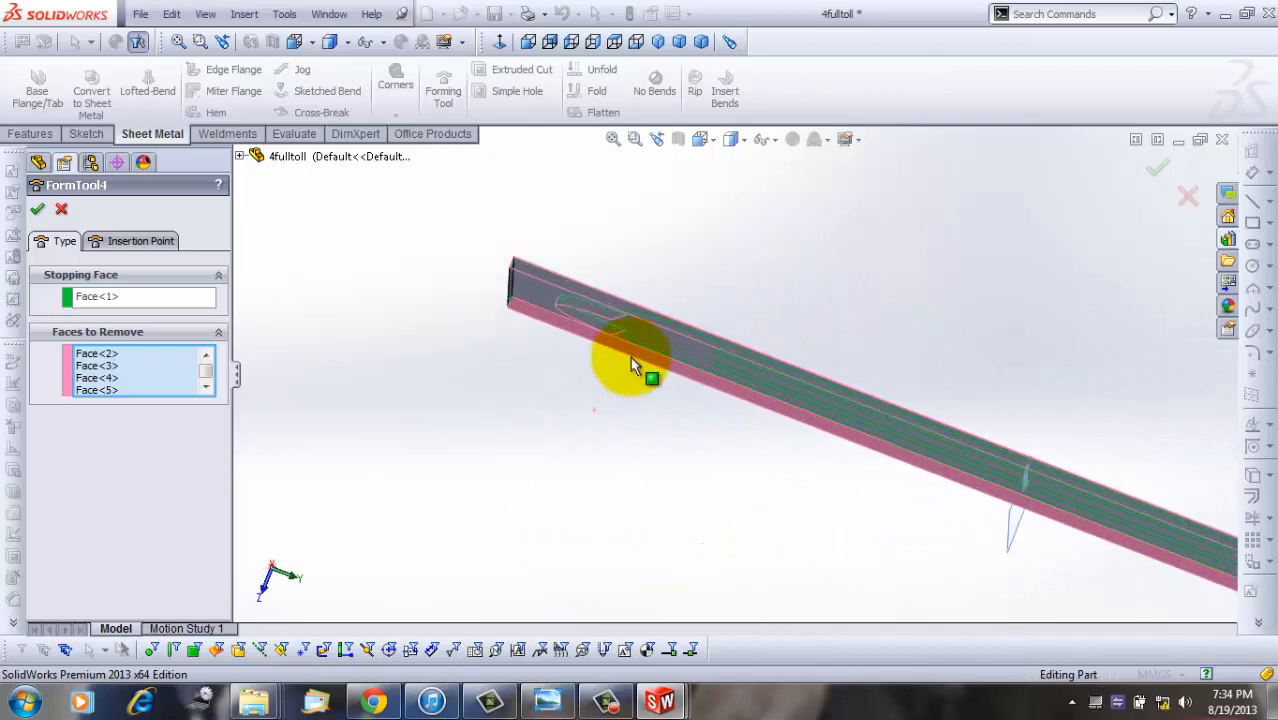
Step: Examine FormTool4's insertion point and orientation sketch on the stopping face, and leave the definition without changes
left_click(168, 247)
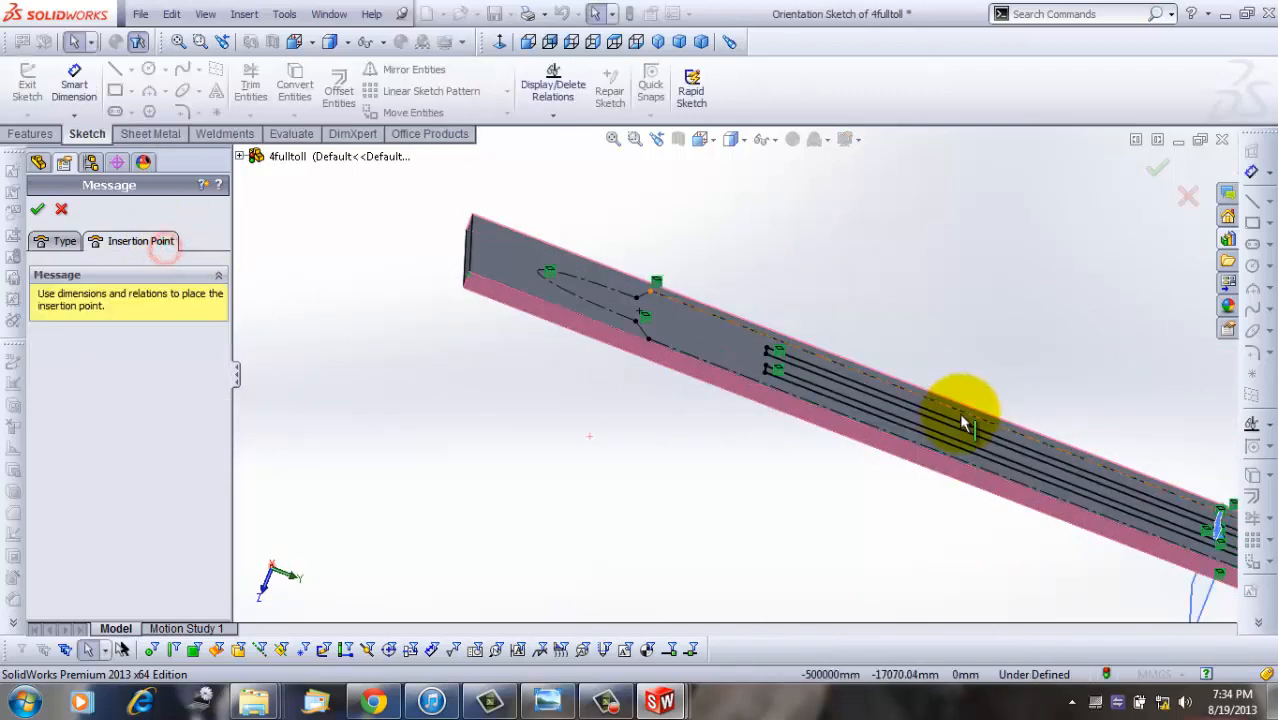
mouse_move(964, 420)
middle_mouse_down()
mouse_move(853, 340)
mouse_move(804, 260)
mouse_move(833, 300)
mouse_move(1061, 302)
mouse_move(1135, 242)
middle_mouse_up()
scroll(1030, 455, "down", 2)
scroll(1085, 480, "up", 7)
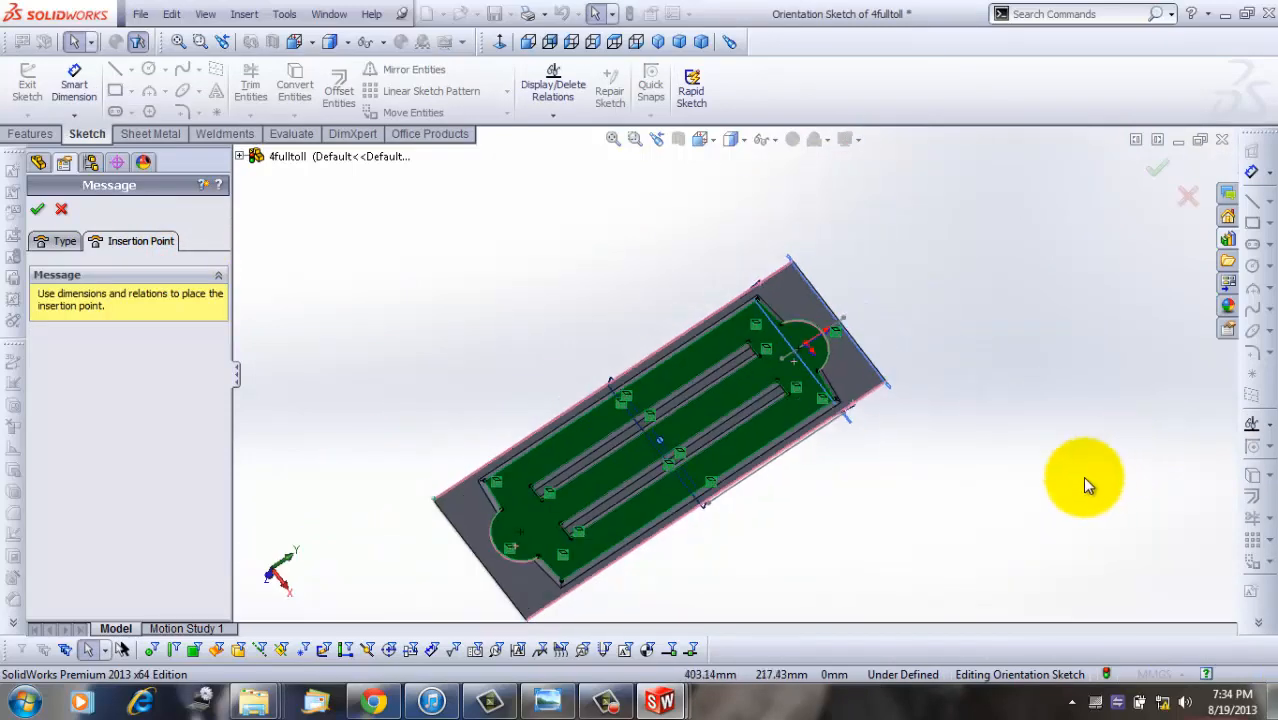
scroll(727, 423, "down", 6)
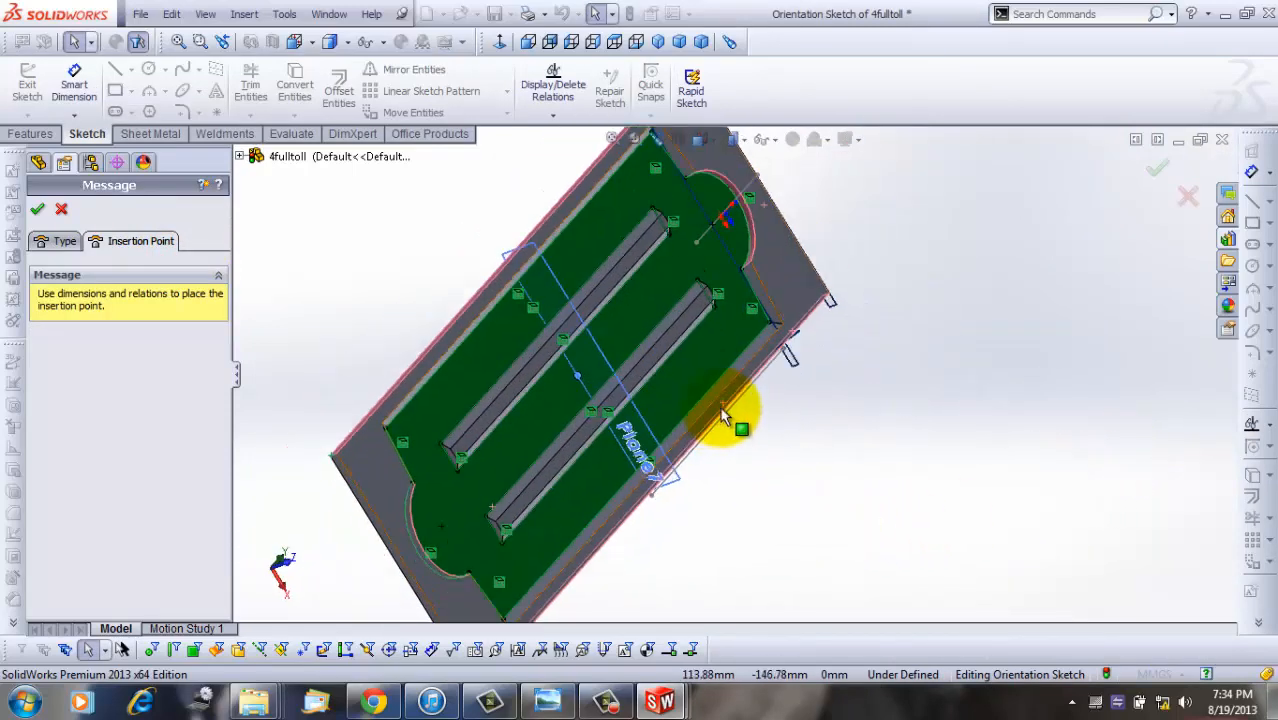
scroll(755, 423, "up", 4)
middle_click_drag(755, 423, 717, 441)
scroll(796, 245, "down", 5)
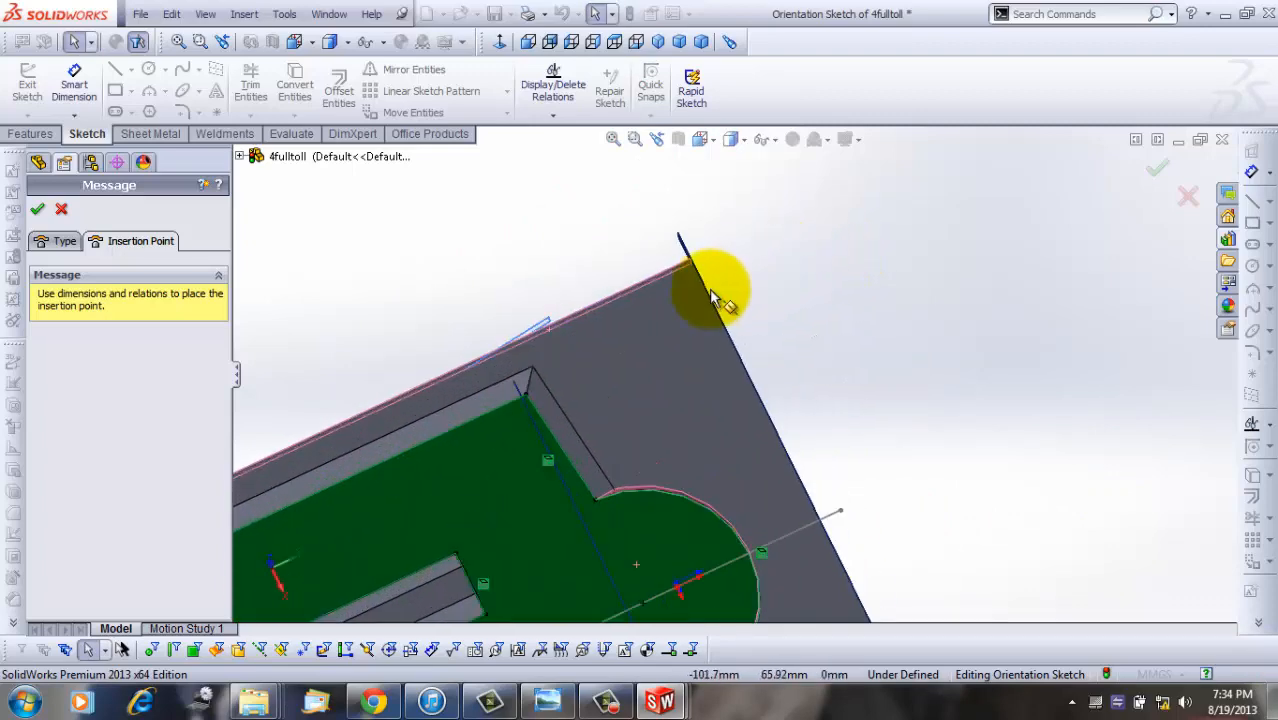
scroll(776, 384, "up", 6)
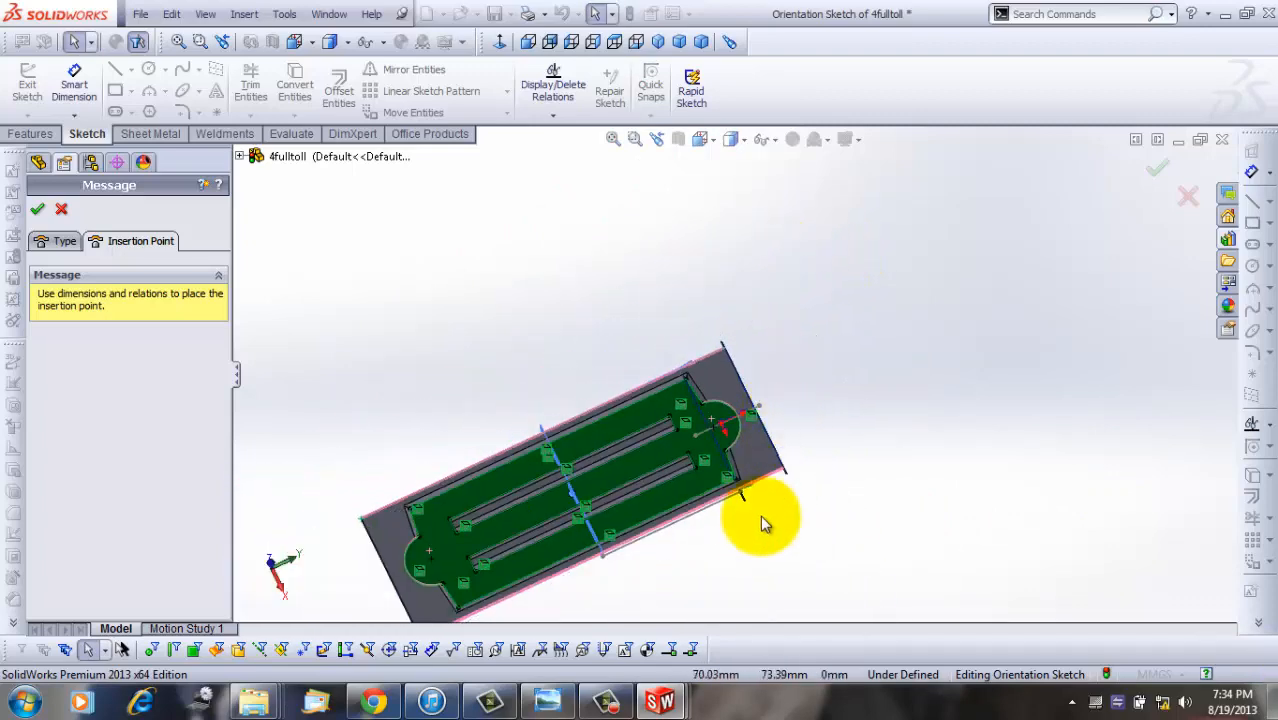
scroll(757, 539, "up", 2)
scroll(736, 465, "down", 5)
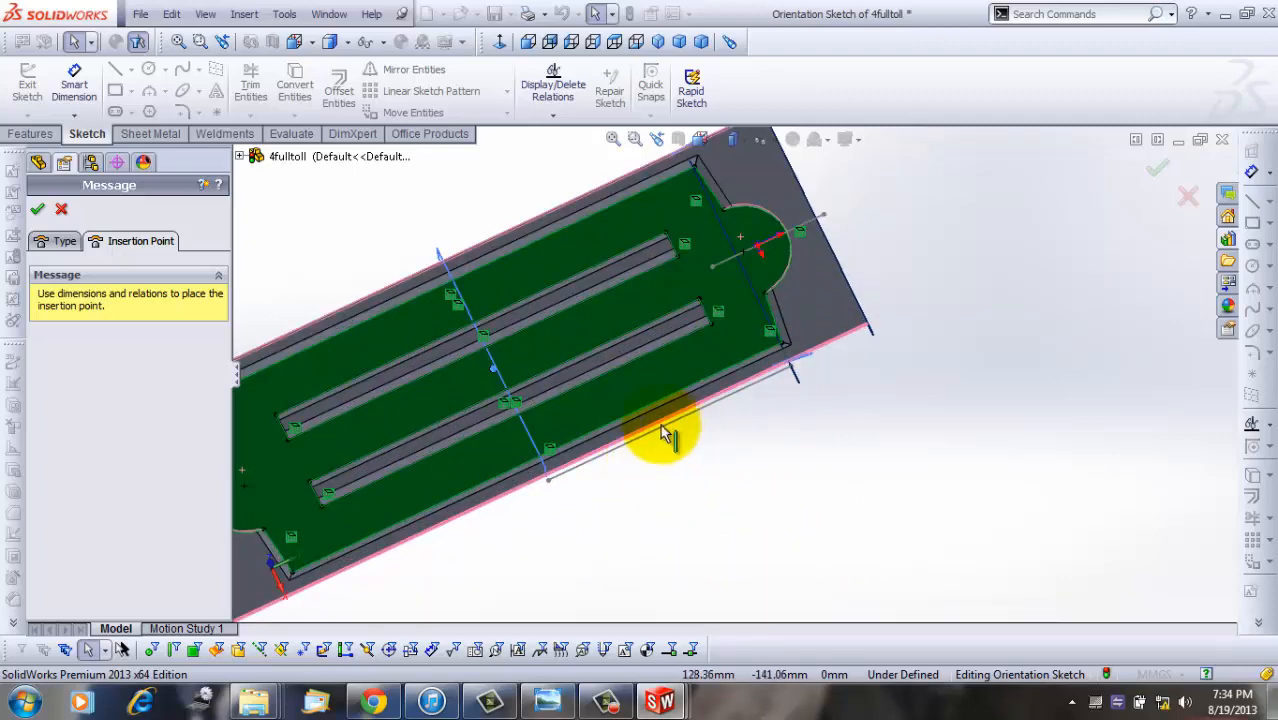
scroll(527, 390, "down", 2)
scroll(527, 390, "down", 4)
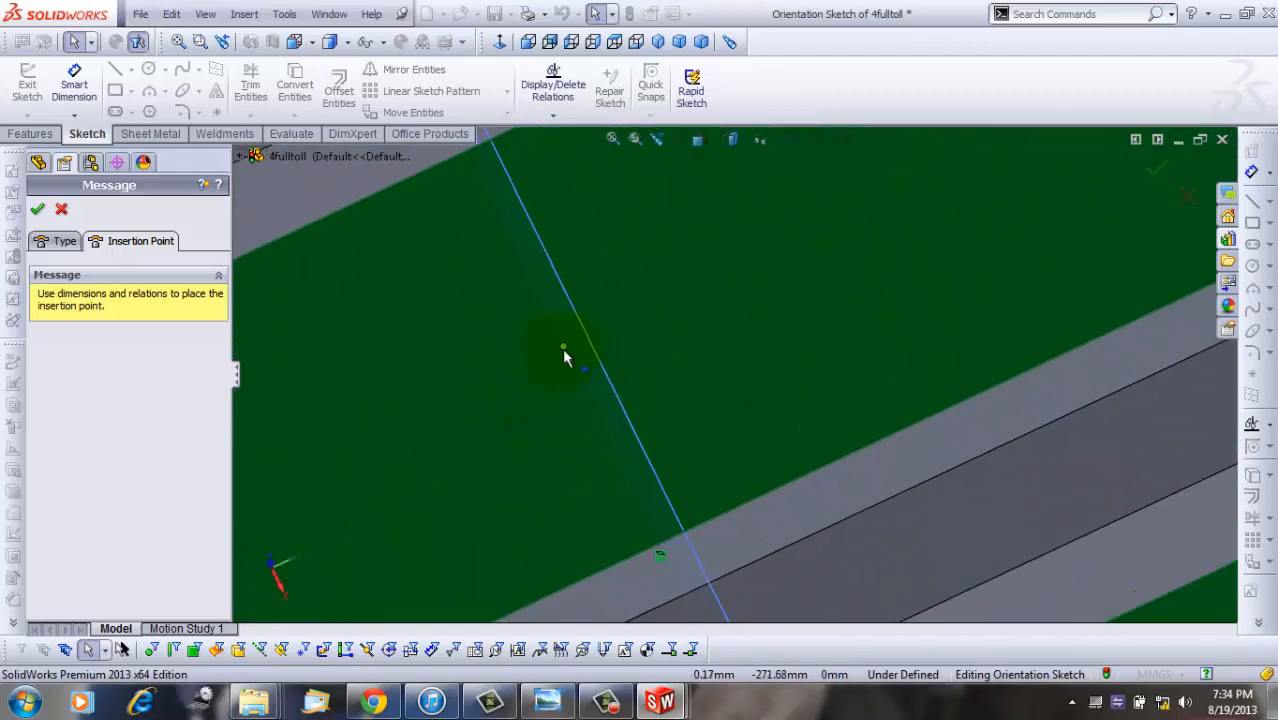
scroll(566, 352, "up", 6)
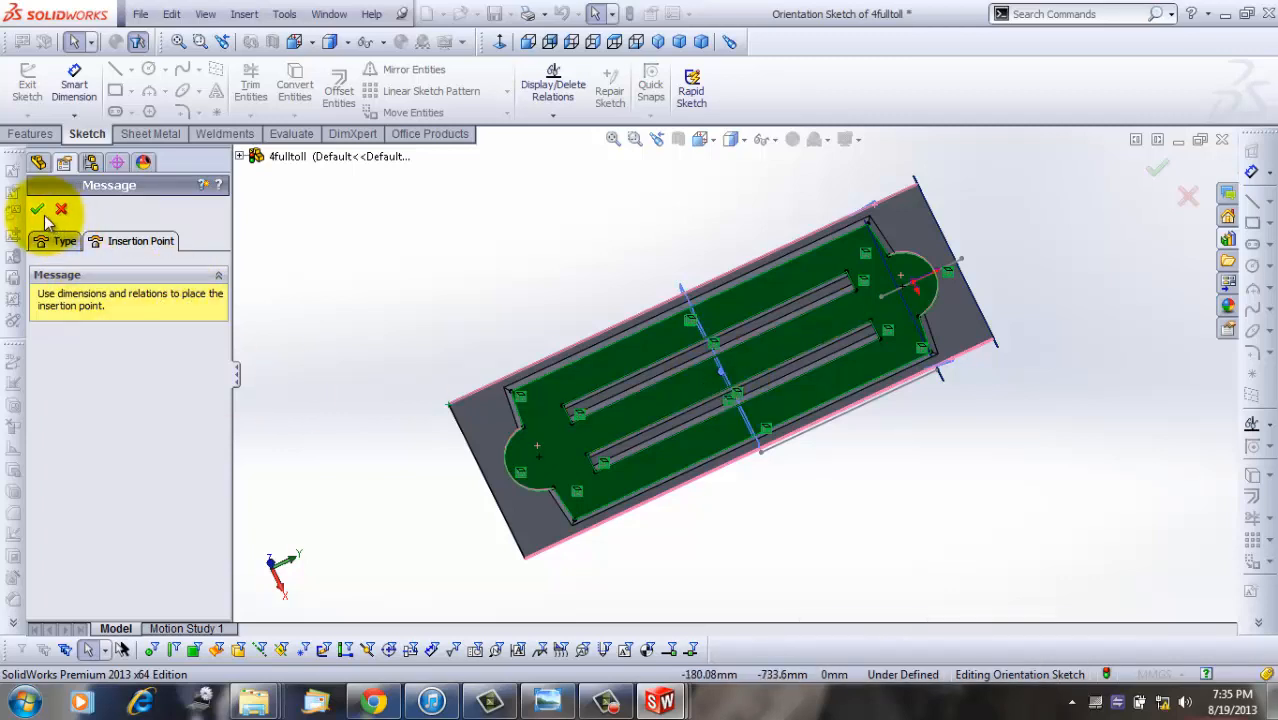
left_click(1188, 198)
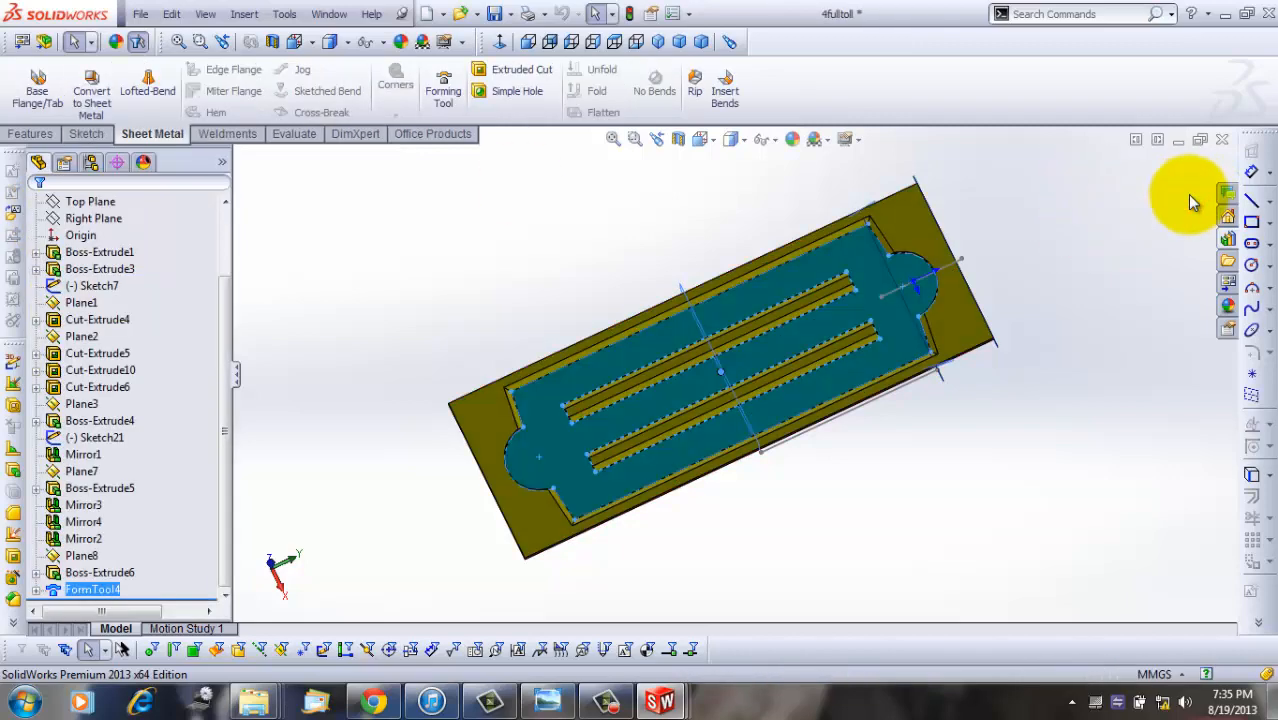
Step: Close the 4fulltoll part and undo the frontFormTool placement on the base flange plate in Part1
left_click(1223, 140)
left_click(641, 386)
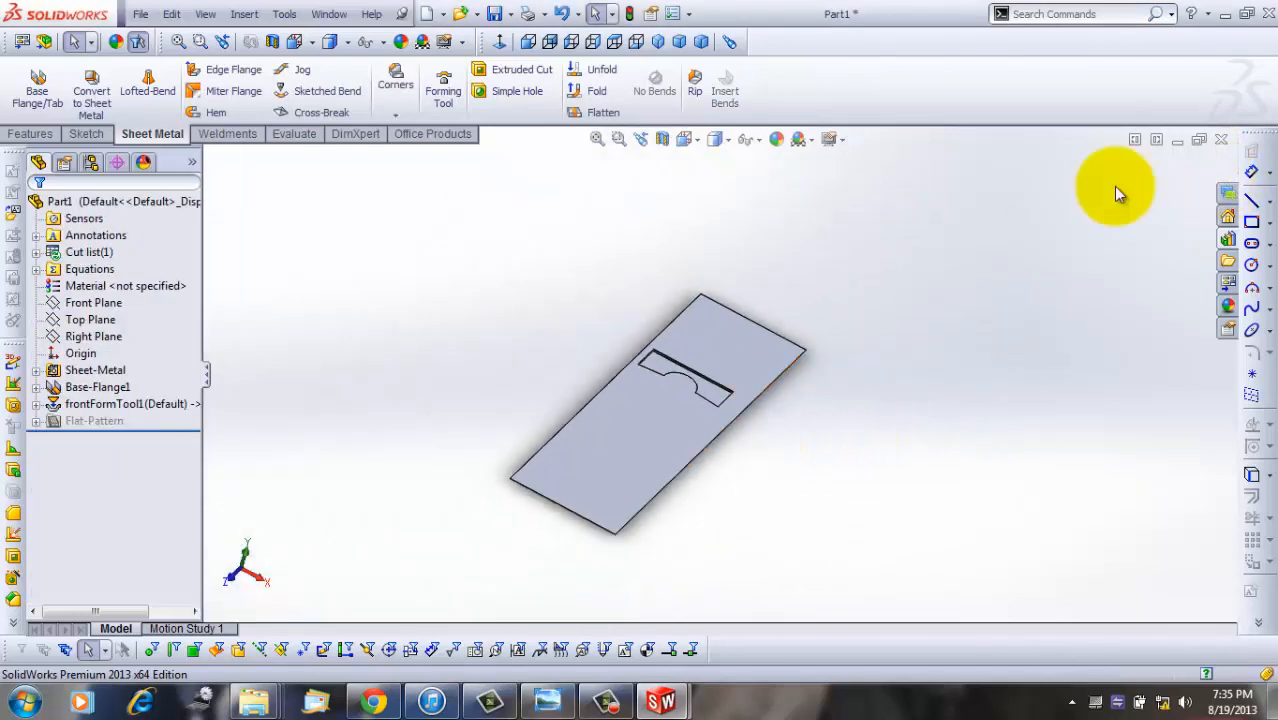
left_click(562, 13)
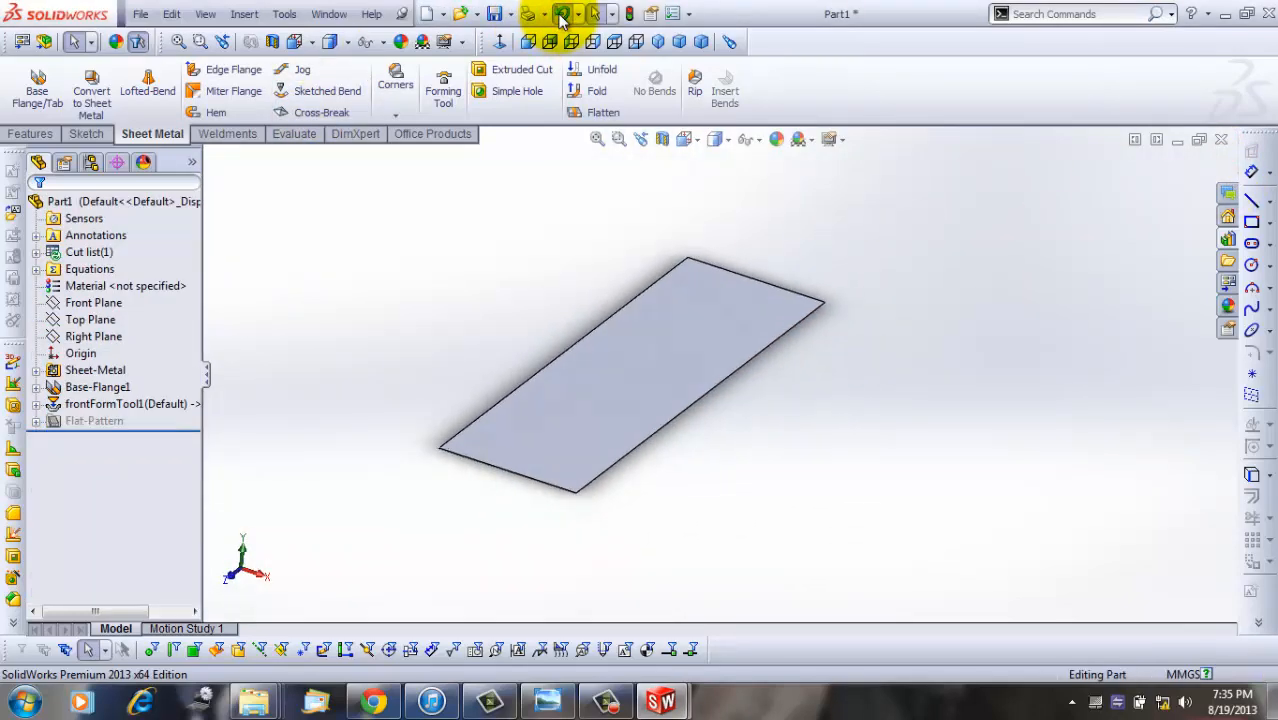
scroll(718, 362, "down", 1)
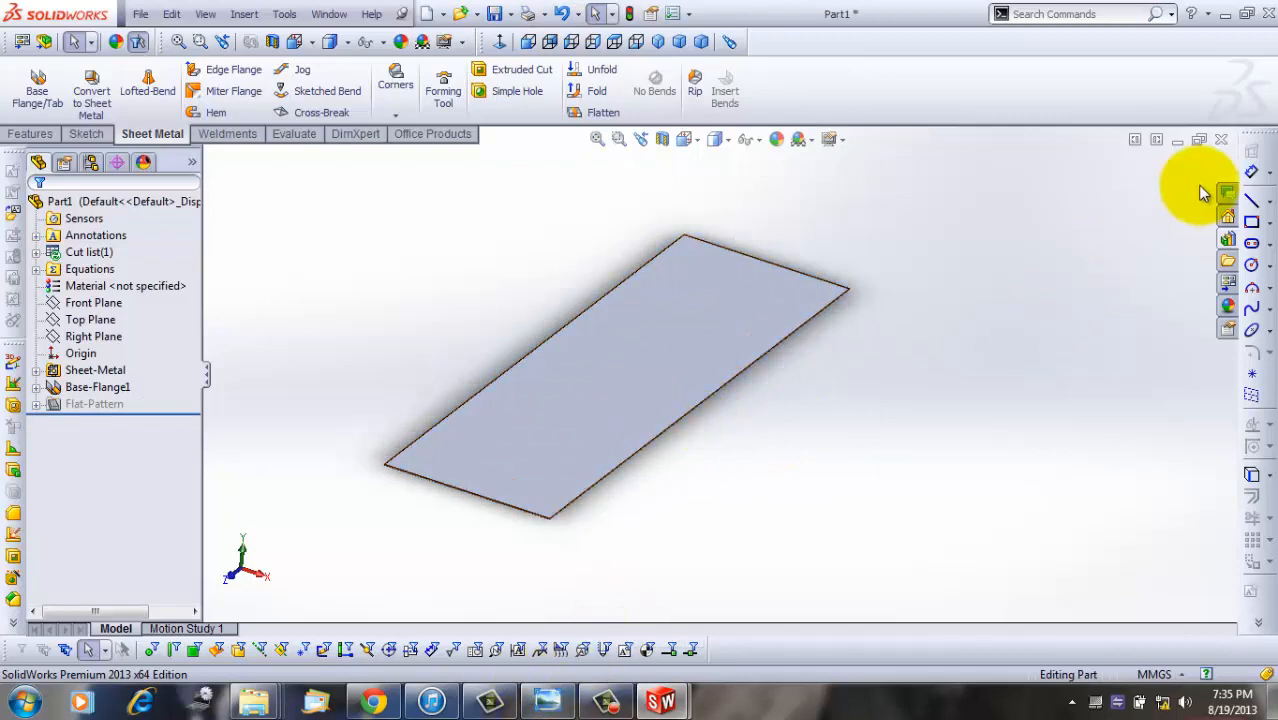
Step: Bring up the finished FinalElement228 part and examine its arched end collars, long ribs and raised border
left_click(1177, 139)
left_click(118, 614)
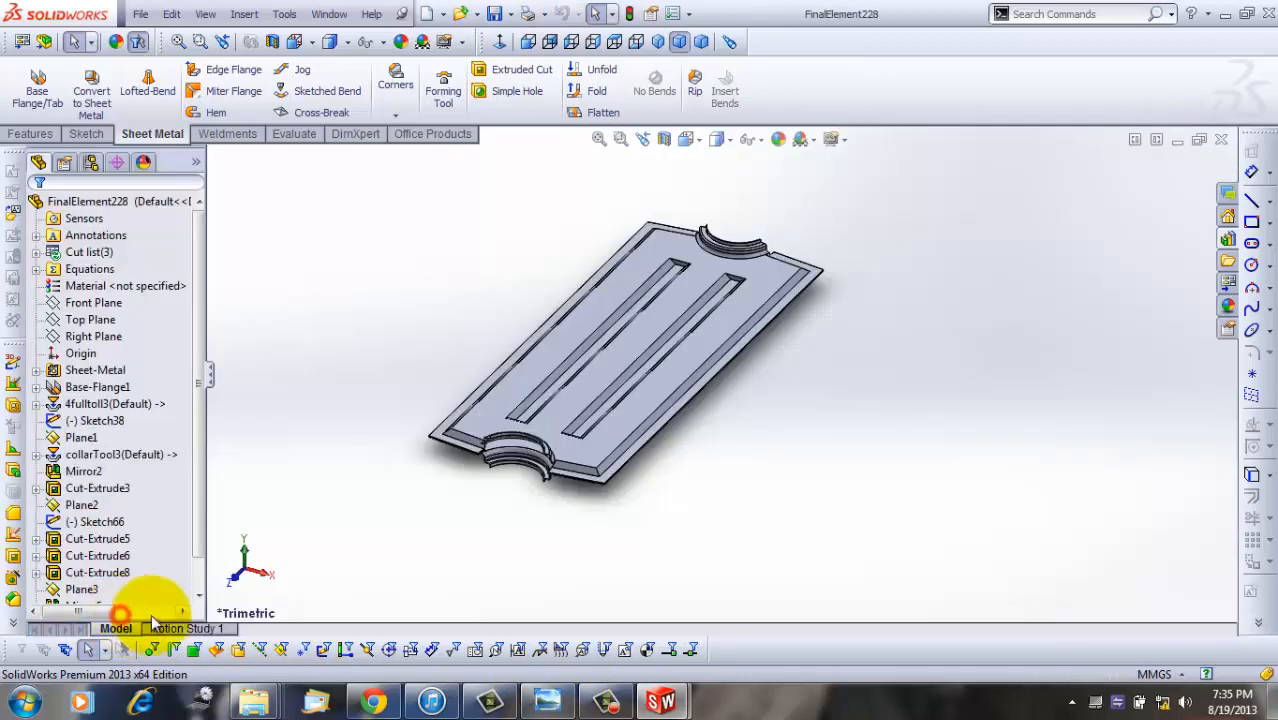
scroll(620, 400, "down", 5)
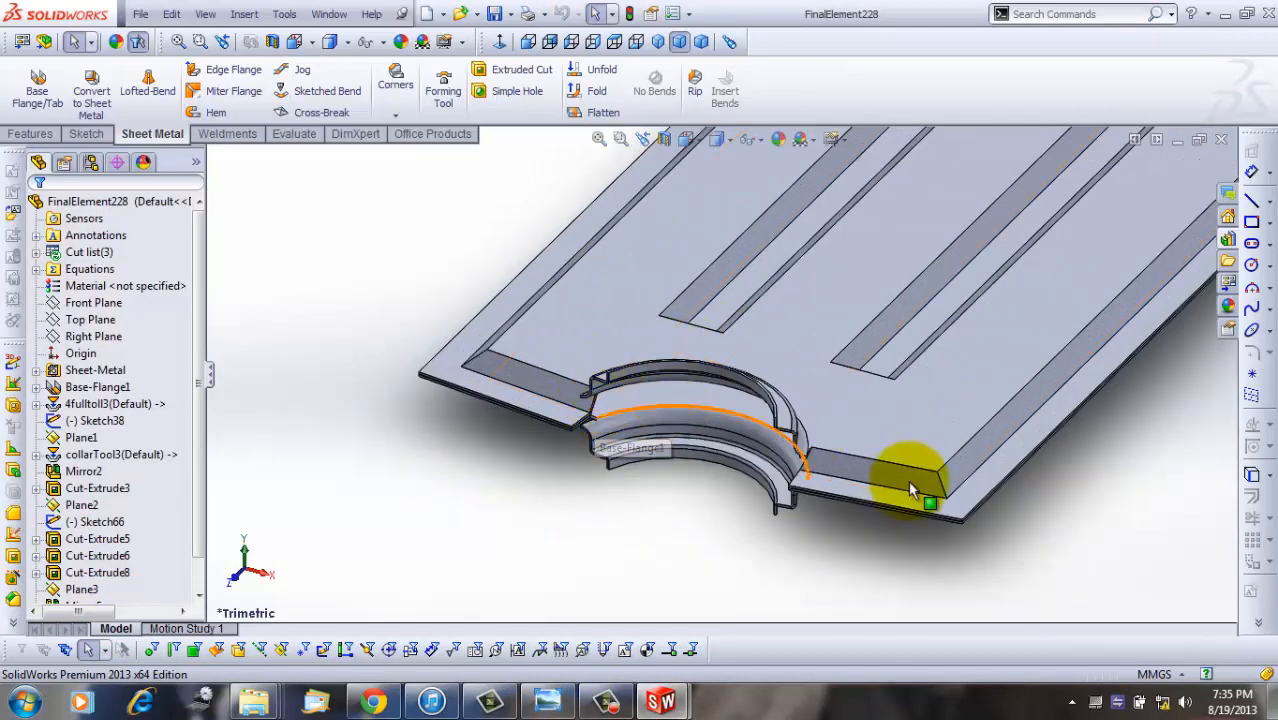
middle_click_drag(910, 490, 741, 378)
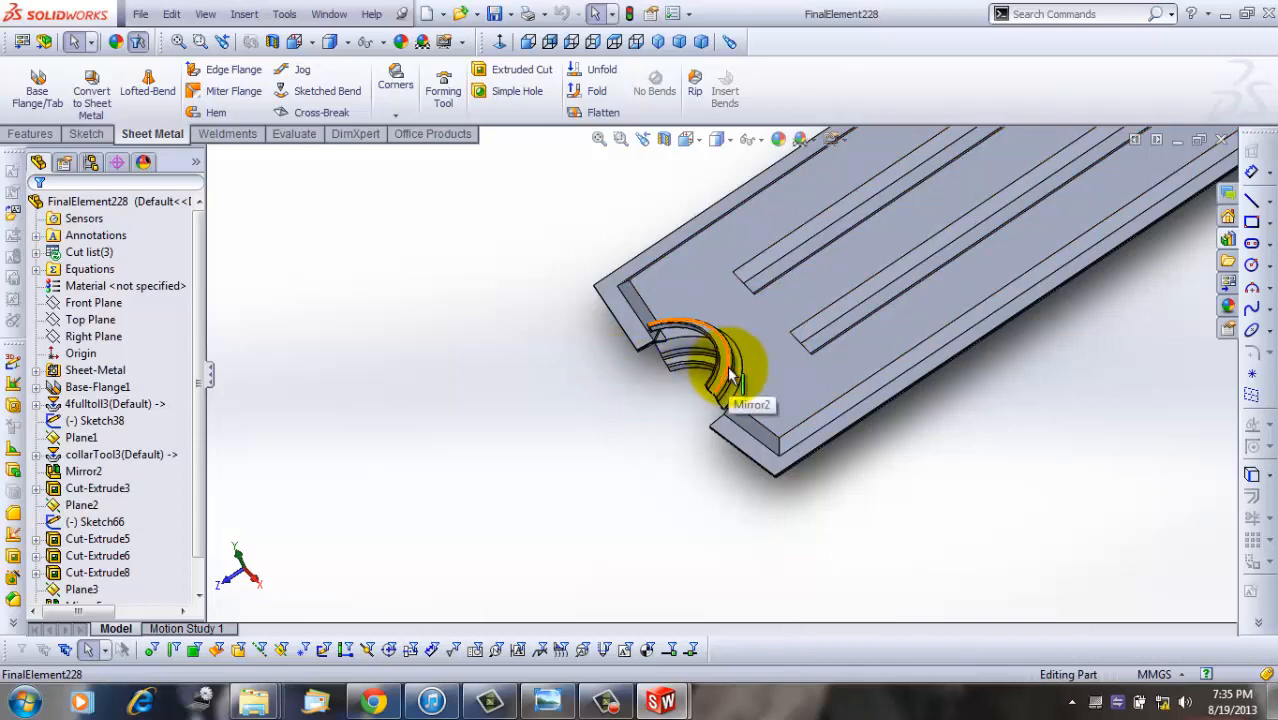
scroll(740, 375, "up", 3)
scroll(749, 333, "down", 8)
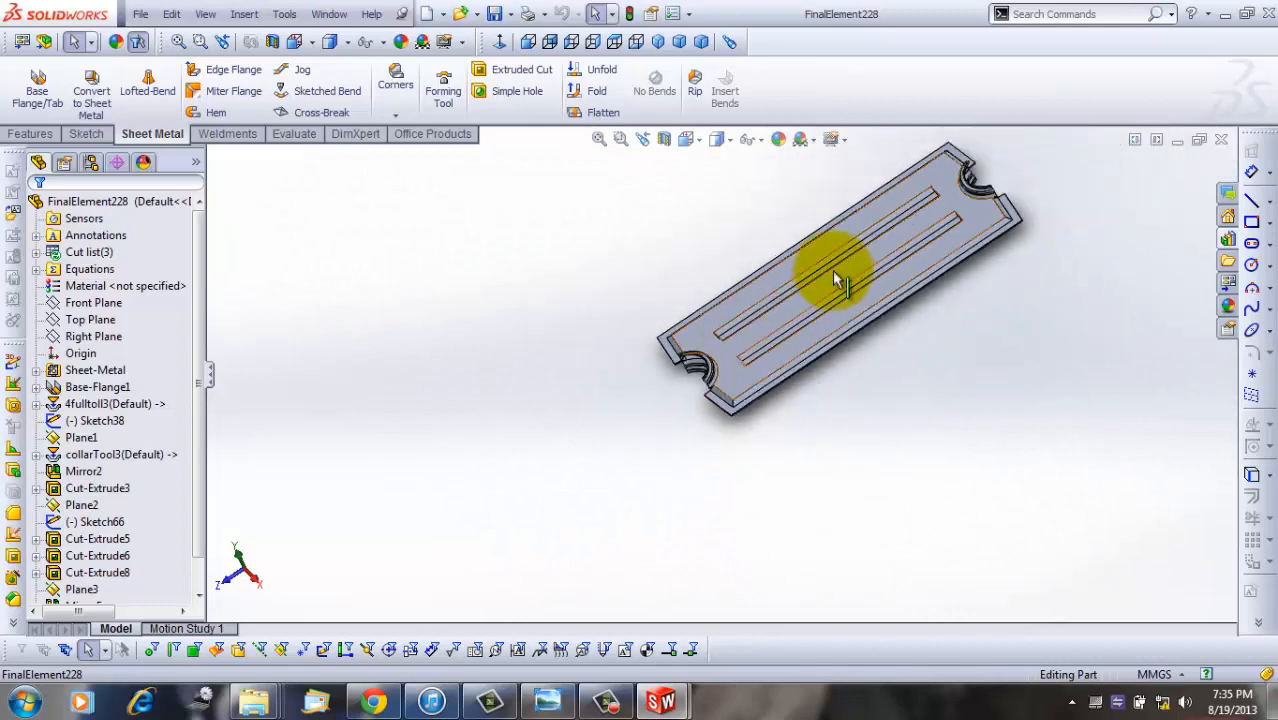
scroll(742, 386, "up", 4)
scroll(742, 386, "up", 2)
scroll(651, 447, "up", 3)
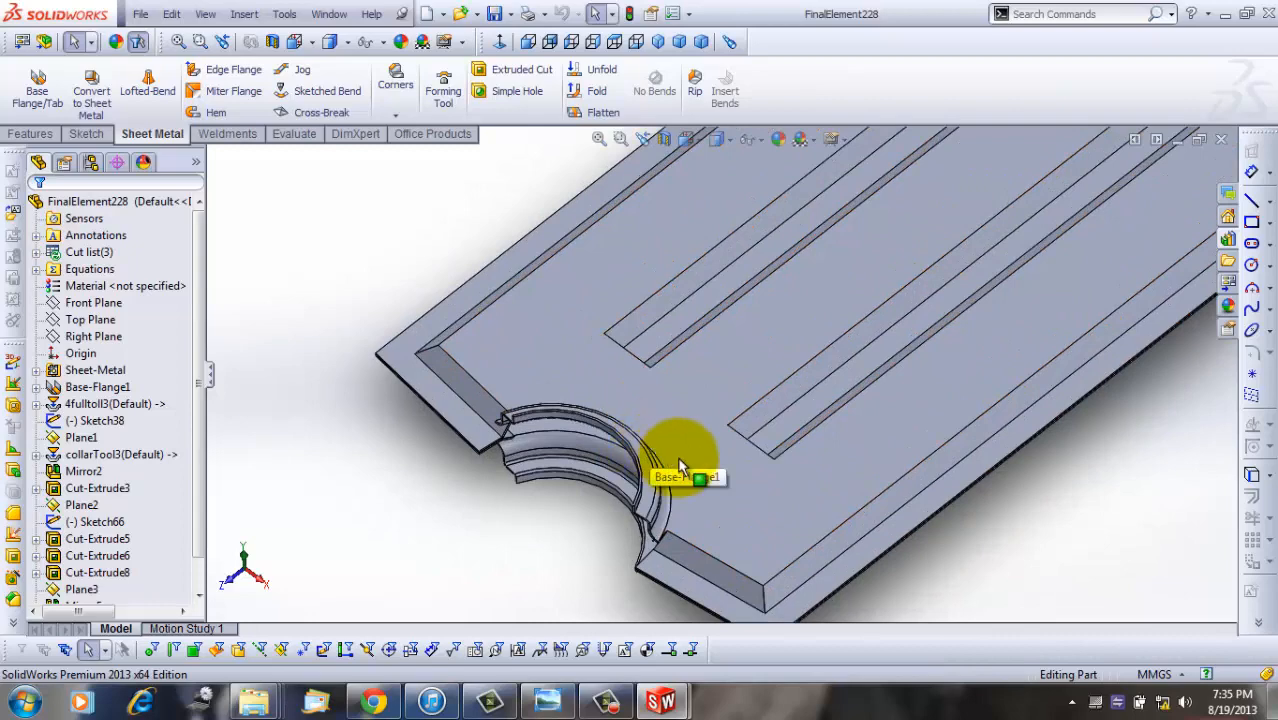
scroll(677, 456, "down", 5)
scroll(589, 510, "down", 4)
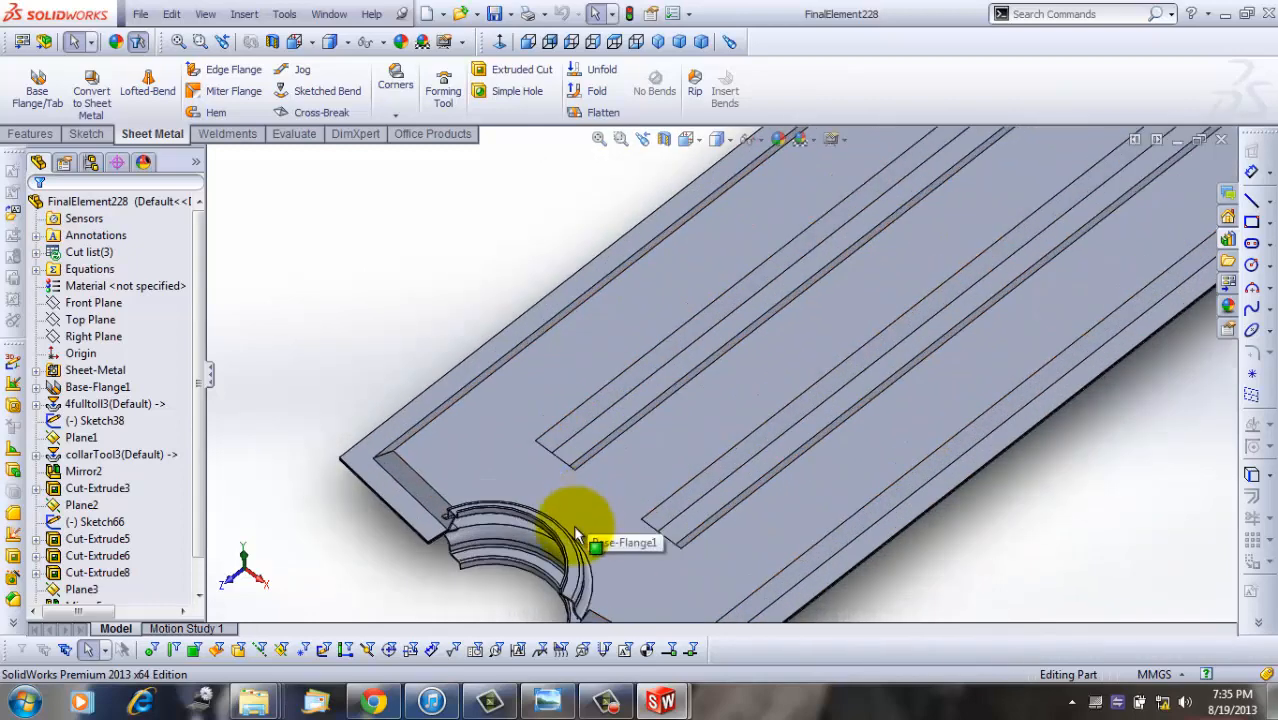
Step: Open the collarTool part from the Design Library's forming tools and examine its stepped half-round shape
left_click(1228, 219)
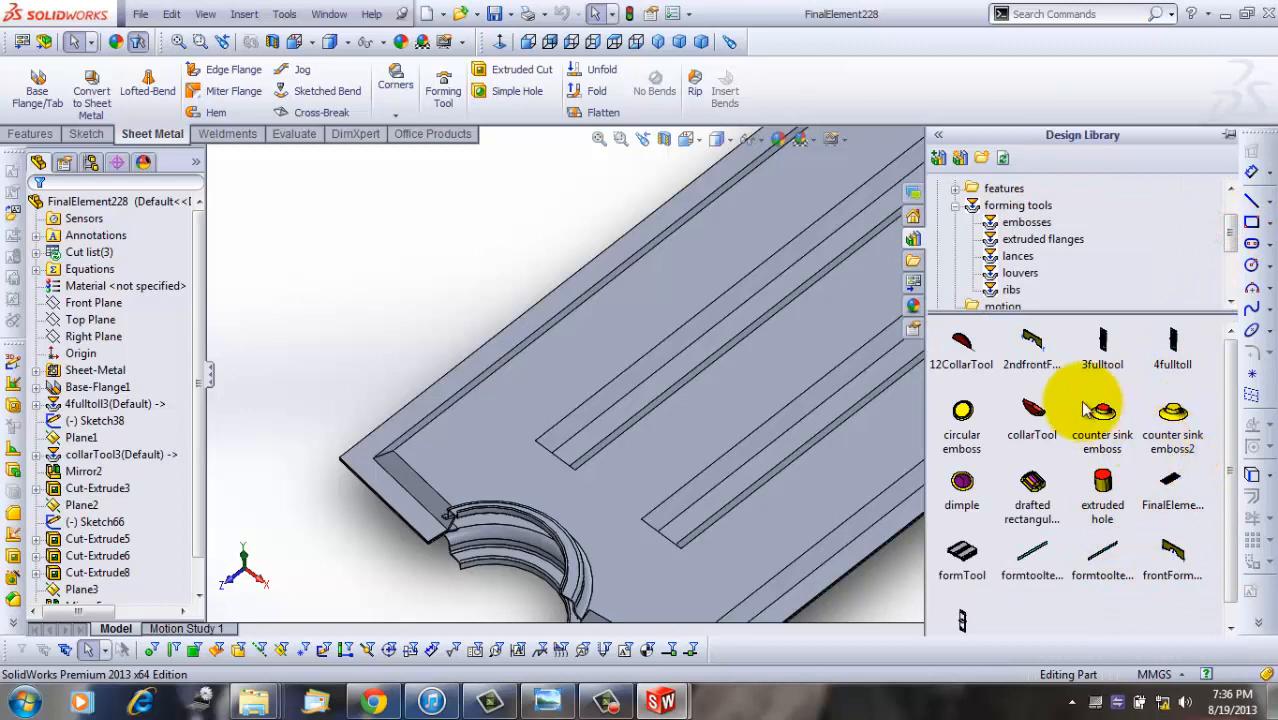
right_click(1040, 420)
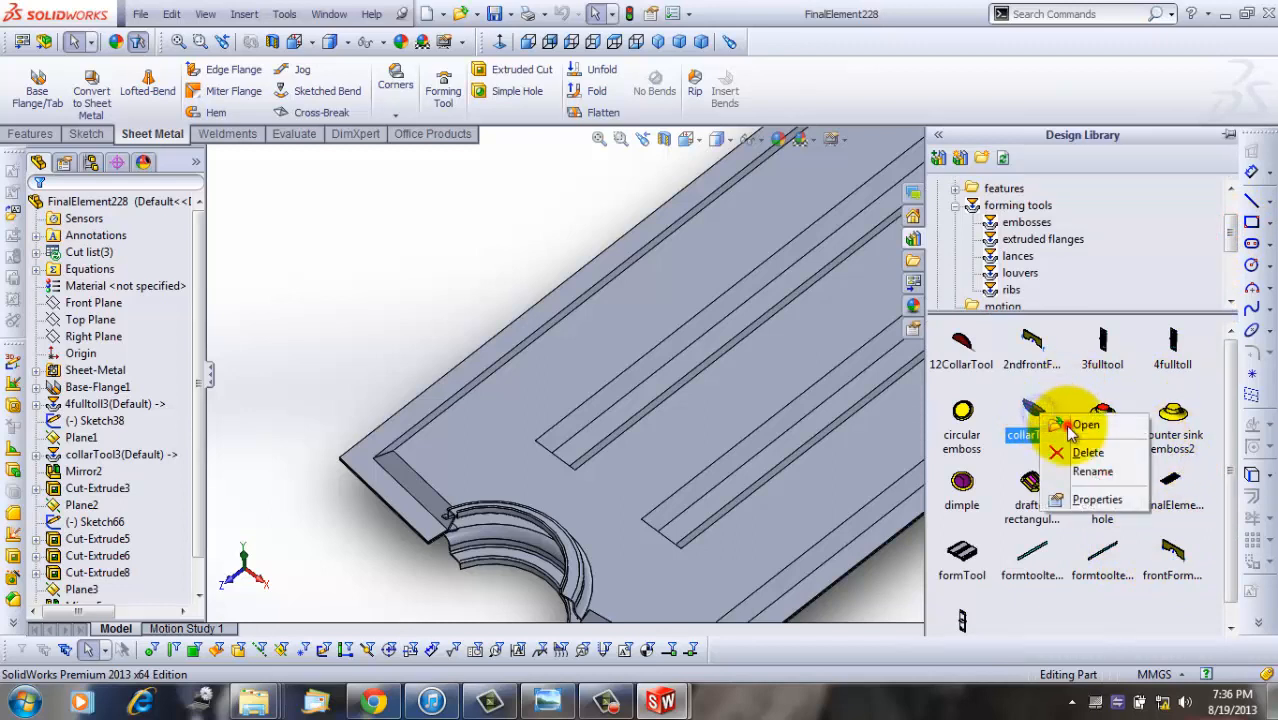
left_click(1077, 425)
scroll(785, 471, "up", 3)
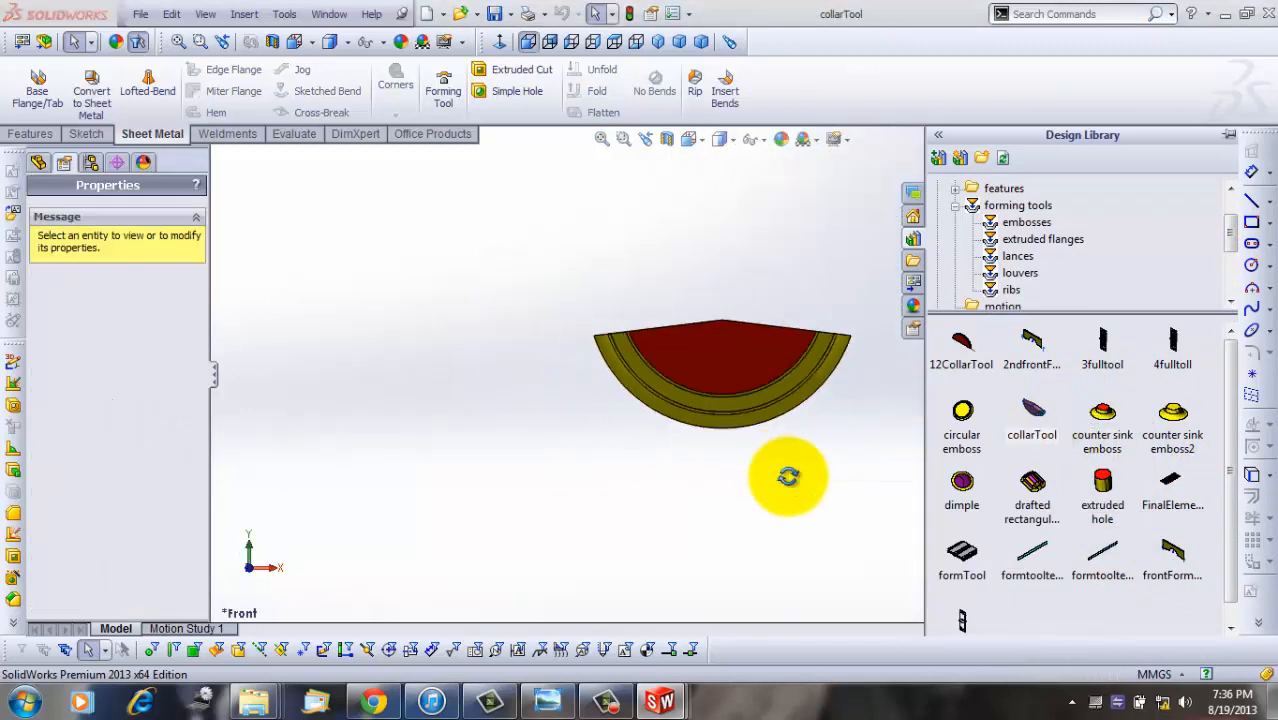
middle_click_drag(785, 471, 428, 320)
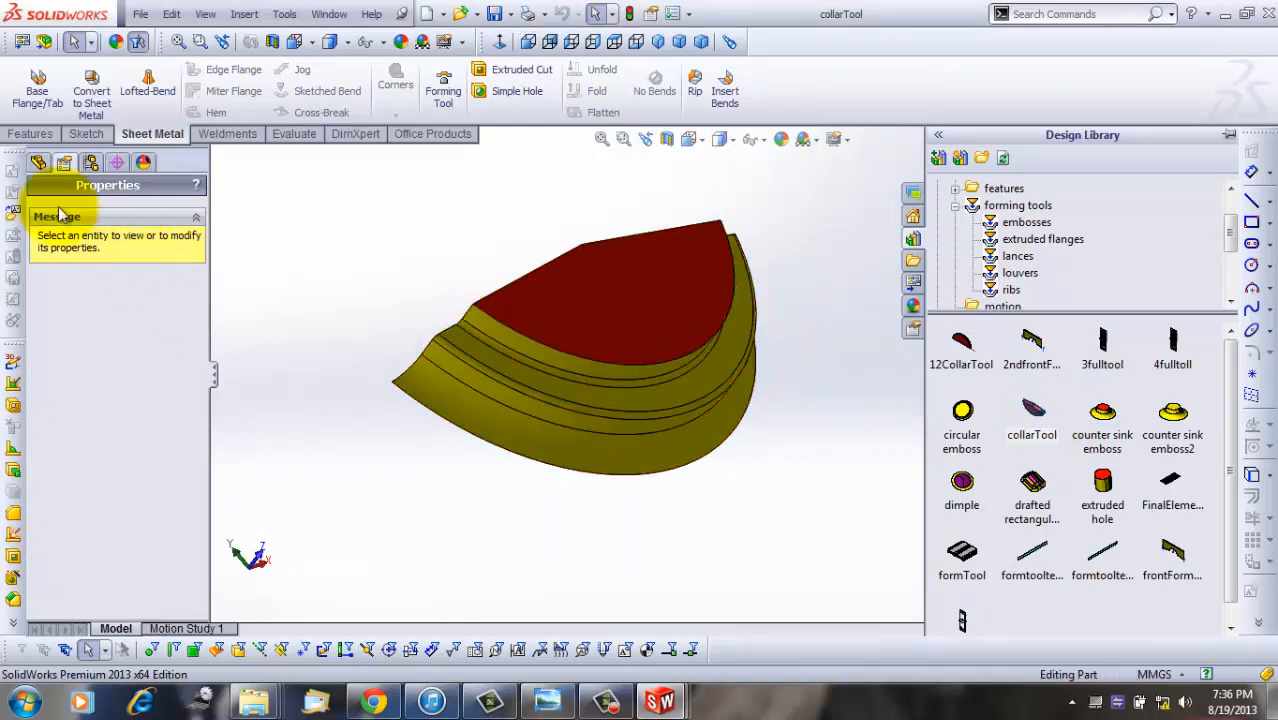
Step: Roll collarTool's feature history back to Boss-Extrude1 and forward through Cut-Extrude2 to review how the collar is built
left_click(39, 163)
left_click(100, 338)
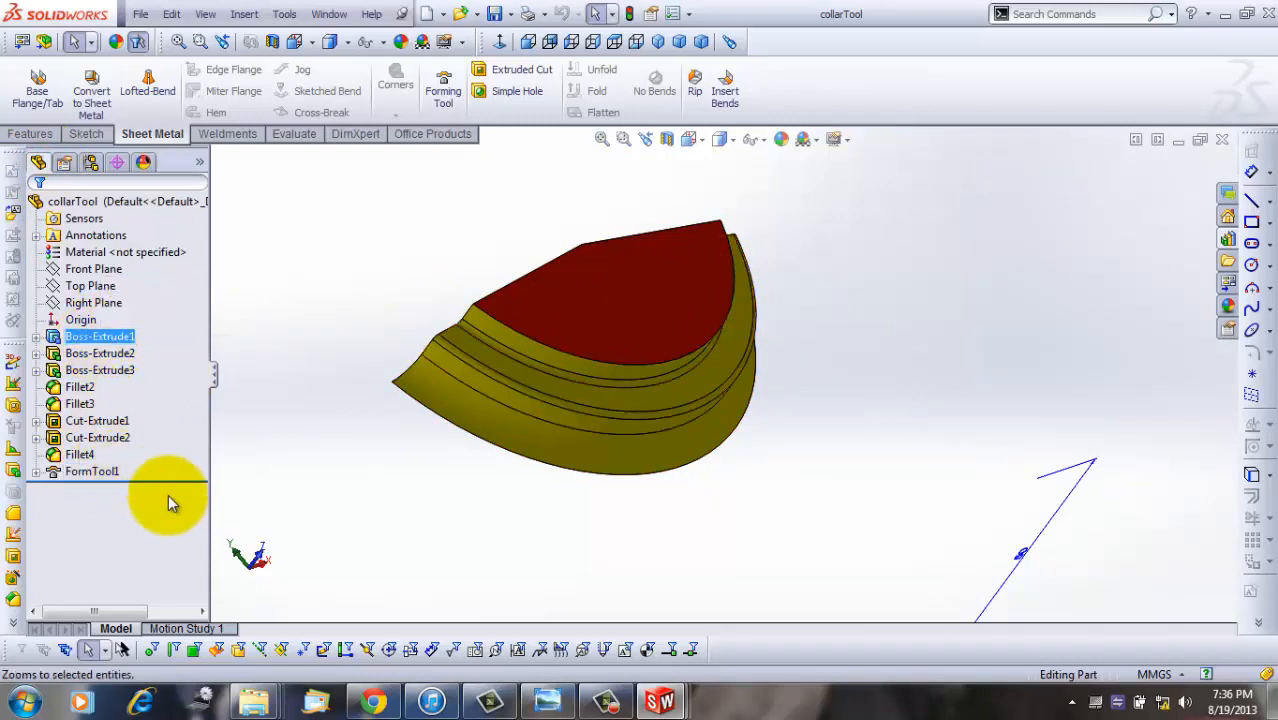
left_click_drag(176, 482, 187, 347)
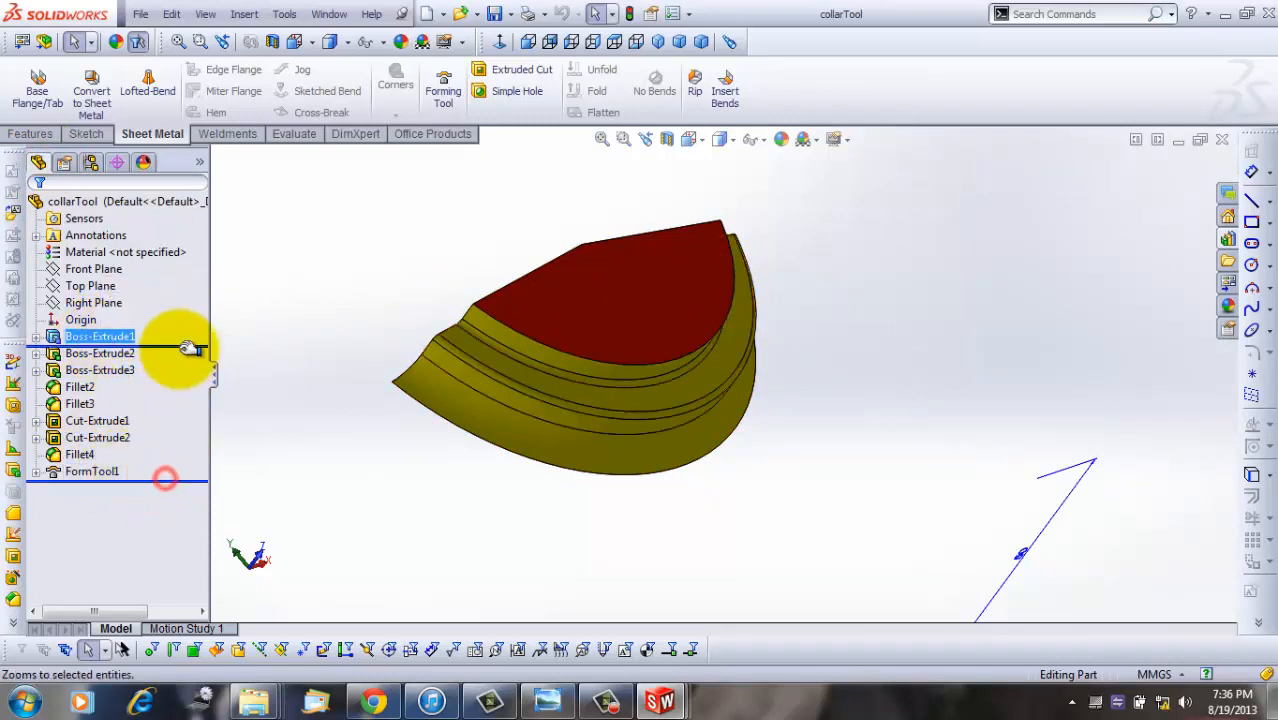
scroll(779, 396, "down", 5)
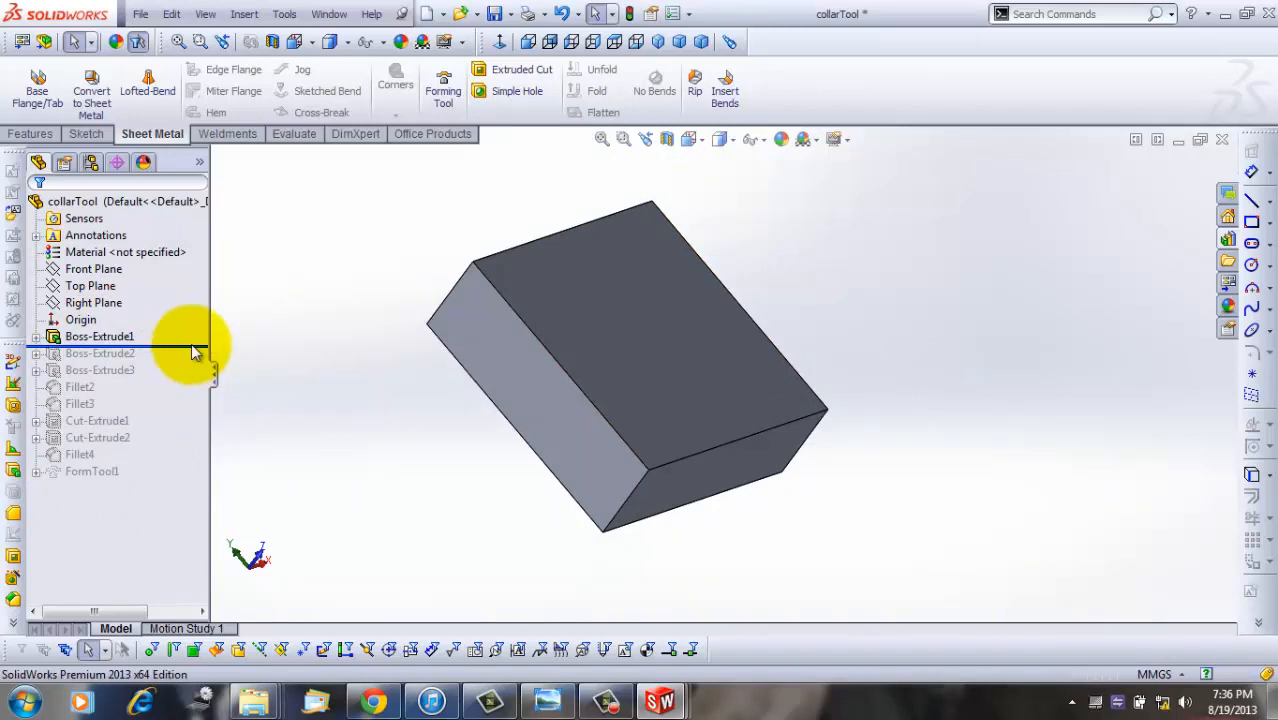
left_click_drag(203, 347, 197, 430)
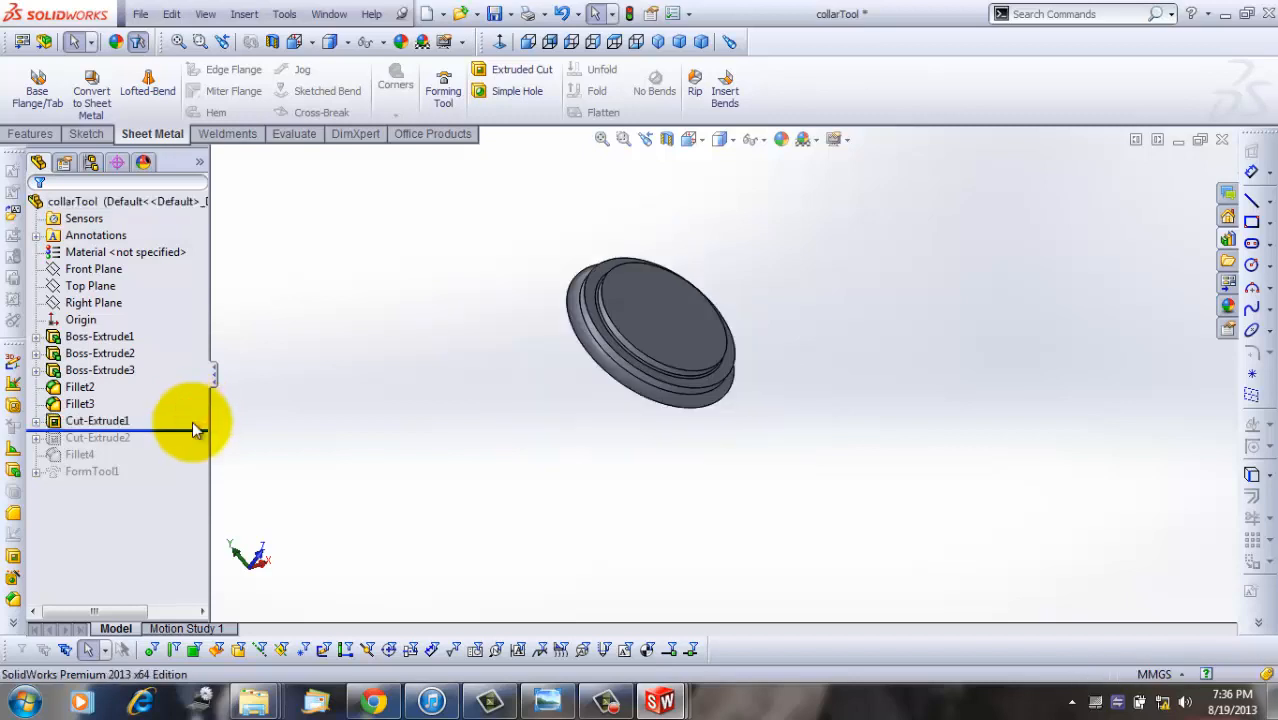
left_click(139, 422)
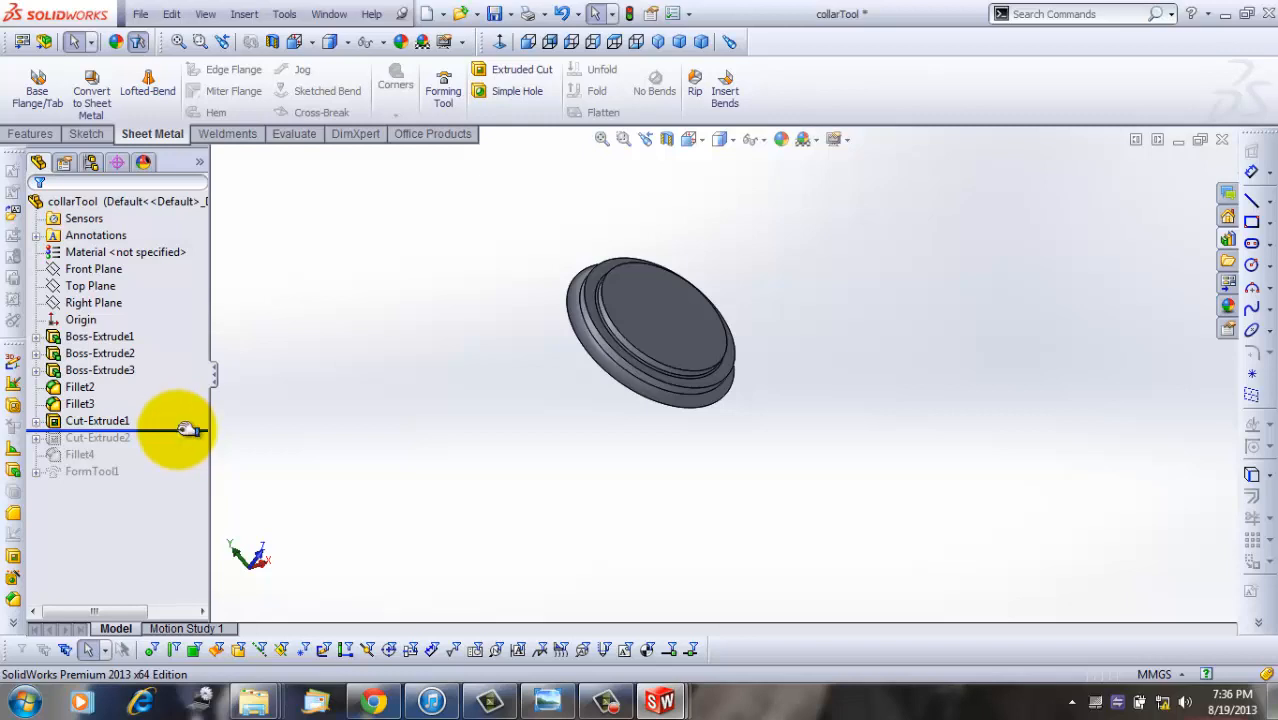
left_click_drag(188, 430, 179, 446)
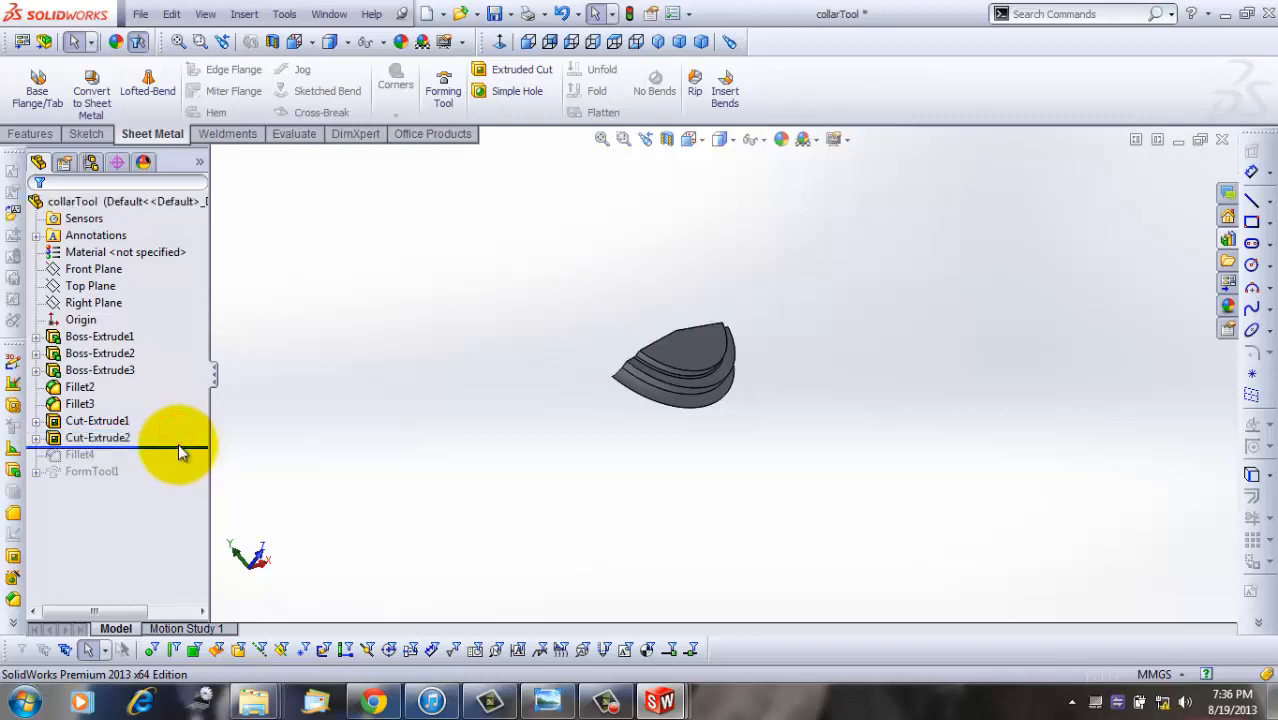
Step: Roll collarTool's history forward past Fillet4 and FormTool1, examining the half-round collar at each stage
middle_click_drag(565, 451, 742, 465)
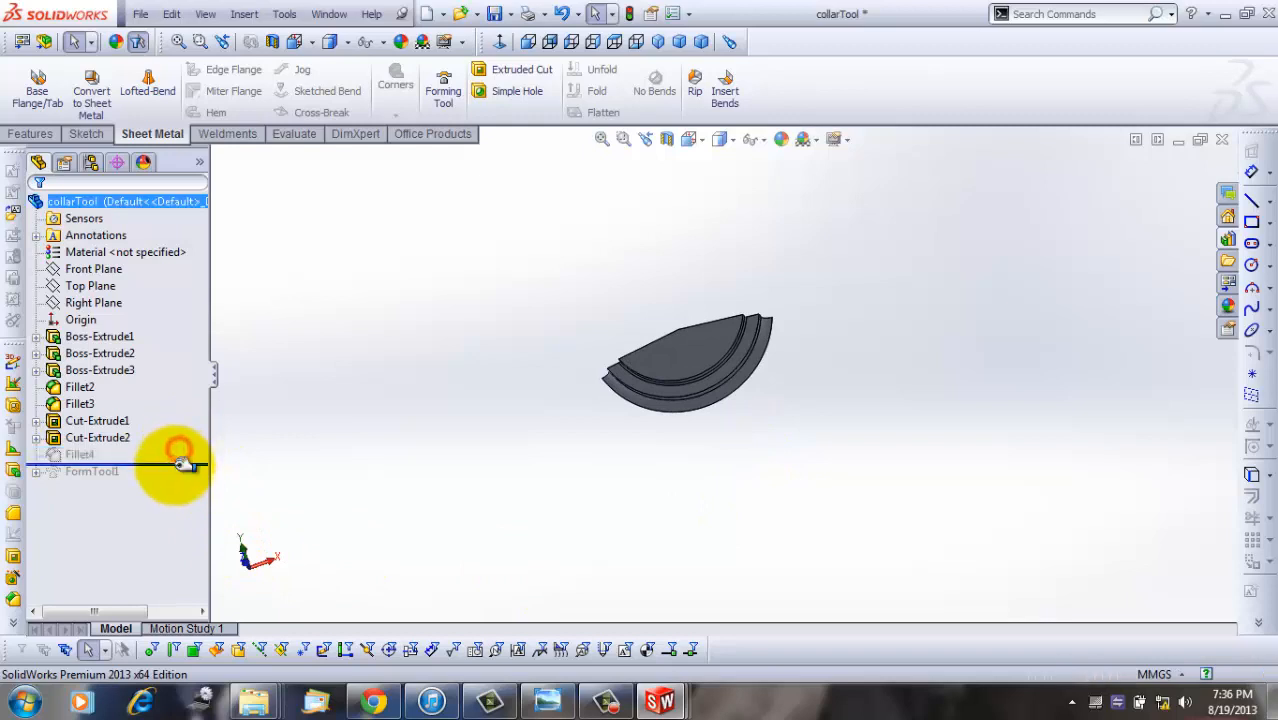
left_click_drag(185, 450, 180, 465)
middle_click_drag(469, 383, 492, 380)
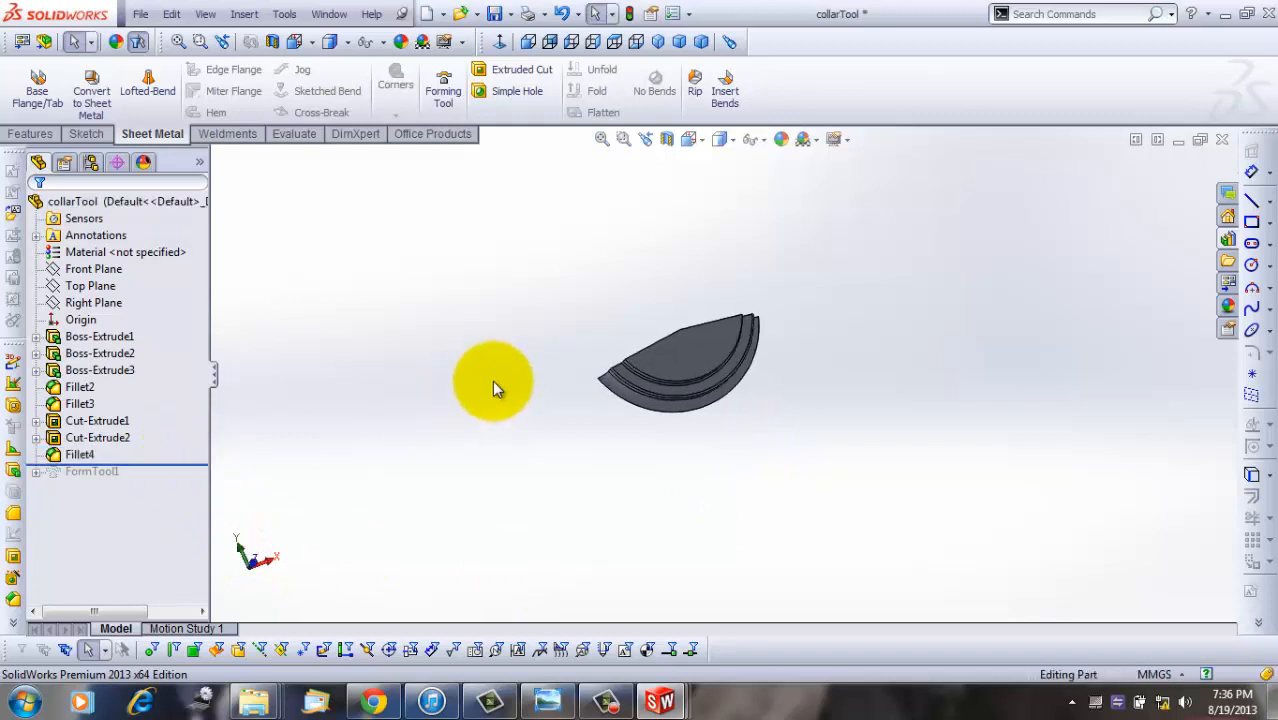
left_click(158, 464)
left_click_drag(167, 464, 114, 478)
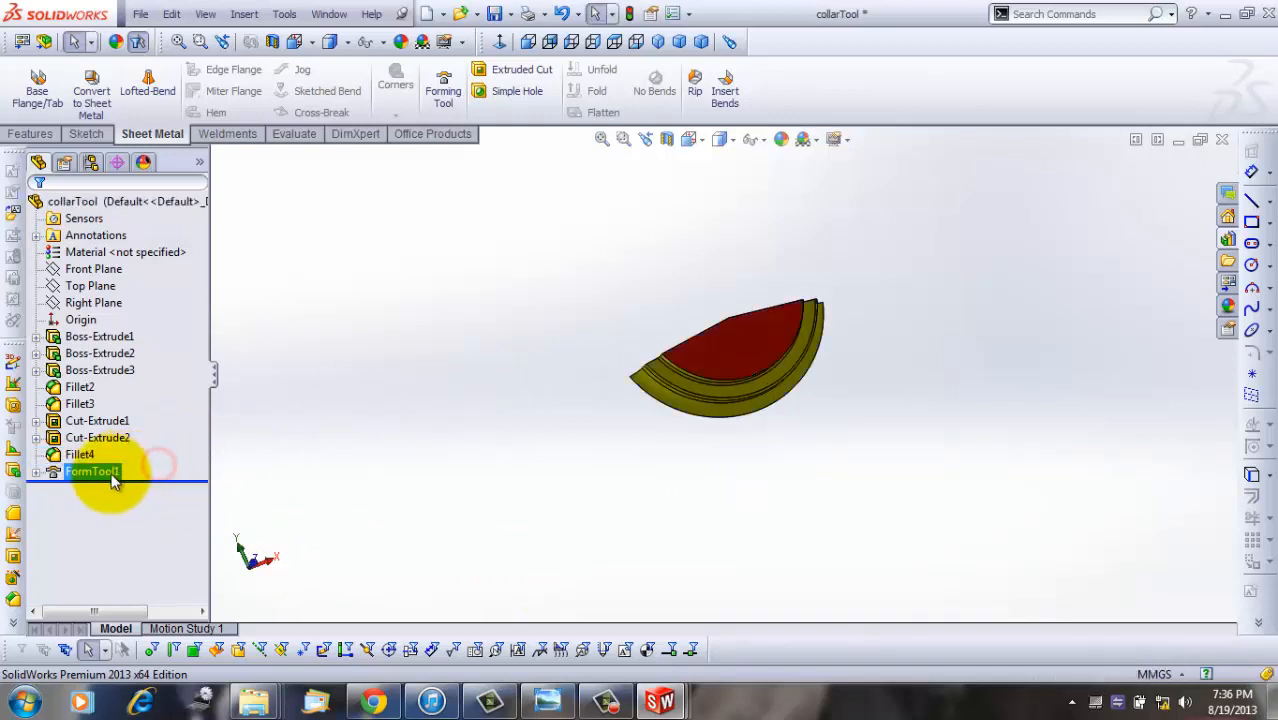
Step: Open collarTool's FormTool1 definition, examine its stopping face and faces to remove from several sides, and accept it without changes
right_click(105, 471)
left_click(122, 340)
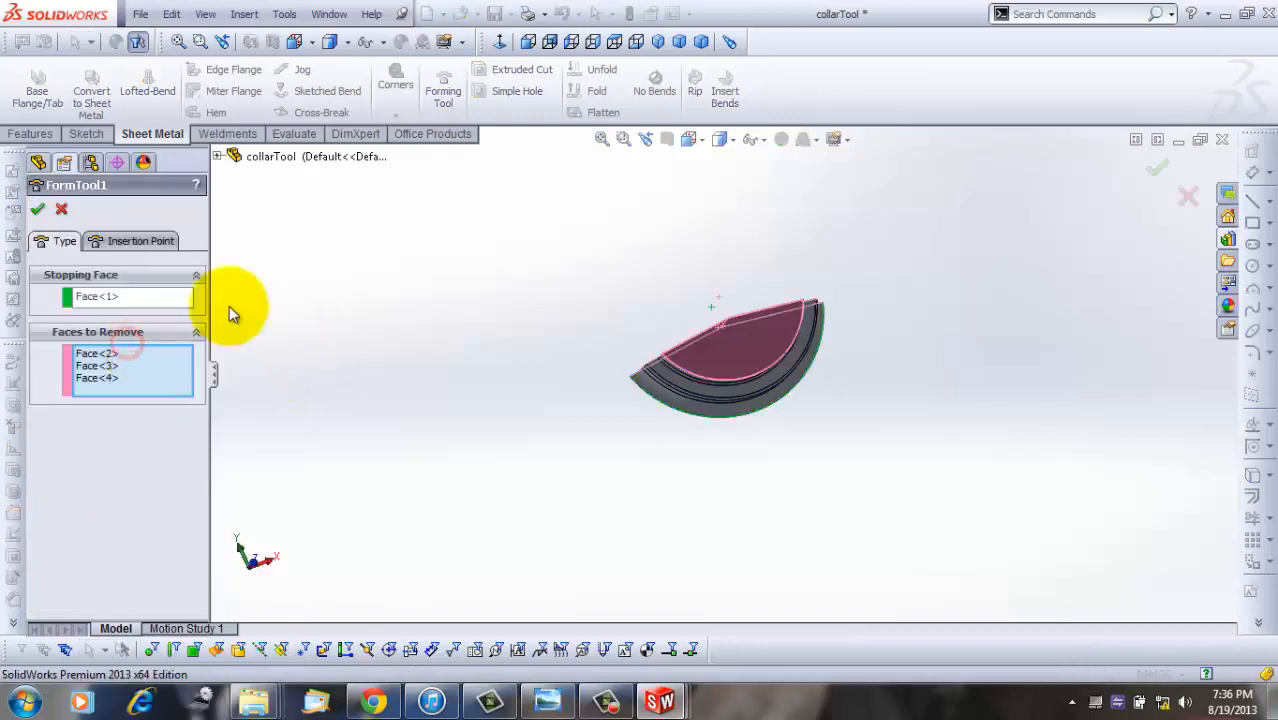
middle_click_drag(688, 392, 818, 489)
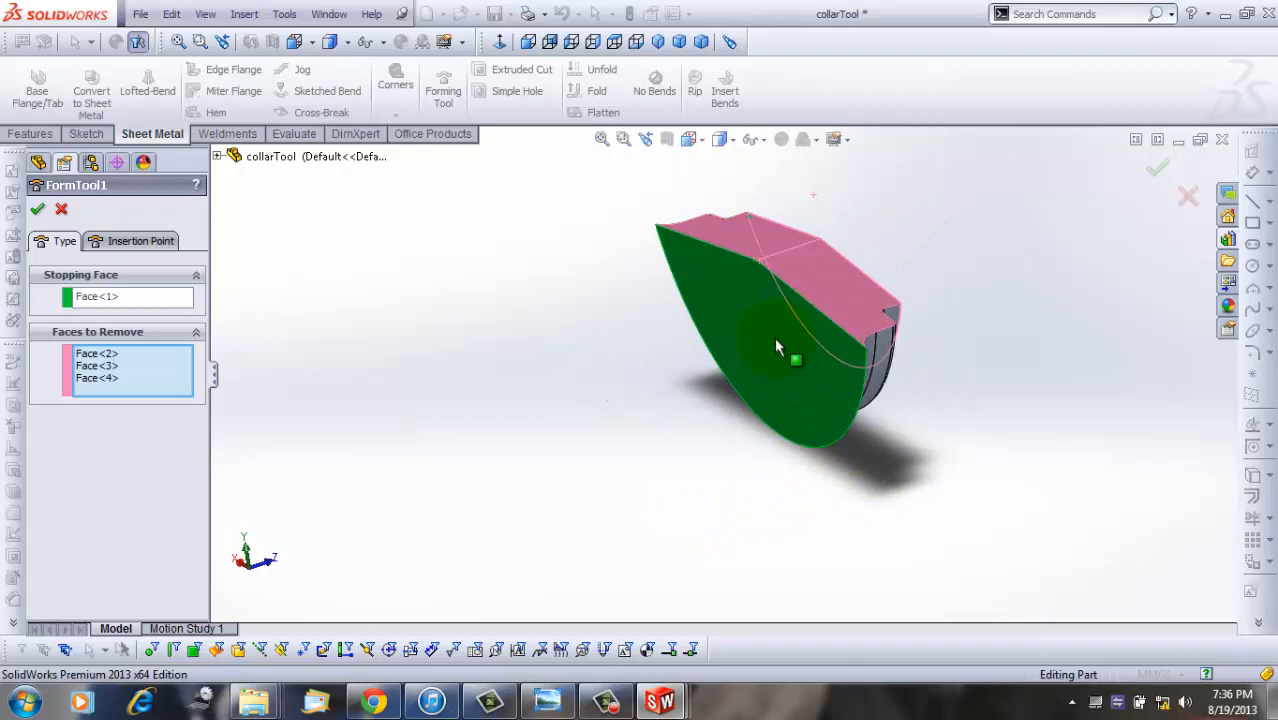
middle_click_drag(979, 456, 893, 311)
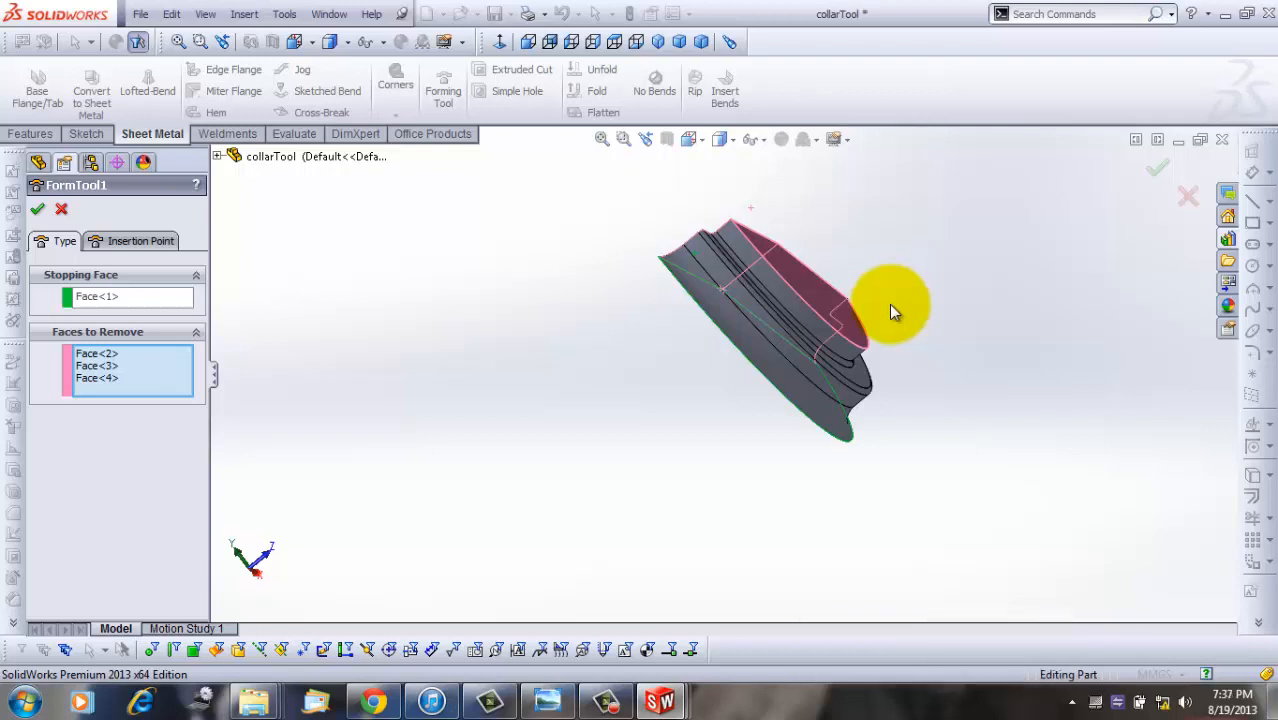
middle_click_drag(890, 302, 792, 369)
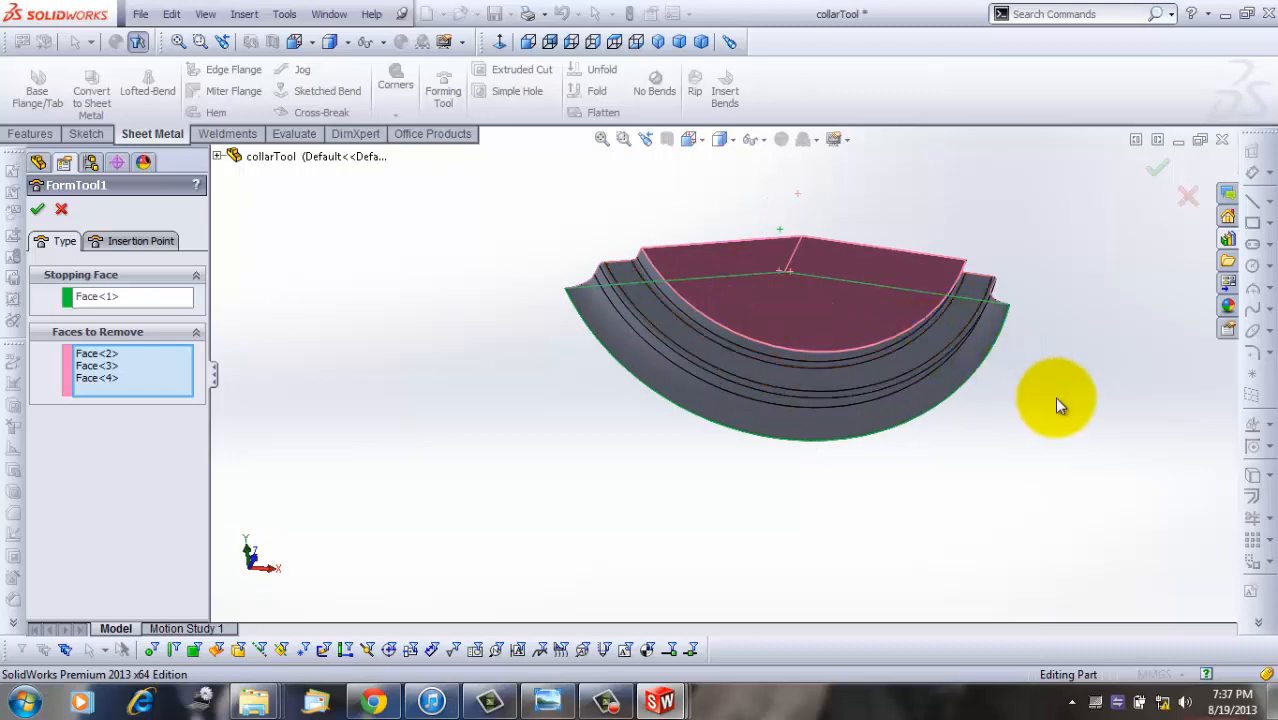
middle_click_drag(1055, 399, 1000, 420)
left_click(37, 209)
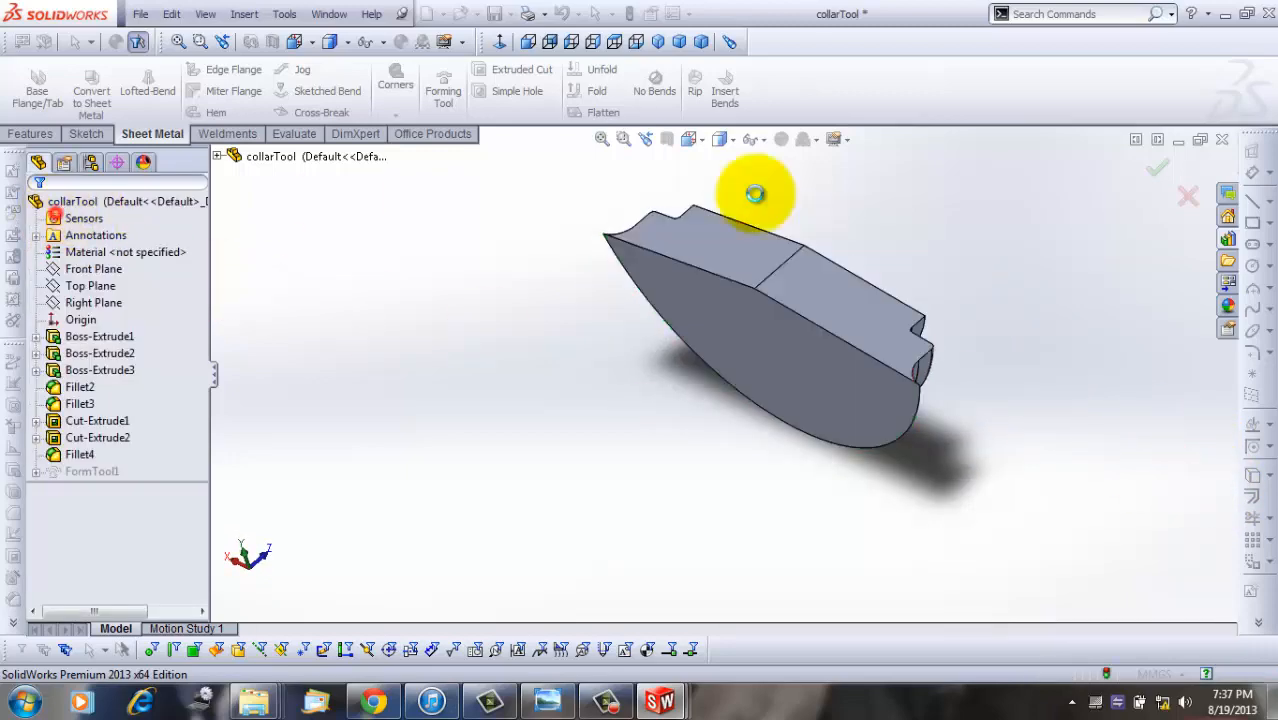
Step: Close the collarTool part without saving and minimize the FinalElement228 and Part1 windows
left_click(1222, 139)
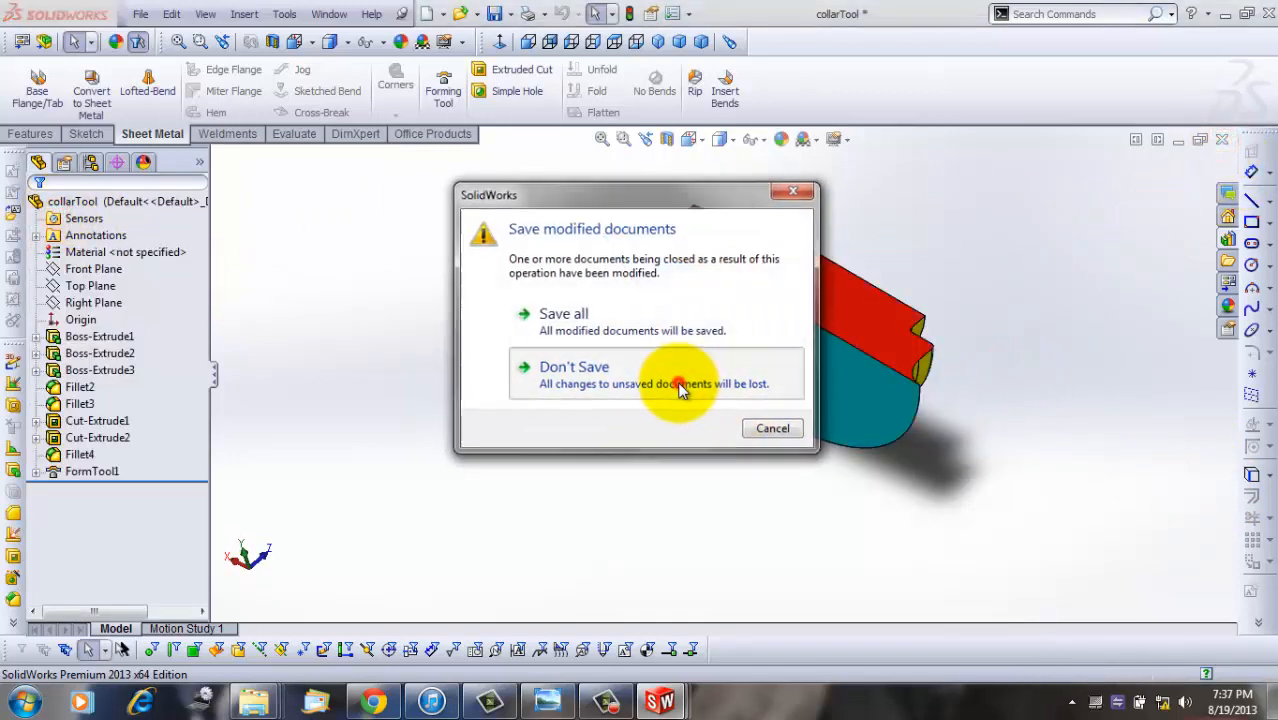
left_click(673, 385)
key("f")
left_click(1172, 141)
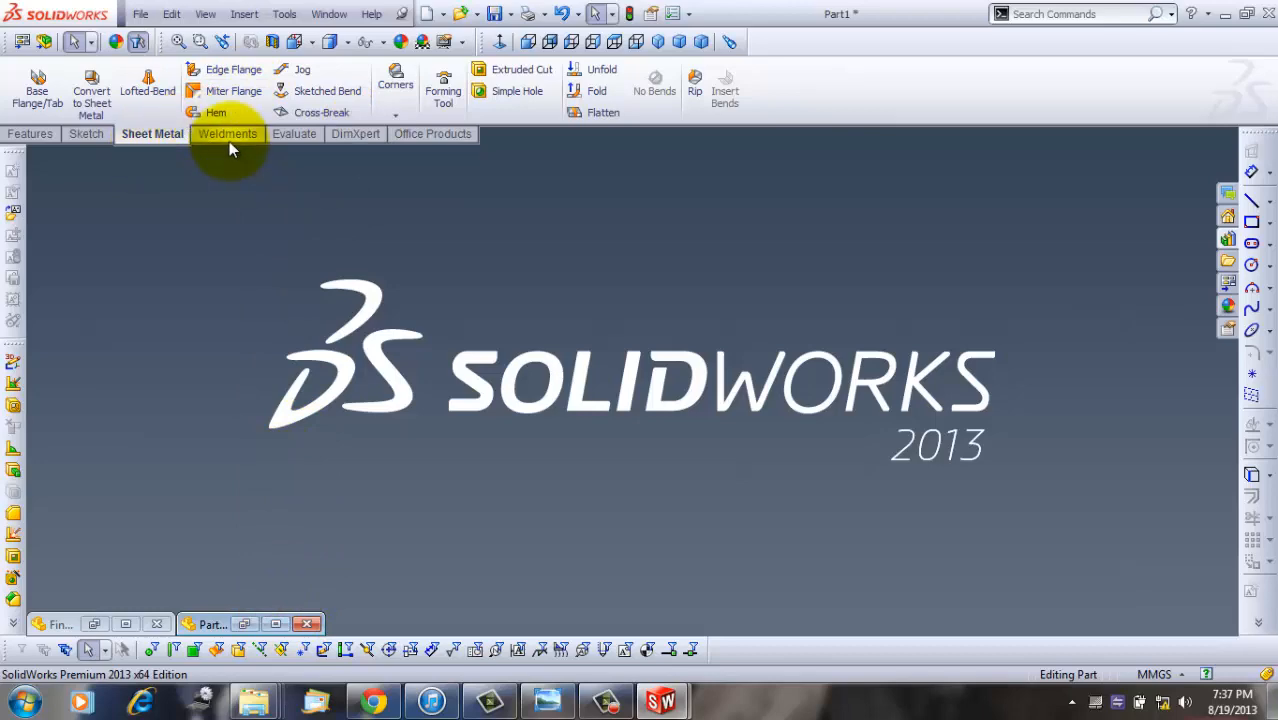
Step: Create a new part document
left_click(140, 14)
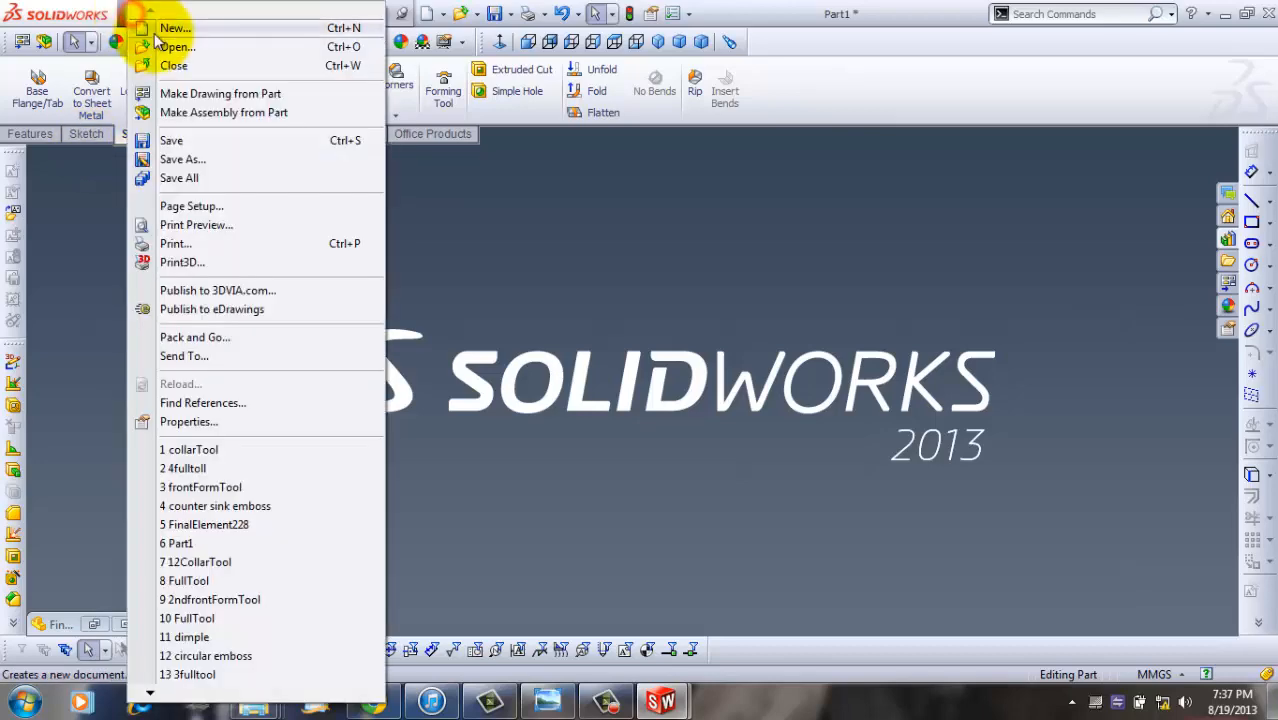
left_click(155, 30)
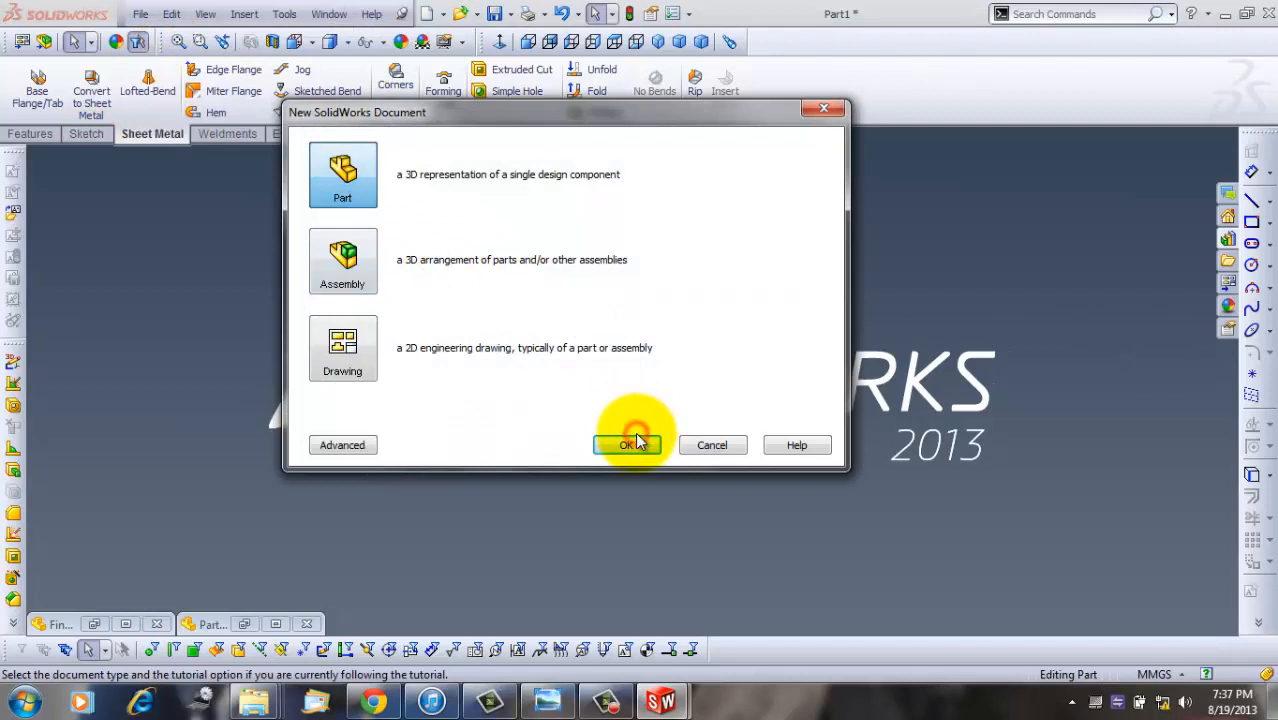
left_click(637, 445)
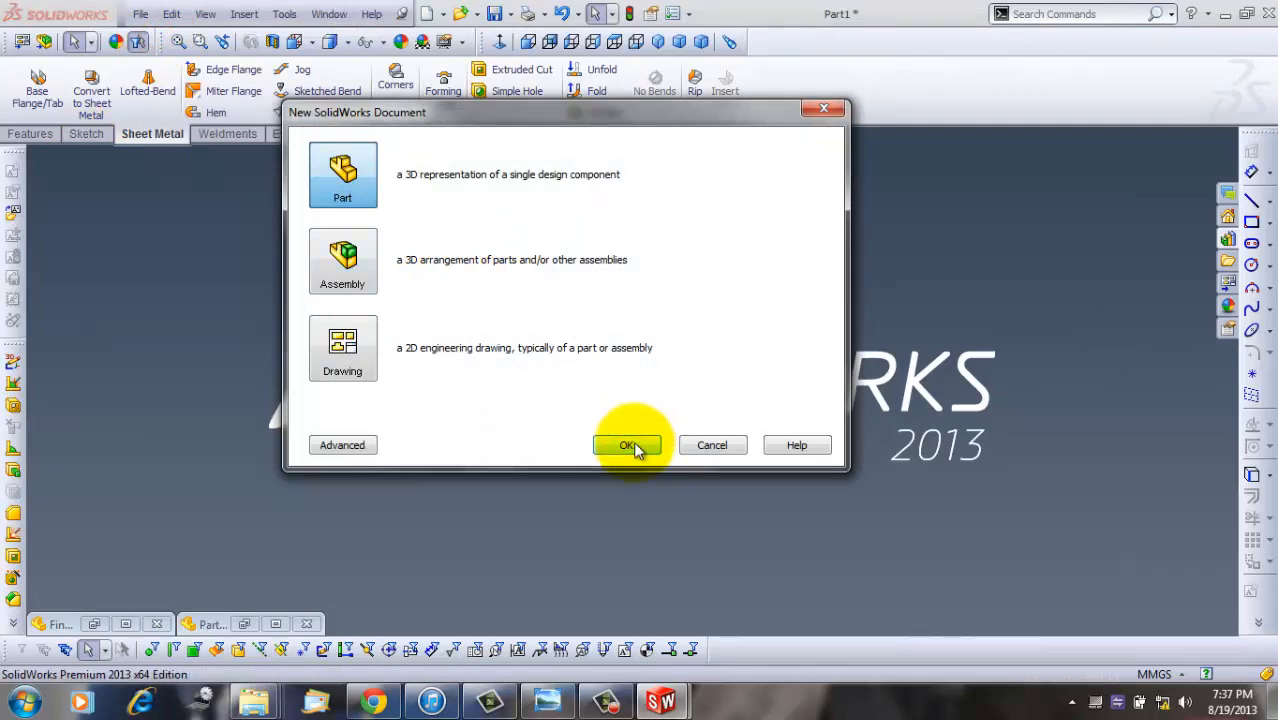
left_click(635, 444)
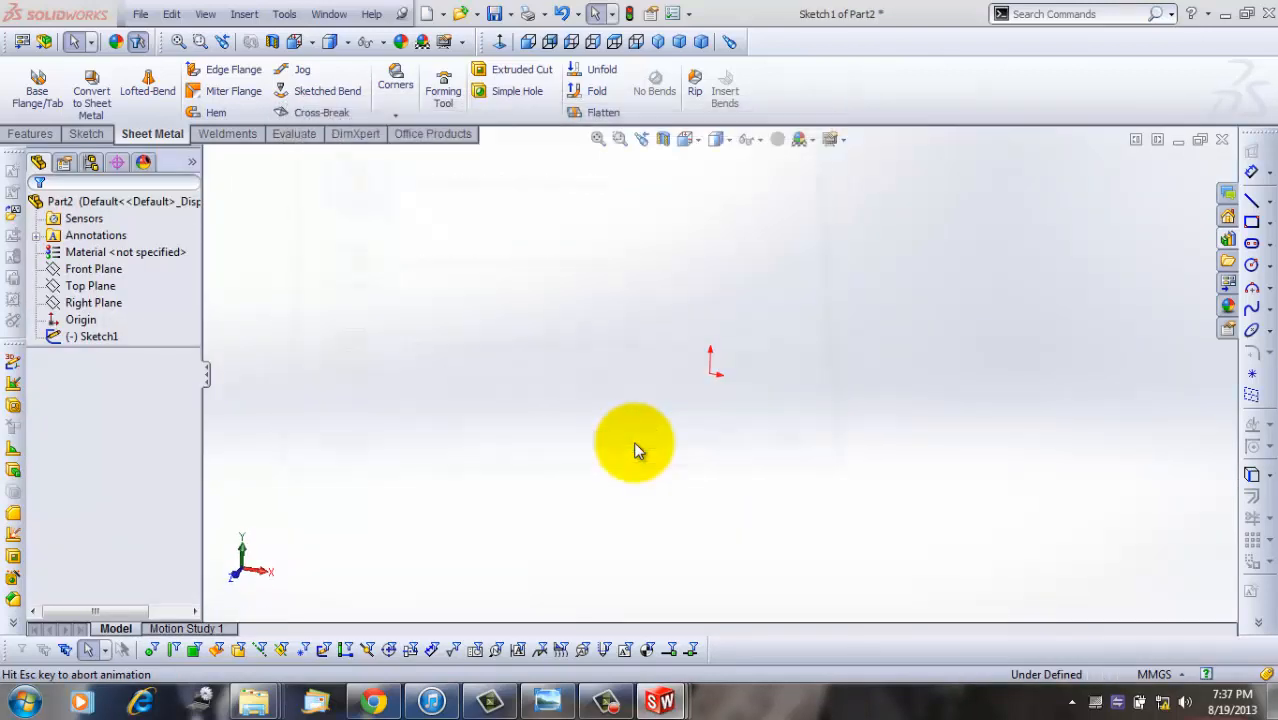
Step: Sketch a horizontal line about 113 mm long on the Front Plane, starting at the origin
left_click(85, 134)
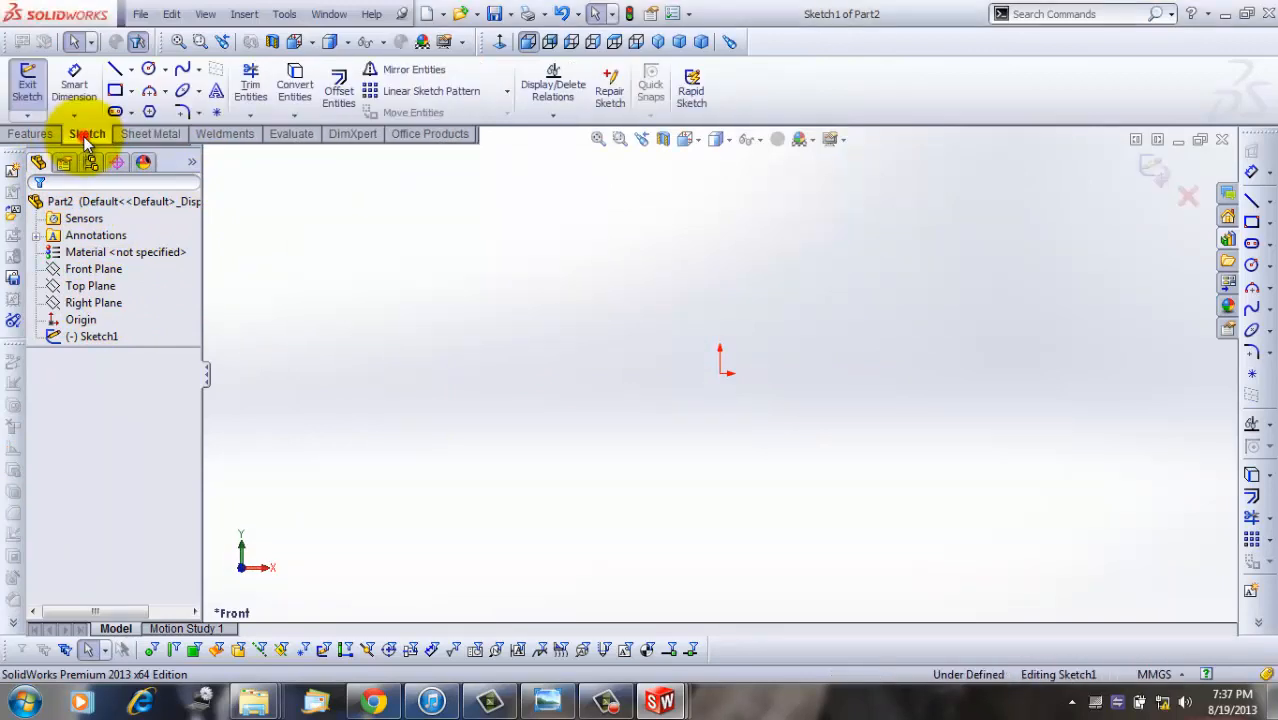
left_click(115, 69)
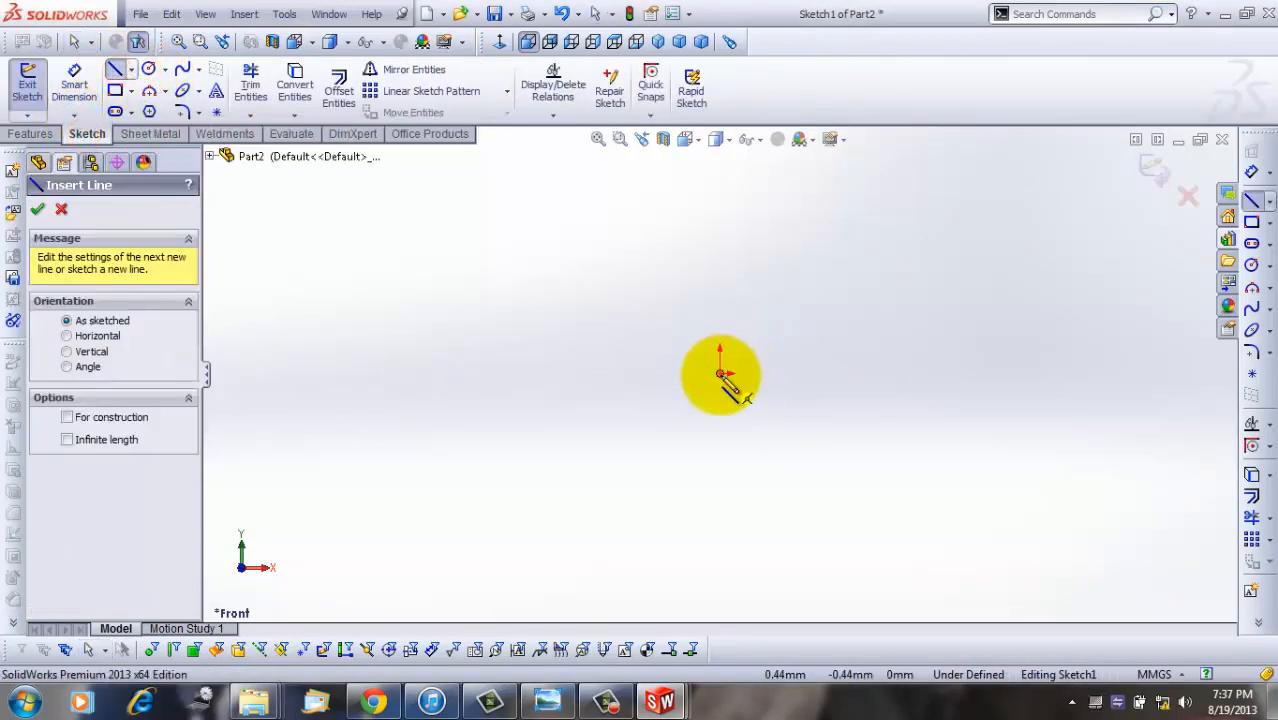
left_click(721, 373)
left_click(961, 373)
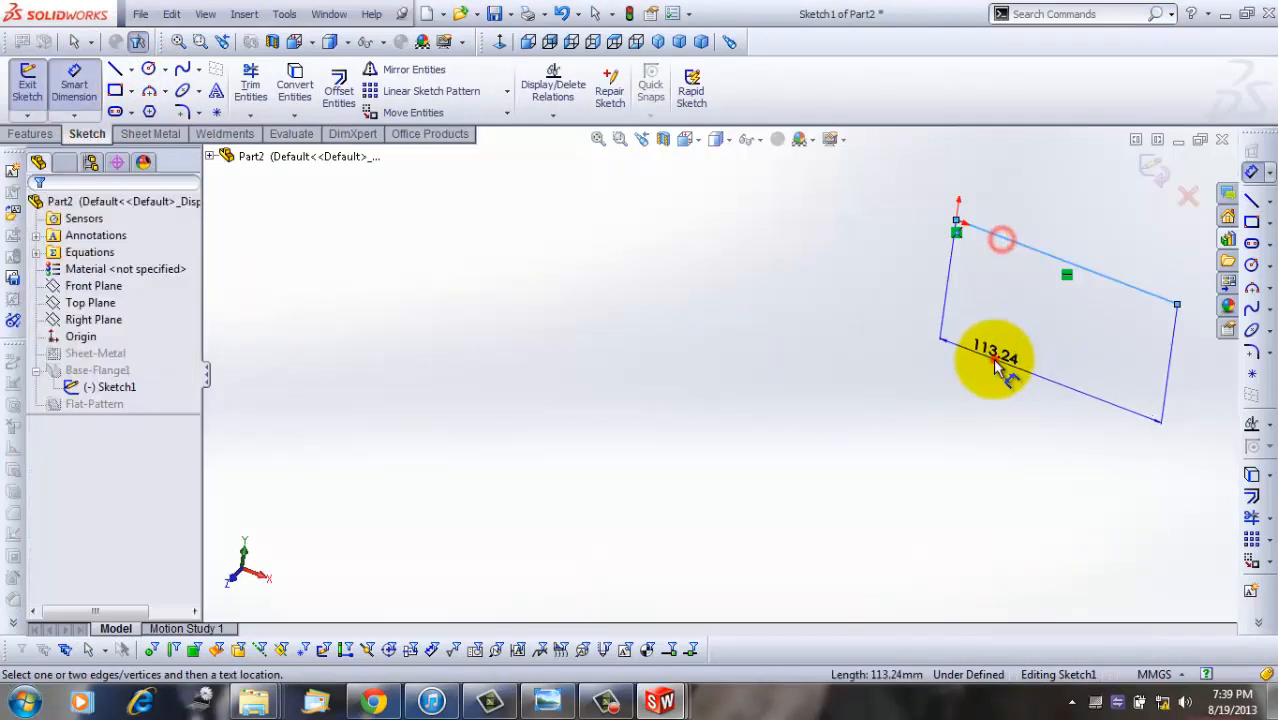
Step: Dimension the base flange's sketch line to 300 mm and exit the sketch to rebuild the plate
left_click(994, 356)
type("300")
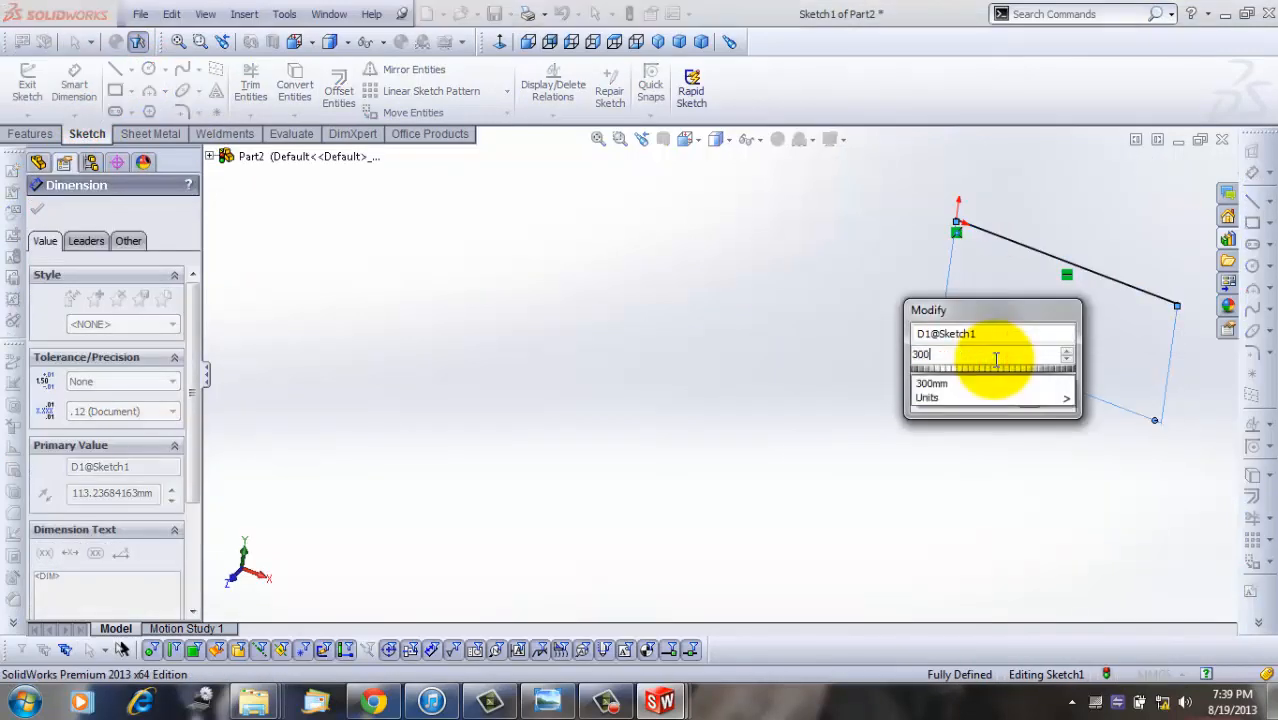
left_click(1010, 302)
left_click(919, 400)
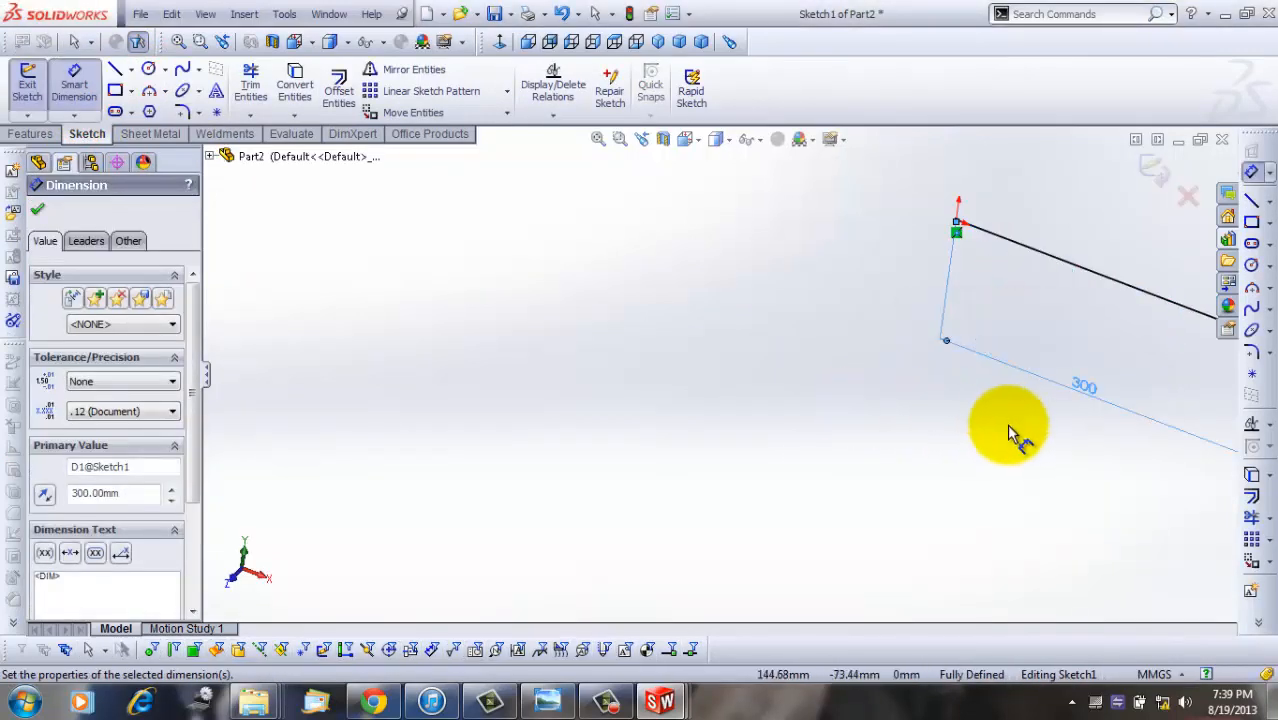
left_click(36, 211)
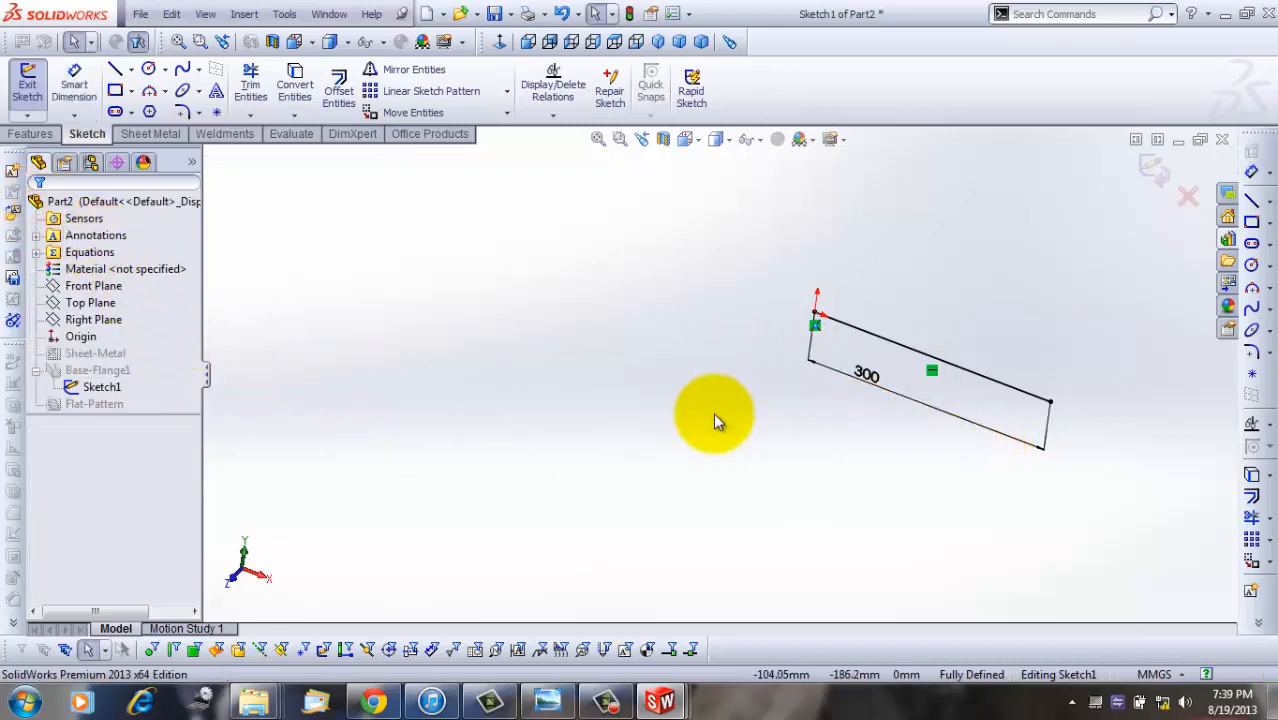
scroll(257, 408, "down", 1)
left_click(110, 372)
left_click(27, 83)
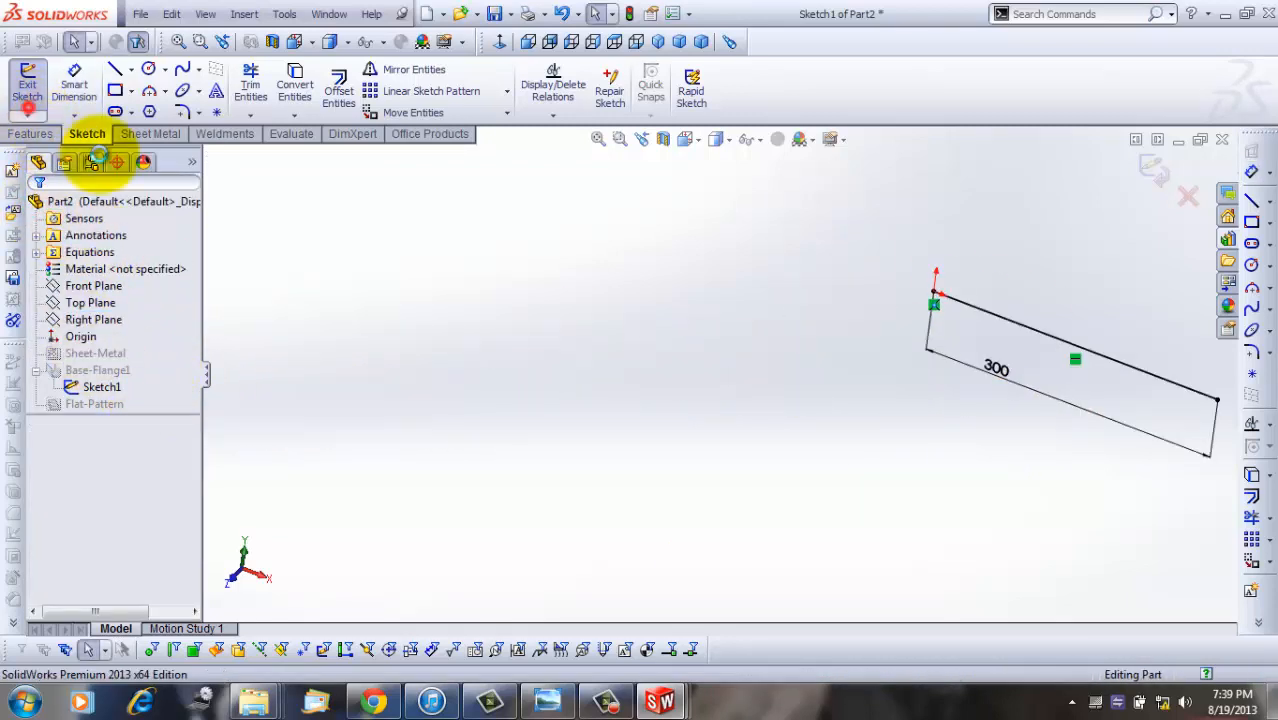
Step: Apply the 4fulltoll forming tool from the Design Library to the plate's top face at 0° rotation, using the Default configuration
left_click(1228, 239)
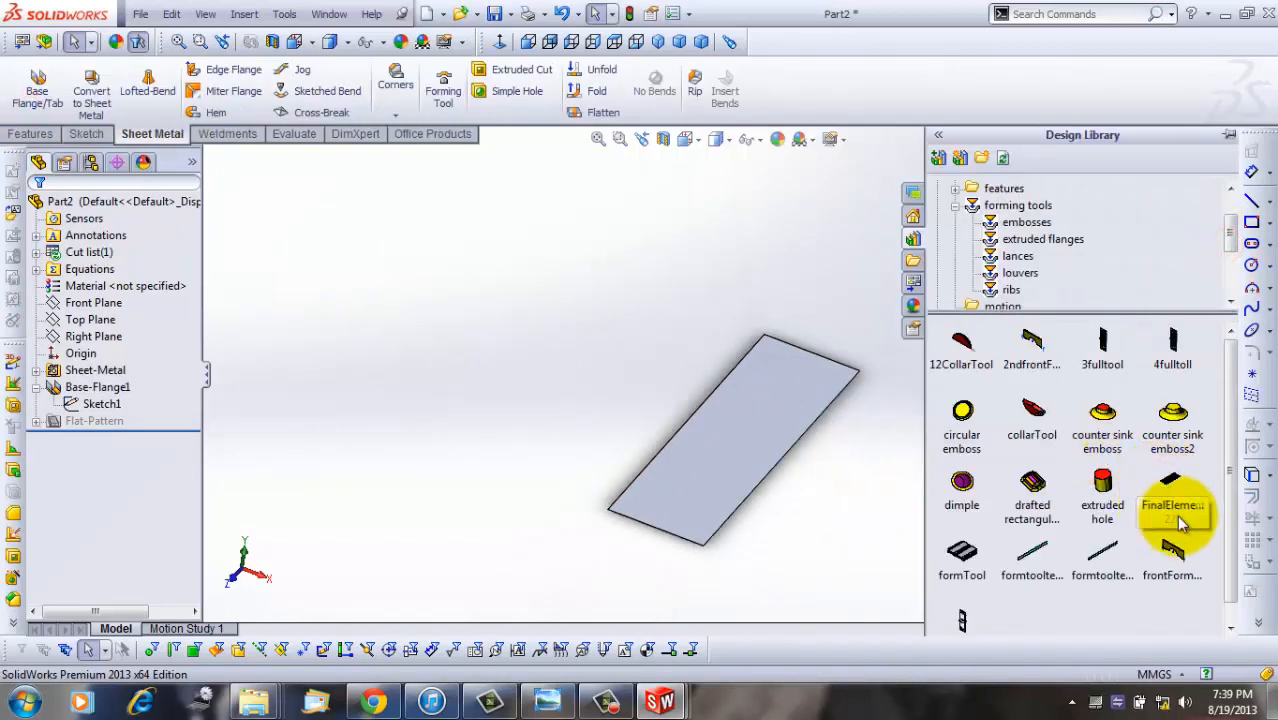
left_click_drag(1178, 352, 739, 436)
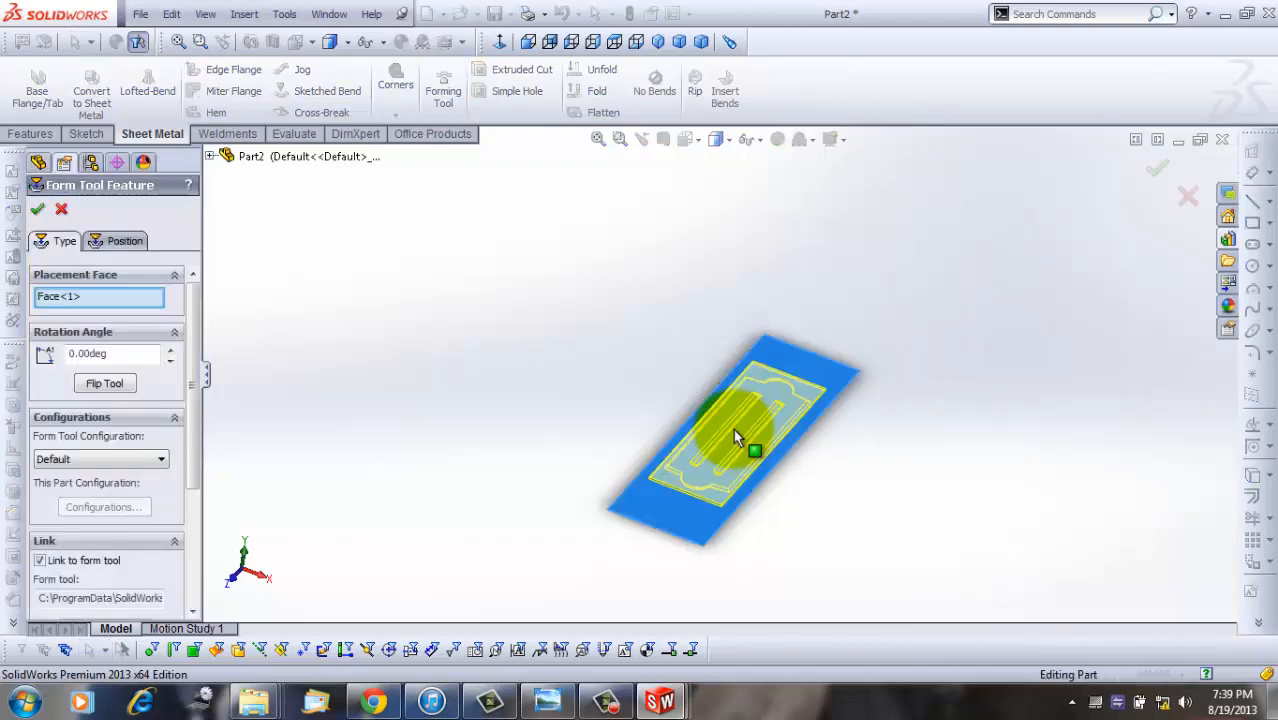
scroll(960, 476, "down", 3)
scroll(491, 308, "down", 3)
scroll(685, 436, "up", 4)
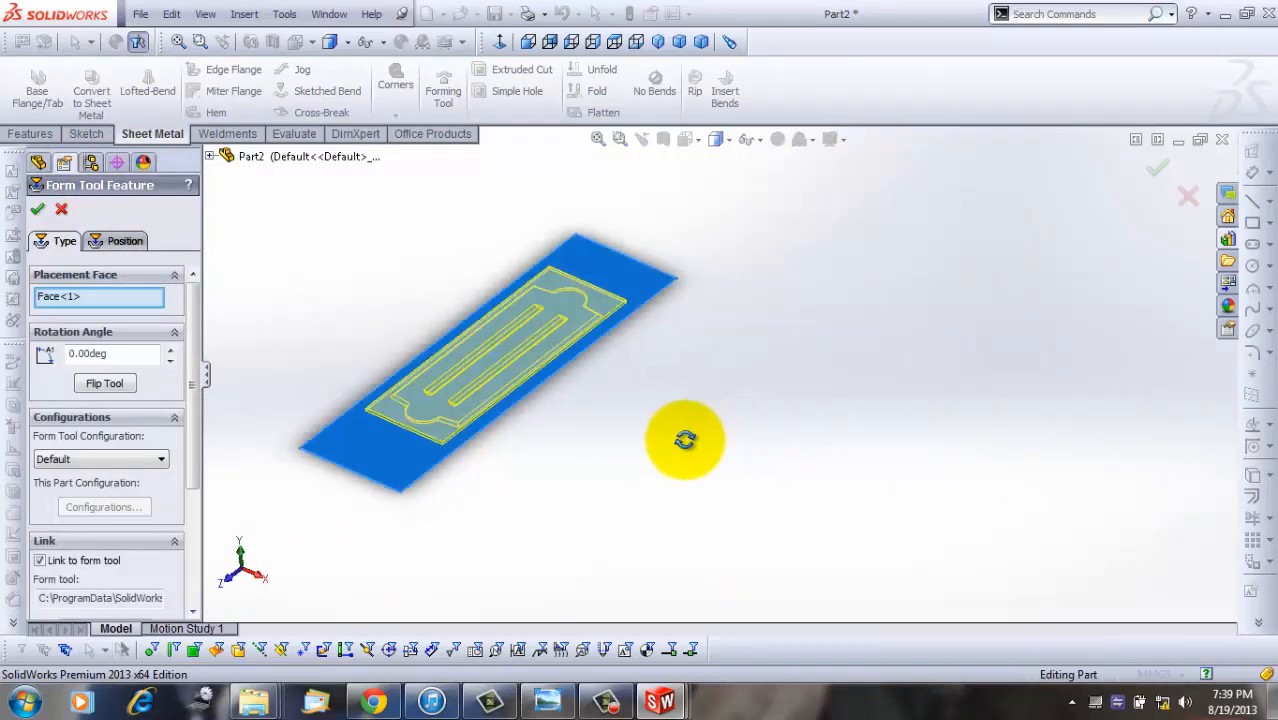
middle_click_drag(685, 436, 620, 430)
scroll(599, 428, "down", 5)
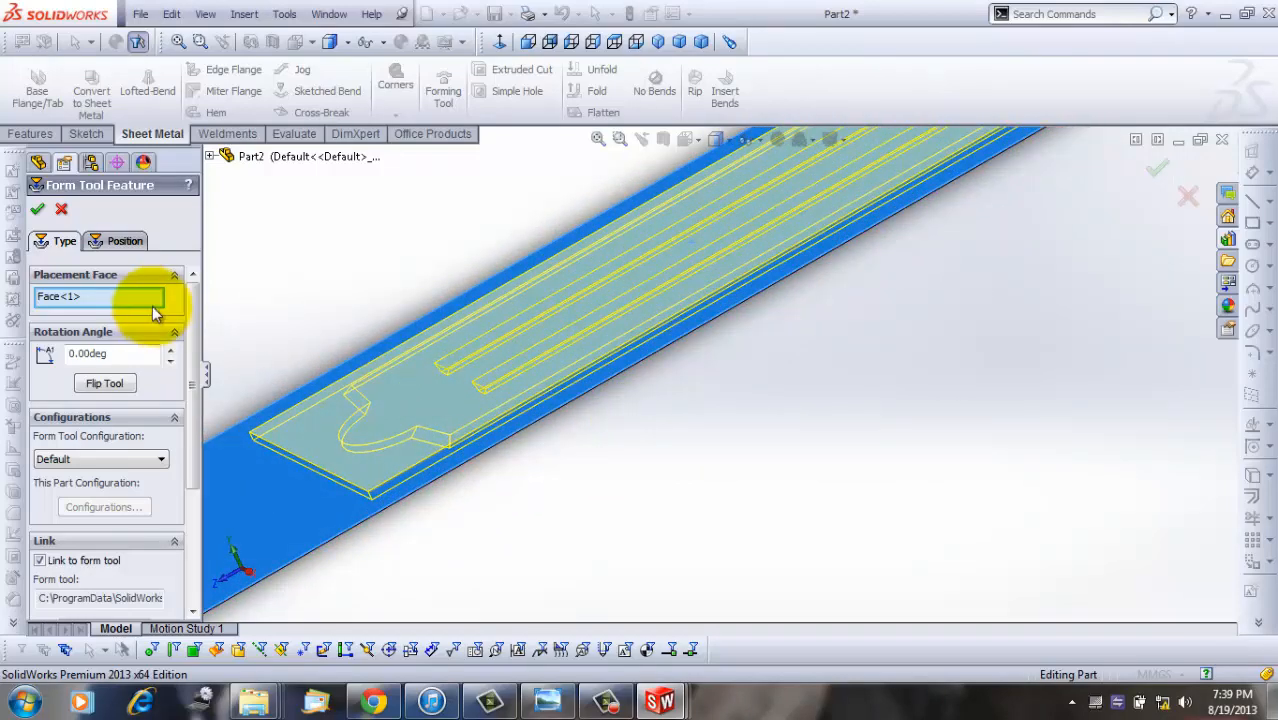
left_click(37, 212)
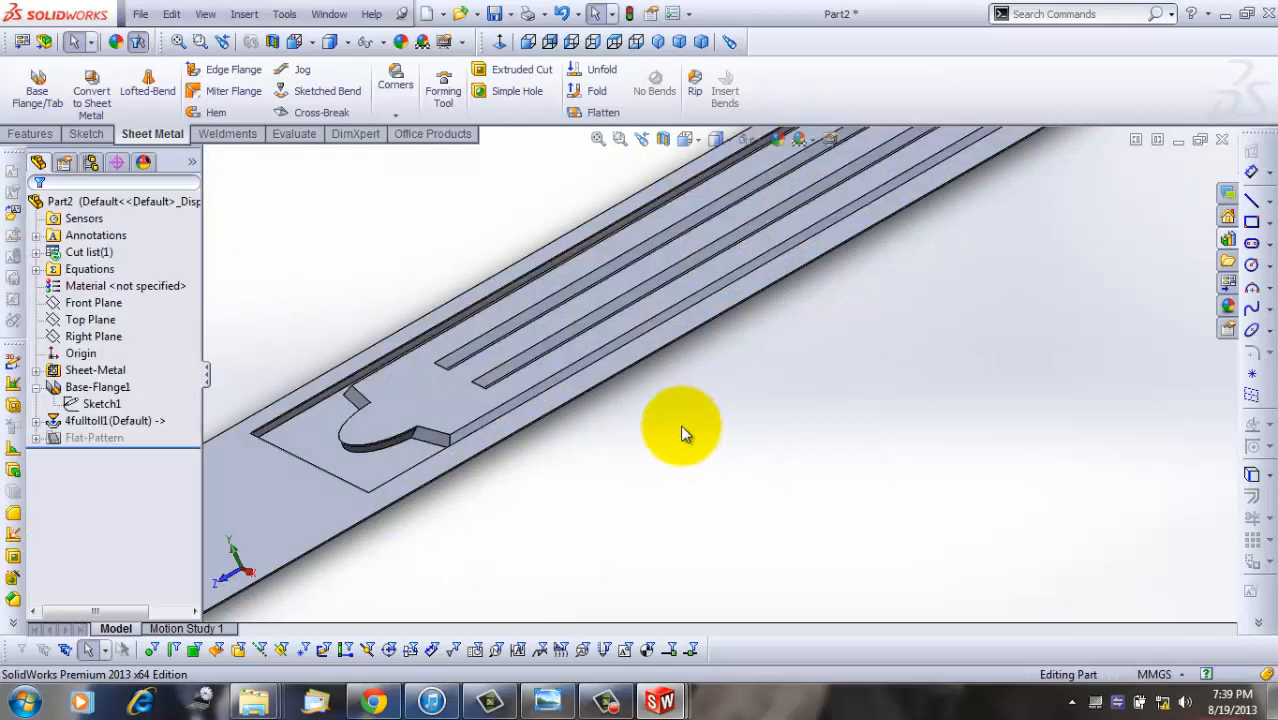
middle_click_drag(680, 424, 692, 400)
scroll(680, 345, "up", 4)
middle_click_drag(812, 284, 804, 408)
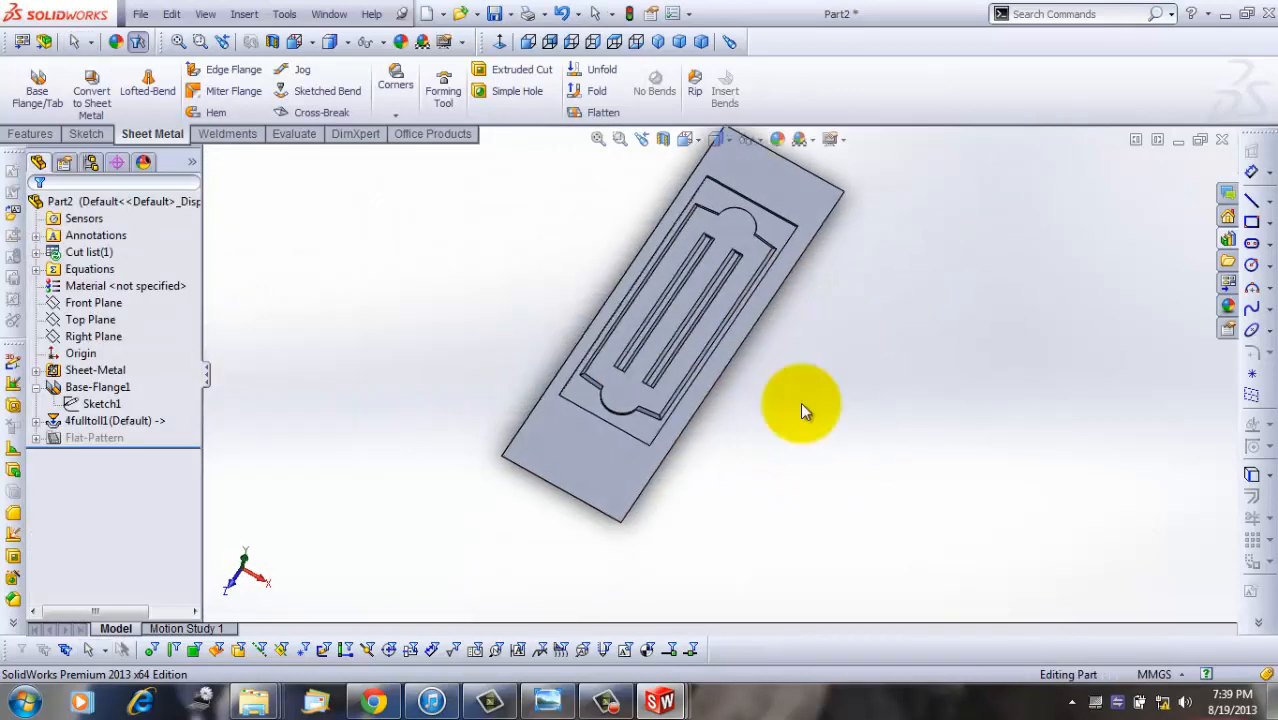
Step: Bring up the FinalElement228 part for comparison, minimize it and return to Part2
left_click(1179, 142)
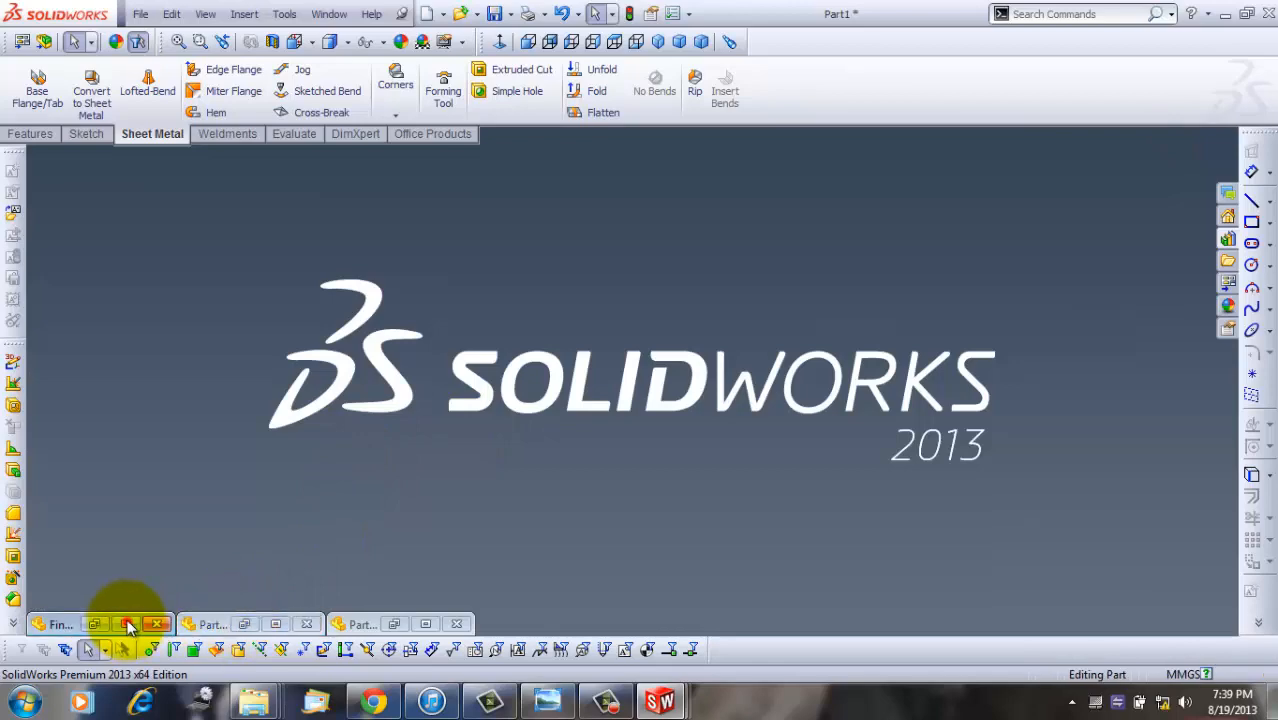
left_click(127, 623)
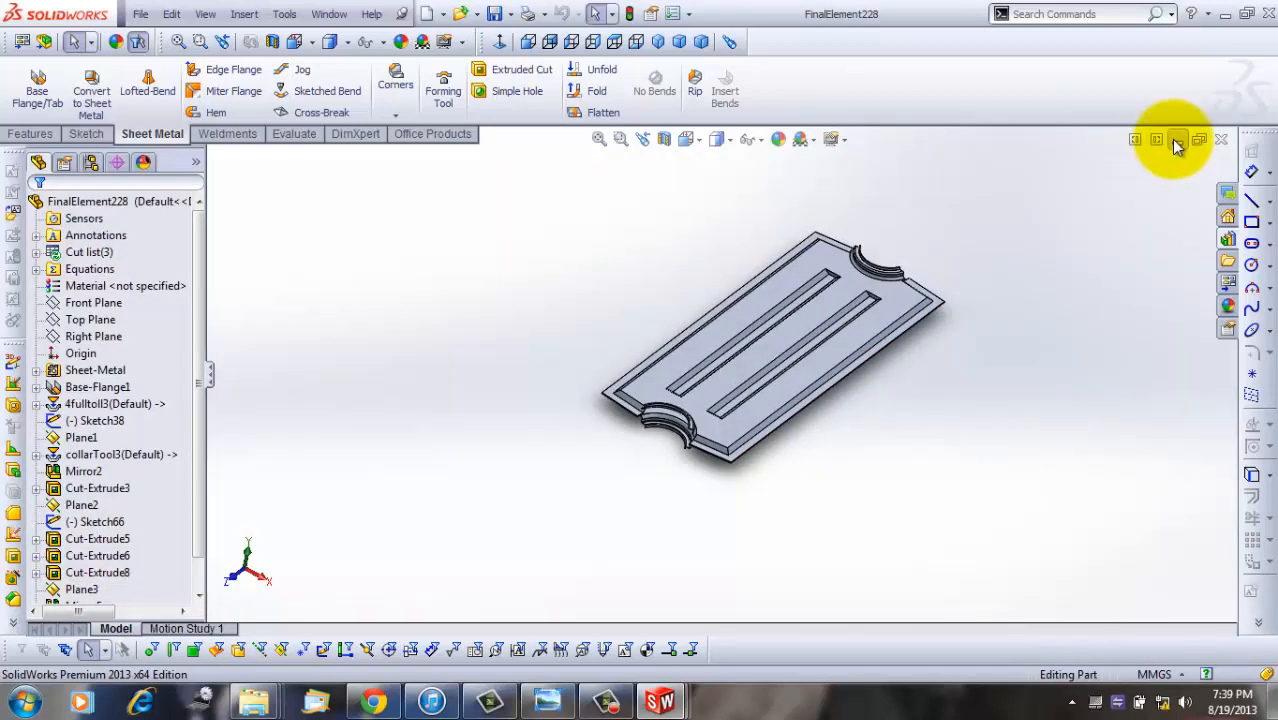
left_click(1176, 141)
left_click(425, 623)
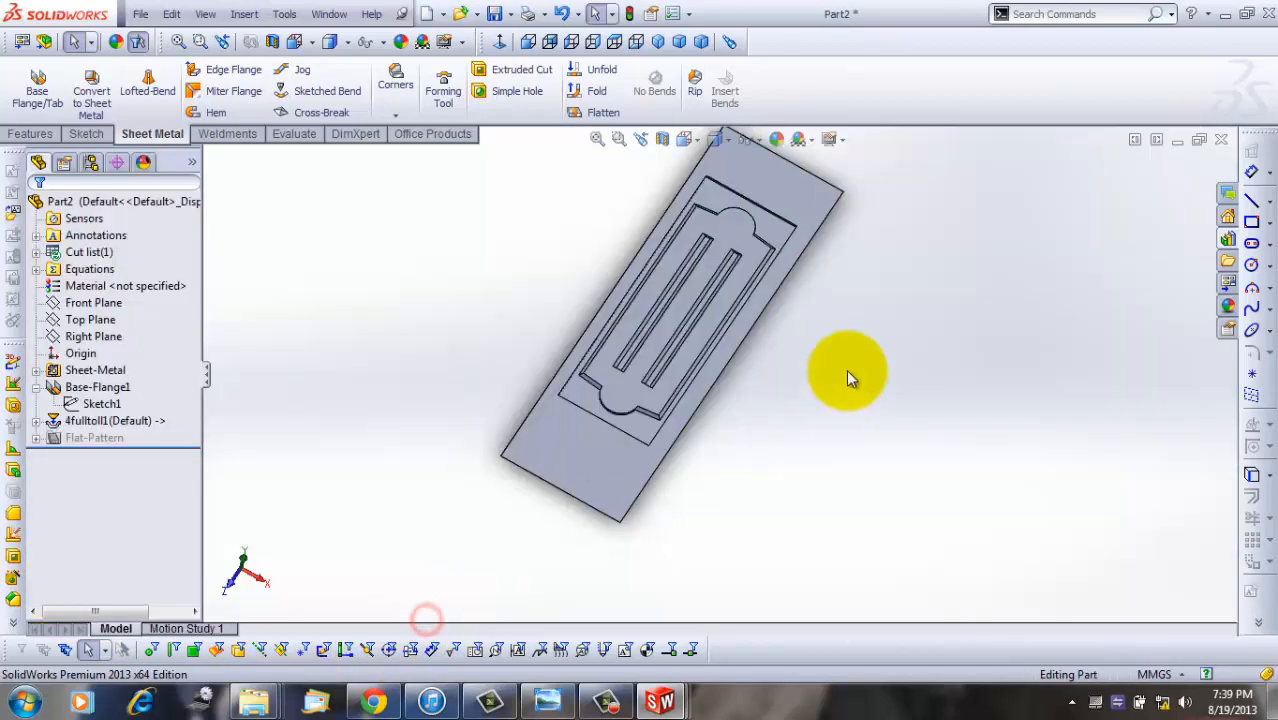
Step: Examine the ribs, border recess and rounded ends formed in the Part2 plate
scroll(670, 347, "down", 2)
middle_click_drag(610, 418, 621, 468)
scroll(587, 470, "down", 2)
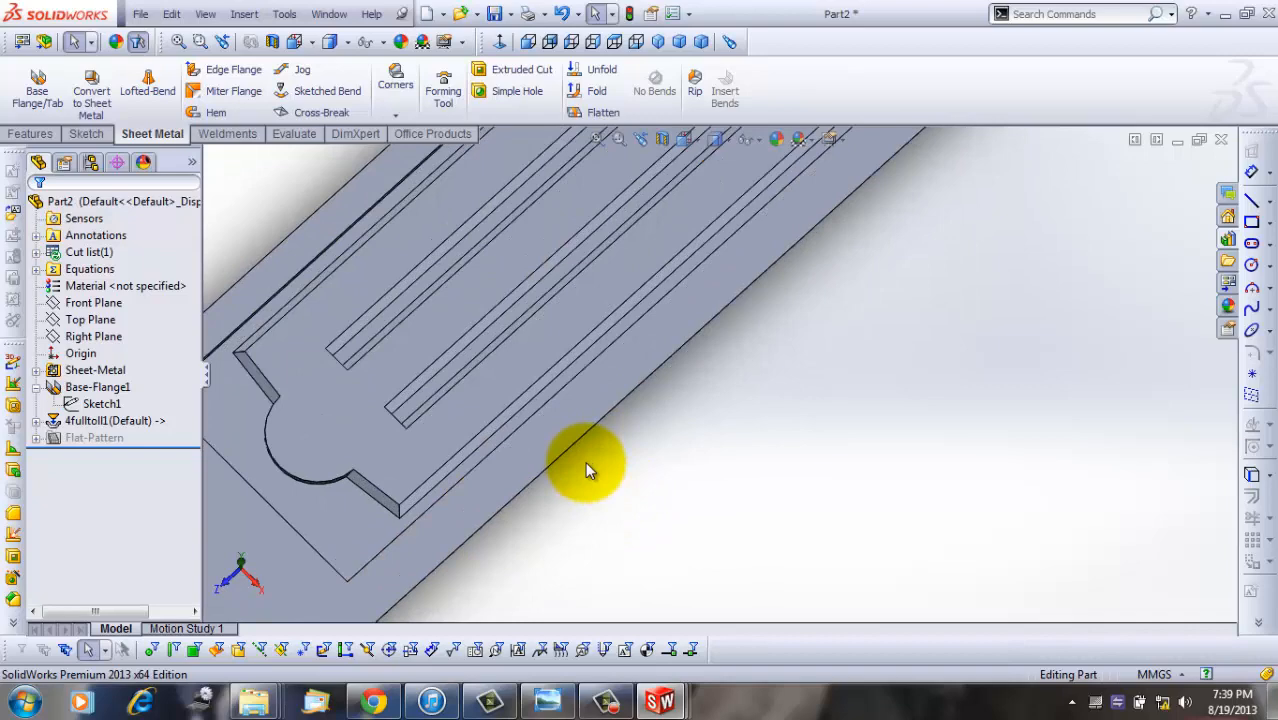
scroll(640, 442, "up", 3)
scroll(676, 343, "down", 2)
scroll(668, 306, "up", 3)
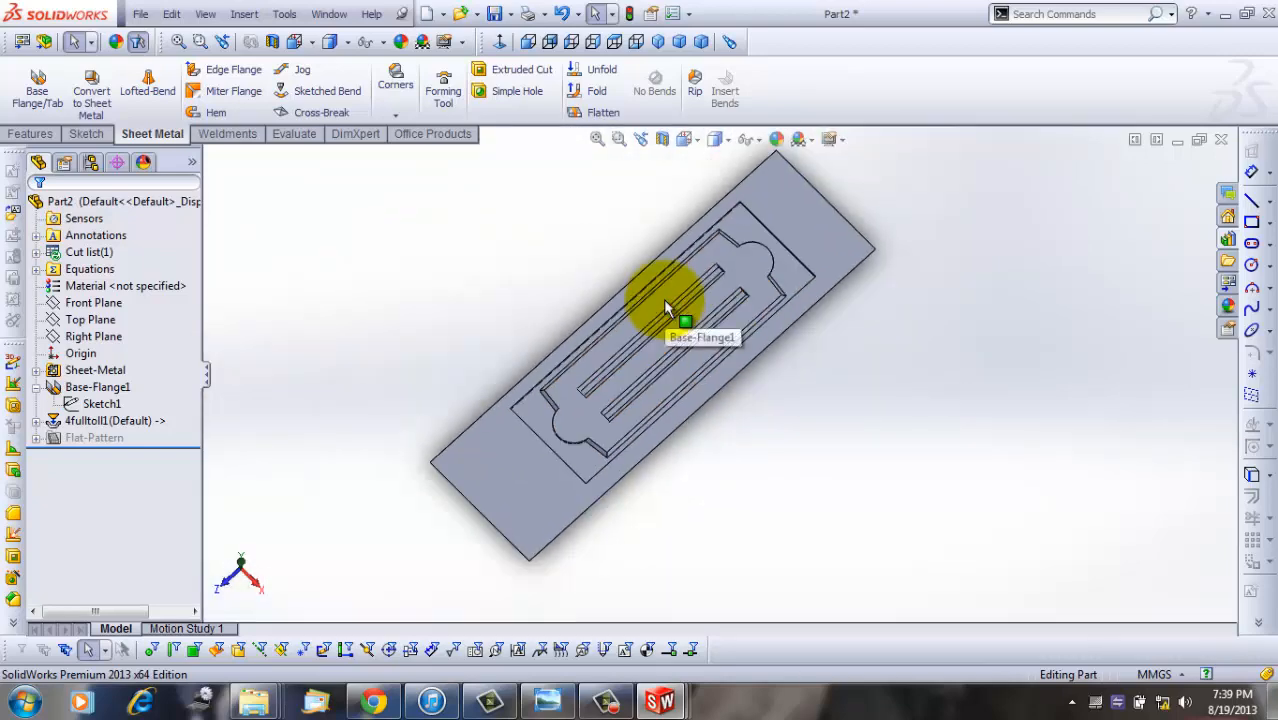
scroll(656, 422, "down", 3)
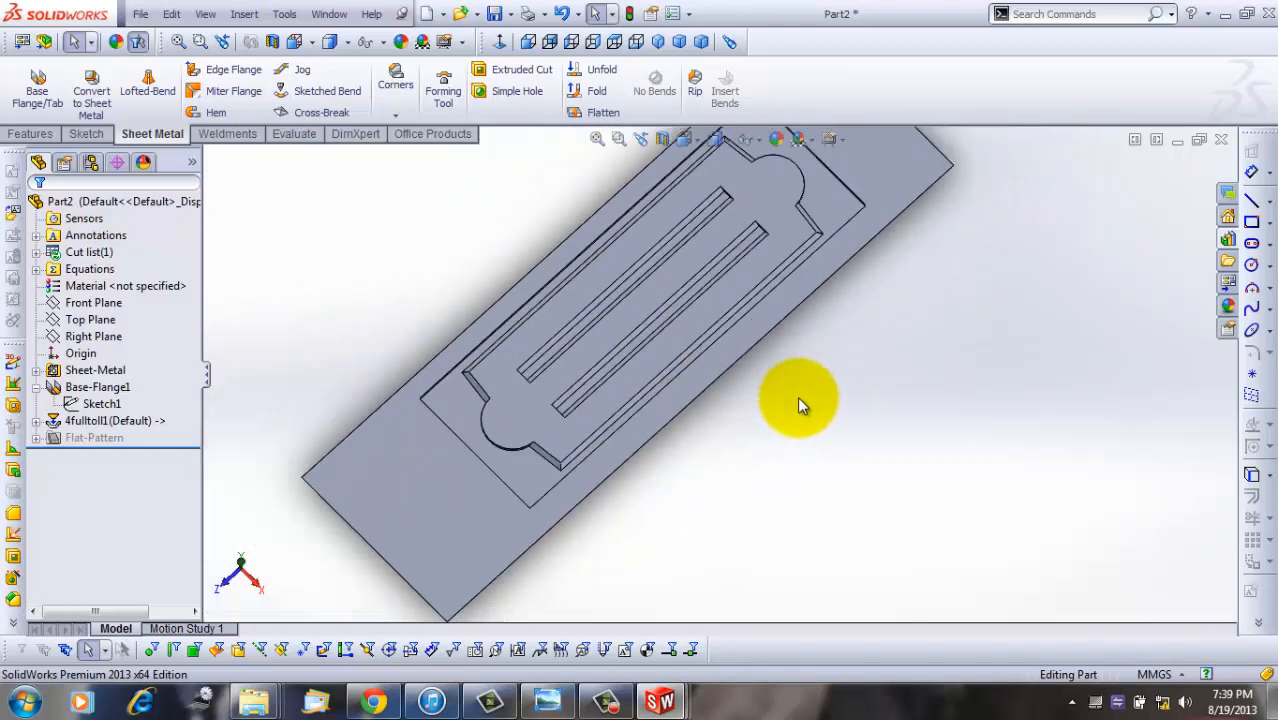
scroll(820, 380, "up", 3)
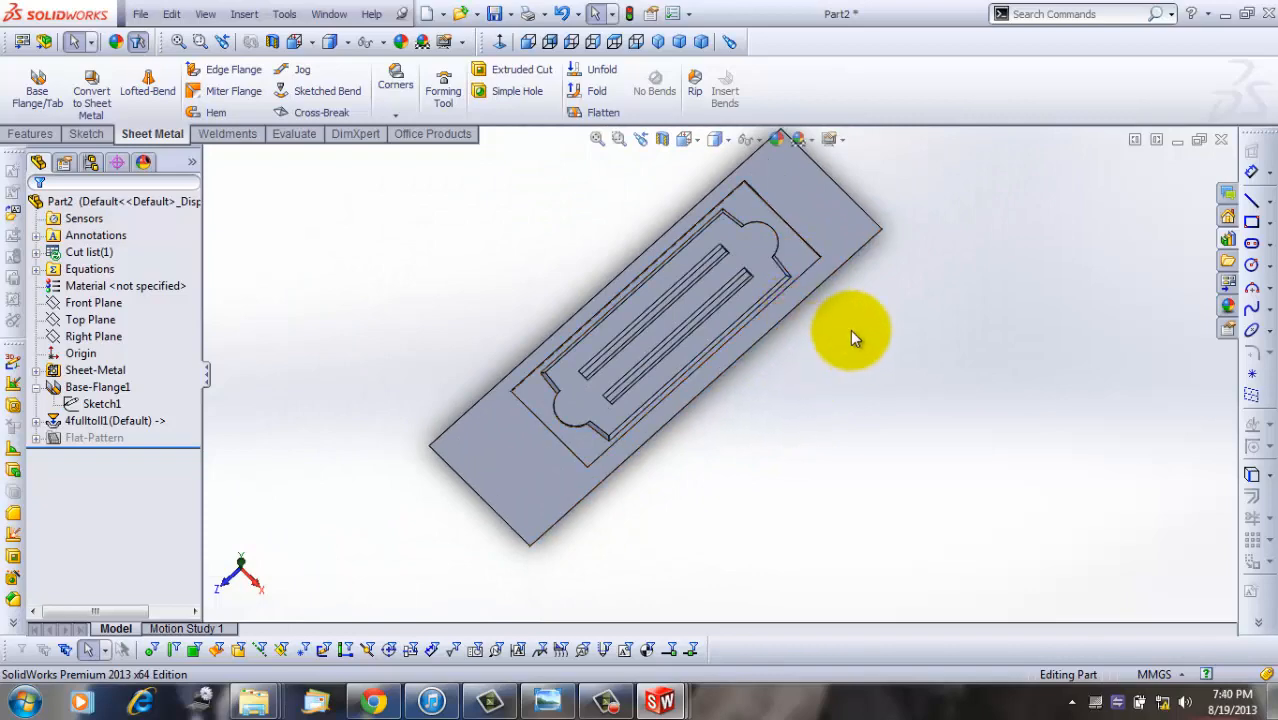
Step: Undo the 4fulltoll forming tool feature on the Part2 plate
middle_click_drag(1006, 394, 876, 317)
left_click(562, 13)
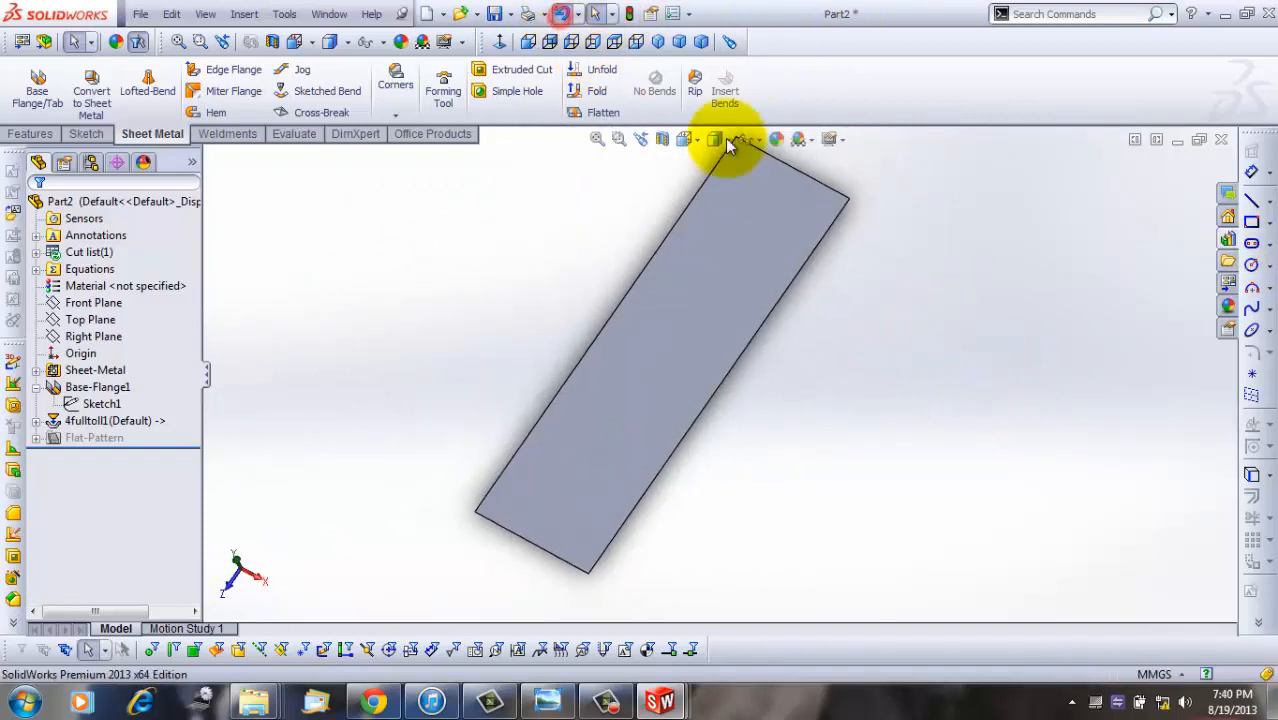
middle_click_drag(850, 495, 872, 429)
scroll(1071, 343, "down", 4)
scroll(650, 474, "up", 5)
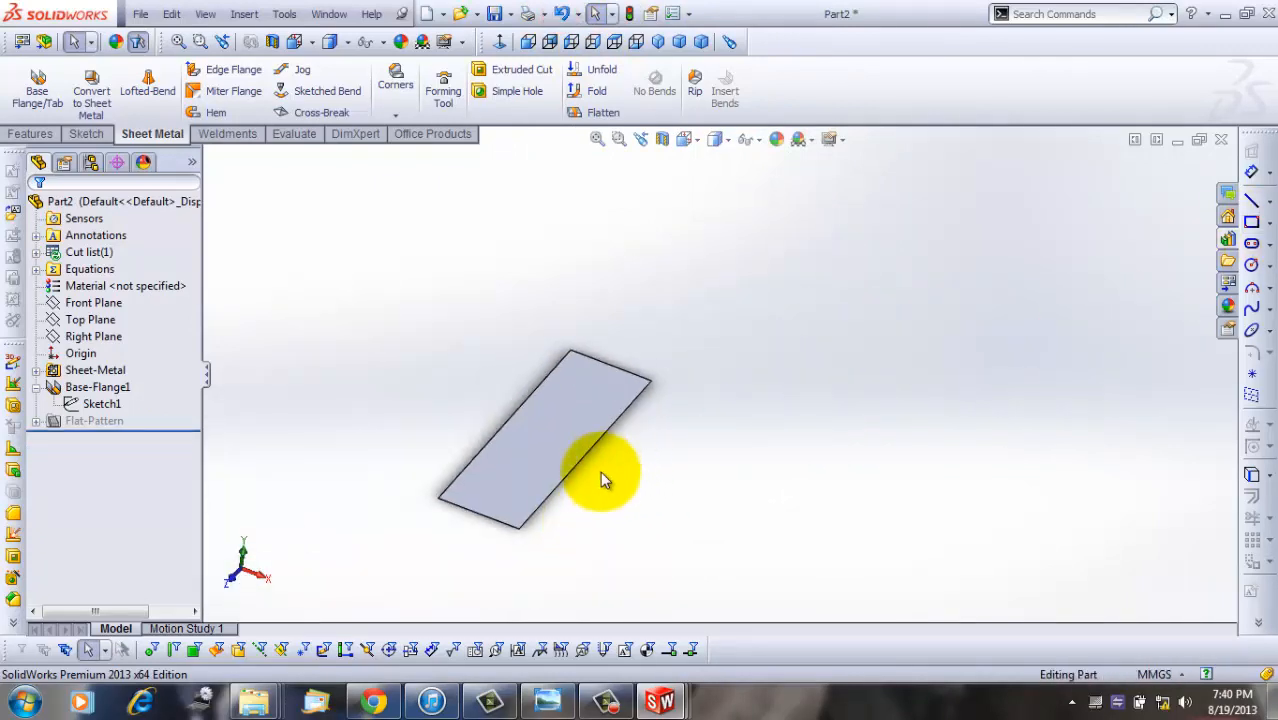
Step: Apply the collarTool forming tool from the Design Library to the plate's top face at 0° rotation and inspect the collar from below
scroll(600, 480, "down", 3)
left_click(1228, 216)
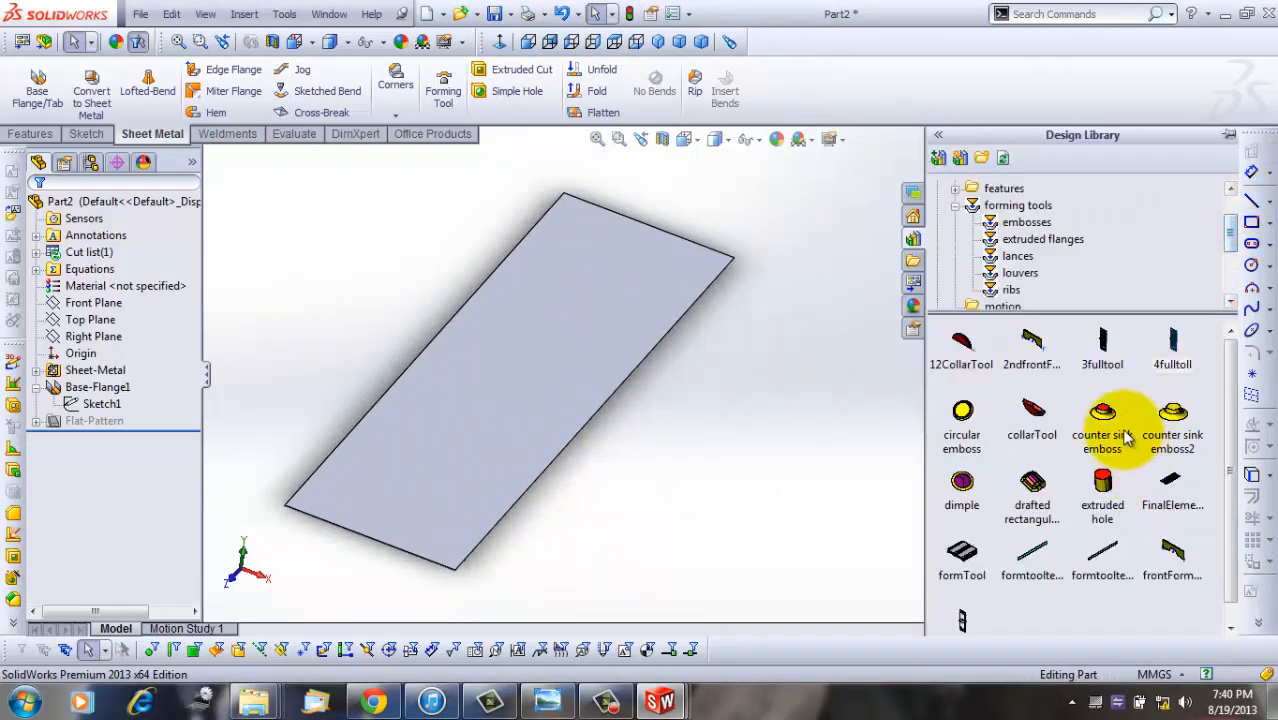
left_click_drag(1127, 437, 598, 319)
middle_click_drag(598, 319, 793, 365)
left_click(37, 209)
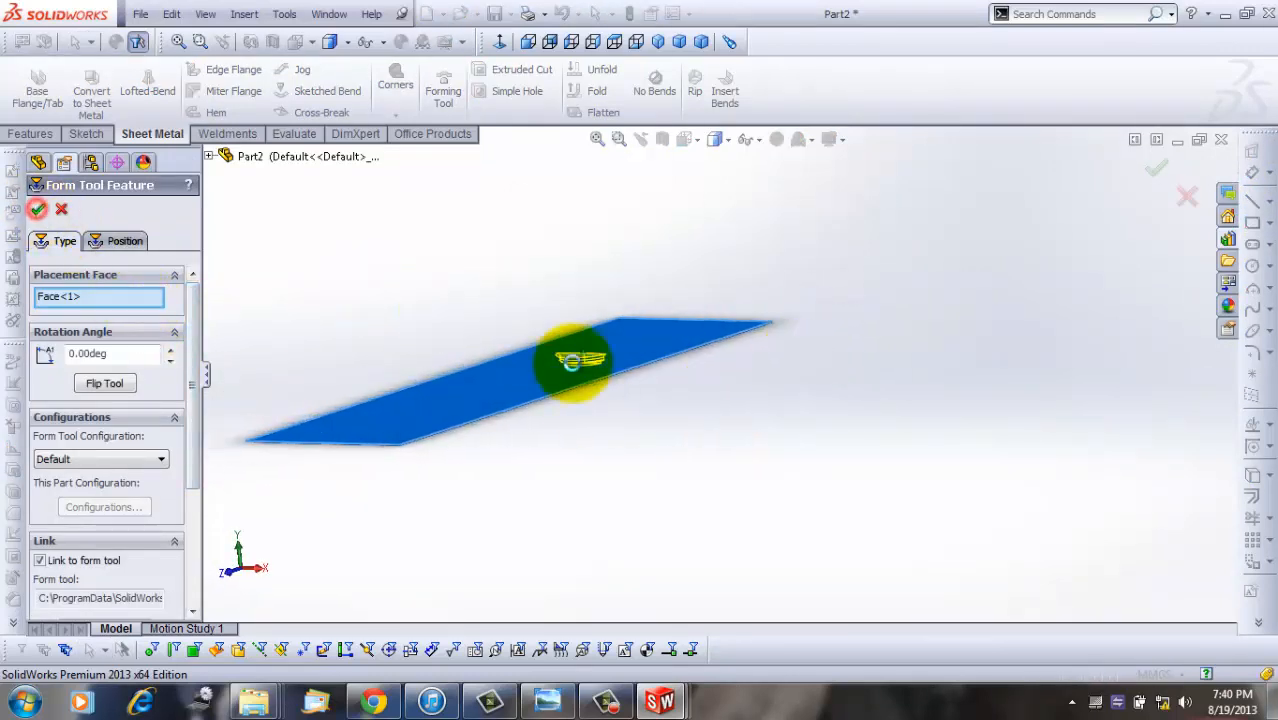
scroll(600, 365, "down", 5)
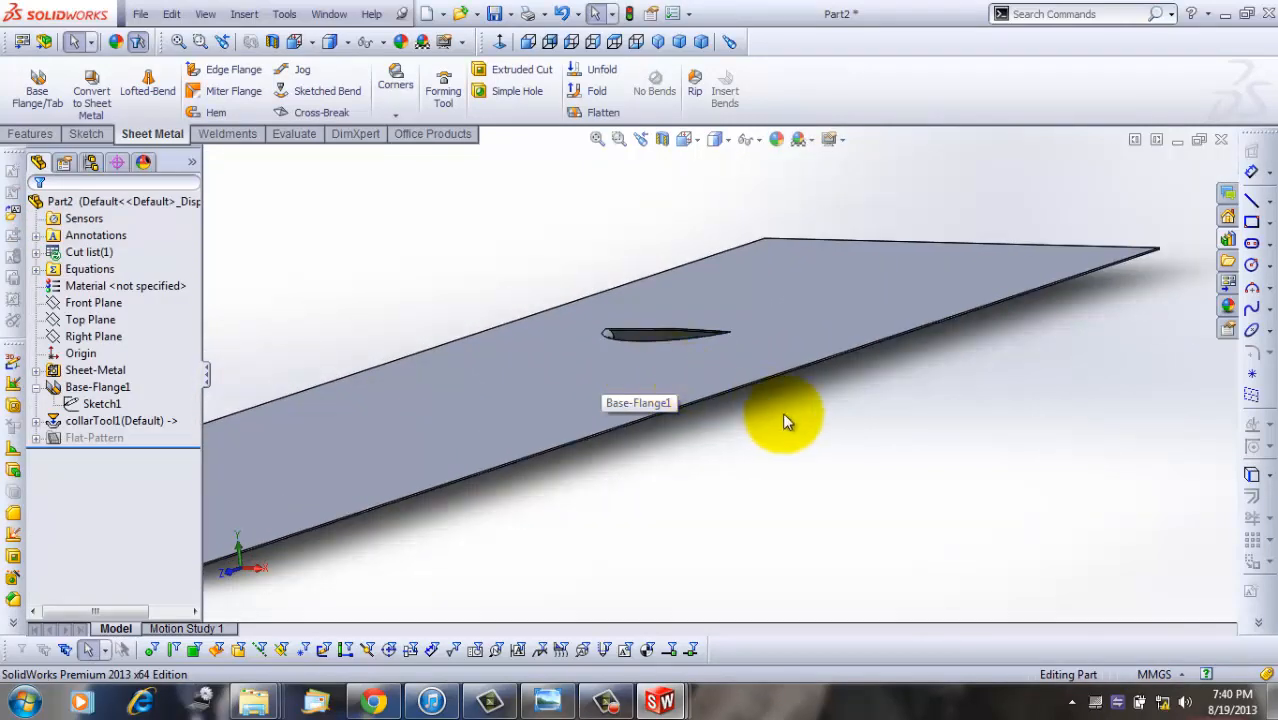
middle_click_drag(785, 421, 685, 486)
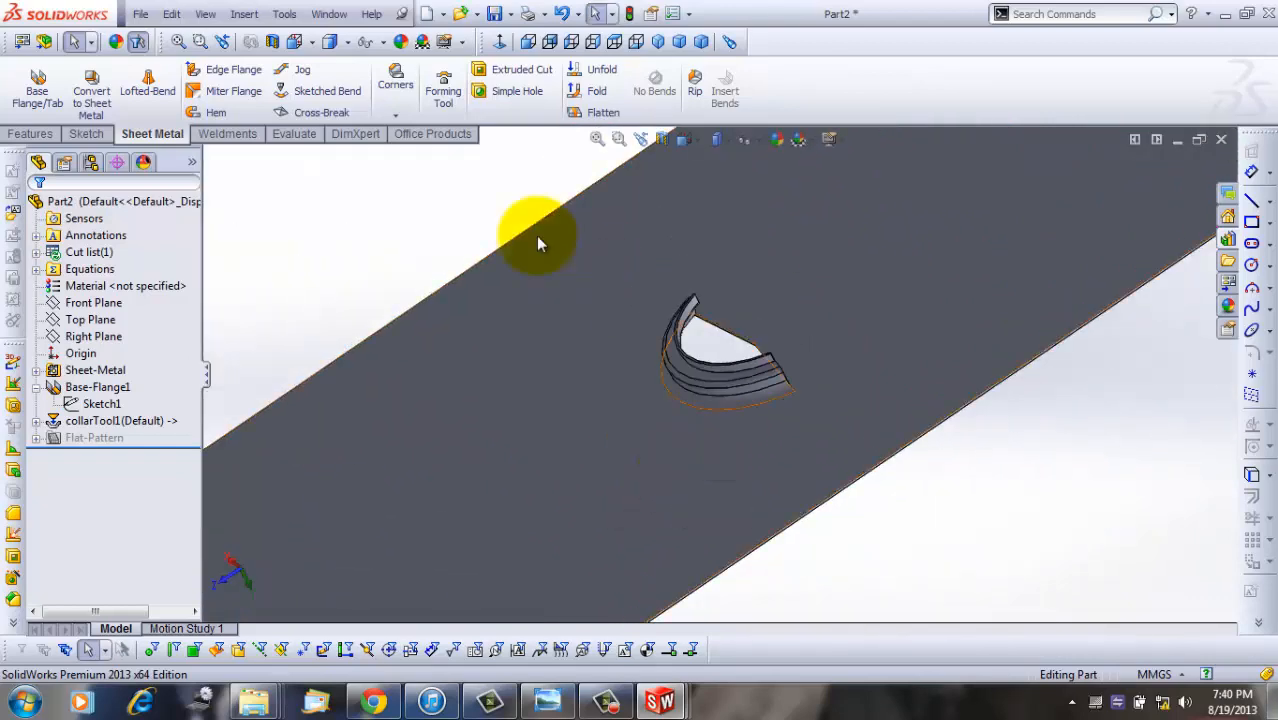
Step: Close Part2 and Part1 without saving either document
left_click(1221, 139)
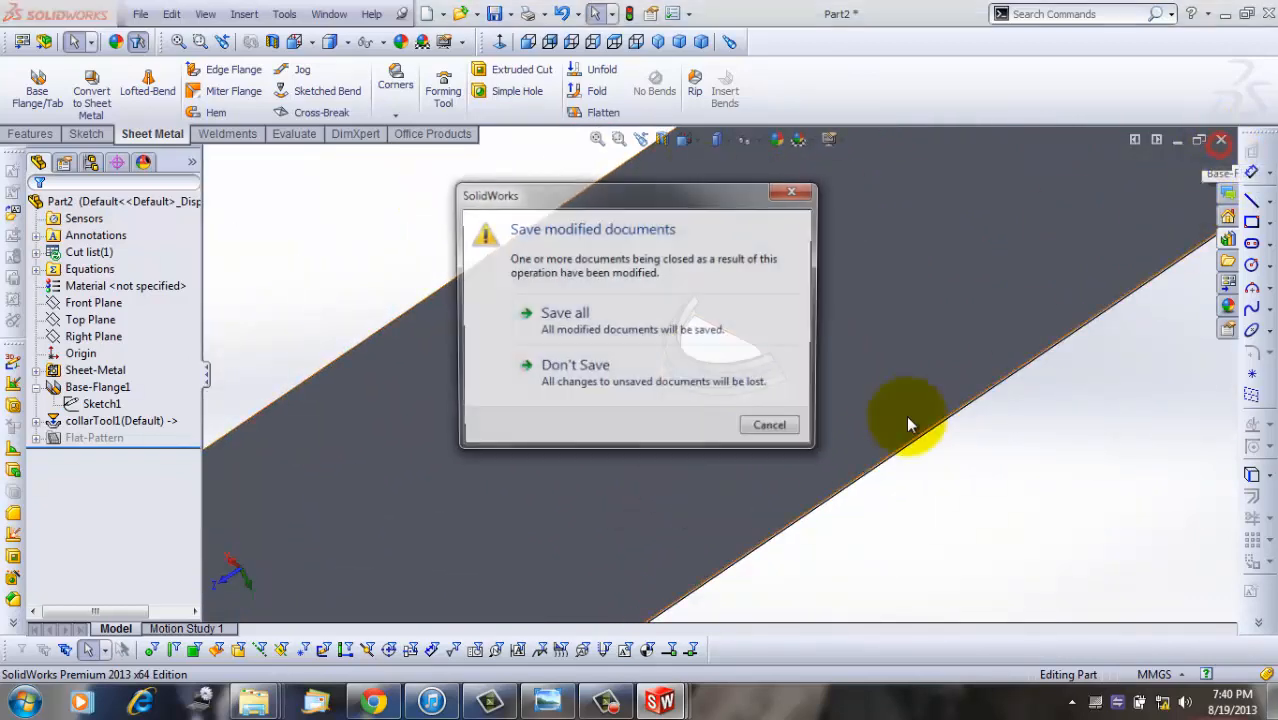
left_click(678, 380)
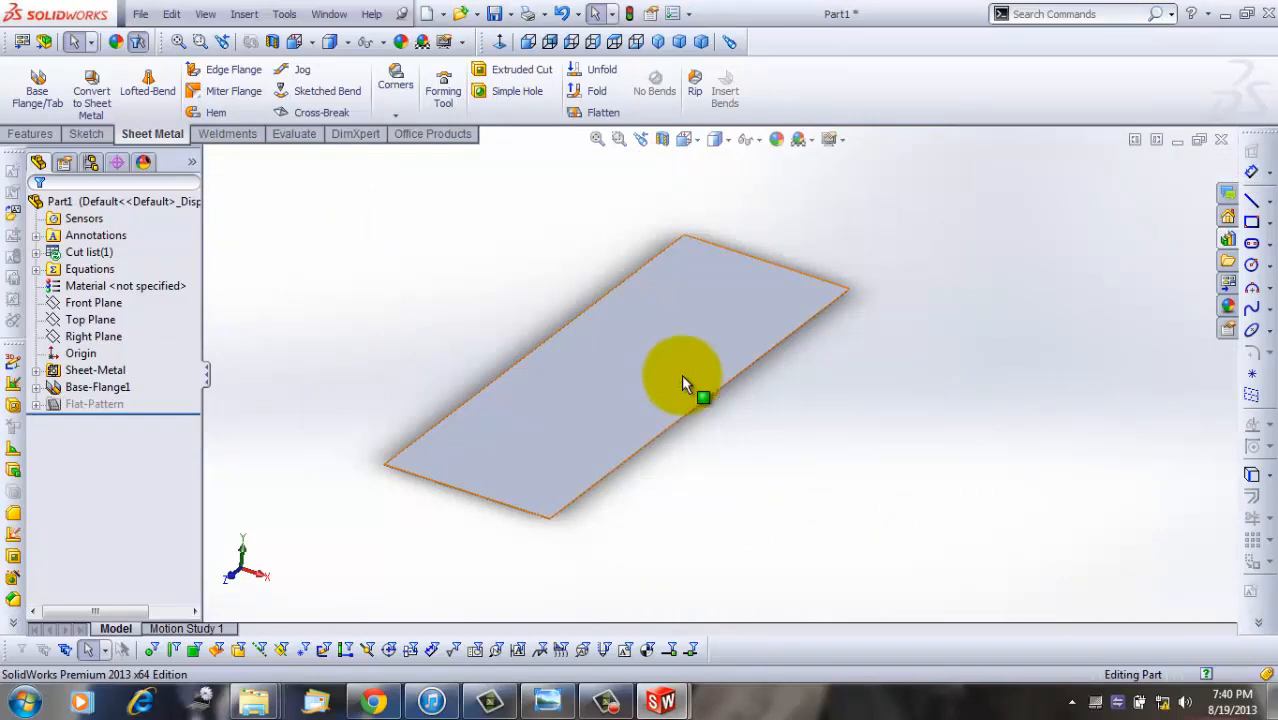
left_click(1221, 139)
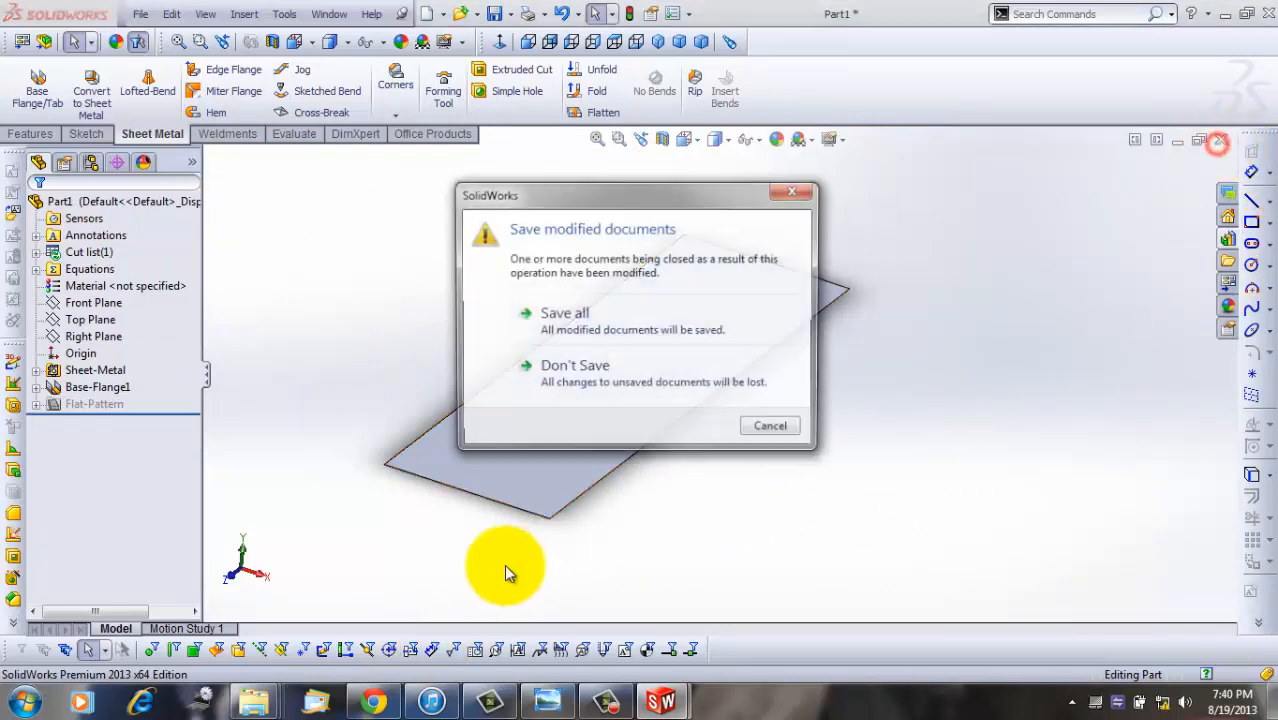
left_click(665, 465)
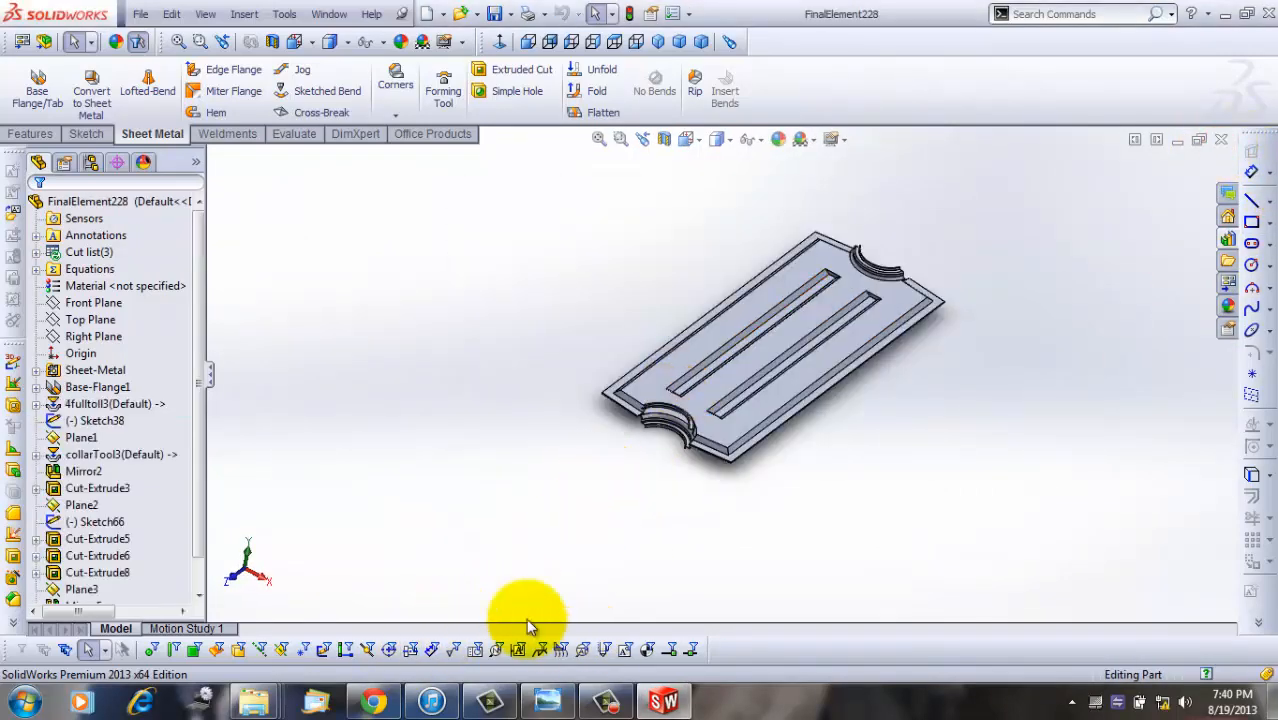
Step: Roll the FinalElement228 feature history back to just after Base-Flange1 to review the plain plate
middle_click_drag(922, 445, 932, 451)
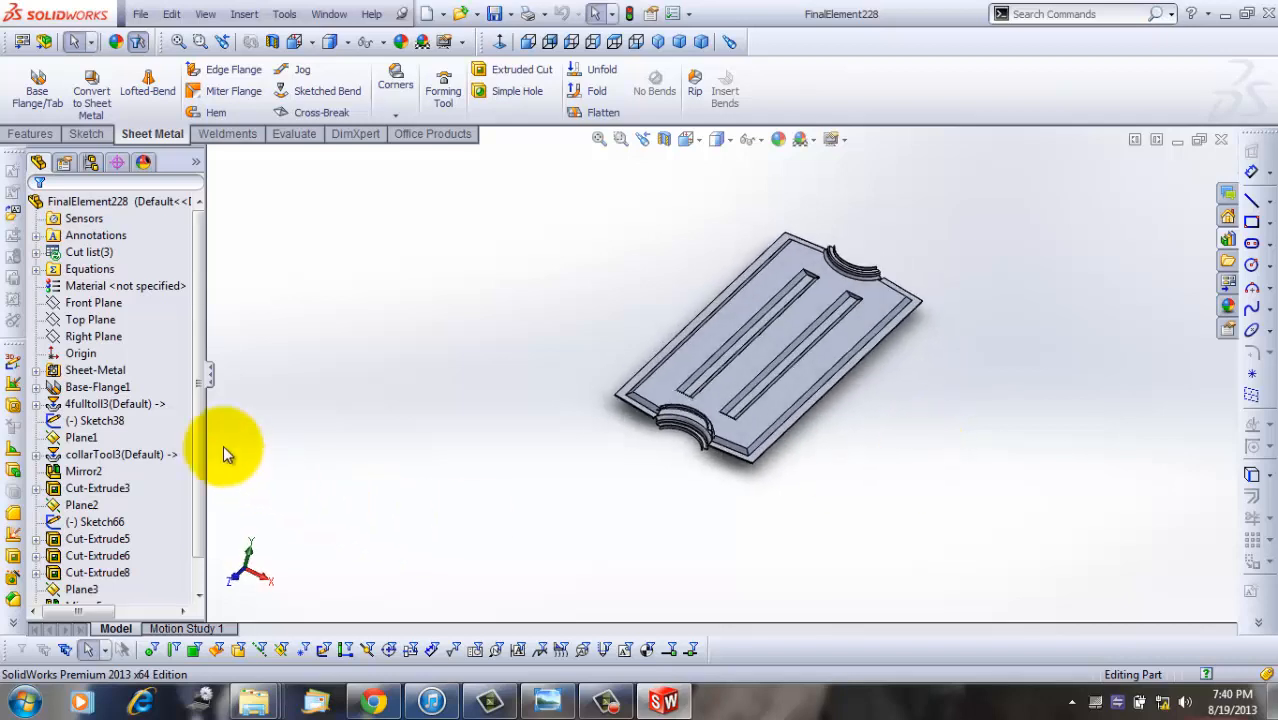
left_click_drag(202, 434, 206, 523)
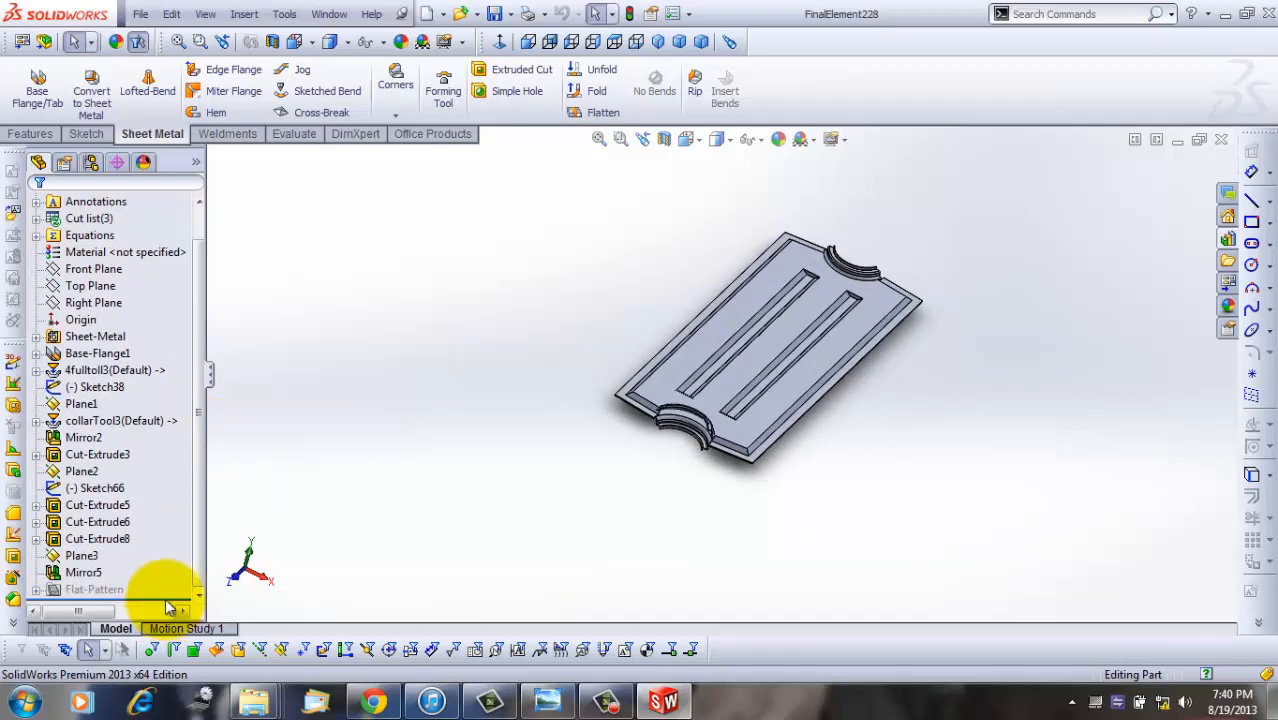
left_click_drag(175, 597, 172, 368)
middle_click_drag(600, 442, 727, 456)
left_click(165, 372)
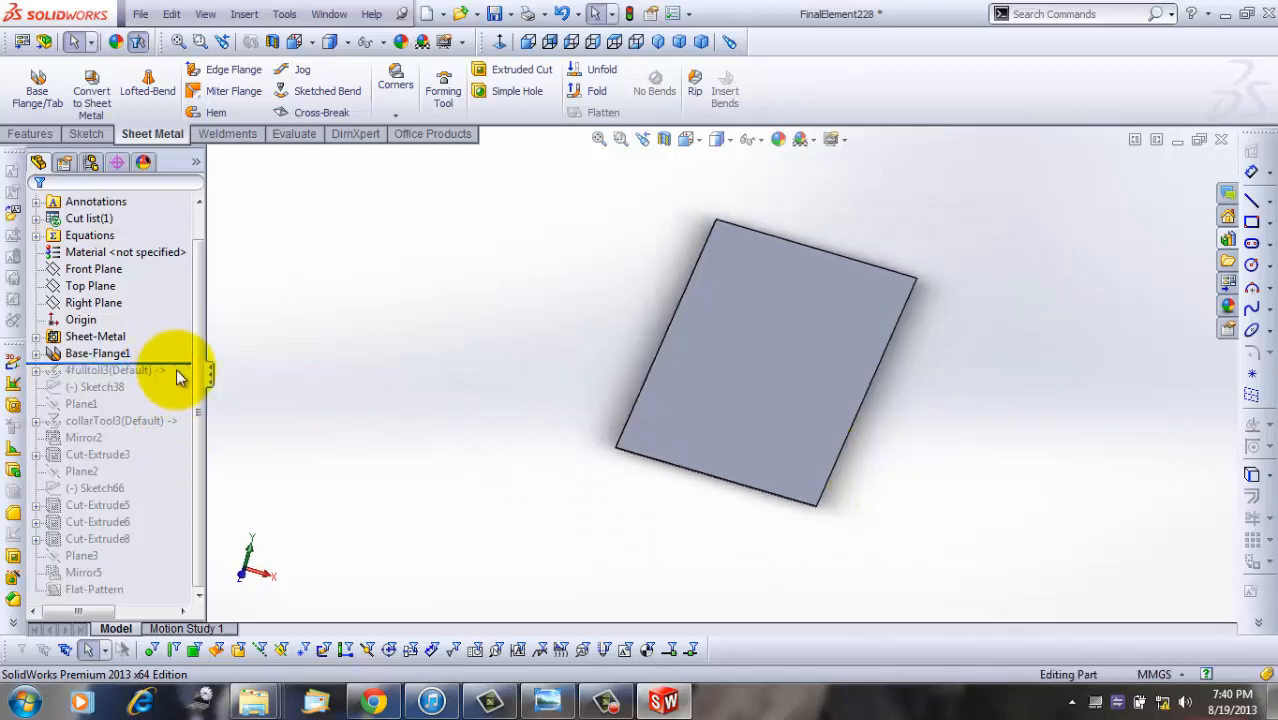
Step: Roll the feature history forward past 4fulltoll3 and Sketch38 to just after Plane1
left_click_drag(183, 361, 190, 380)
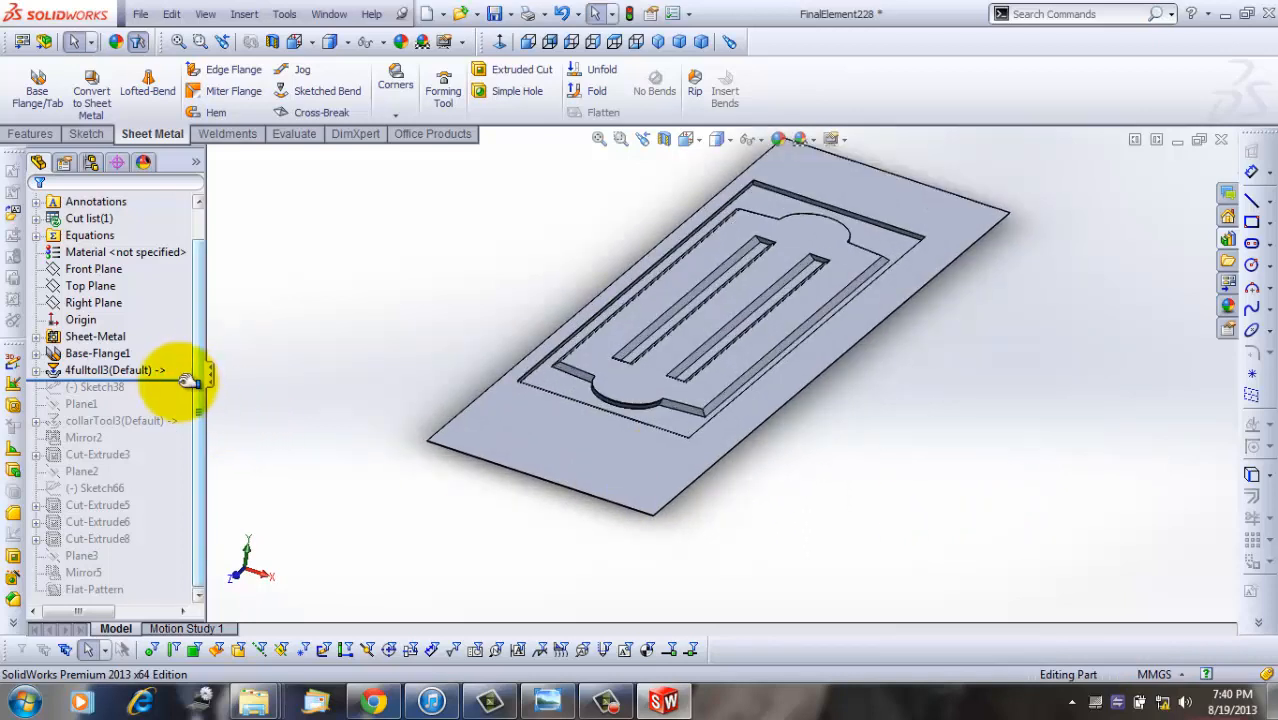
left_click_drag(186, 378, 177, 410)
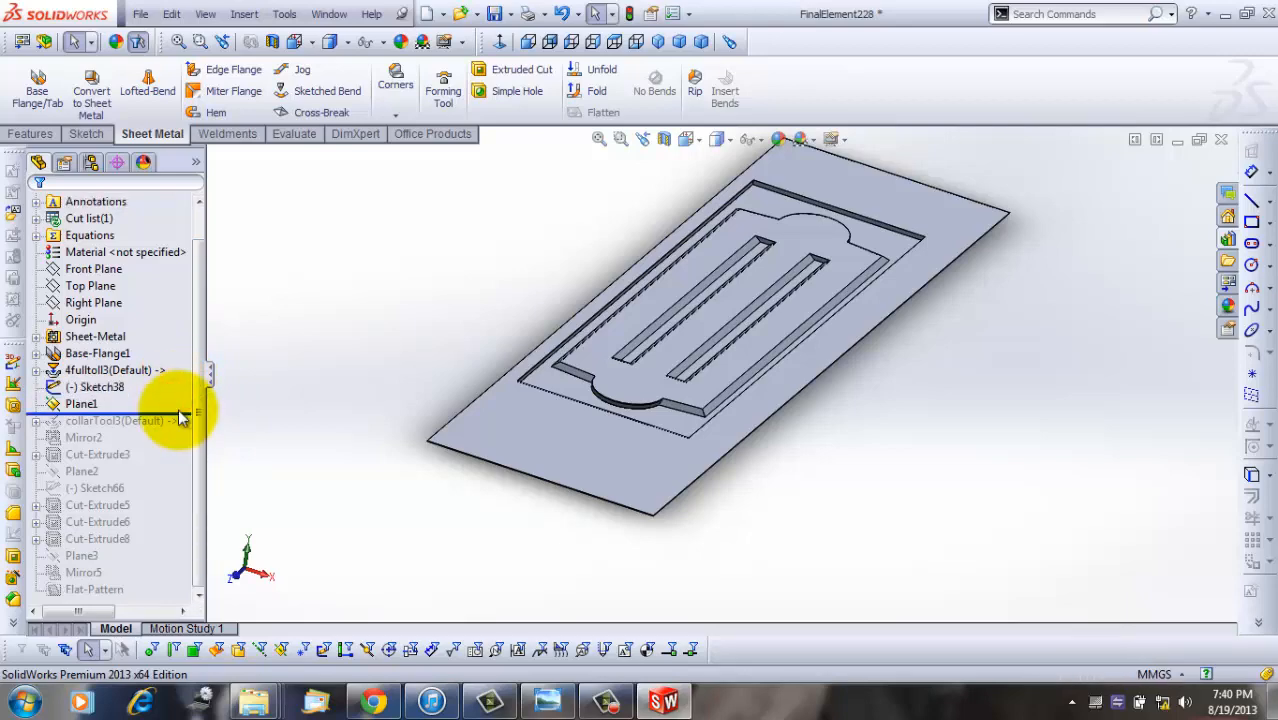
middle_click_drag(942, 524, 265, 408)
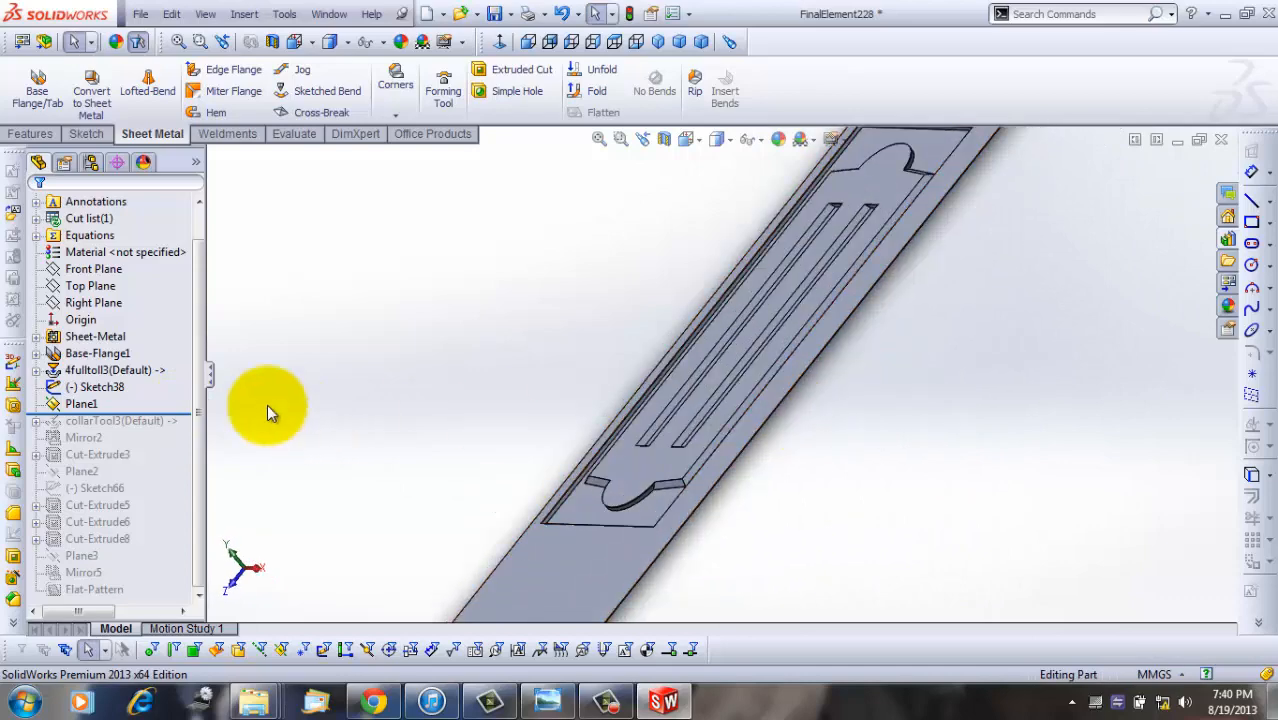
Step: Roll the feature history forward to include collarTool3 and bring the collar end of the plate into view
left_click_drag(192, 414, 183, 426)
scroll(556, 434, "up", 4)
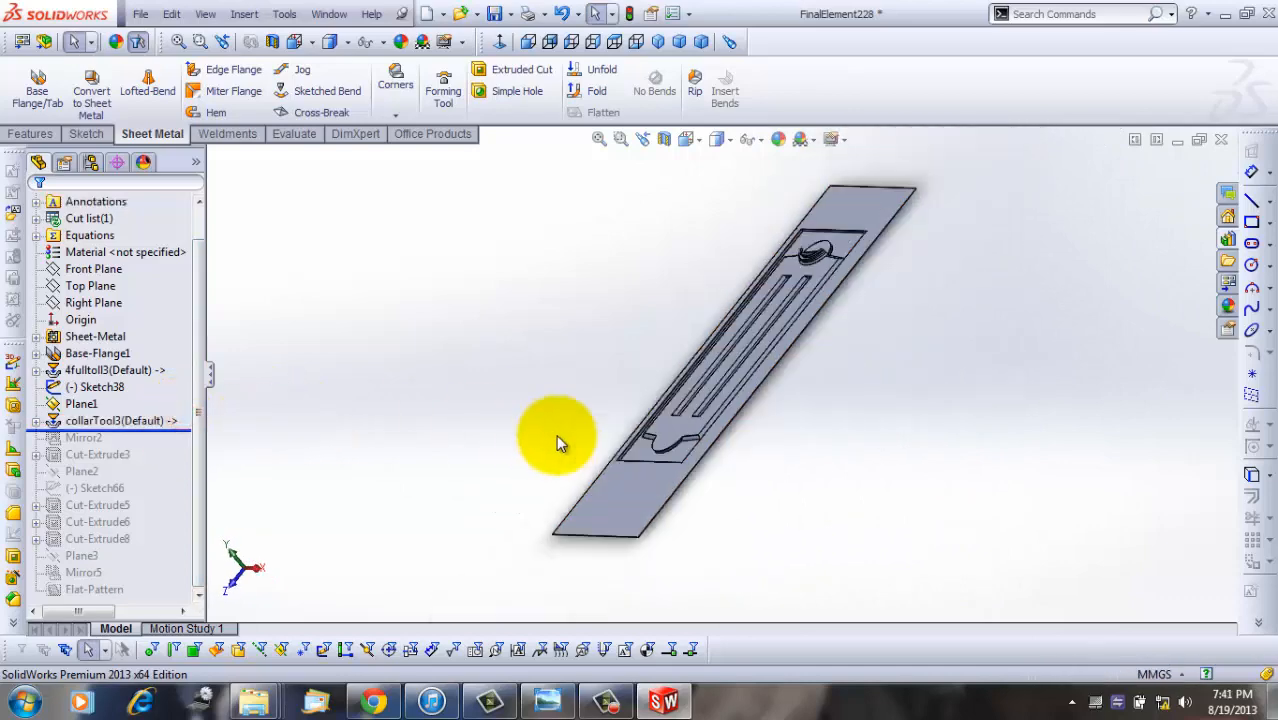
middle_click_drag(850, 480, 800, 430)
scroll(727, 238, "down", 2)
scroll(727, 238, "down", 2)
scroll(740, 250, "up", 5)
scroll(770, 255, "down", 4)
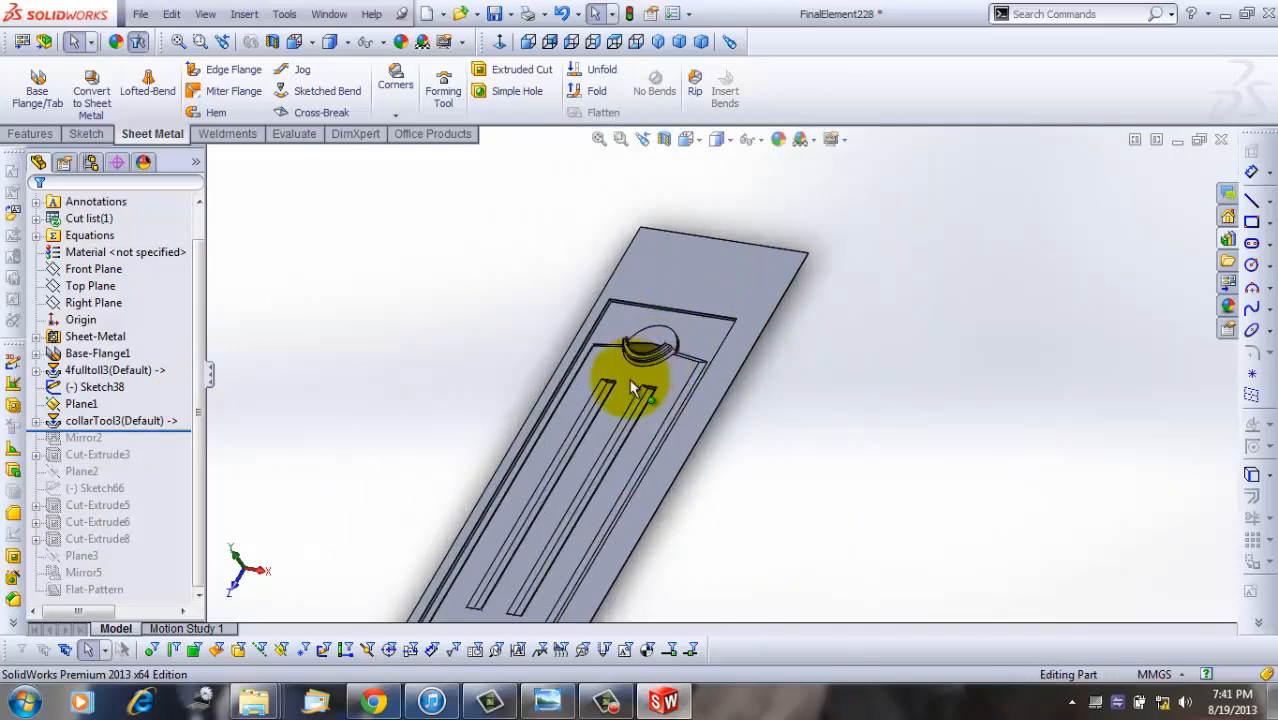
Step: Examine the collar formed by collarTool3 from both sides of the plate, highlighting the feature in the model
scroll(620, 390, "down", 3)
scroll(765, 290, "down", 4)
scroll(752, 422, "up", 2)
scroll(750, 415, "down", 3)
middle_click_drag(941, 422, 788, 347)
left_click(150, 421)
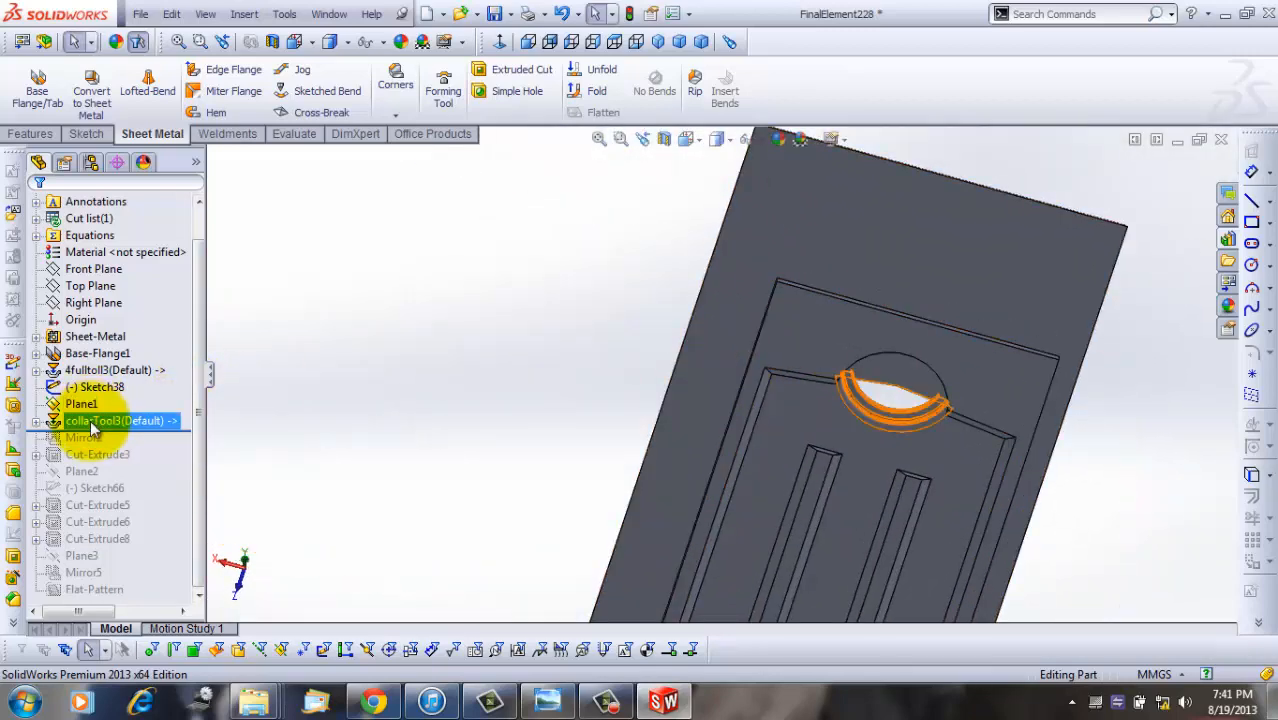
left_click(563, 382)
mouse_move(563, 382)
middle_mouse_down()
mouse_move(789, 438)
mouse_move(560, 372)
middle_mouse_up()
scroll(490, 350, "down", 2)
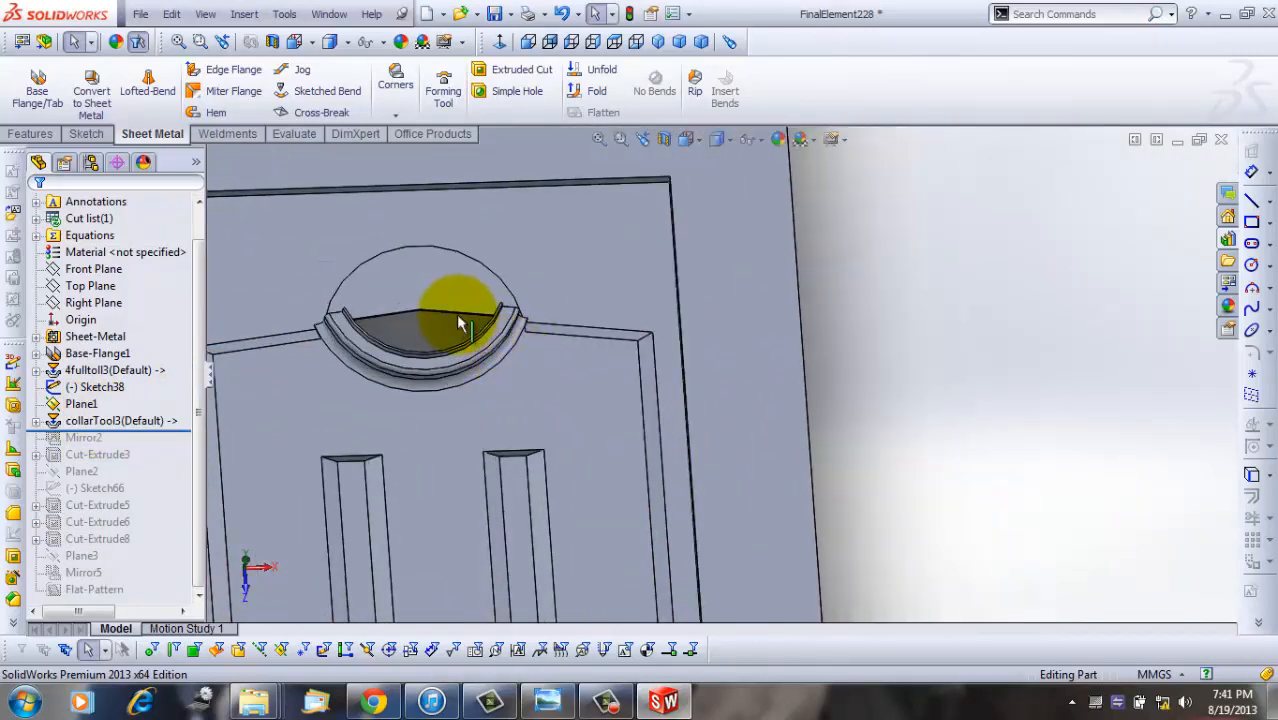
scroll(455, 314, "down", 4)
scroll(676, 402, "up", 2)
Step: Roll the feature history forward to include Mirror2, the mirrored collar at the plate's opposite end
middle_click_drag(742, 408, 687, 432)
scroll(680, 515, "up", 5)
scroll(687, 432, "down", 3)
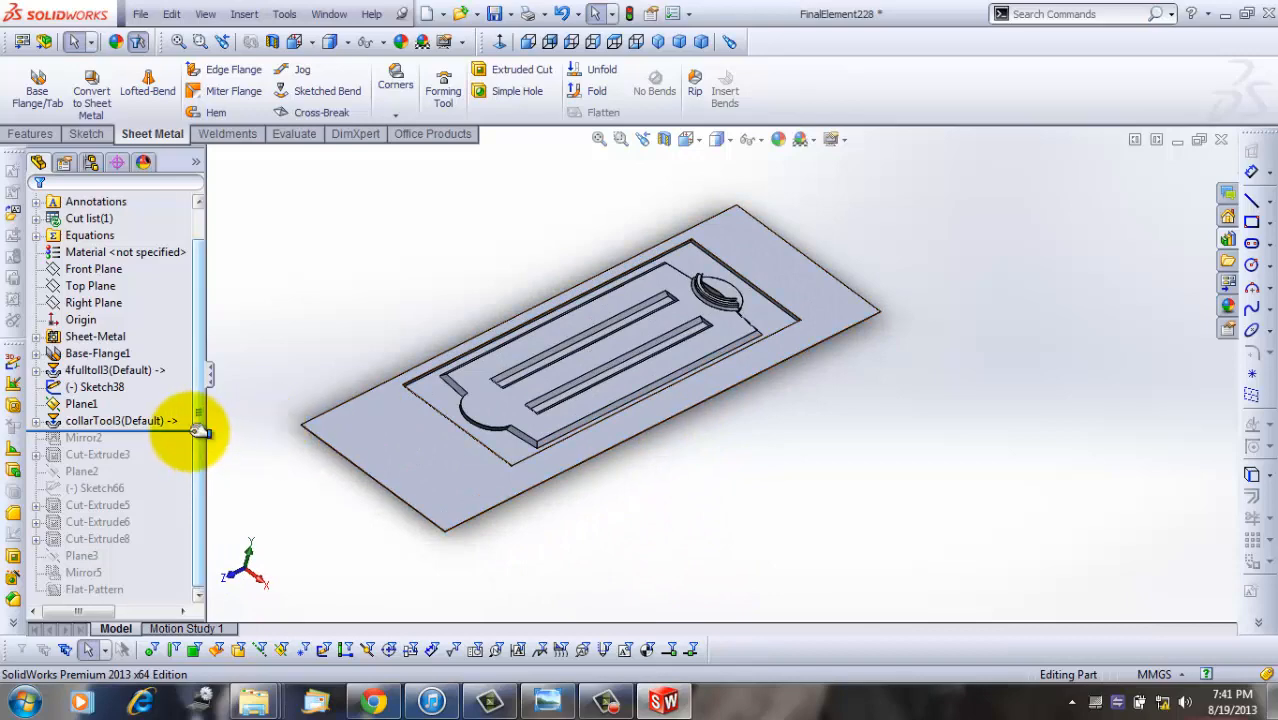
left_click_drag(188, 431, 186, 447)
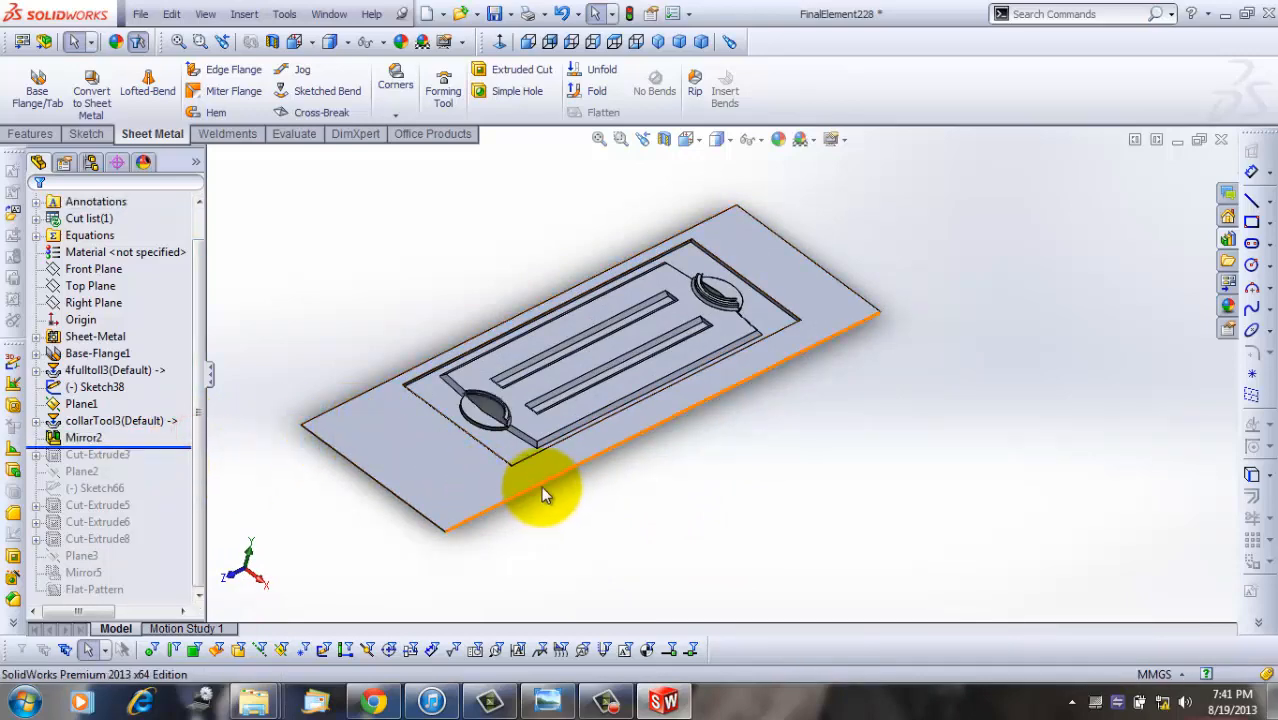
Step: Roll the feature history forward to include Cut-Extrude3, which trims the plate's outer margin and collar openings
scroll(545, 463, "down", 5)
scroll(500, 443, "up", 3)
middle_click_drag(500, 443, 700, 322)
scroll(760, 332, "up", 3)
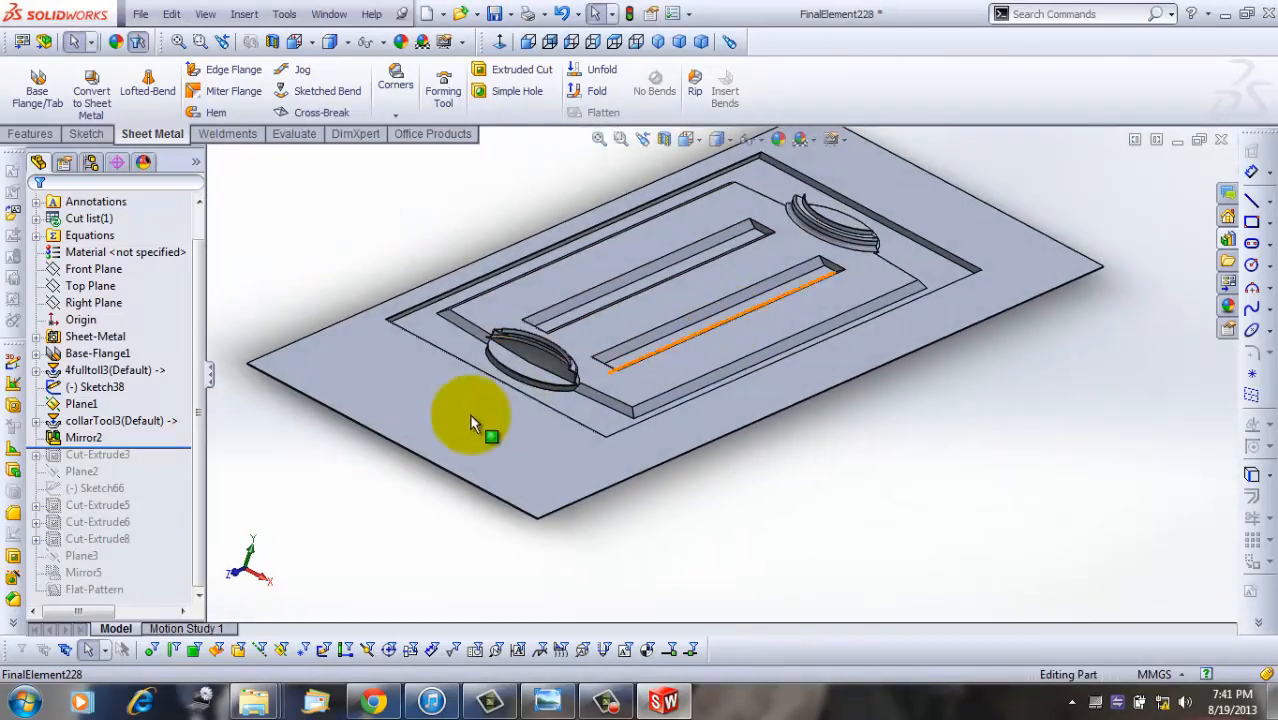
left_click(179, 448)
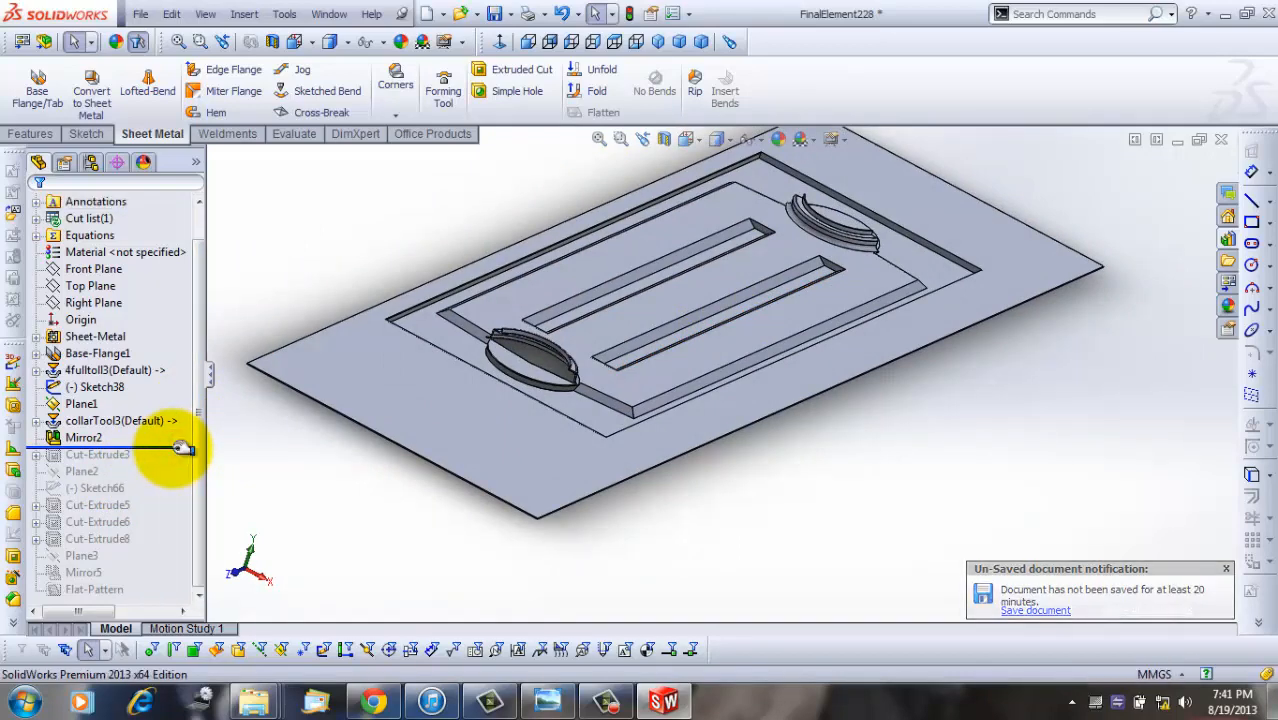
left_click_drag(182, 448, 177, 464)
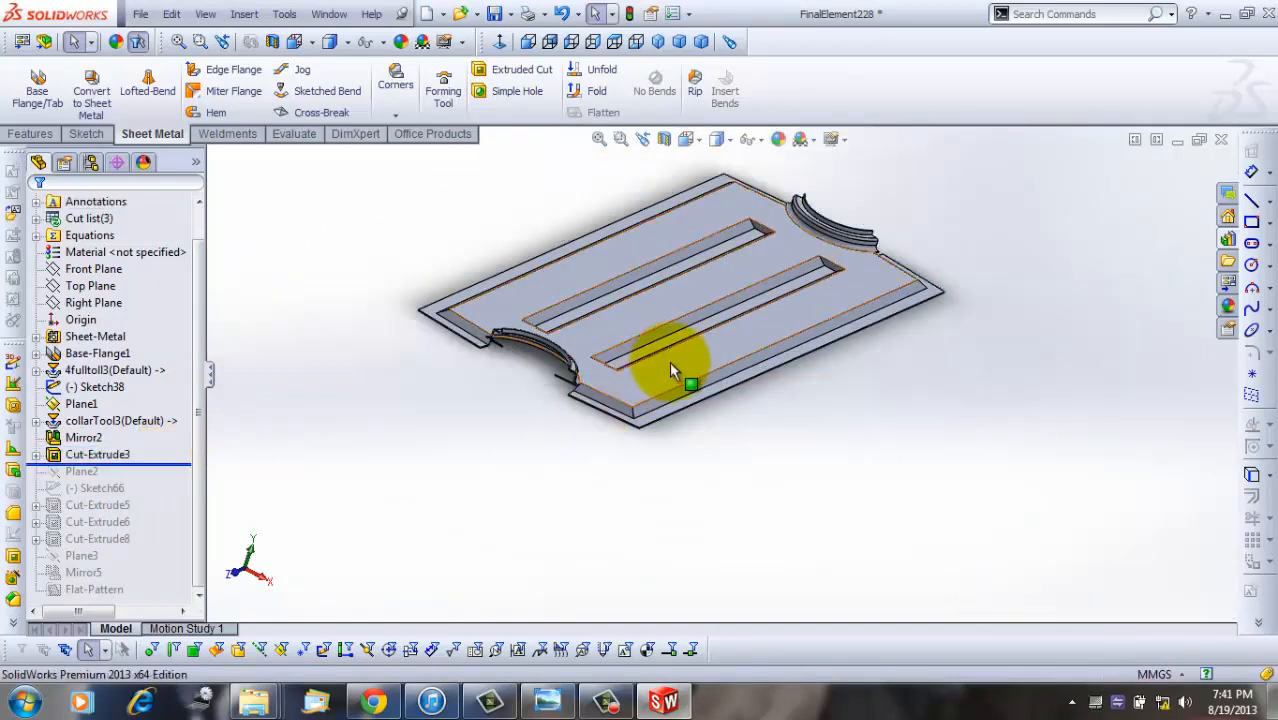
Step: Roll the feature history forward past Plane2 and Sketch66 to include Cut-Extrude5, Cut-Extrude6 and Cut-Extrude8
scroll(666, 366, "down", 3)
scroll(668, 368, "up", 3)
middle_click_drag(754, 392, 776, 514)
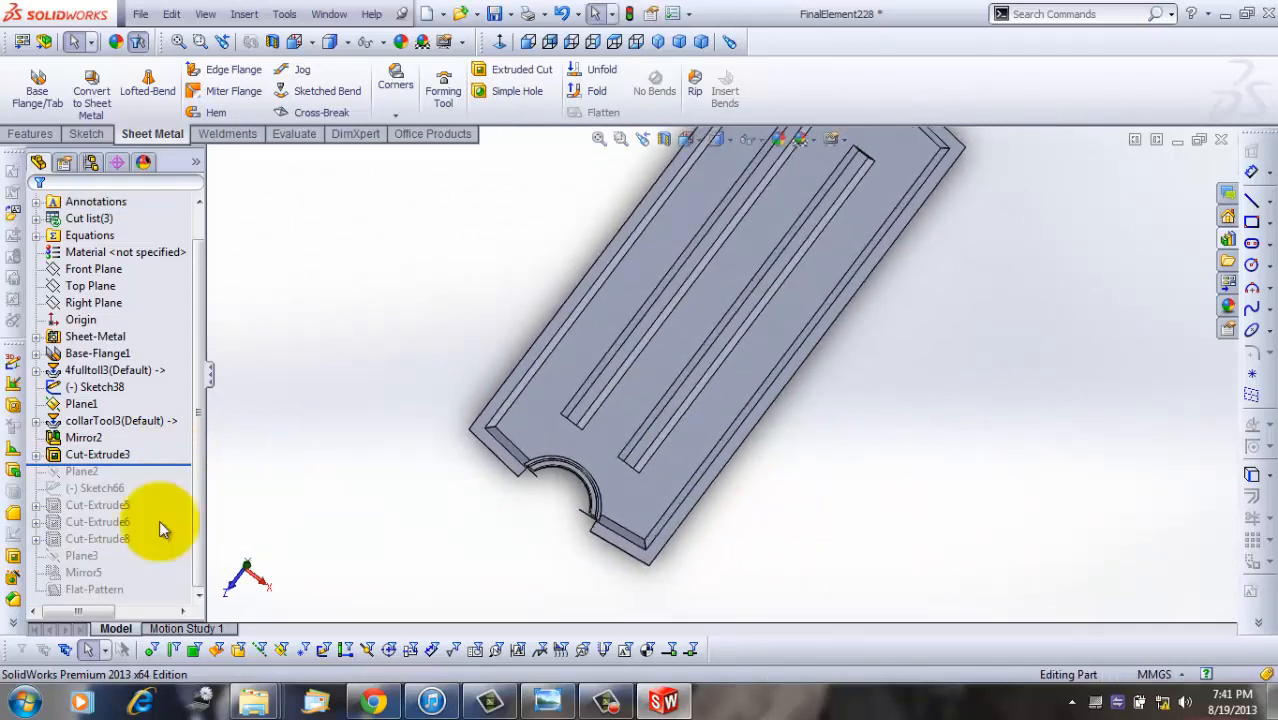
left_click_drag(150, 463, 157, 548)
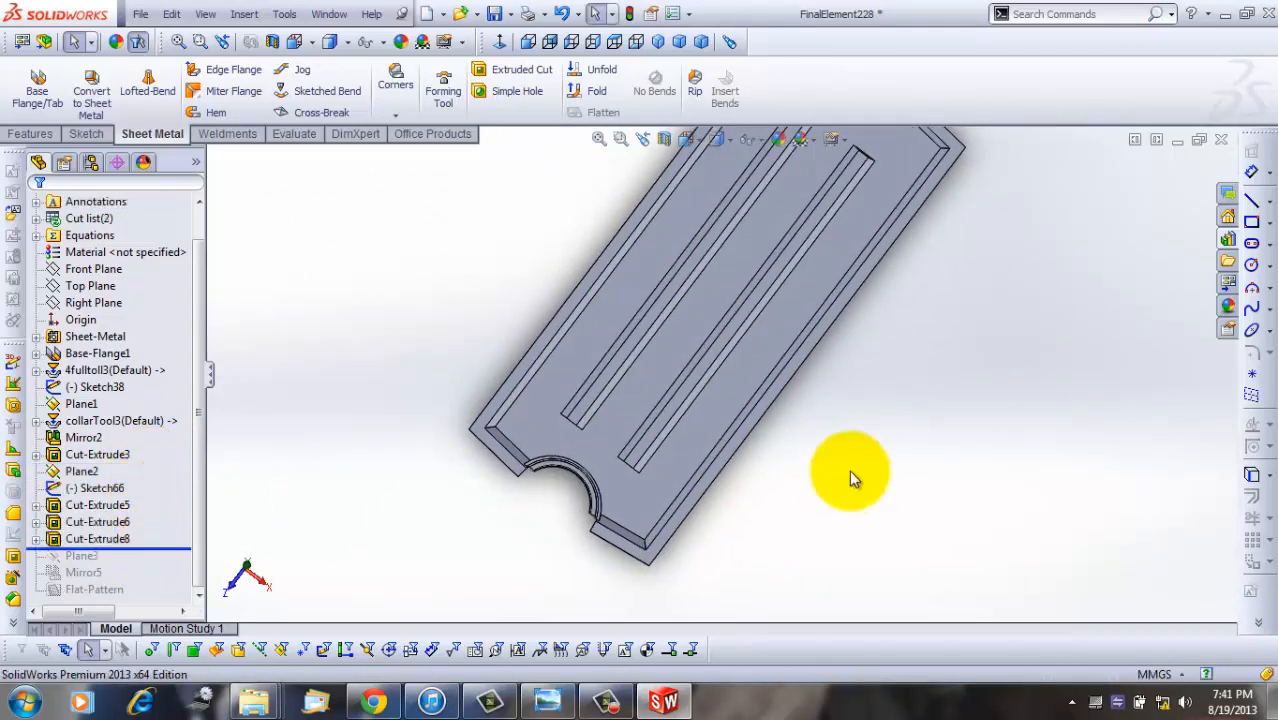
Step: Examine the trimmed plate and the collar cutouts at both ends from several angles
scroll(808, 400, "up", 5)
middle_click_drag(808, 400, 747, 300)
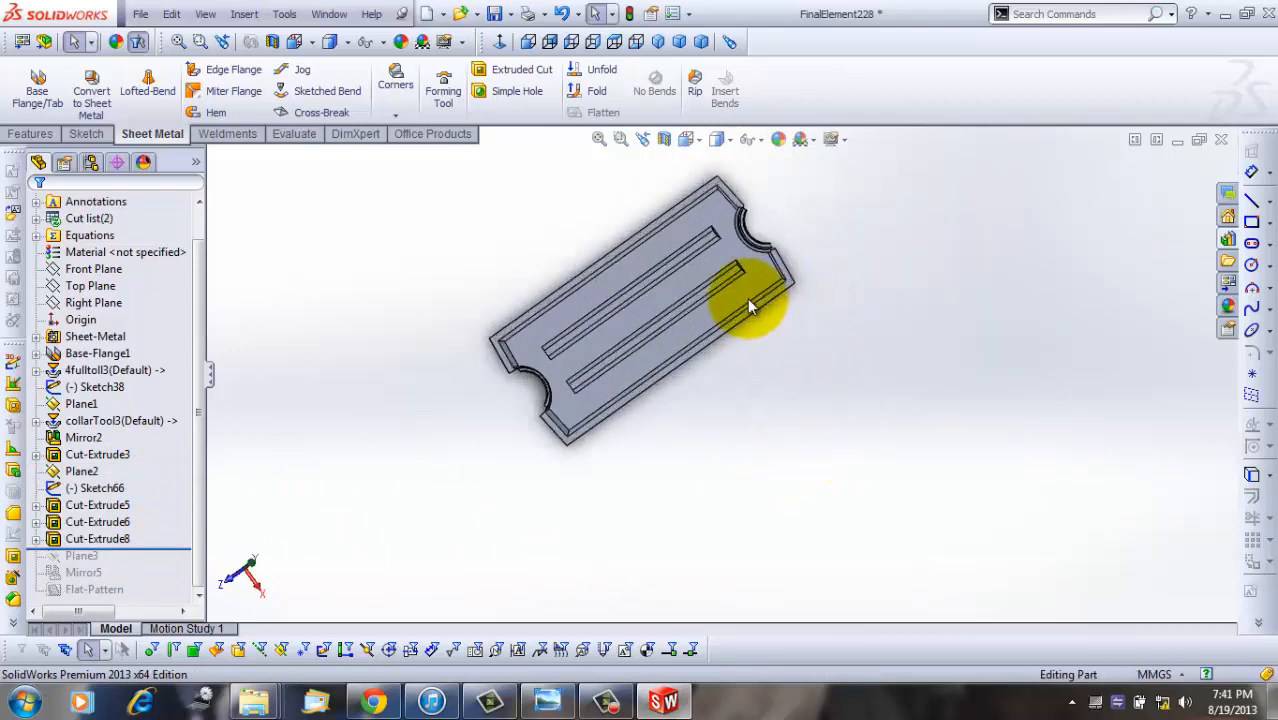
scroll(578, 358, "down", 3)
scroll(577, 349, "down", 5)
scroll(355, 470, "up", 6)
middle_click_drag(496, 447, 747, 411)
scroll(541, 440, "down", 3)
scroll(668, 378, "down", 3)
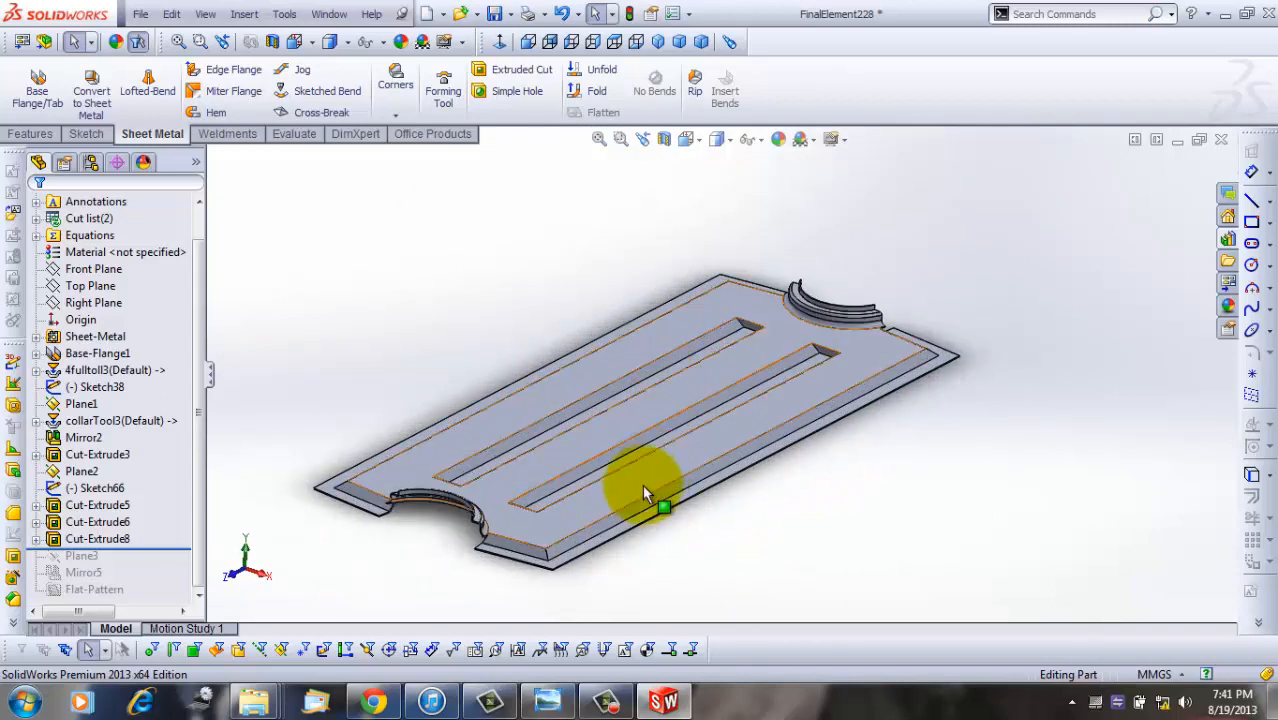
scroll(809, 365, "down", 2)
middle_click_drag(941, 423, 1178, 508)
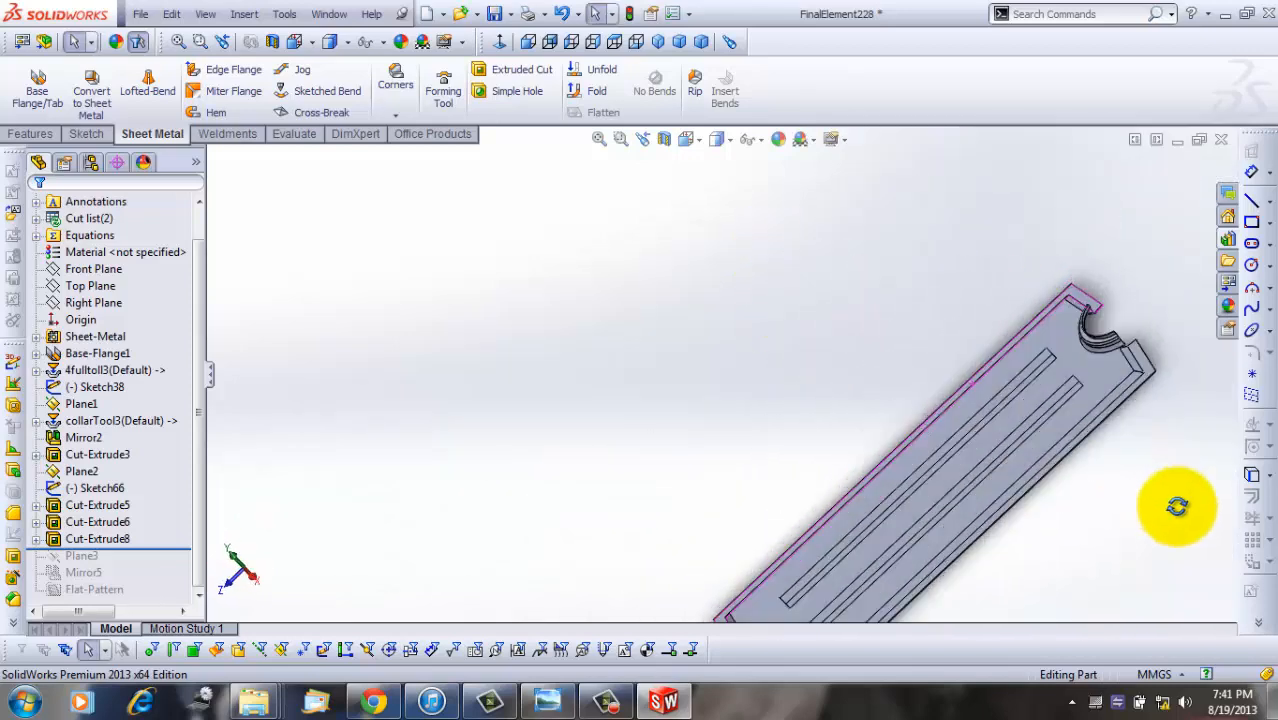
Step: Roll the feature history forward to include Plane3, keeping the whole plate in view
left_click(160, 547)
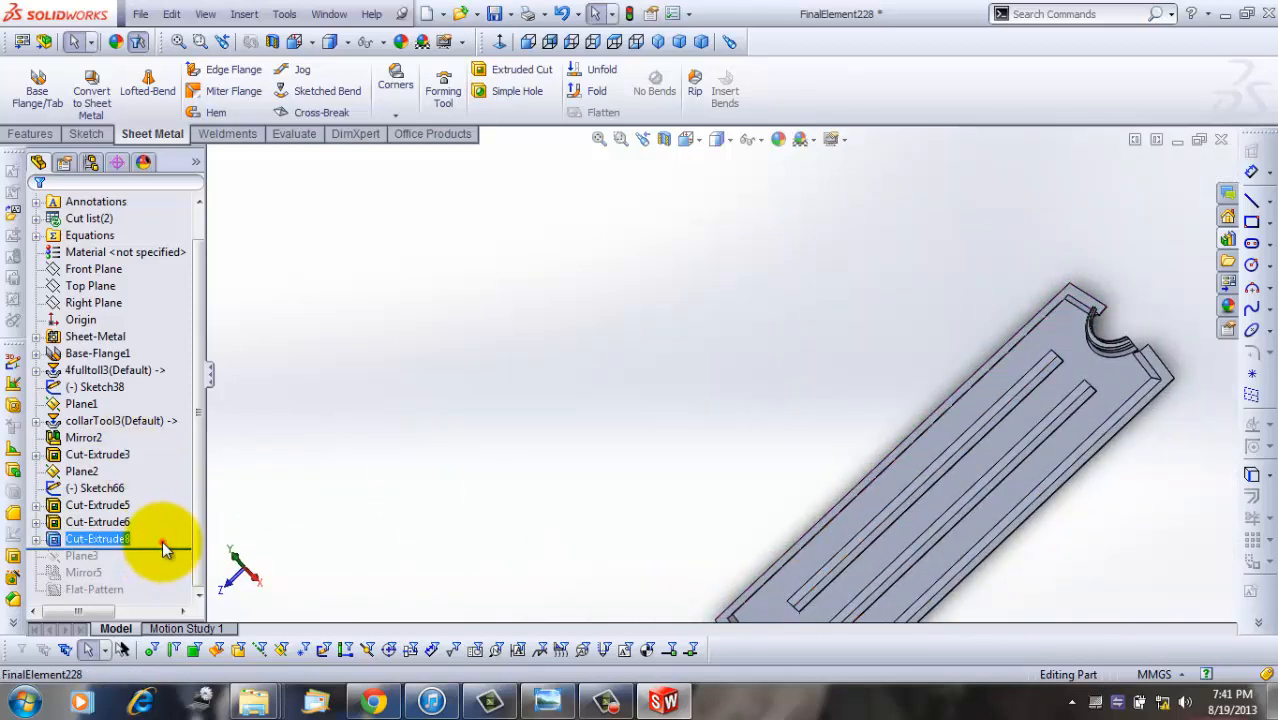
left_click_drag(162, 549, 166, 564)
scroll(422, 495, "up", 5)
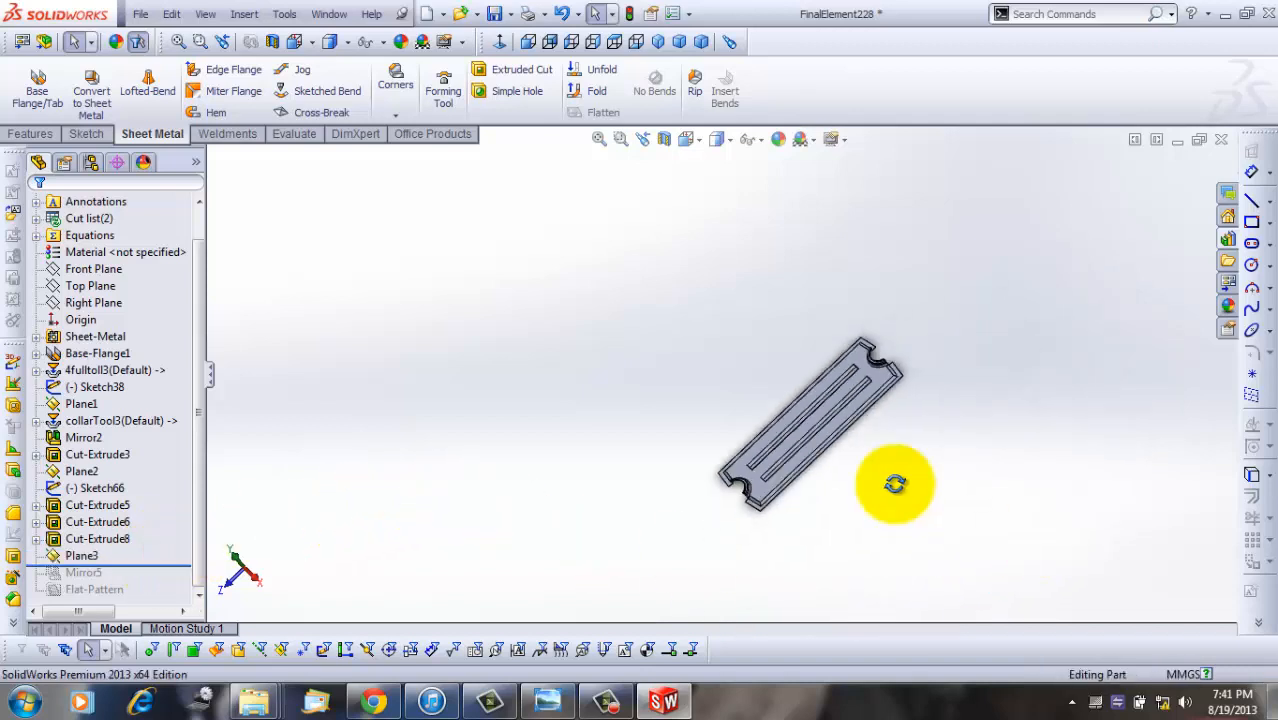
middle_click_drag(896, 485, 832, 442)
Step: Show the reference planes and inspect Plane3 beneath the plate from close up and edge-on
left_click(205, 13)
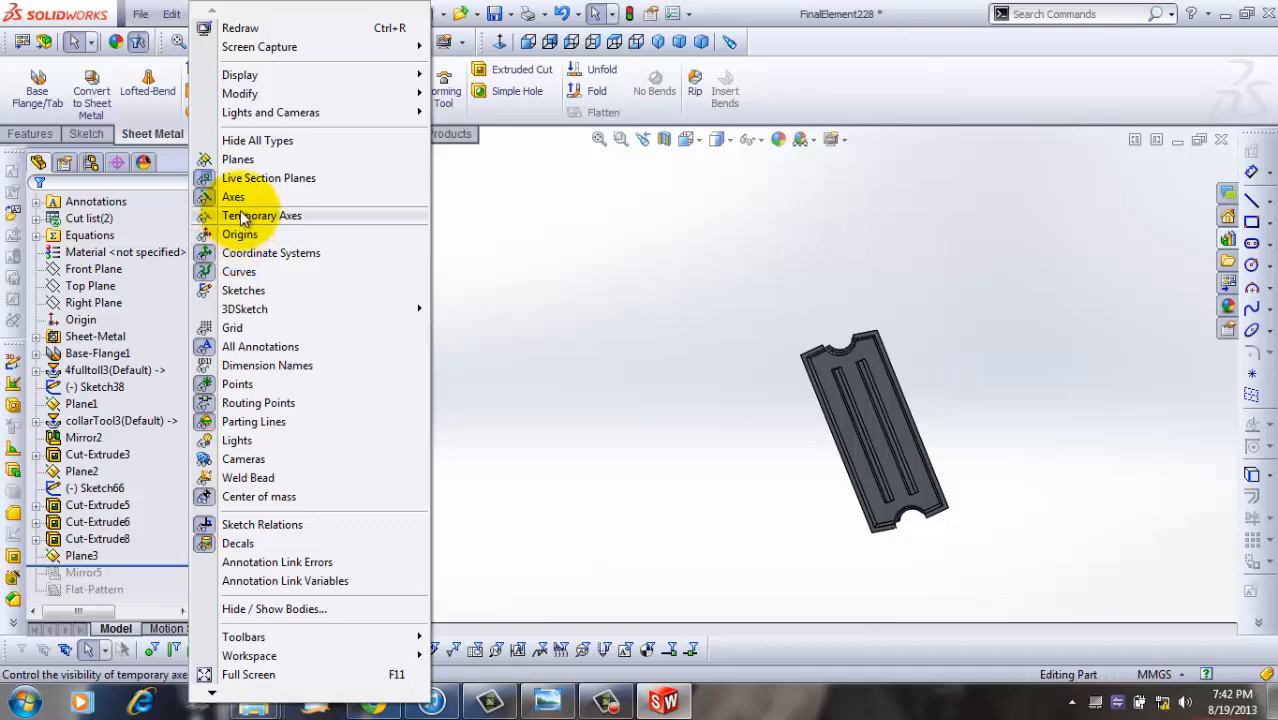
left_click(234, 160)
middle_click_drag(1020, 430, 763, 342)
scroll(763, 334, "down", 5)
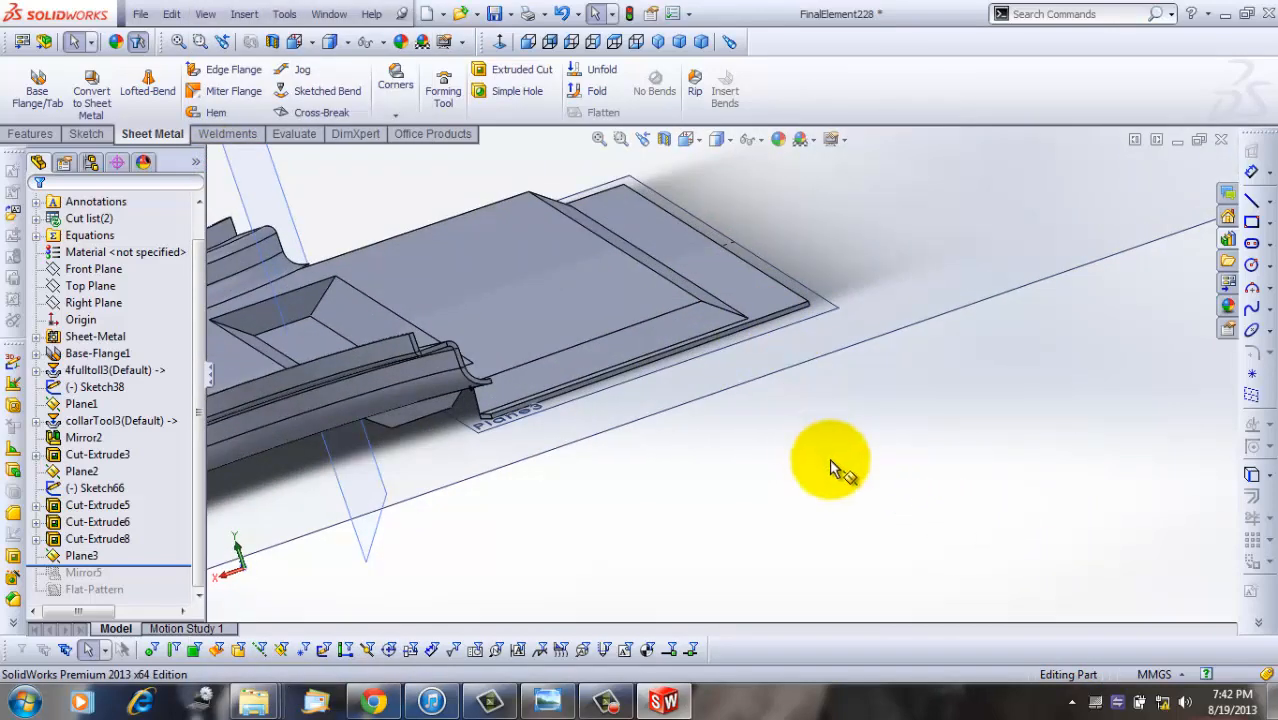
mouse_move(830, 459)
middle_mouse_down()
mouse_move(804, 457)
mouse_move(820, 454)
middle_mouse_up()
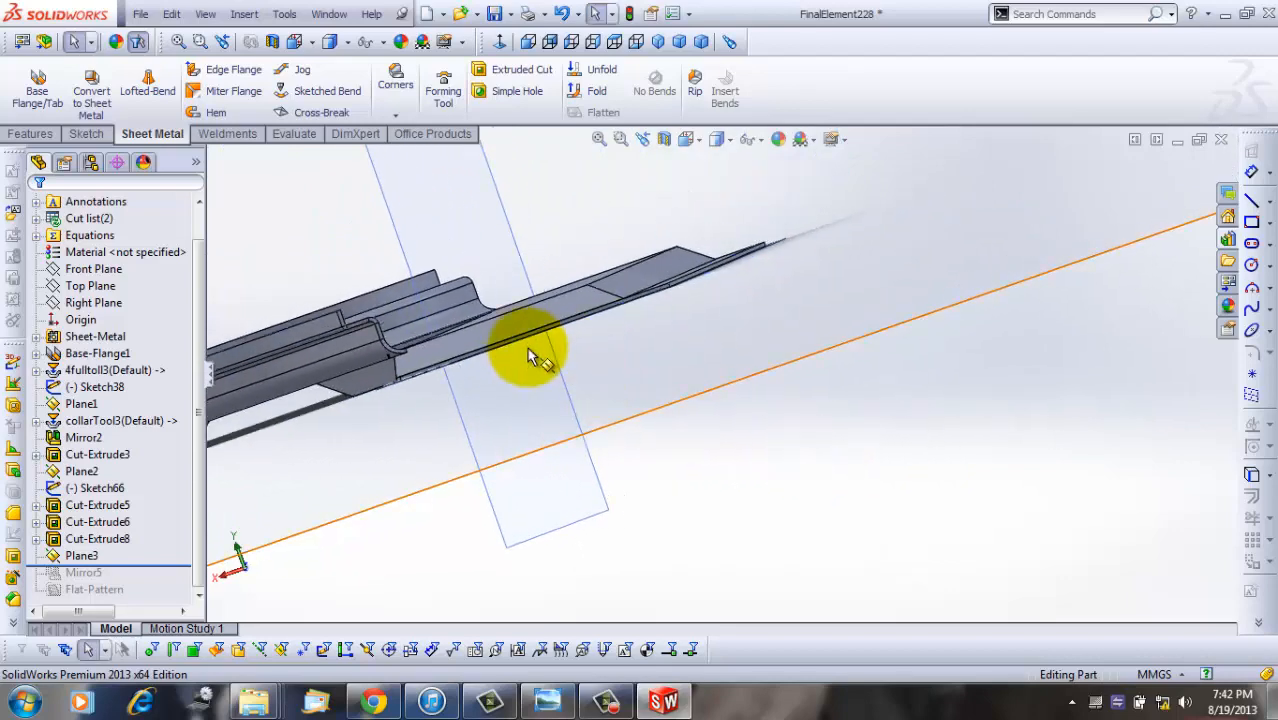
scroll(408, 472, "up", 4)
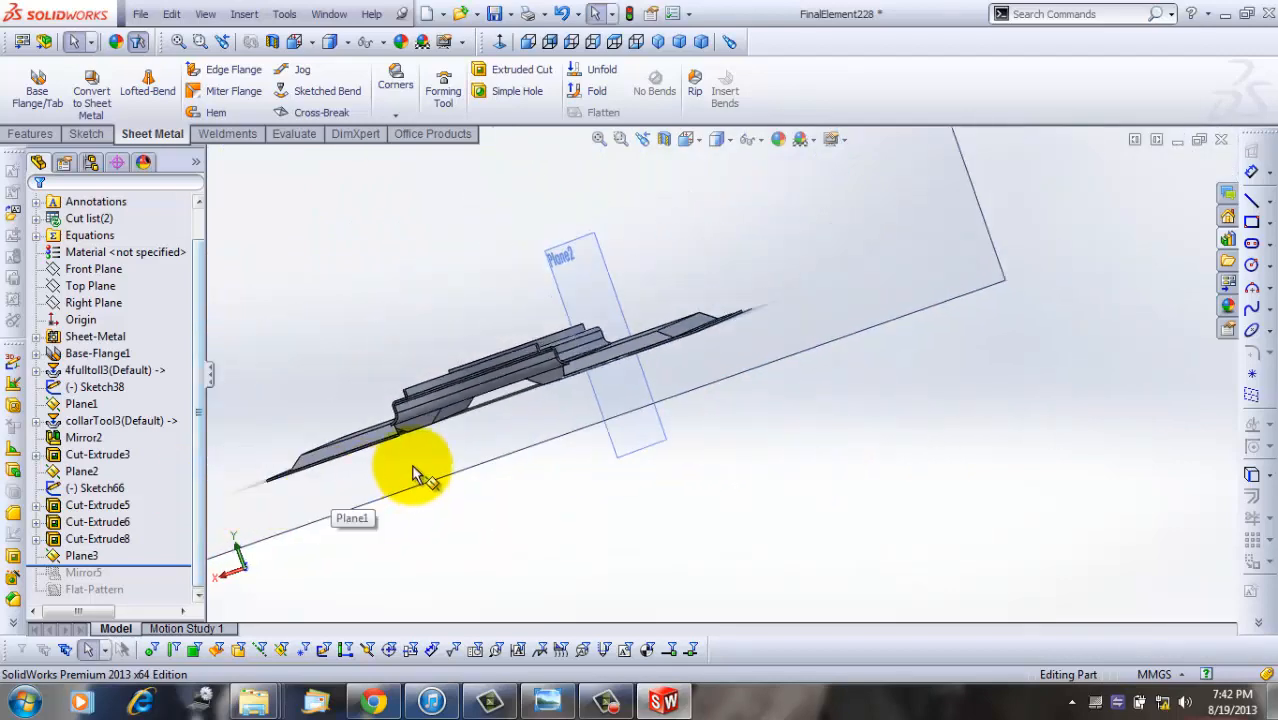
Step: Roll the feature history forward to include Mirror5 and on to the end, past Flat-Pattern
left_click_drag(143, 564, 128, 582)
middle_click_drag(485, 508, 514, 600)
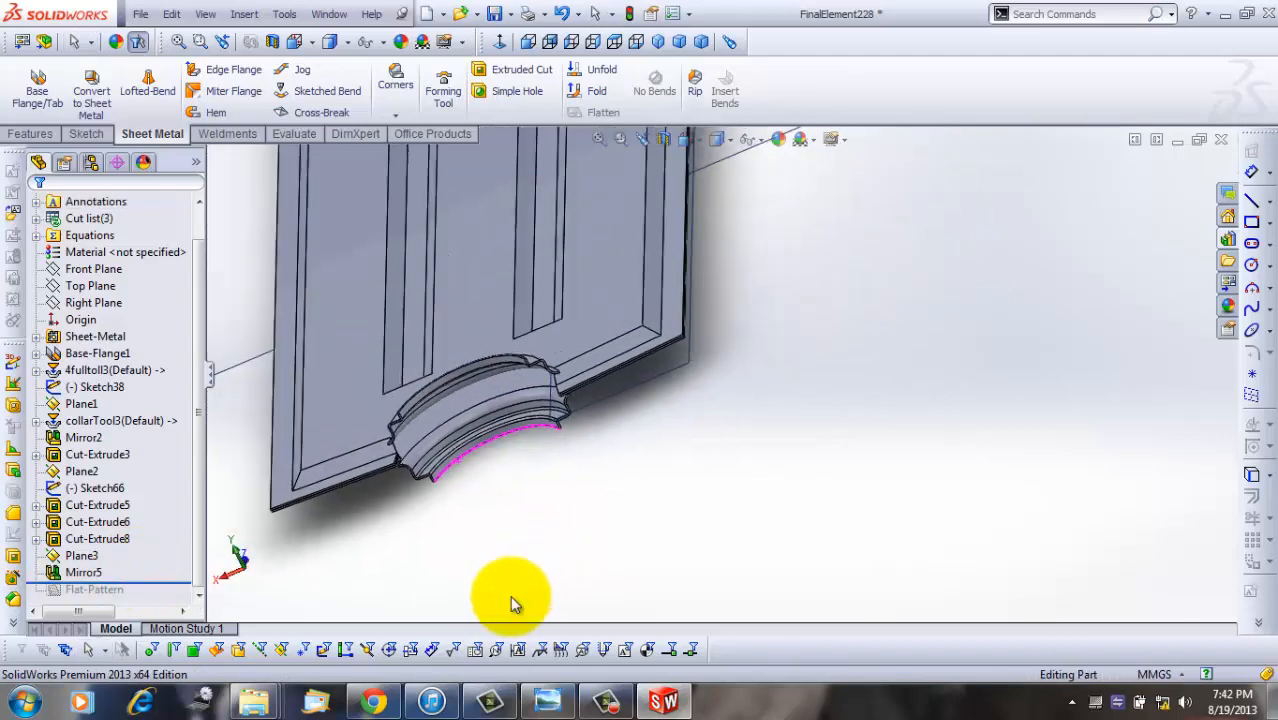
left_click_drag(143, 582, 143, 600)
scroll(649, 408, "up", 4)
Step: Hide the reference planes and view the finished plate from above
left_click(206, 14)
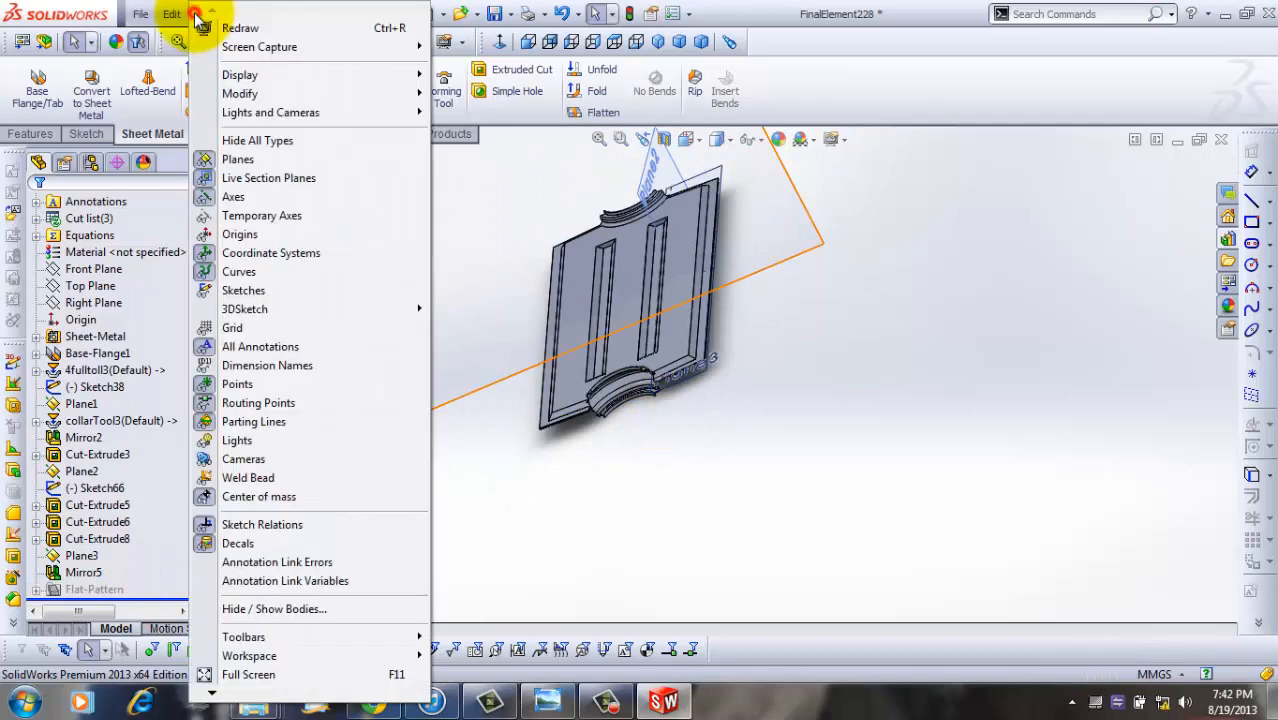
left_click(210, 161)
middle_click_drag(344, 262, 747, 394)
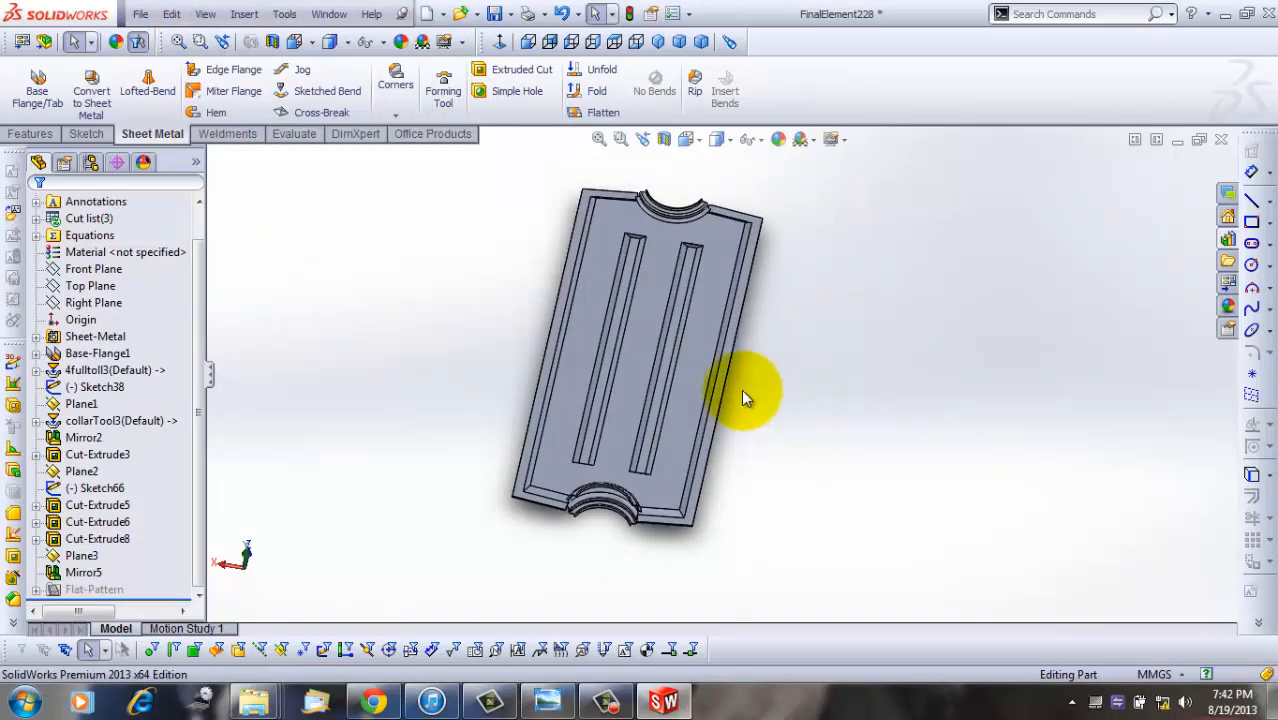
Step: Set the view orientation to Trimetric and enlarge the finished plate
left_click(724, 140)
left_click(688, 139)
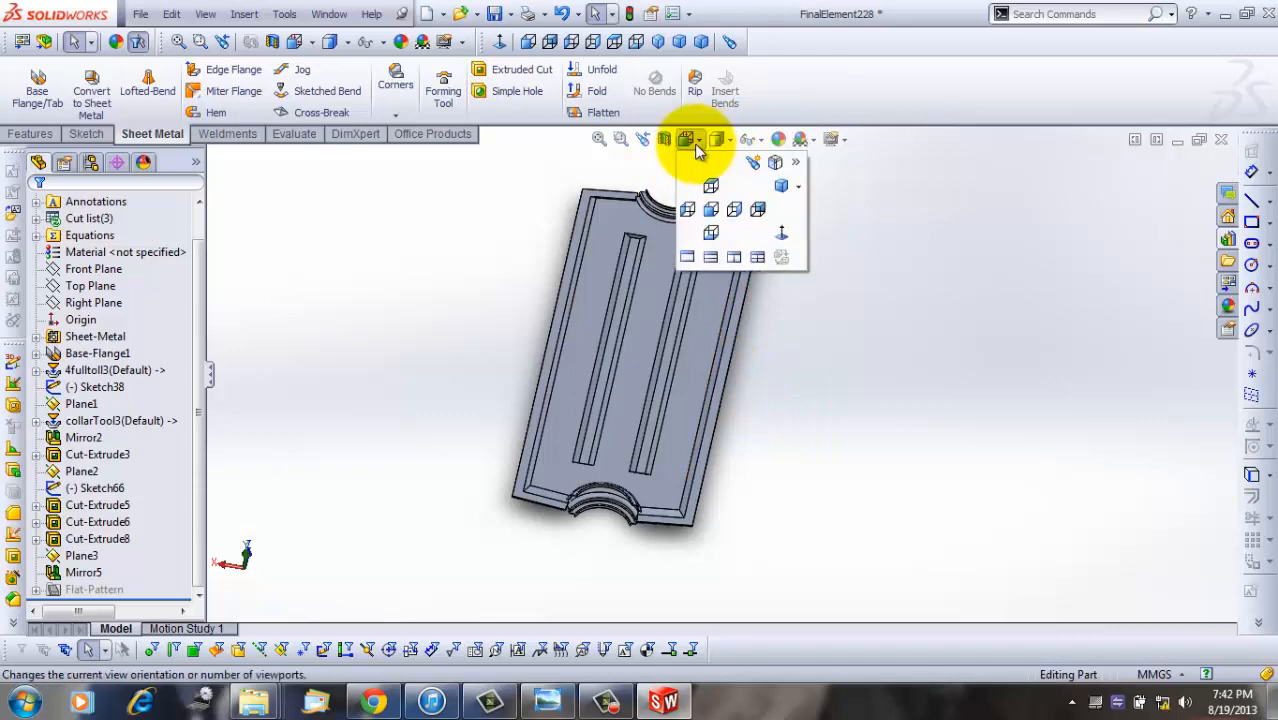
left_click(797, 186)
left_click(815, 250)
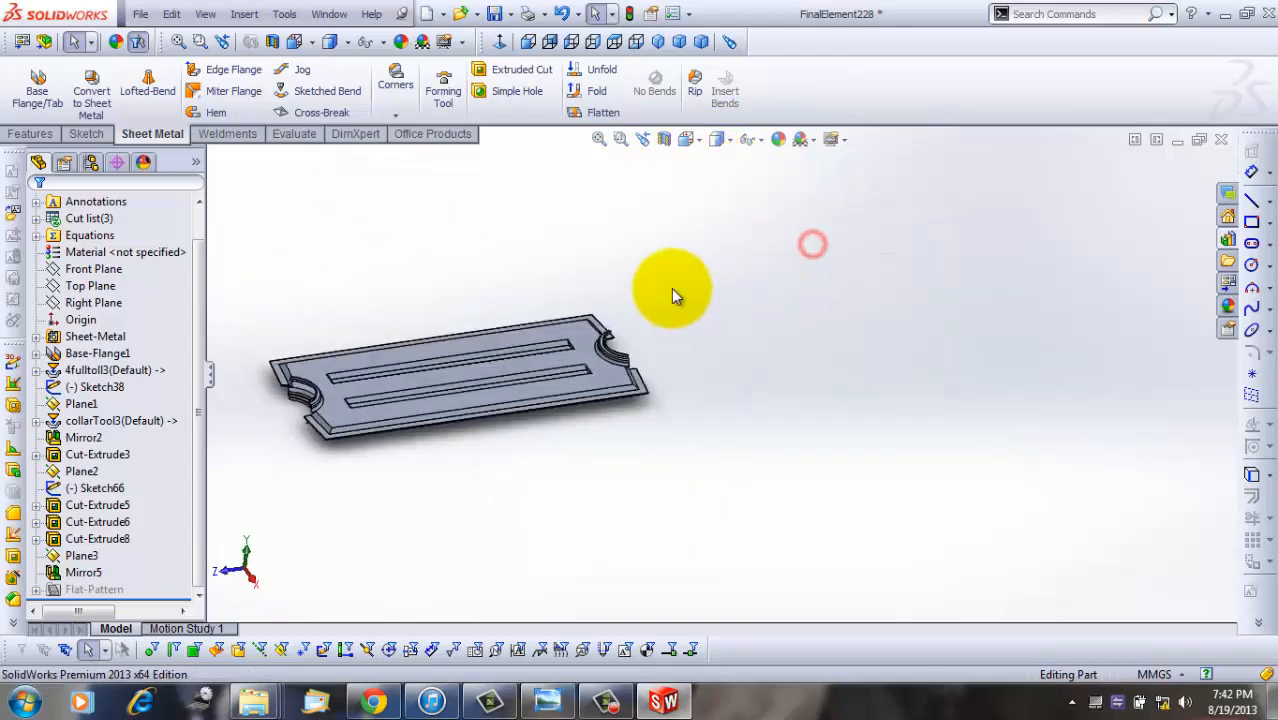
scroll(670, 445, "down", 4)
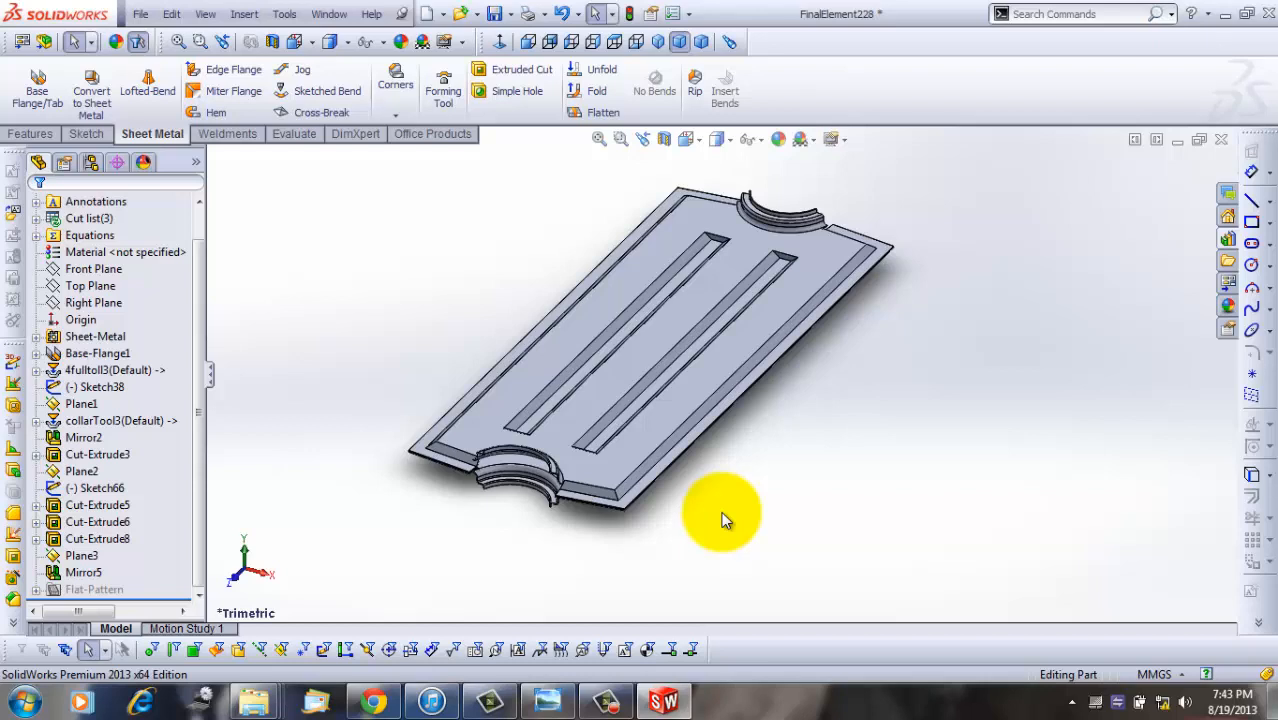
key("F8")
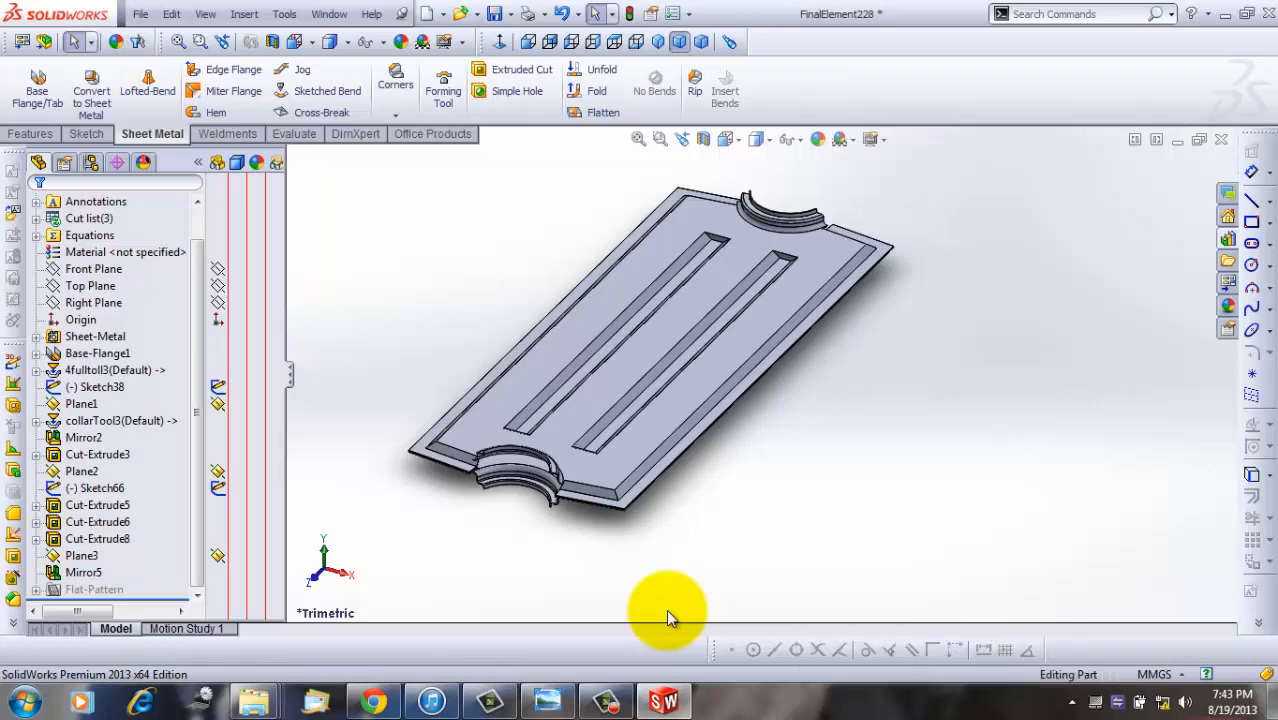
key("F7")
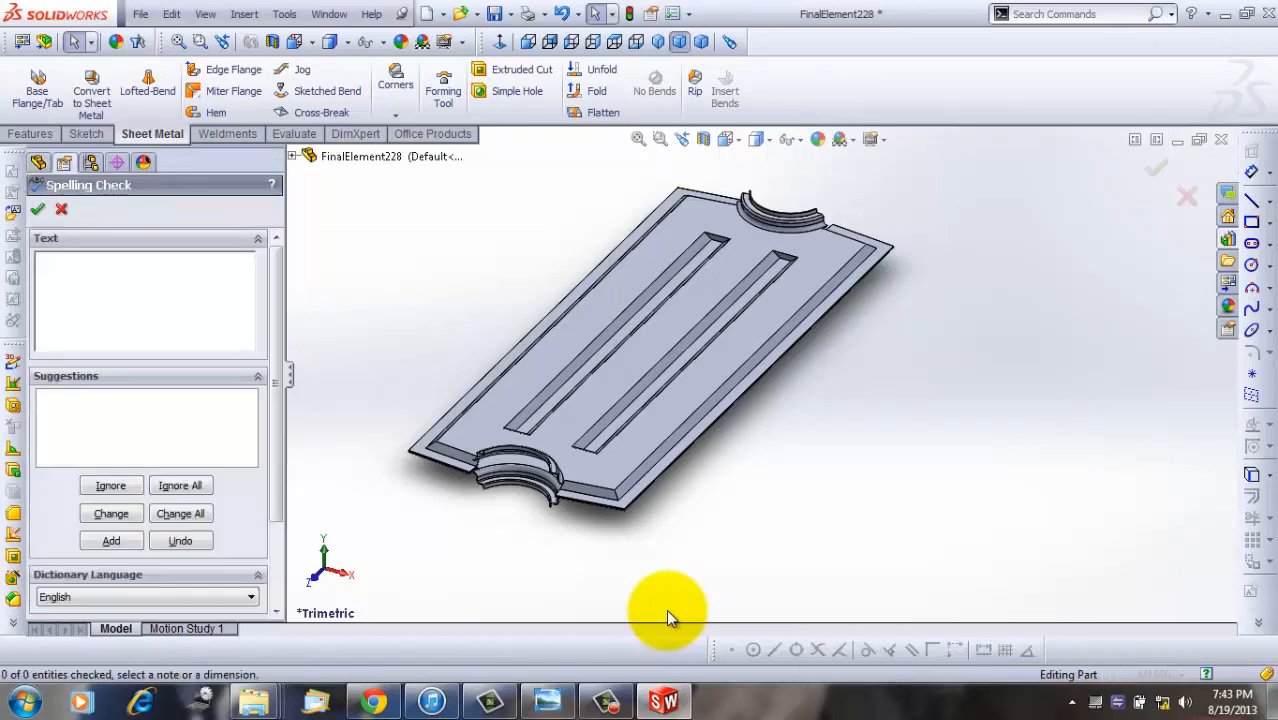